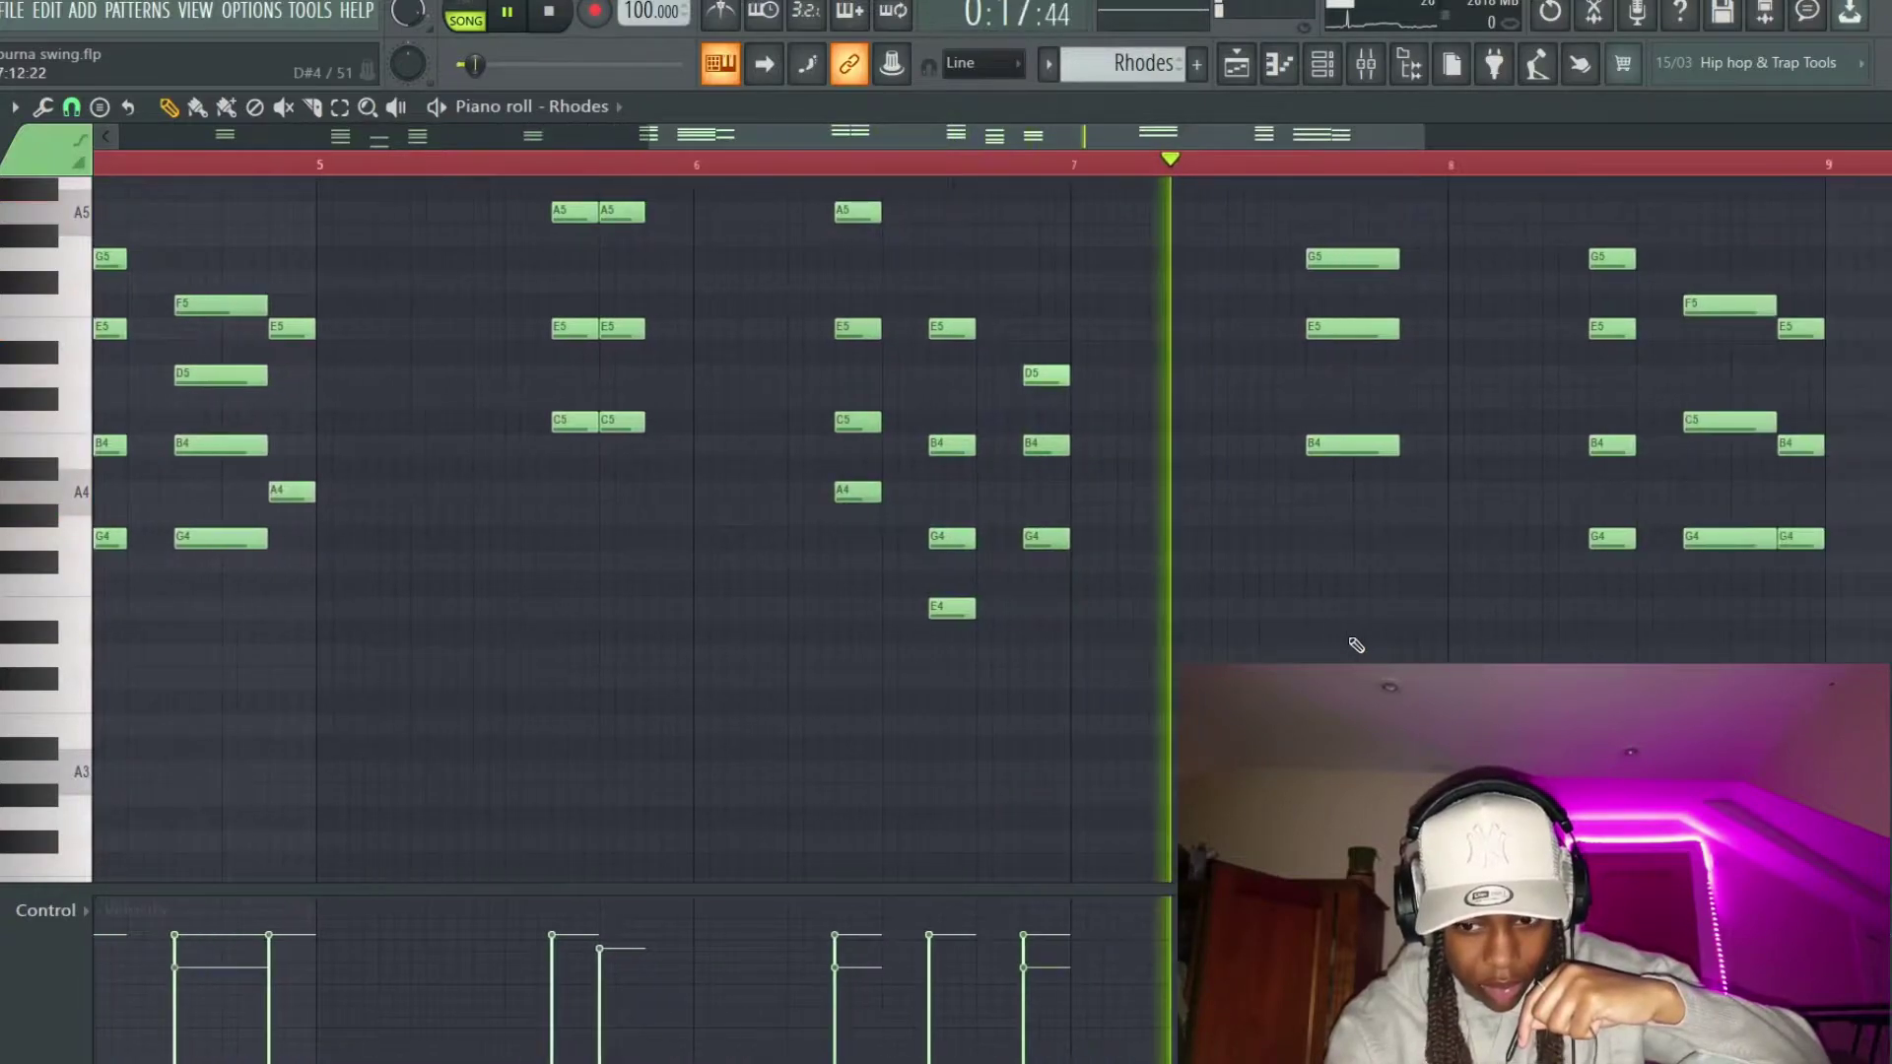
Step: Examine the Rhodes notes and the Electric #2 clip's notes in the piano roll, and return to the playlist
scroll(1357, 645, "down", 1)
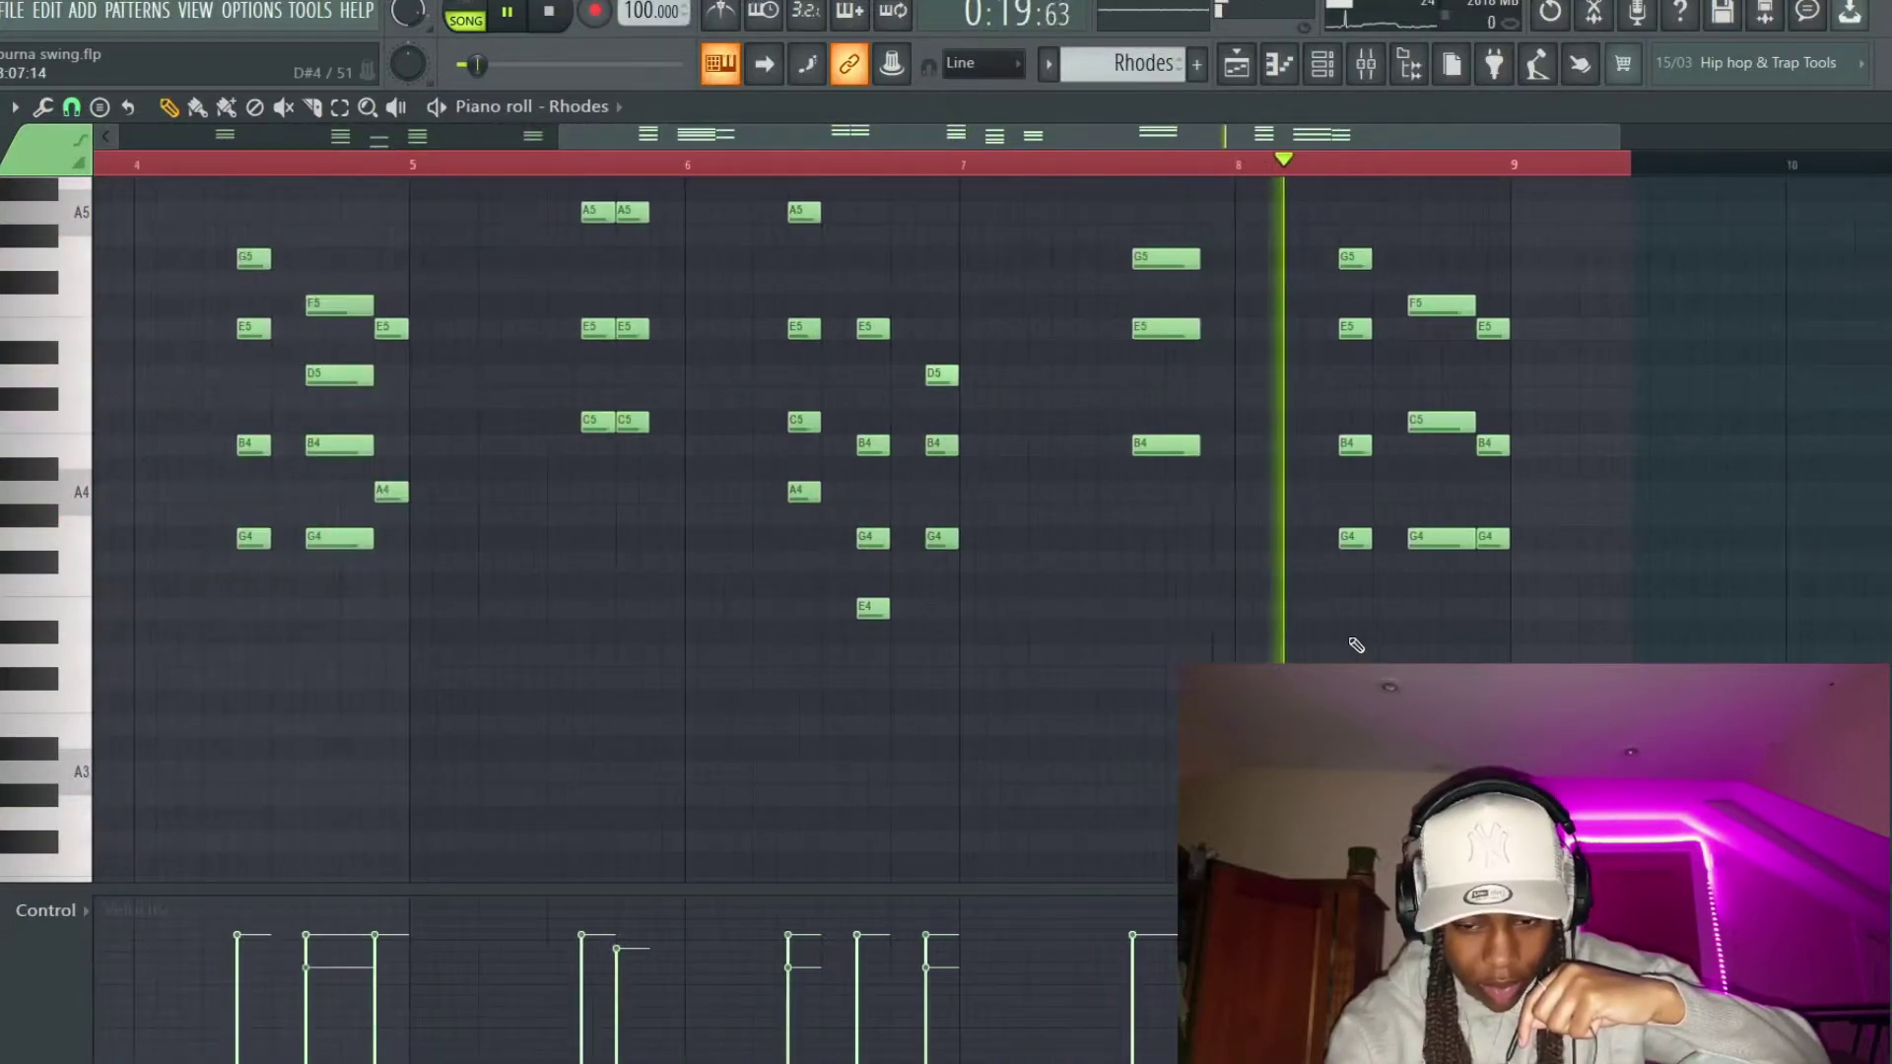
scroll(1357, 646, "up", 3)
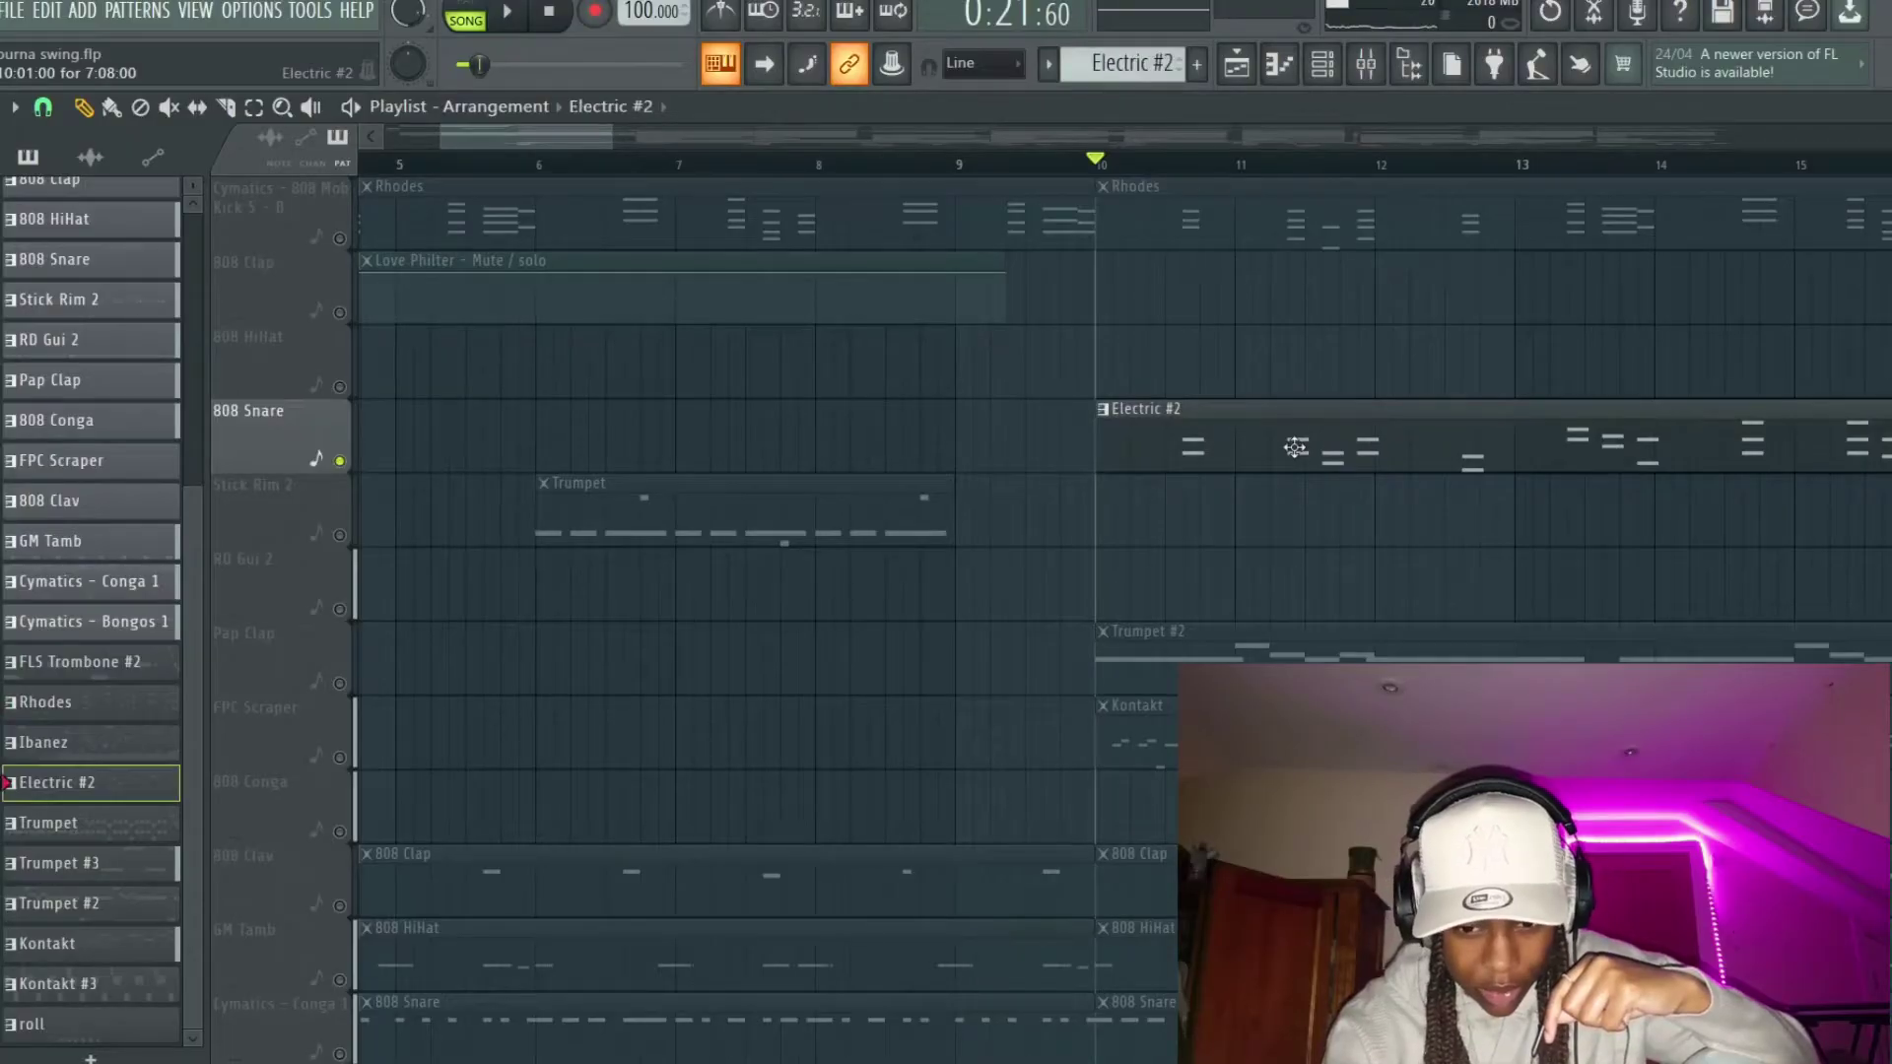
double_click(1296, 448)
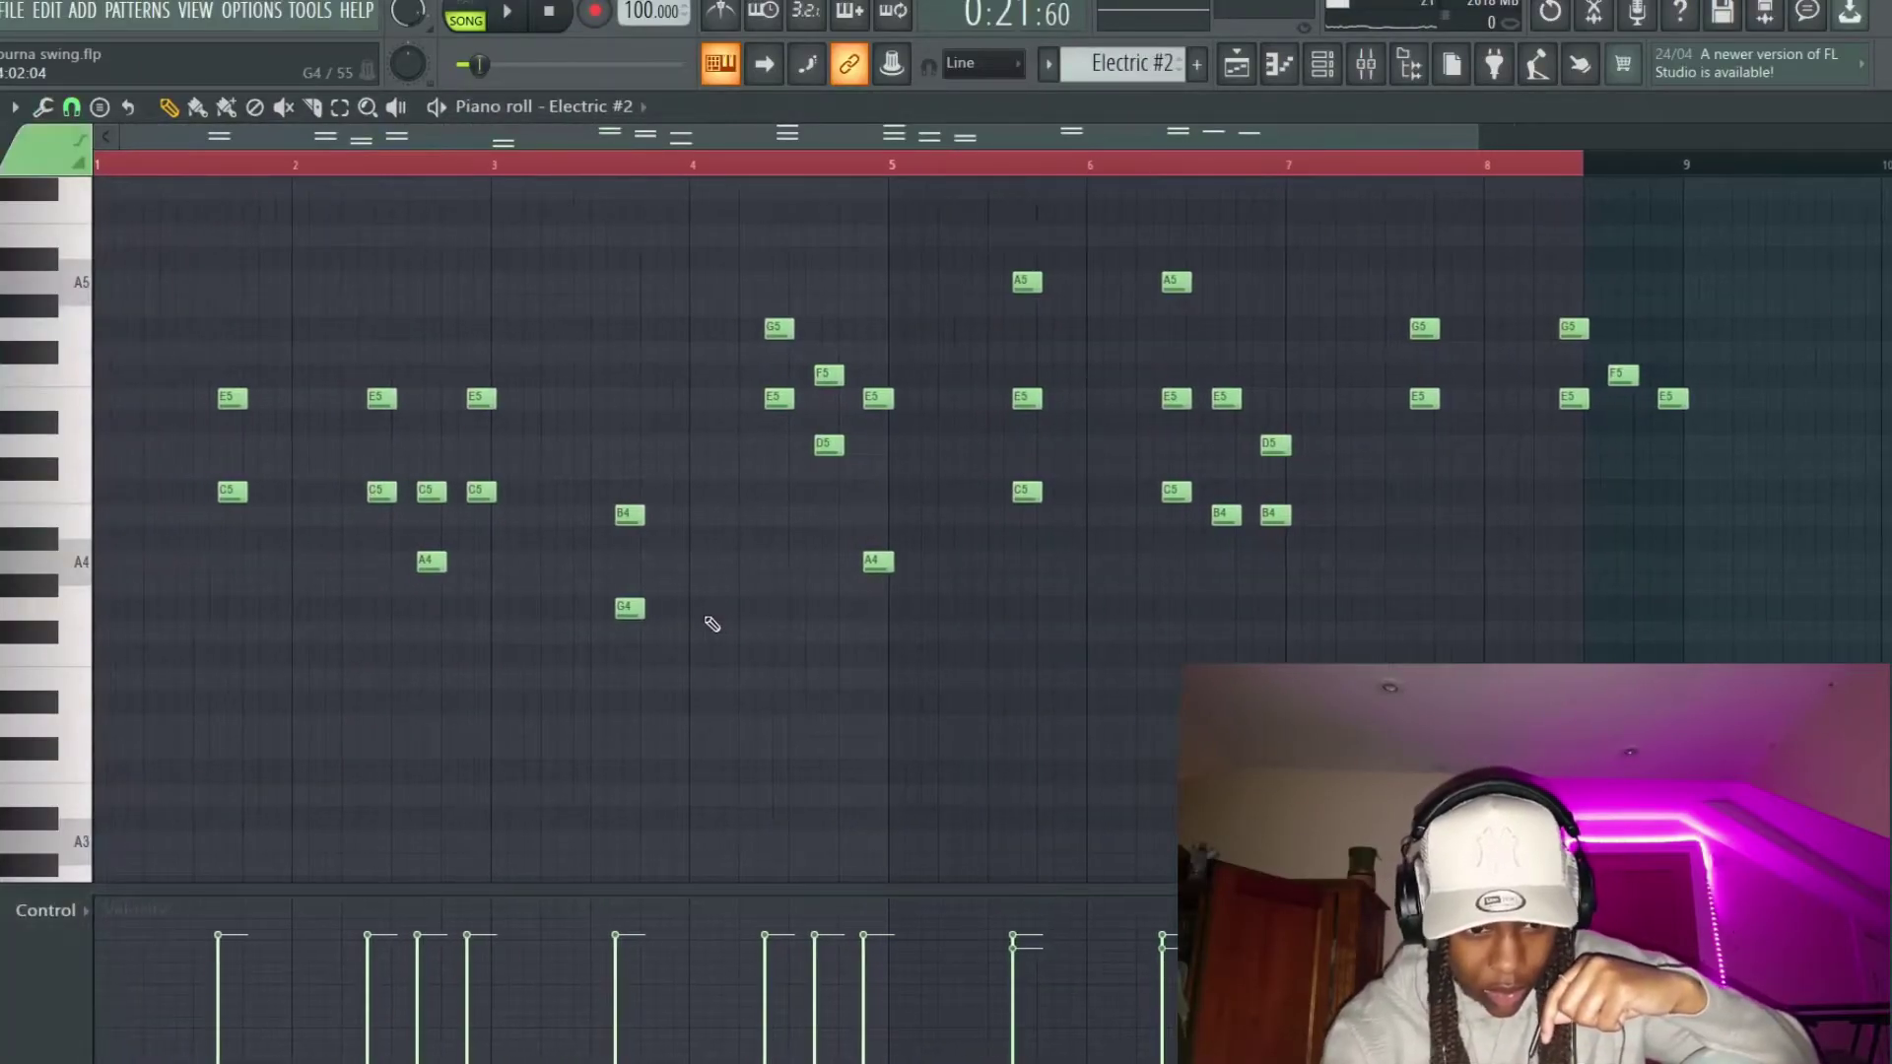
key("space")
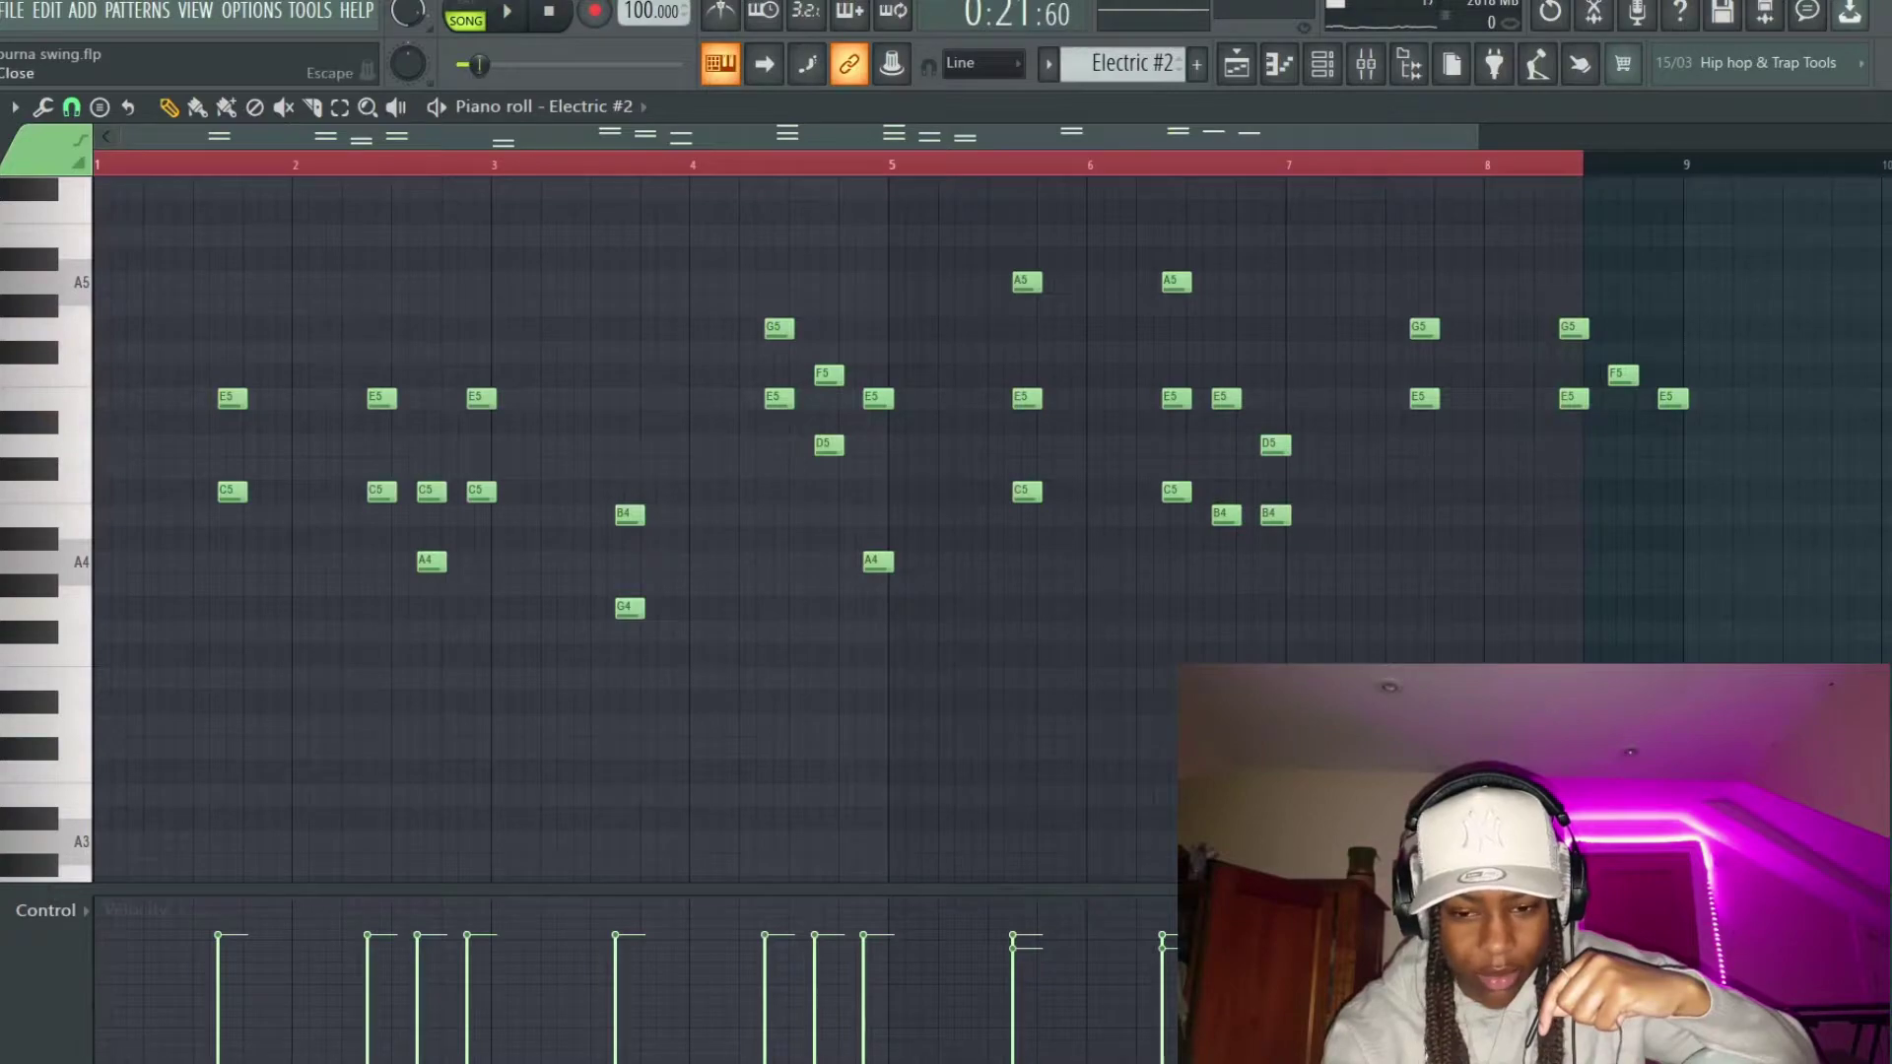
key("Escape")
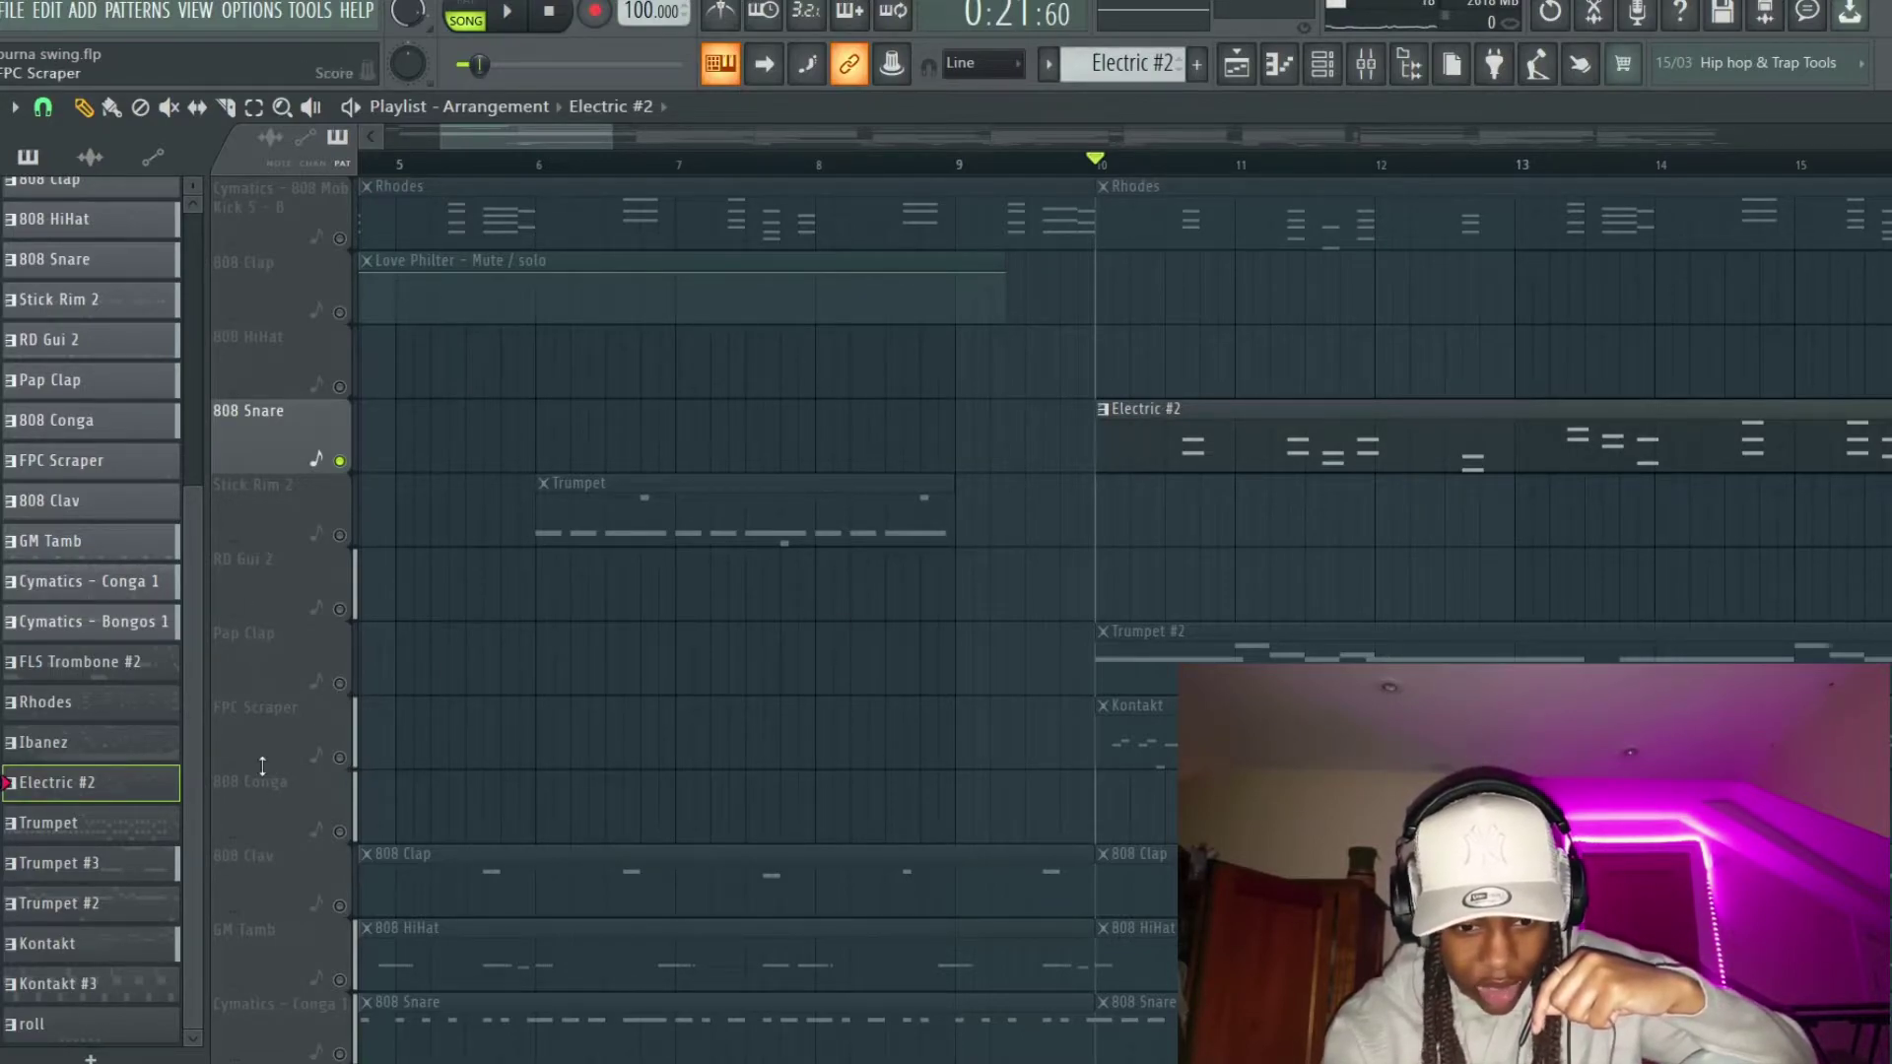
Step: Unmute the Trumpet #2 clip's track, mute the Electric #2 track, and open the Trumpet #2 notes during playback
left_click(341, 685)
left_click(340, 461)
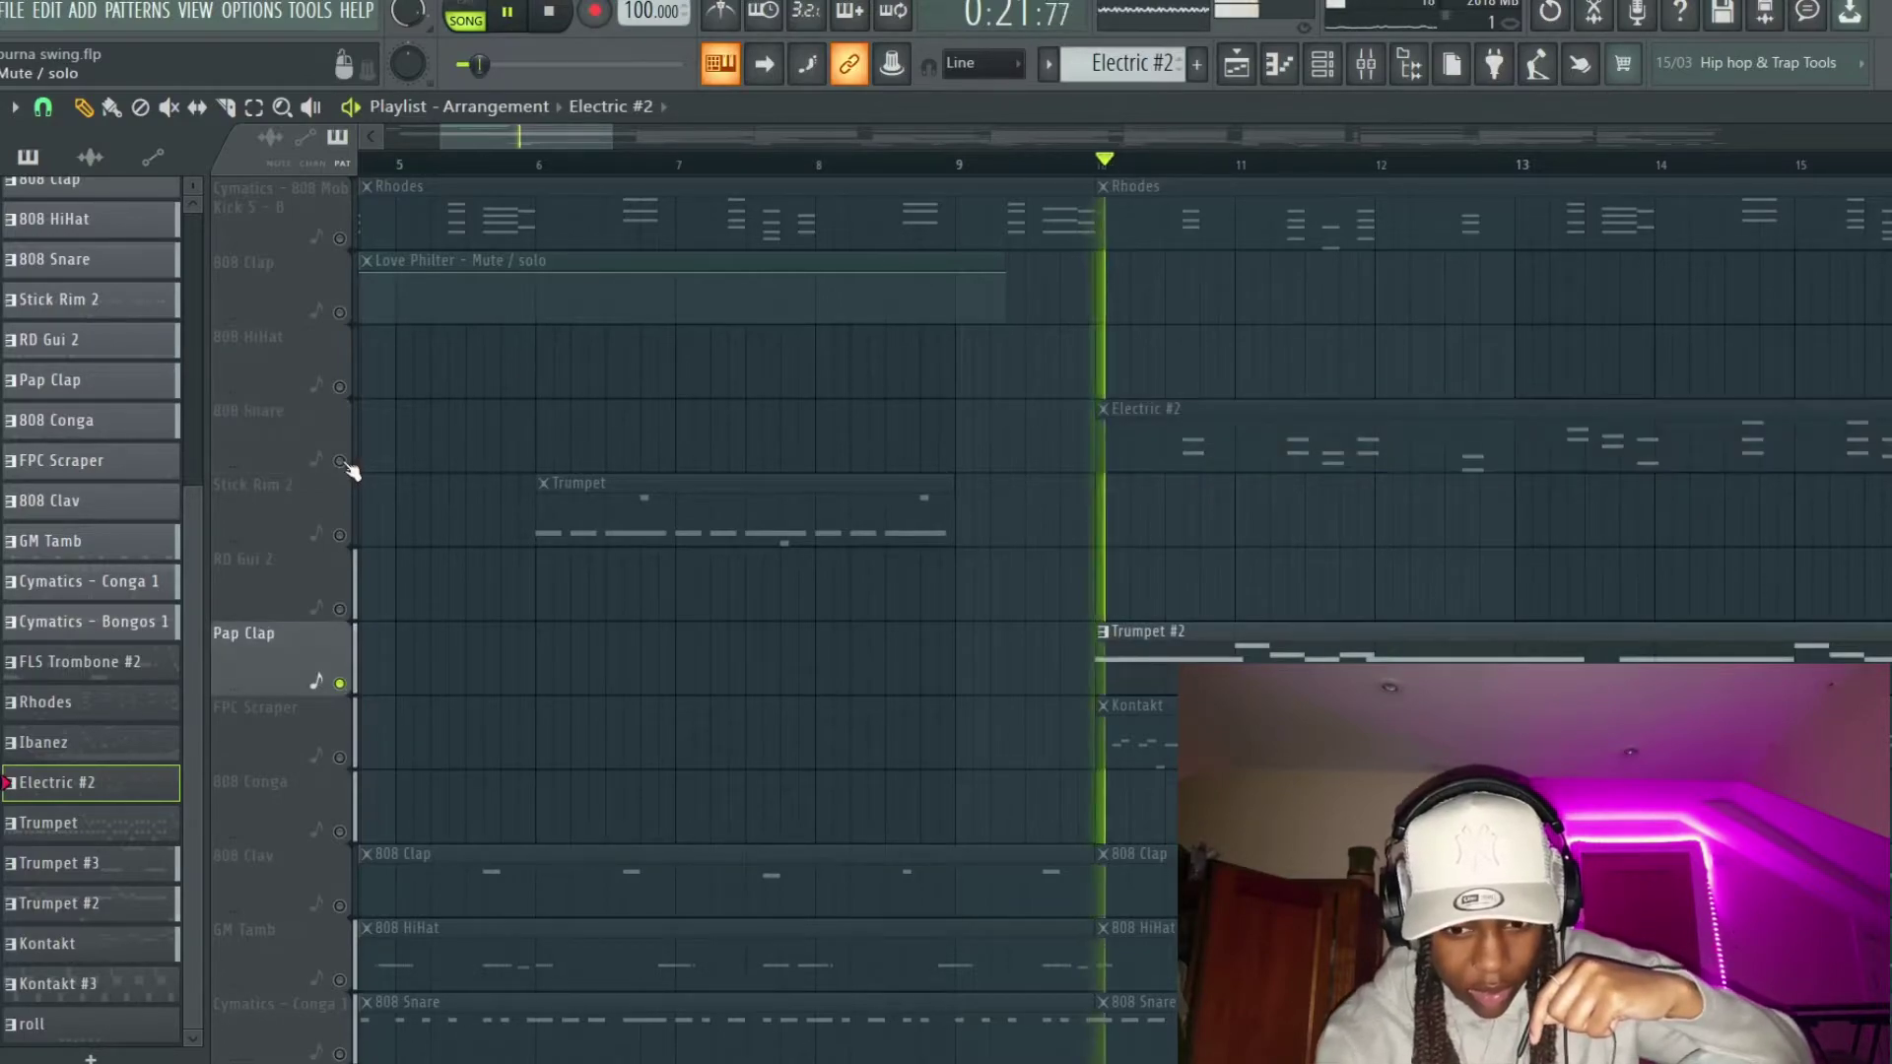
scroll(1240, 646, "down", 3)
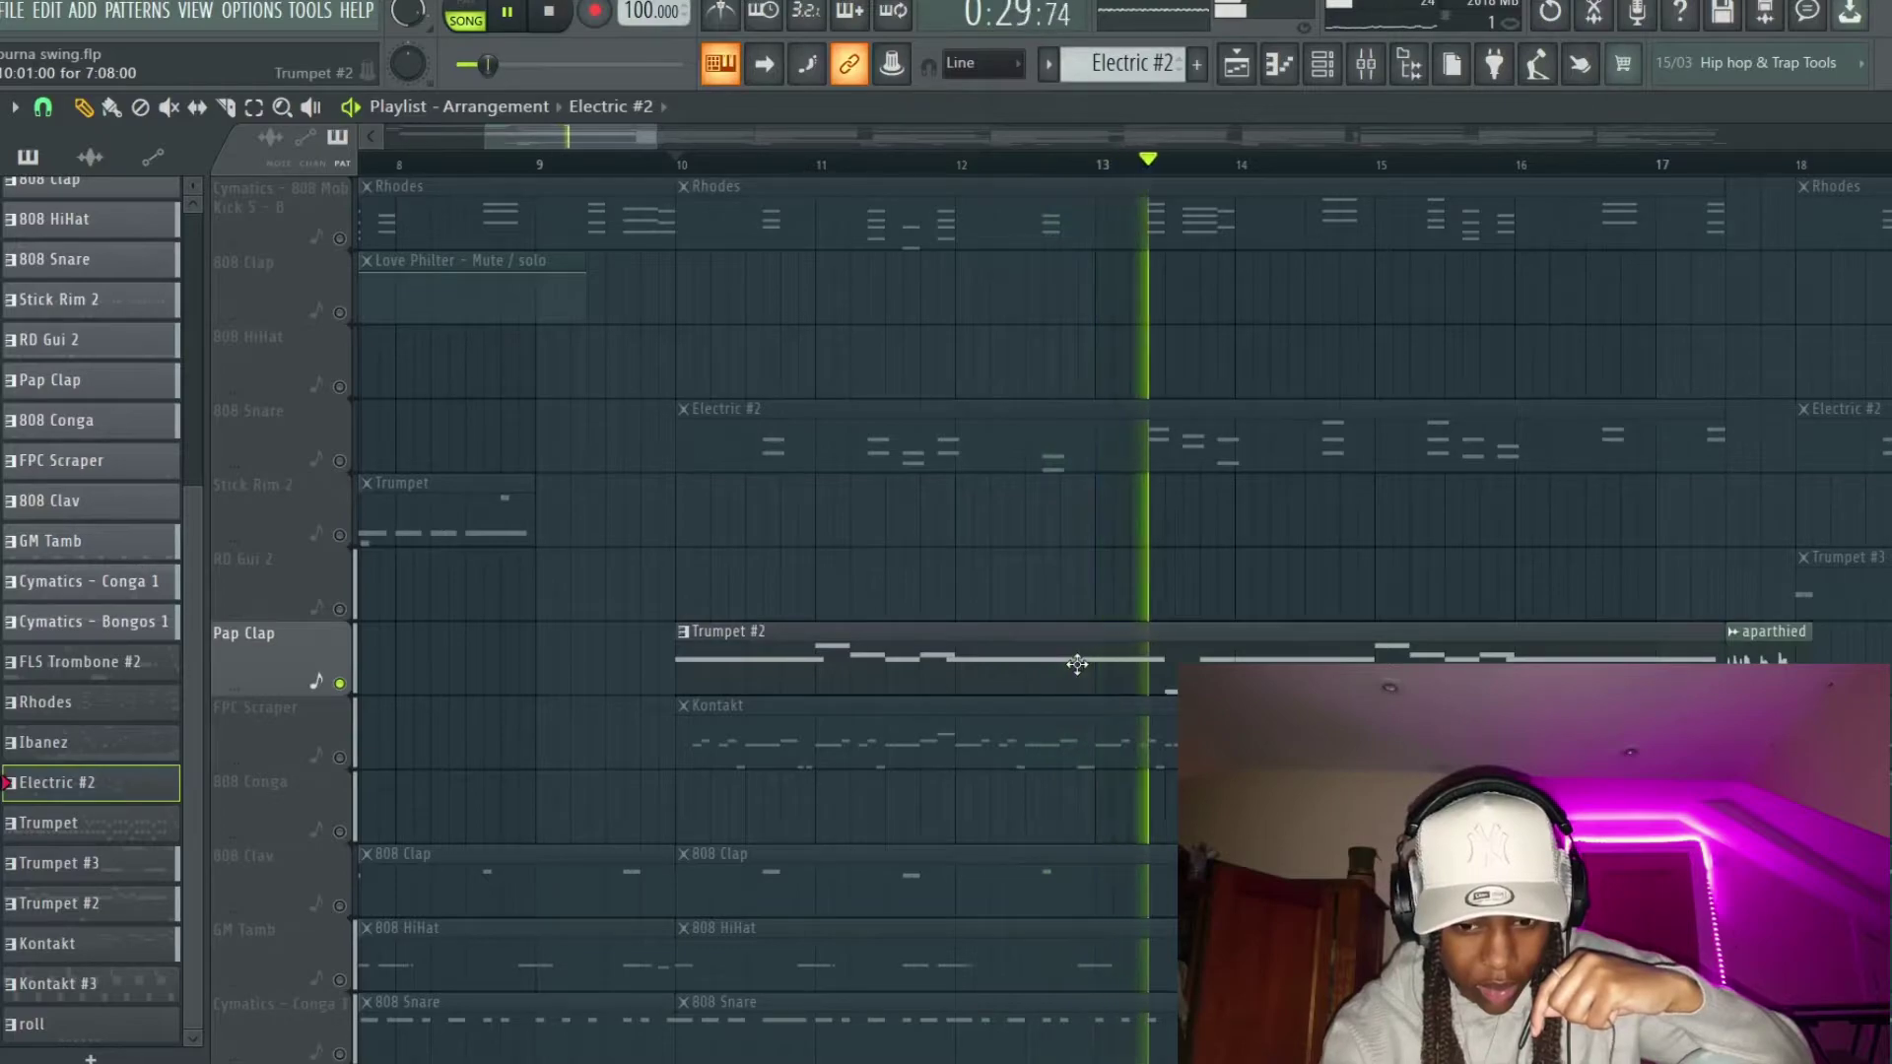
double_click(1177, 659)
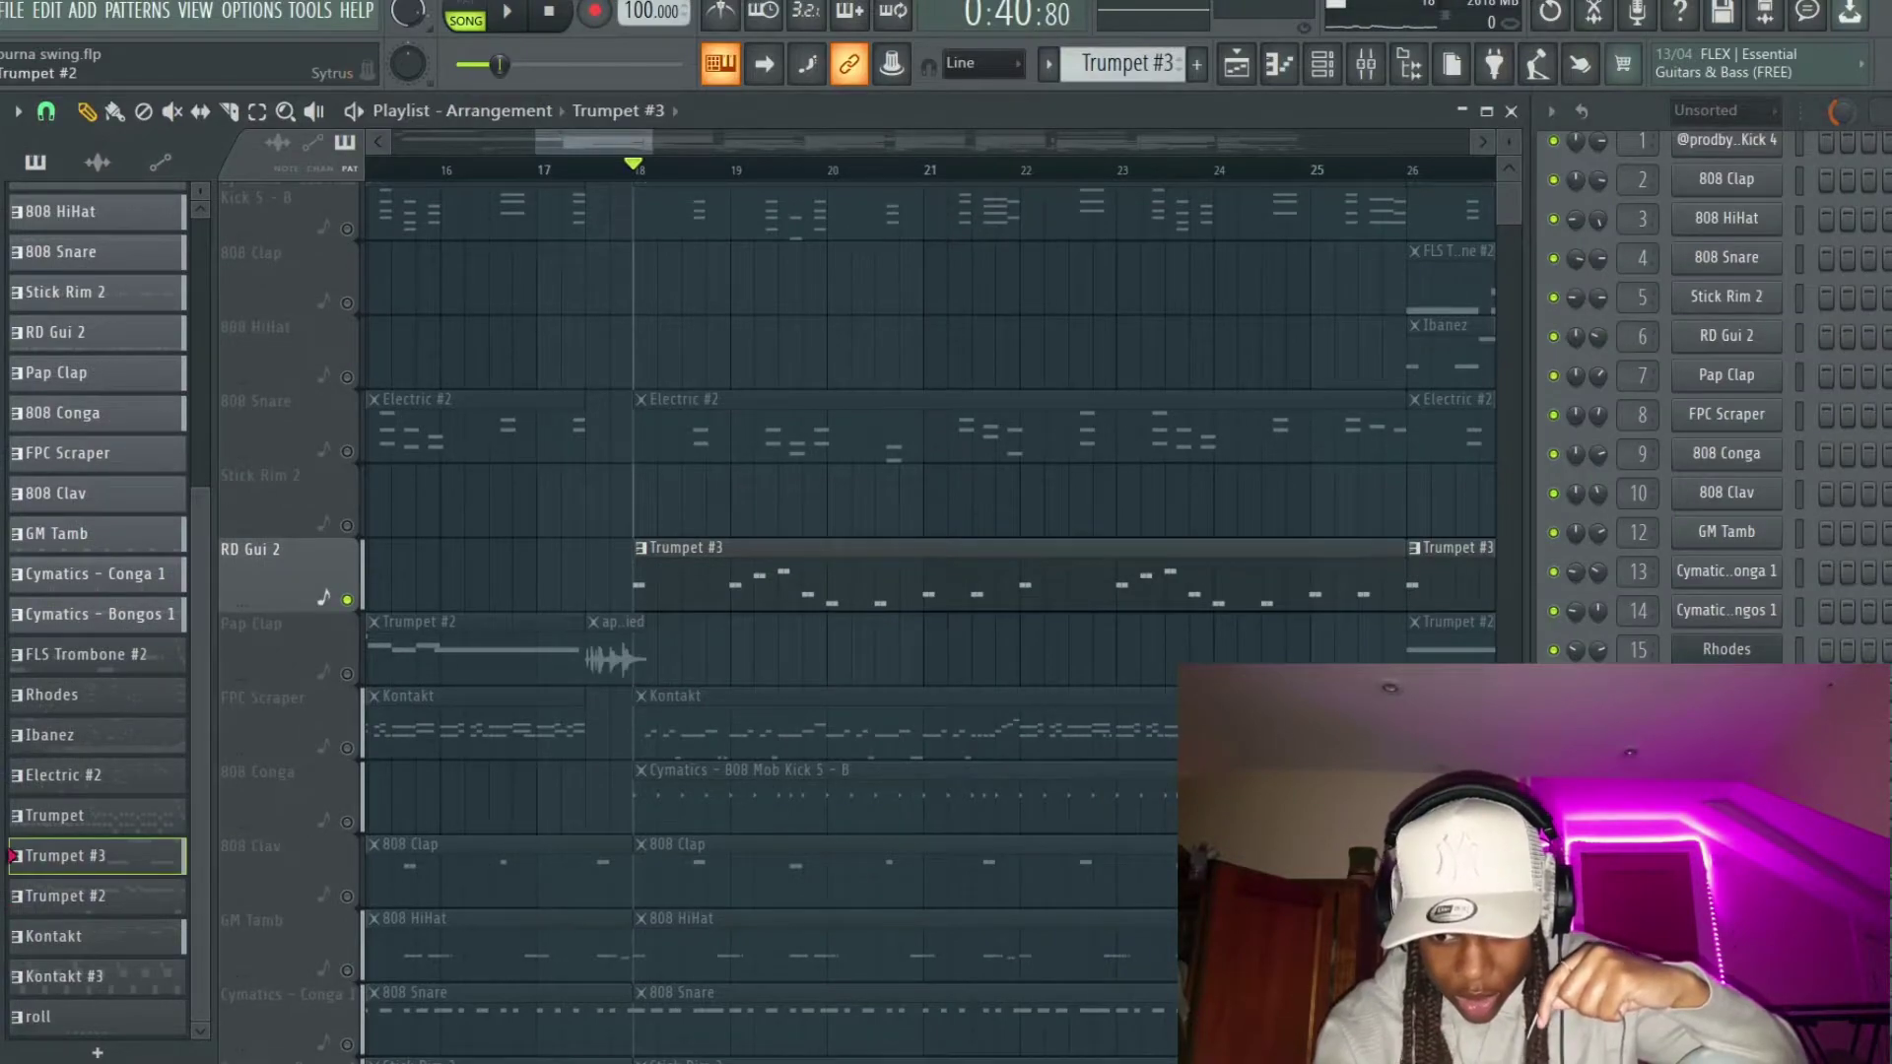
Step: Audition the Trumpet #3 clip from bar 18 and stop playback
scroll(730, 596, "left", 6)
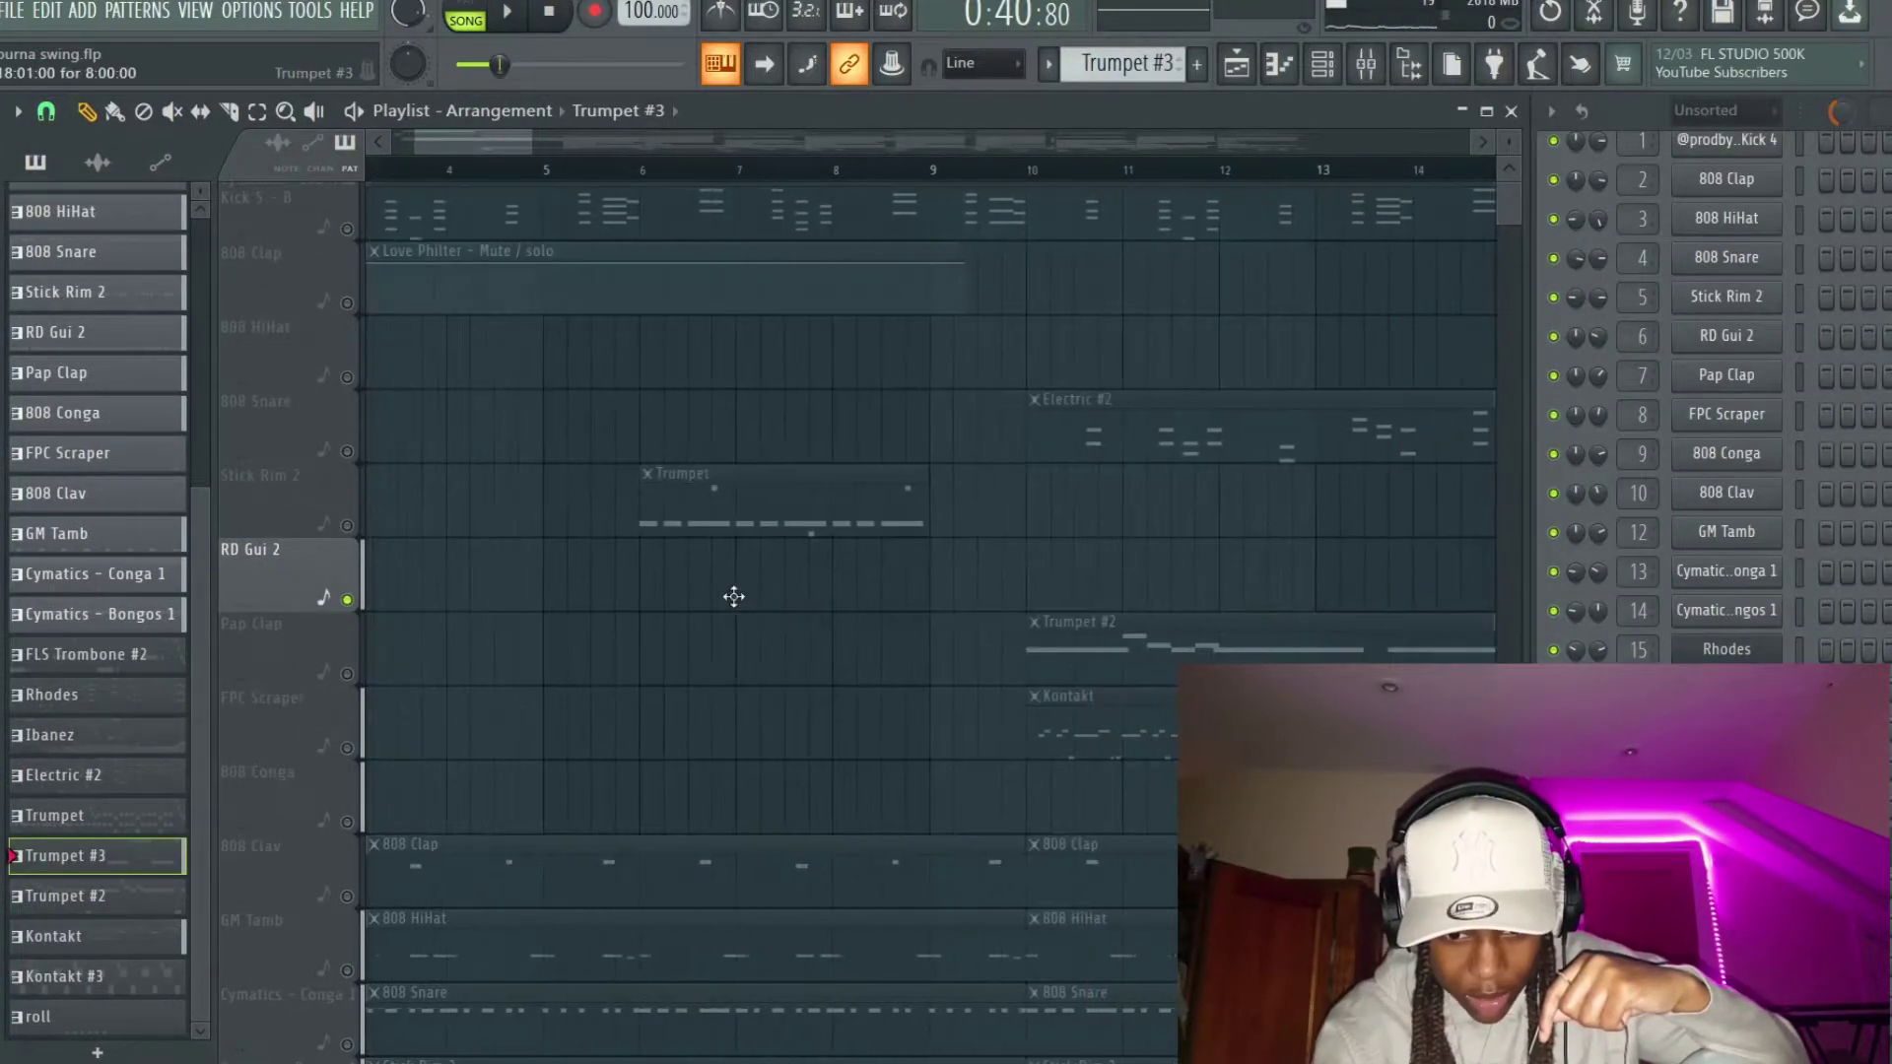
scroll(730, 606, "right", 4)
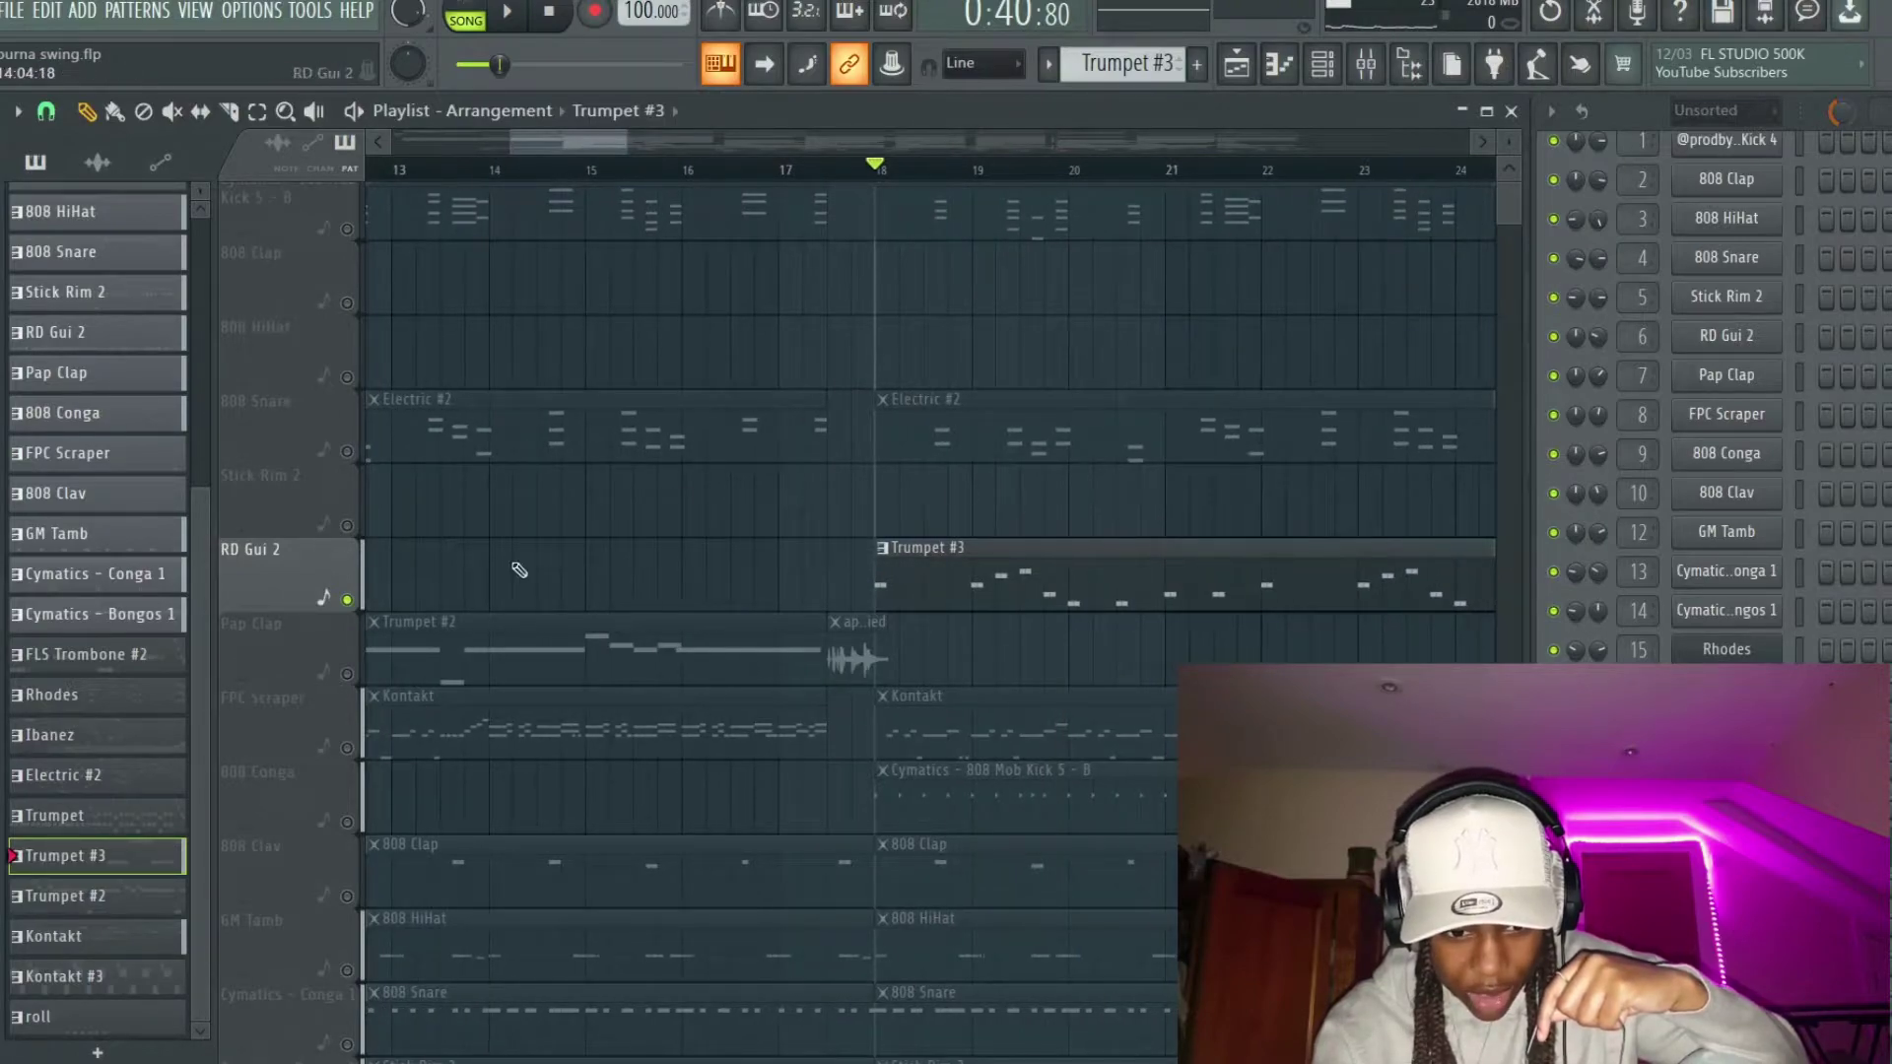
key("space")
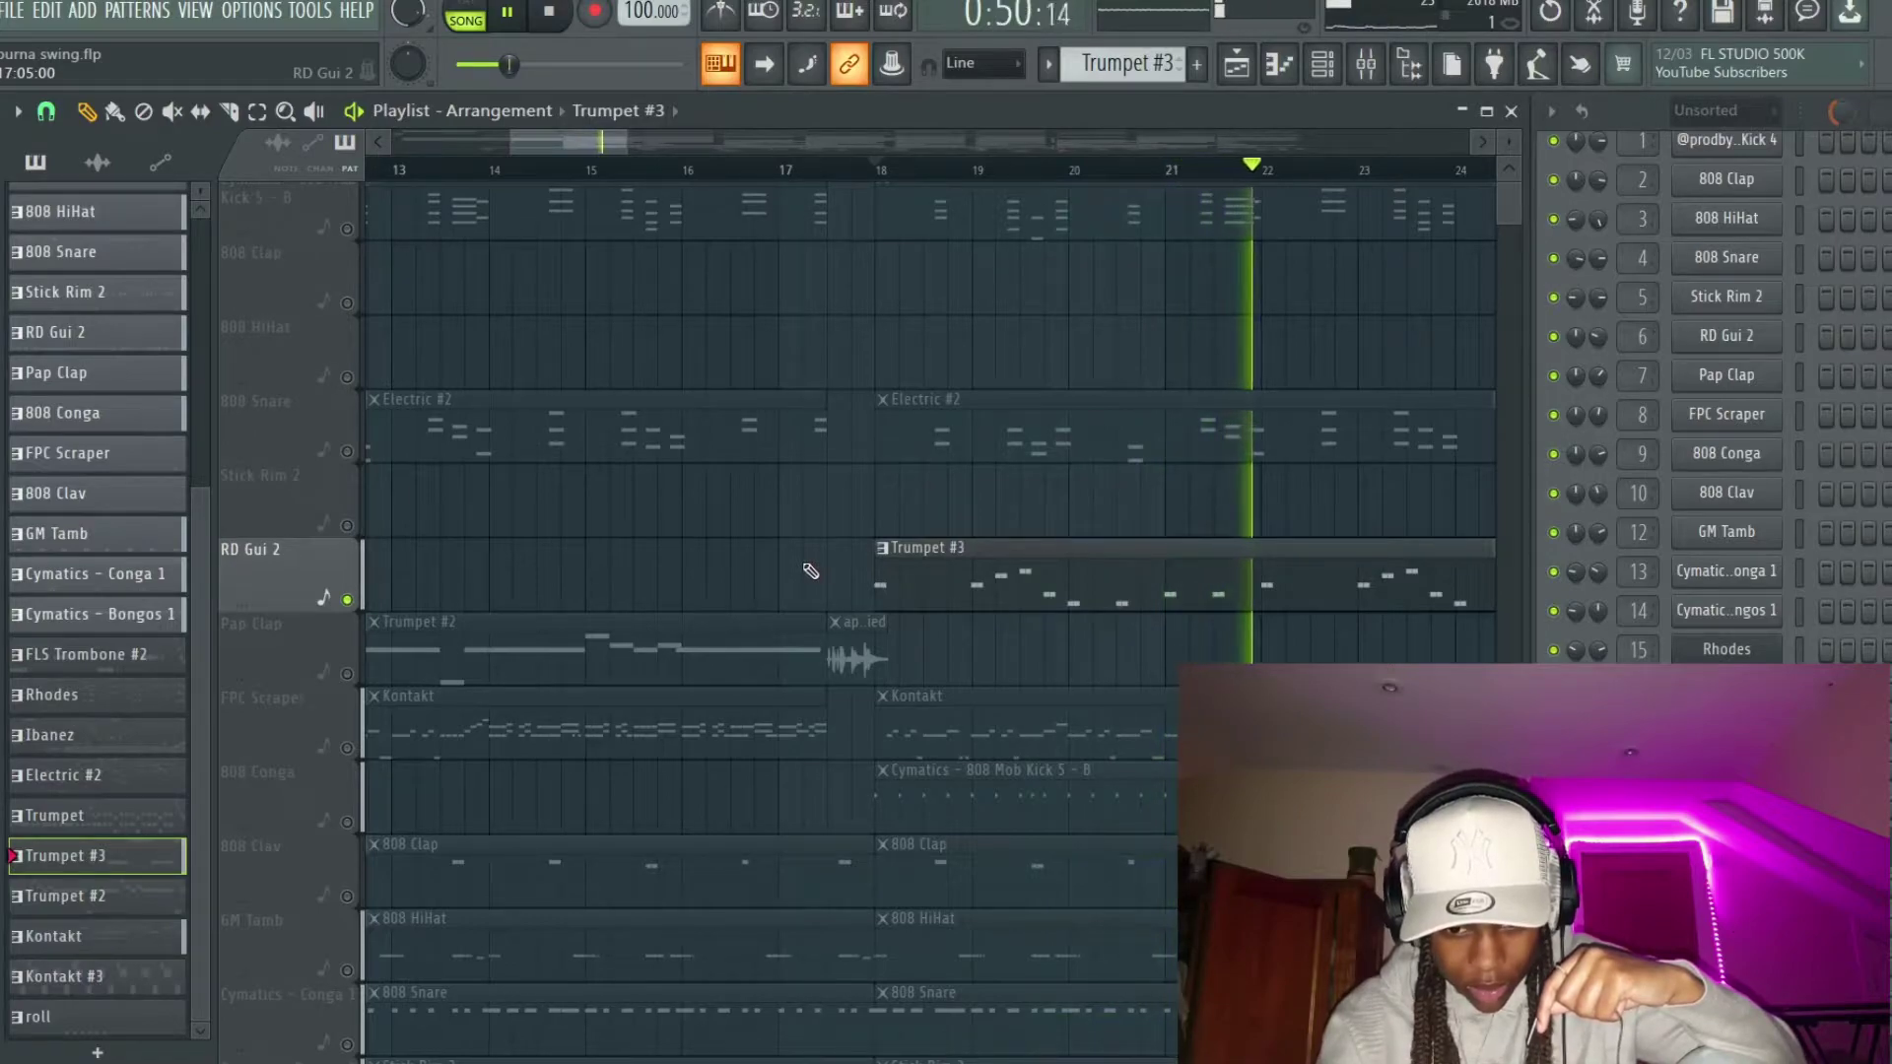
key("space")
Step: Solo the track with the Ibanez clip, audition it from bar 26 and stop playback
scroll(804, 561, "down", 2)
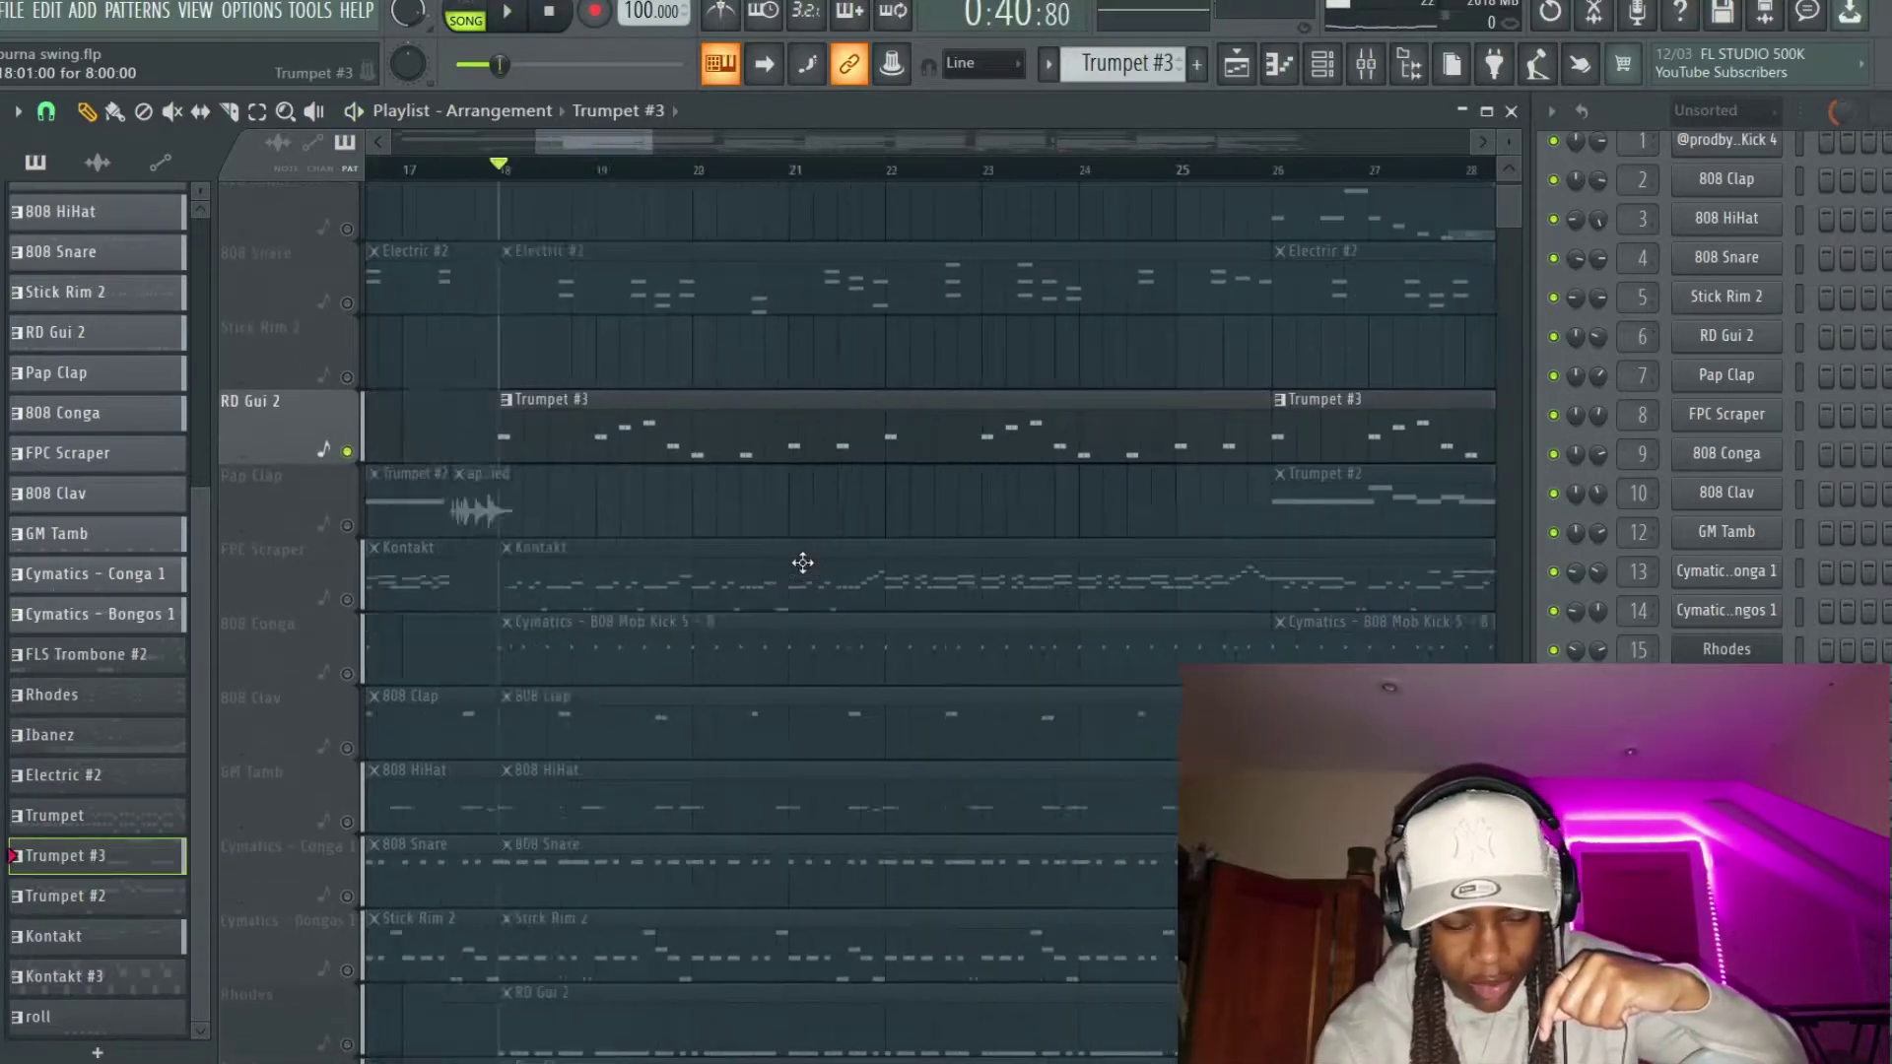
scroll(803, 562, "right", 1)
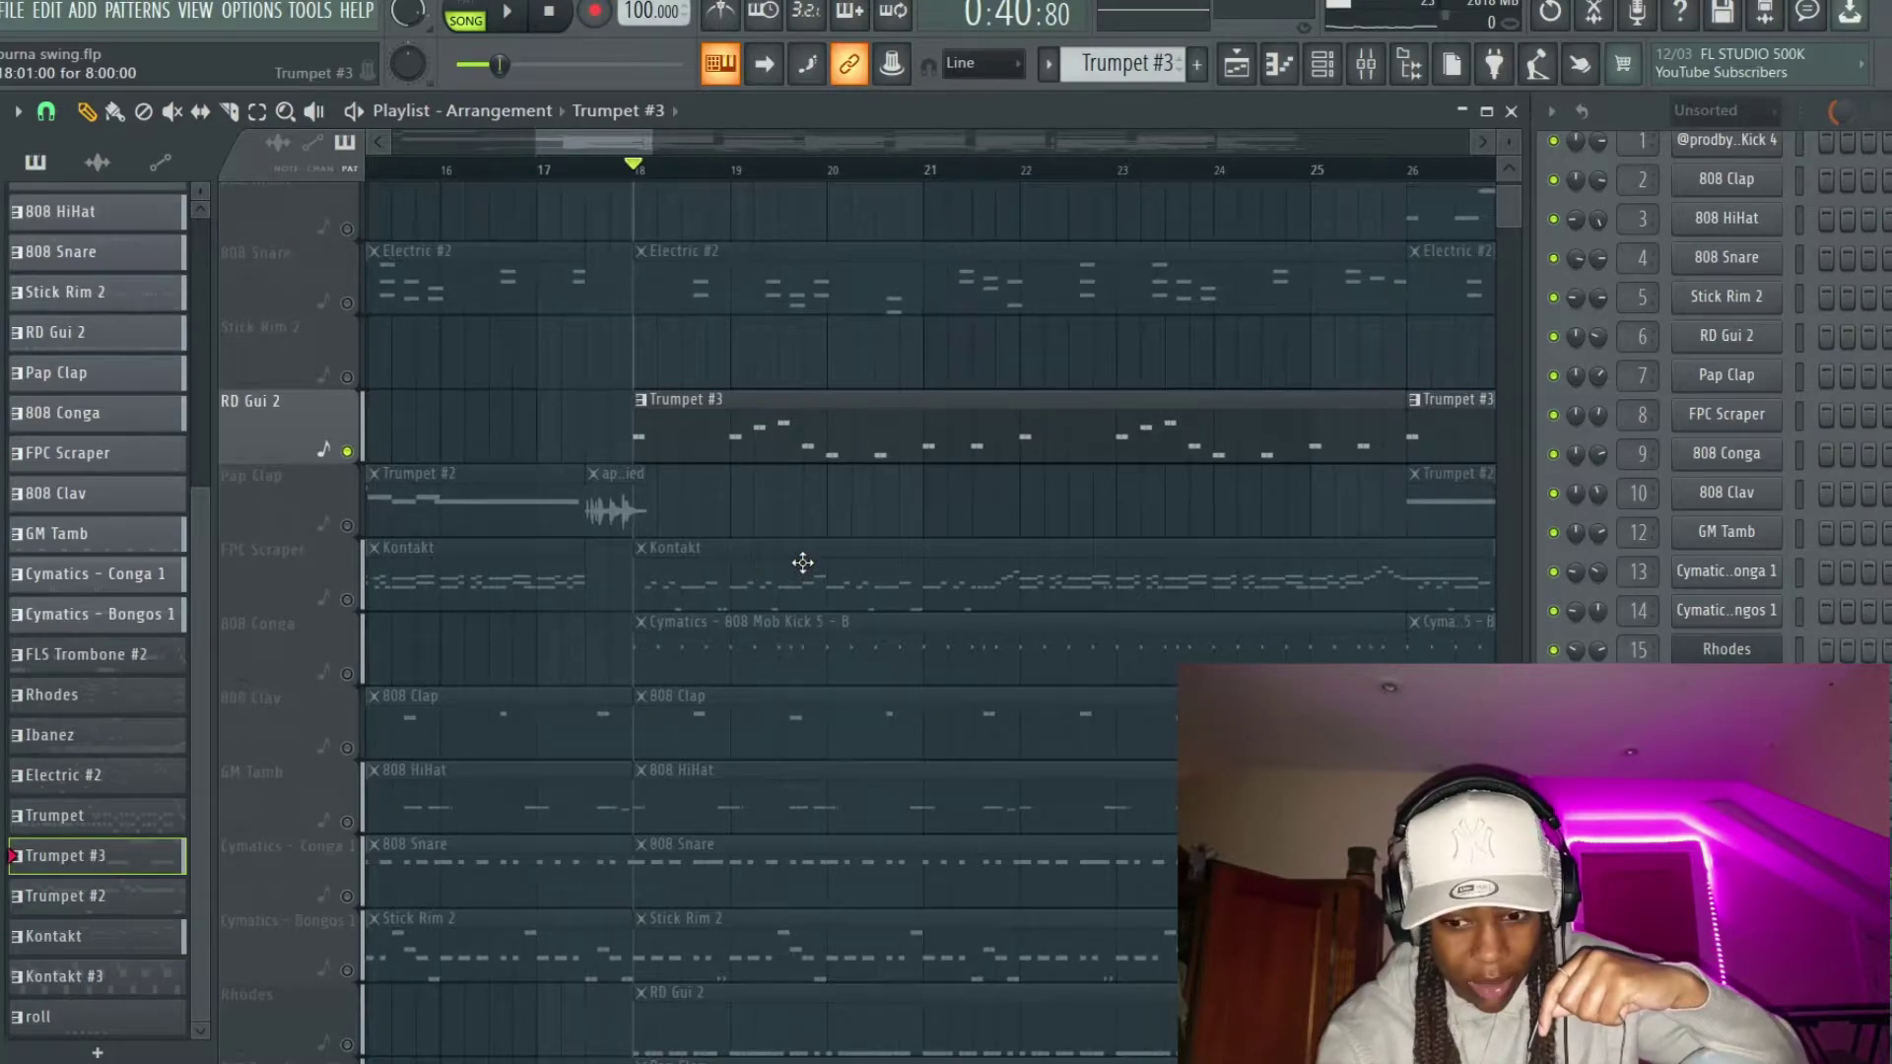
scroll(804, 563, "up", 2)
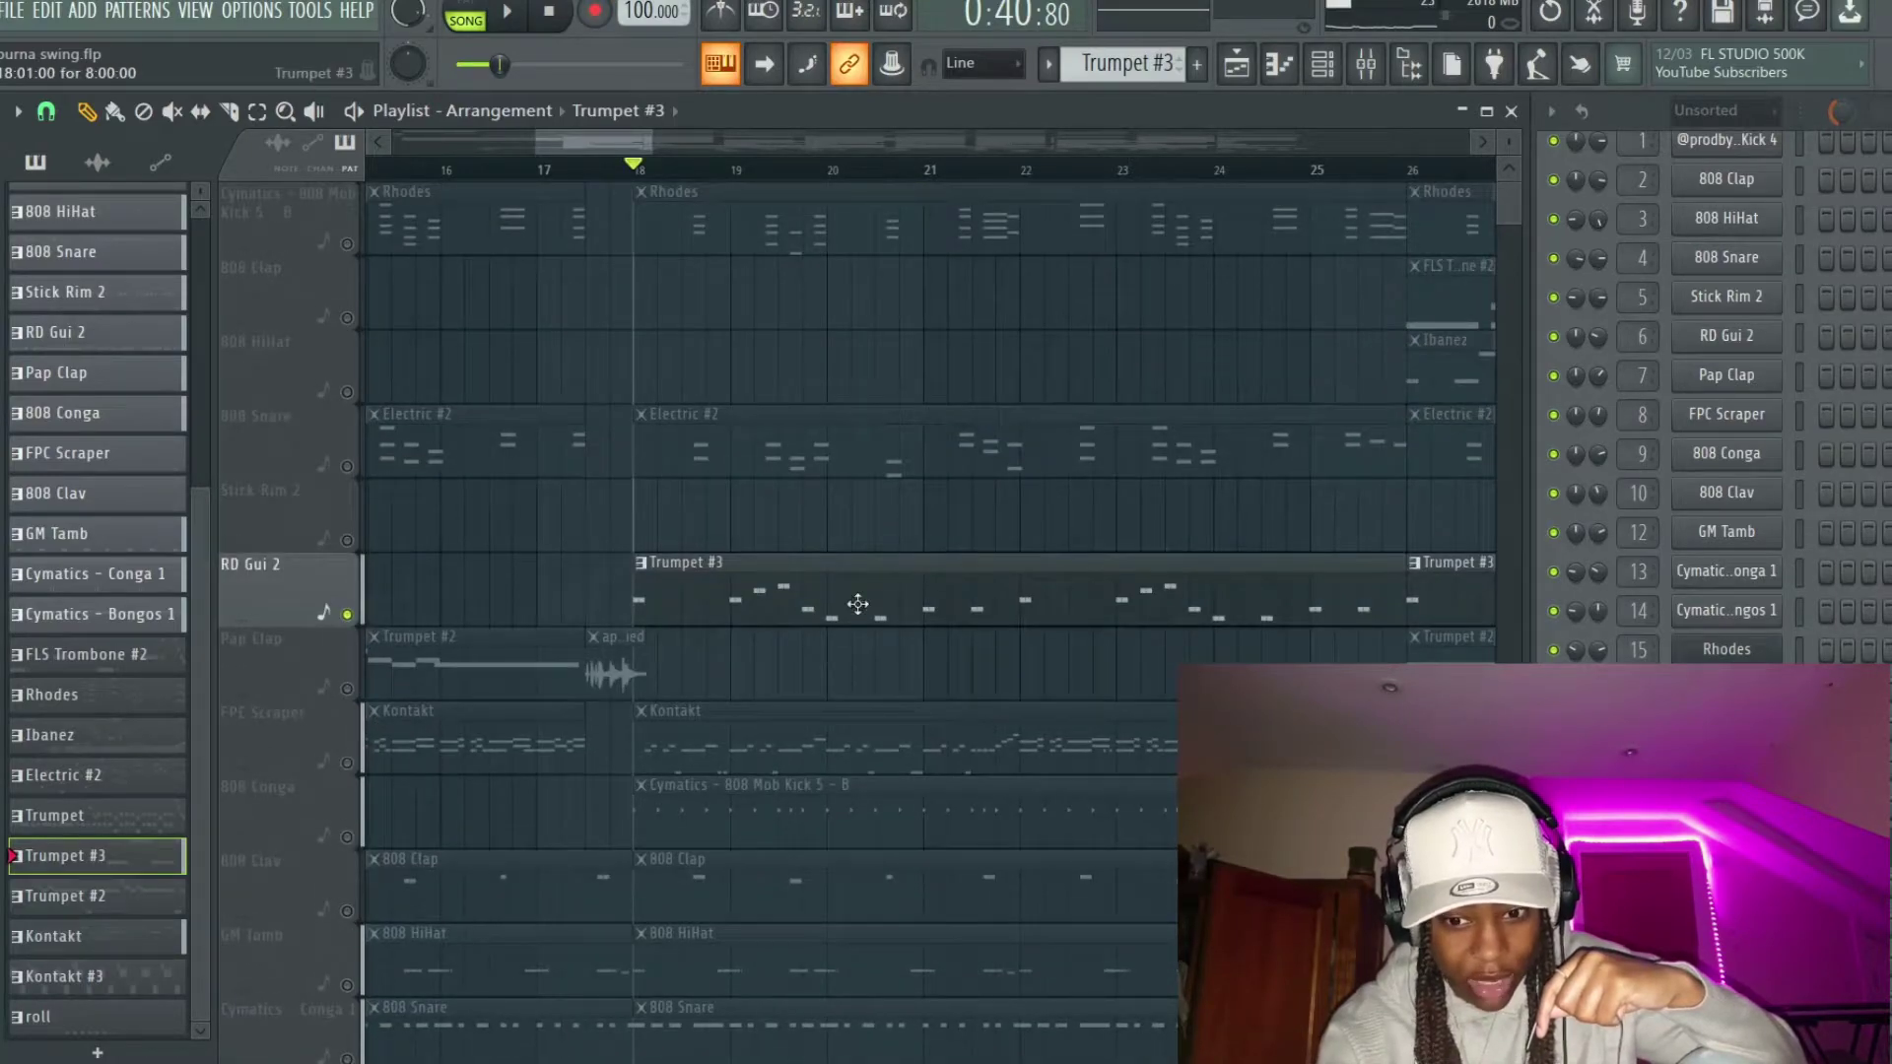
scroll(857, 605, "right", 7)
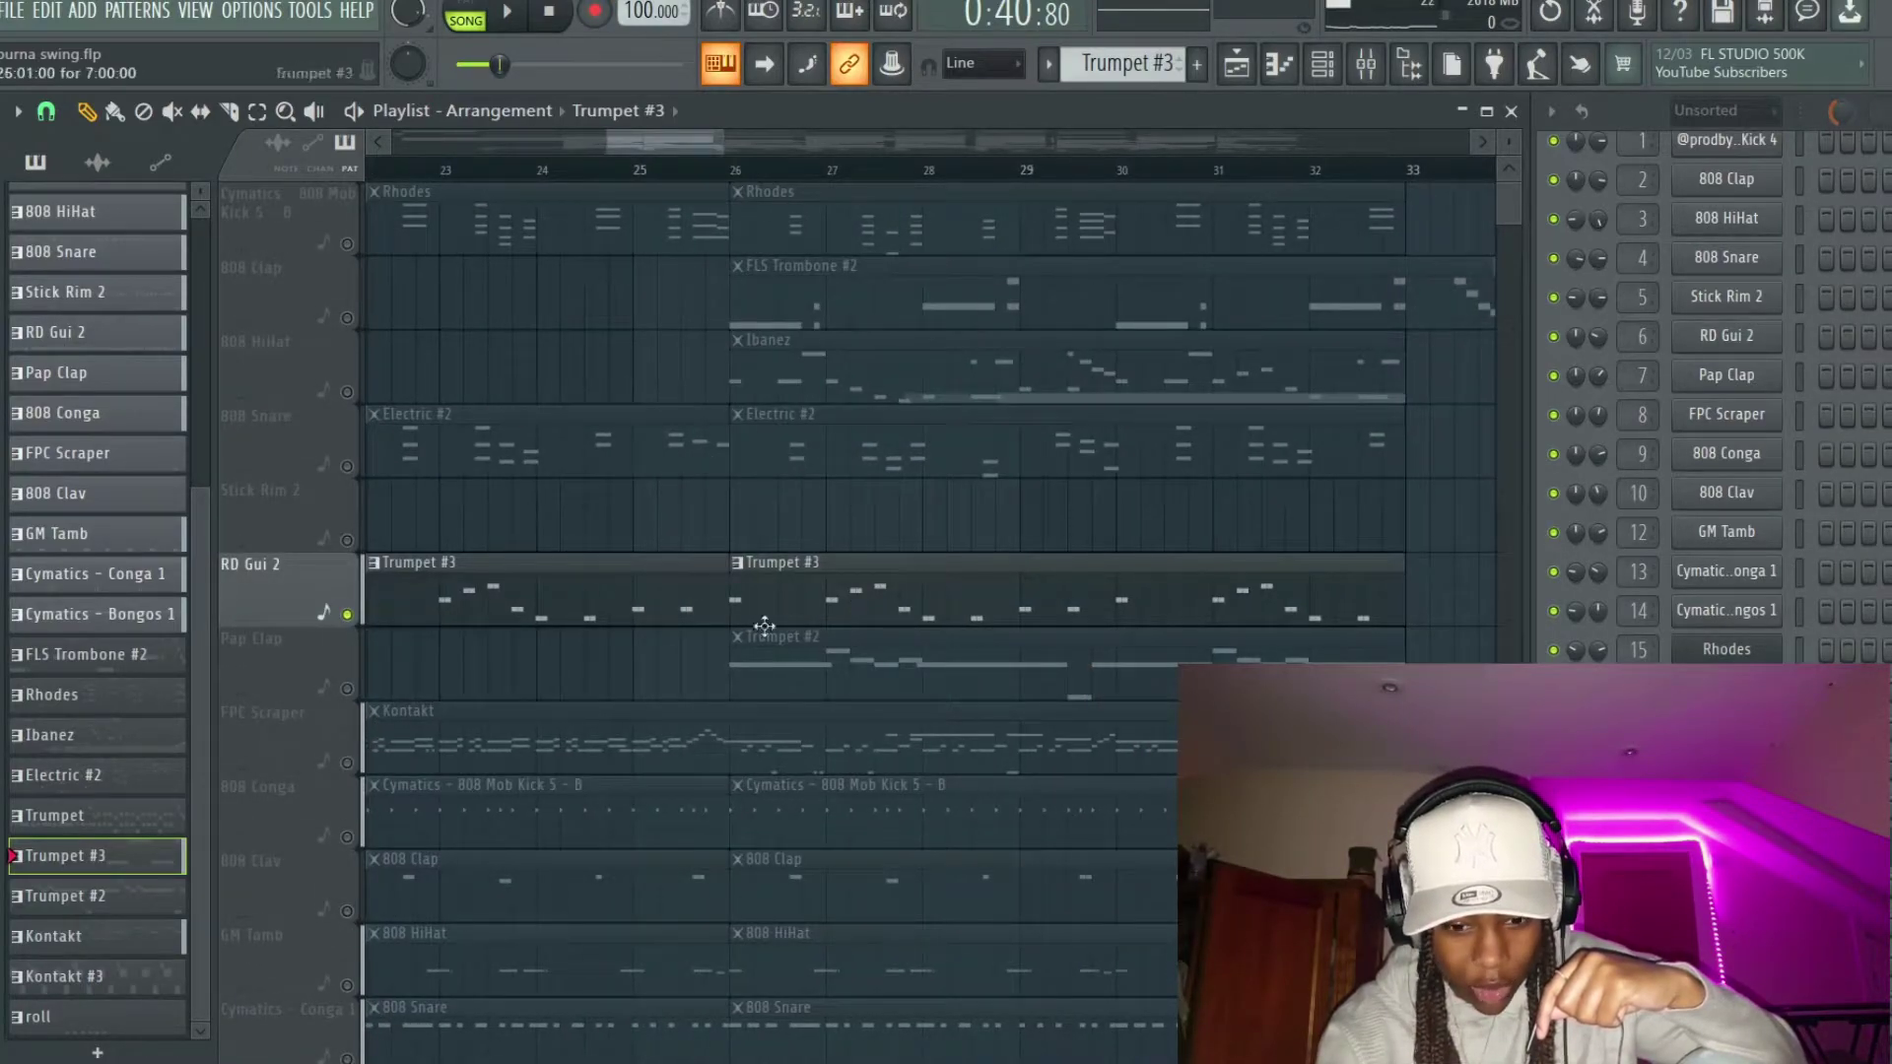
left_click(355, 394)
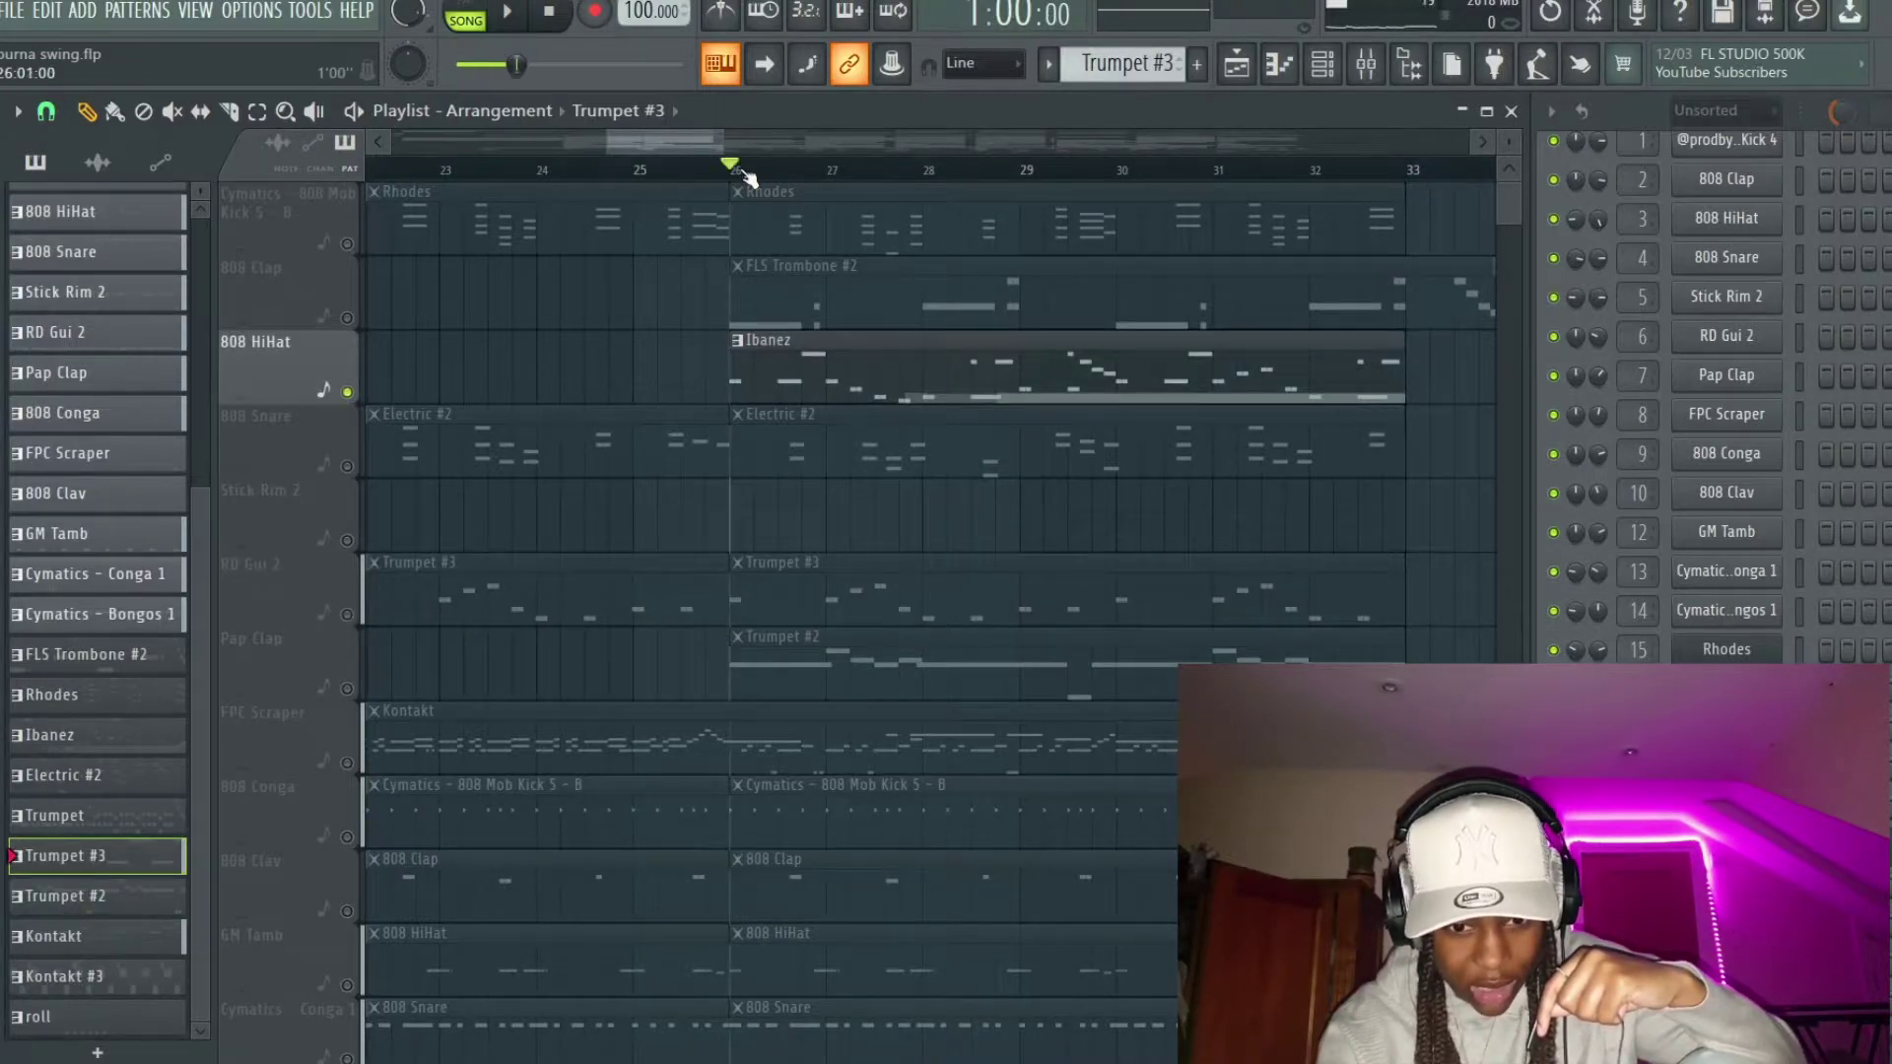
key("space")
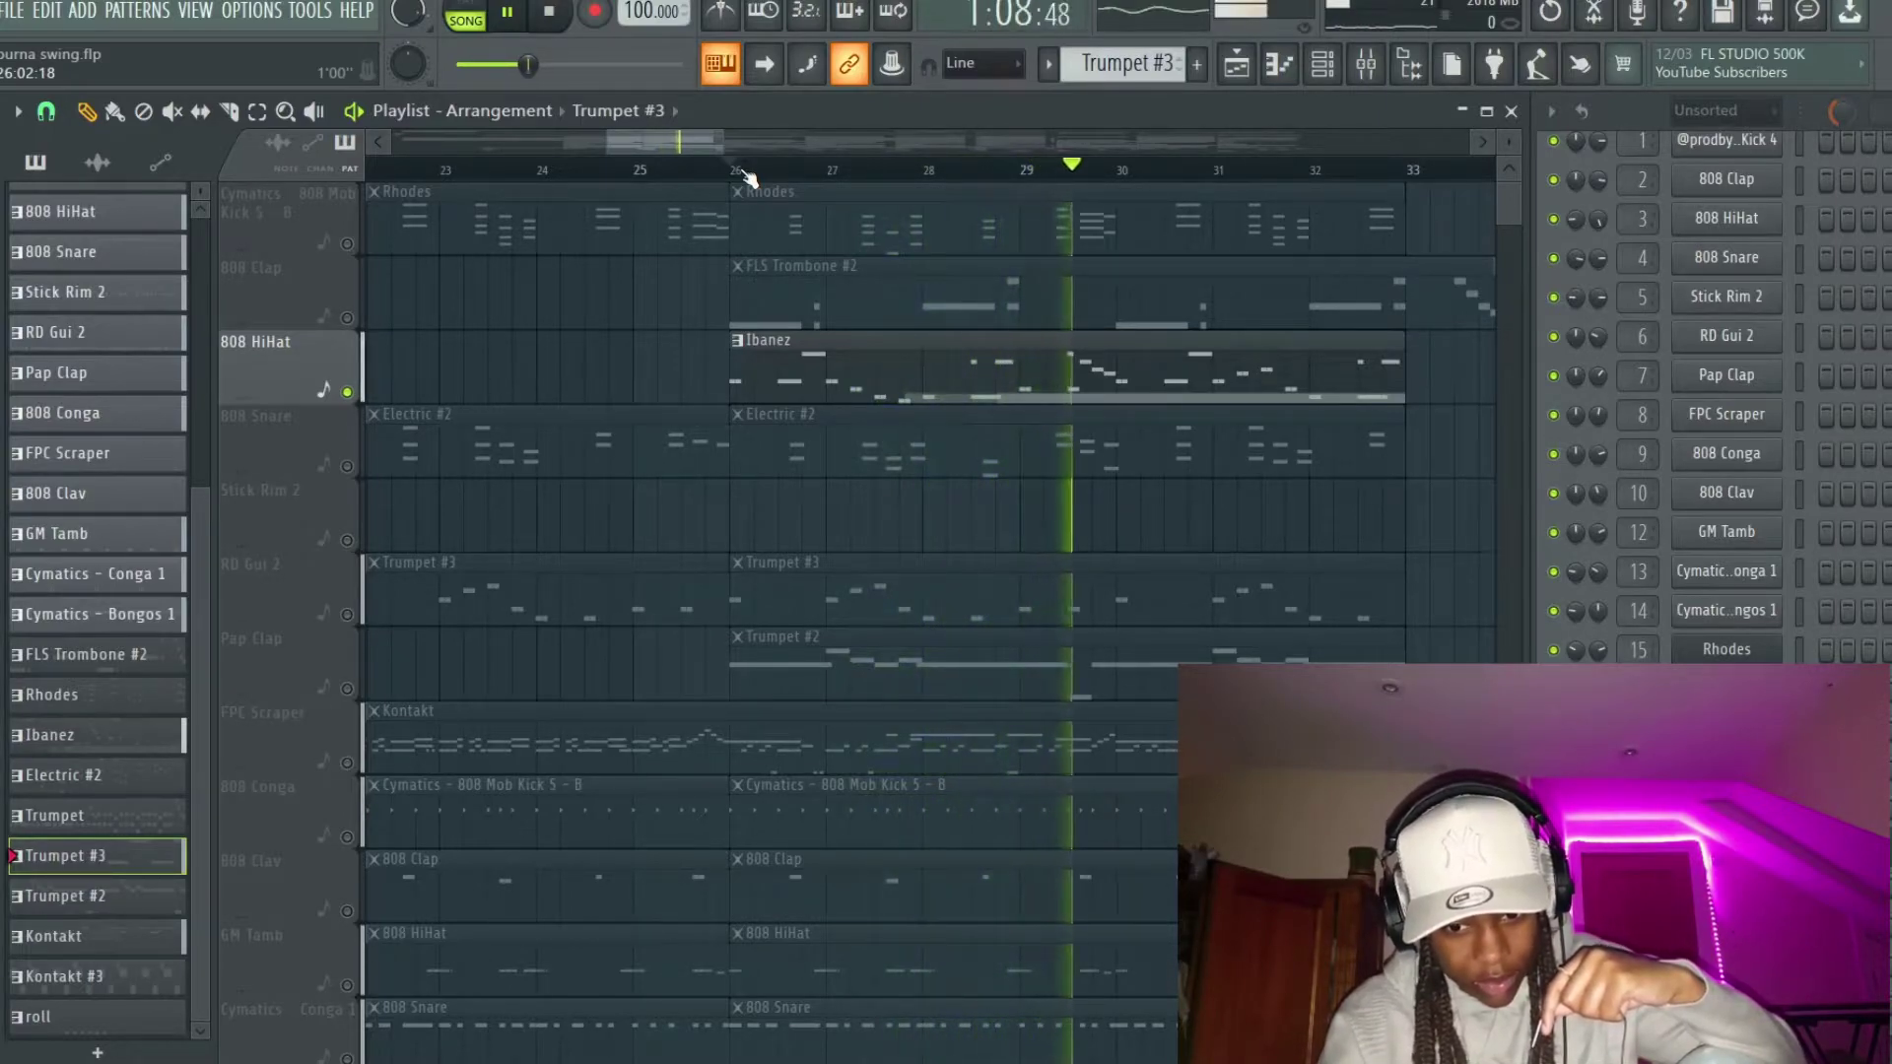
key("space")
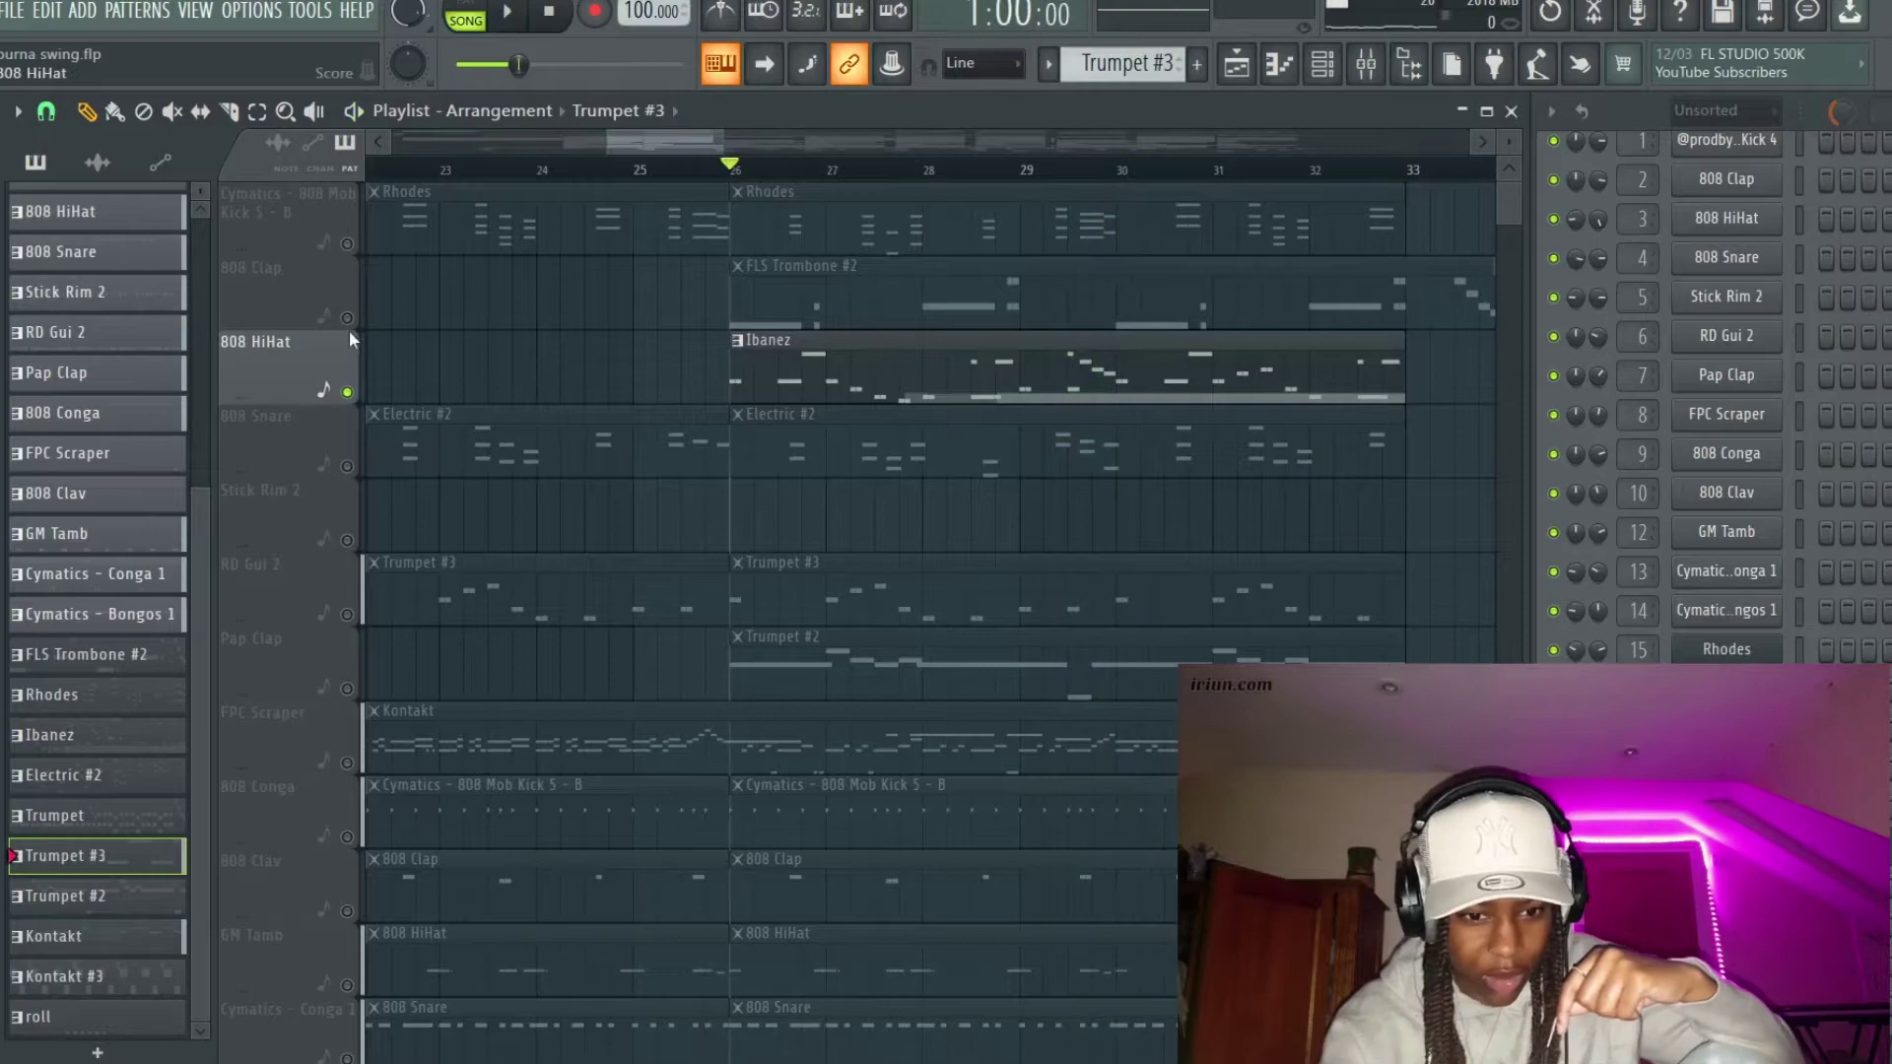
Step: Solo the FLS Trombone #2 track and unmute the Rhodes, Ibanez, Electric #2, Trumpet #3 and Trumpet #2 tracks one by one during playback
right_click(349, 319)
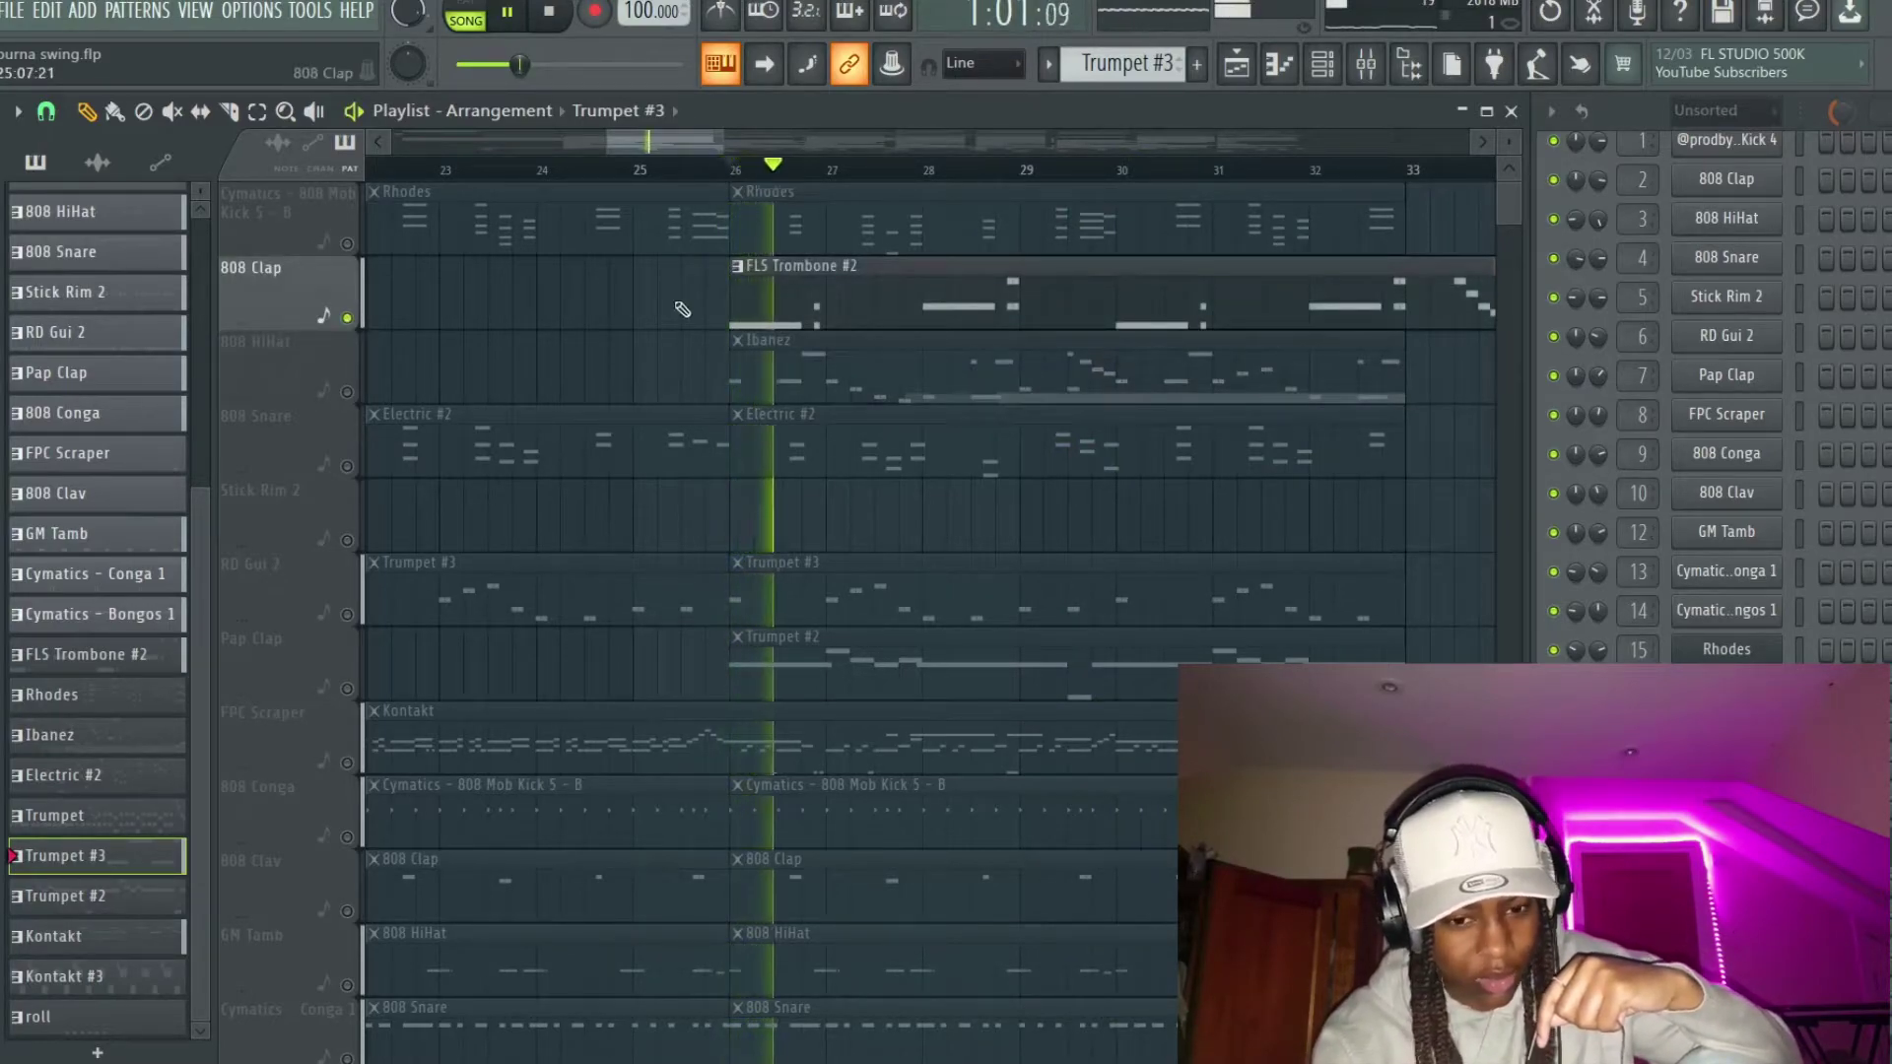
left_click(347, 244)
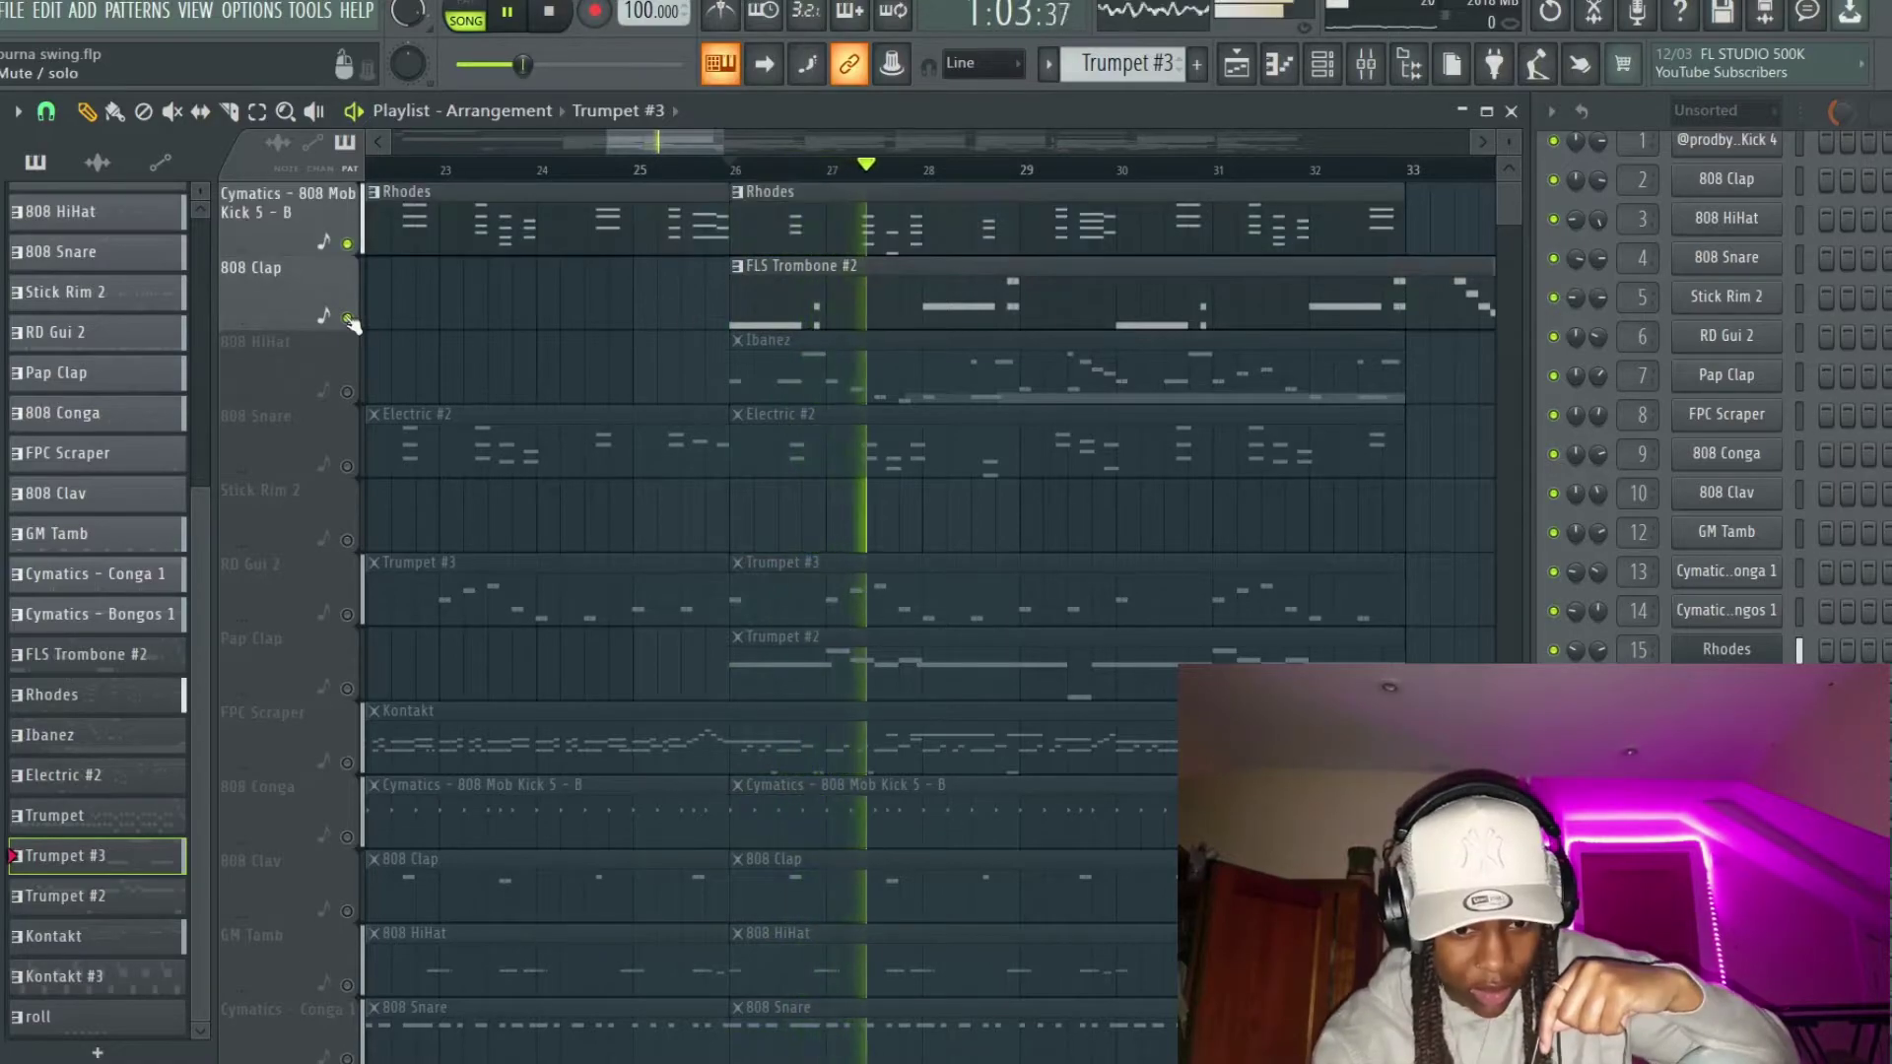
left_click(347, 393)
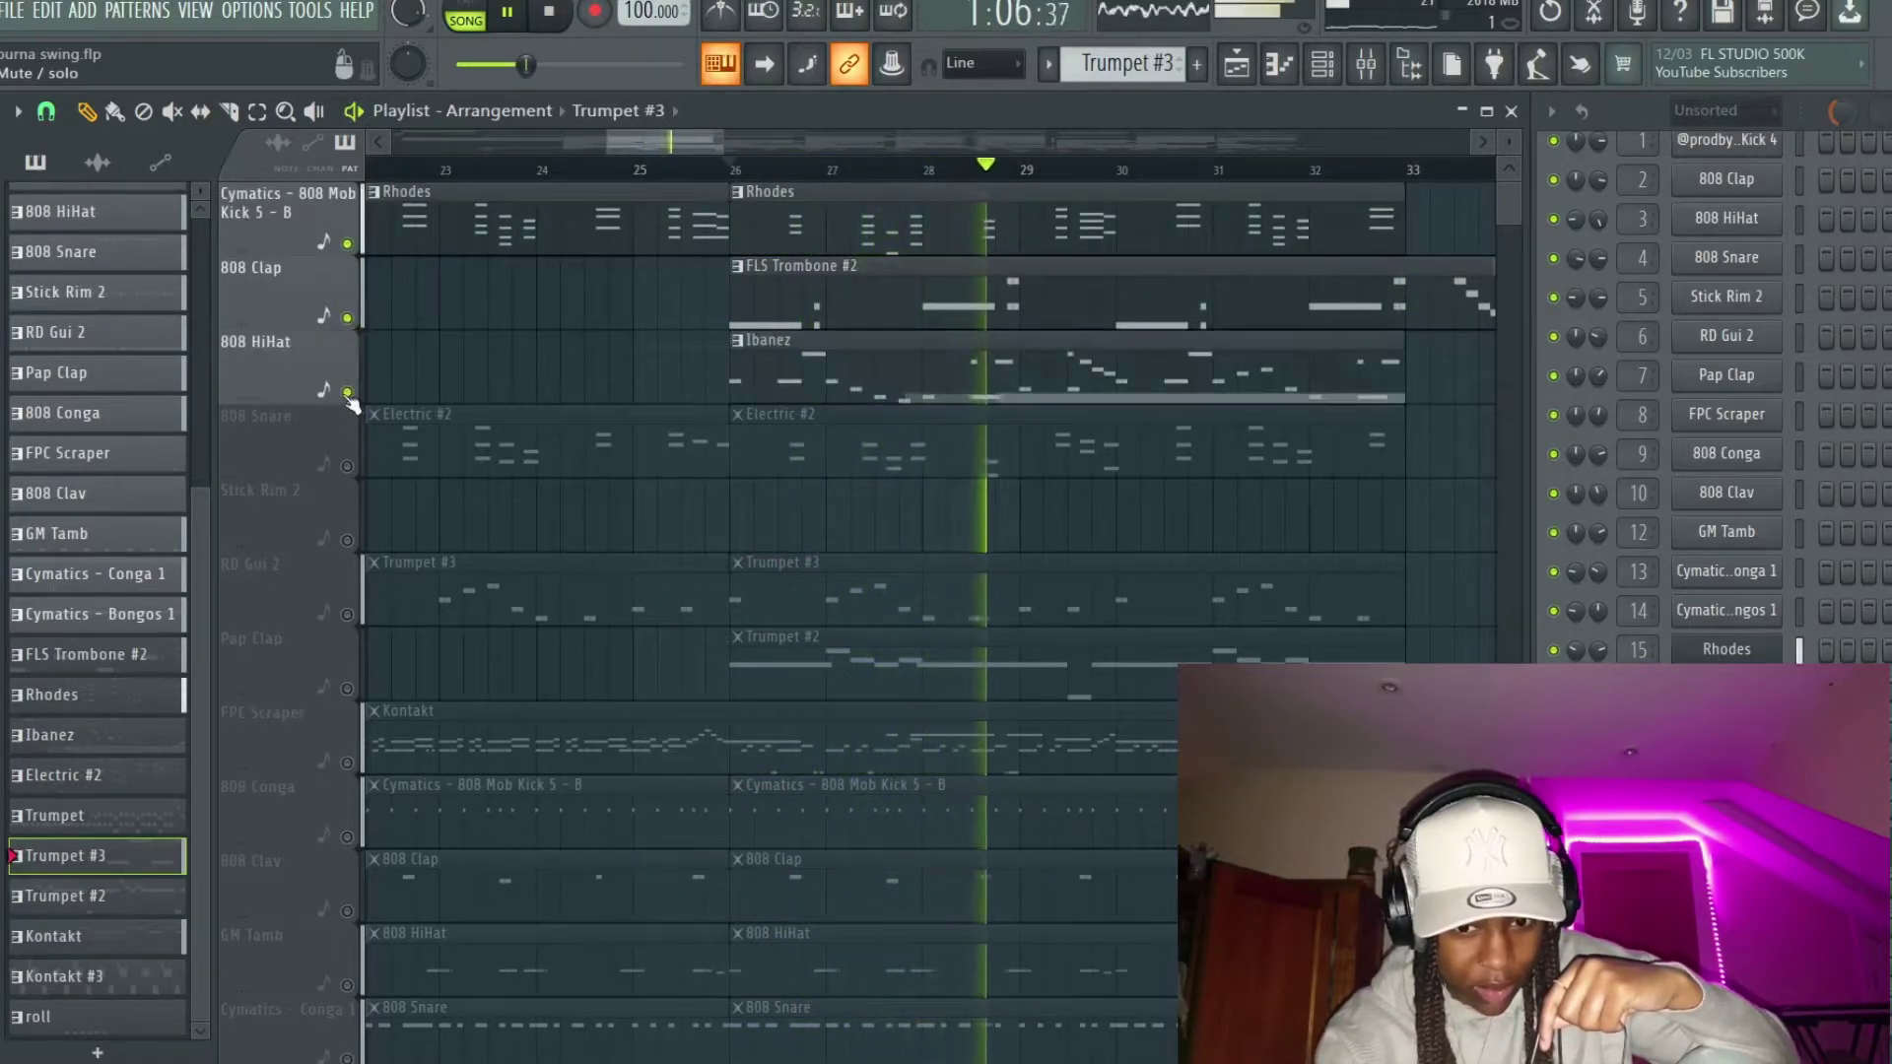
left_click(347, 466)
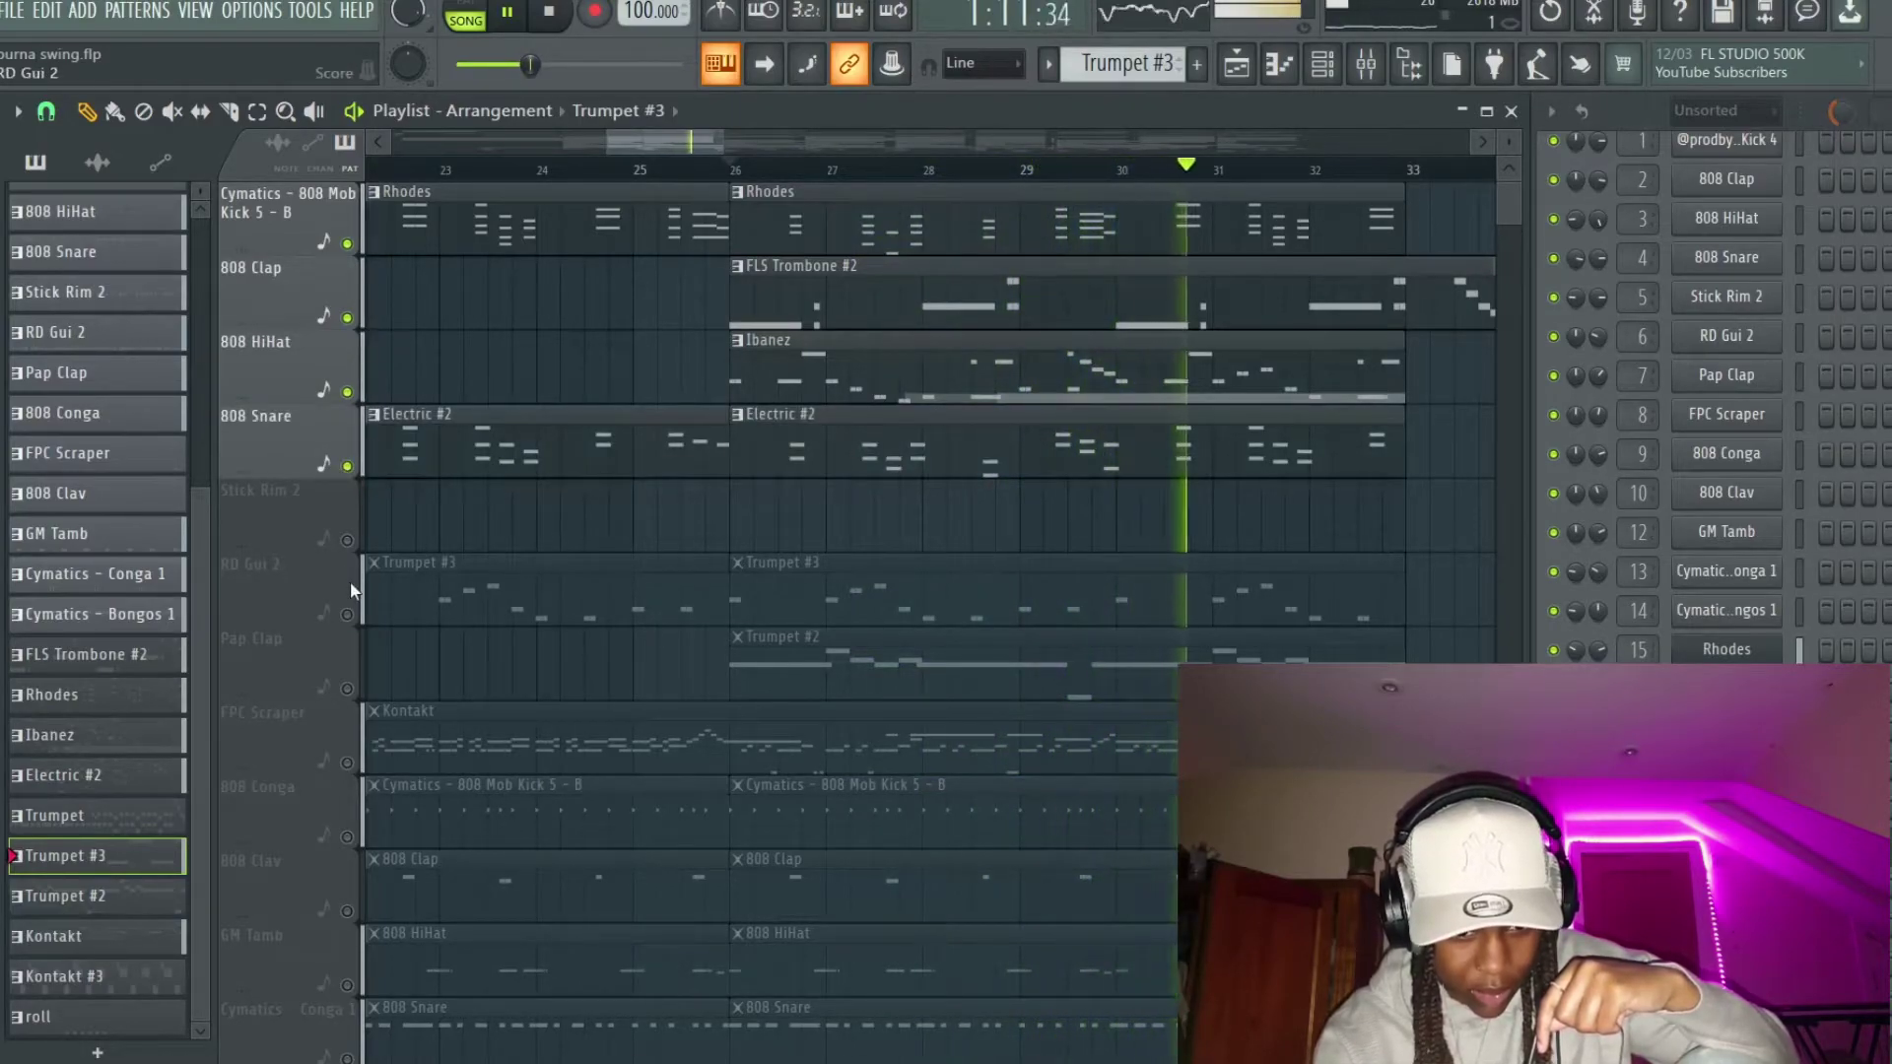
left_click(347, 615)
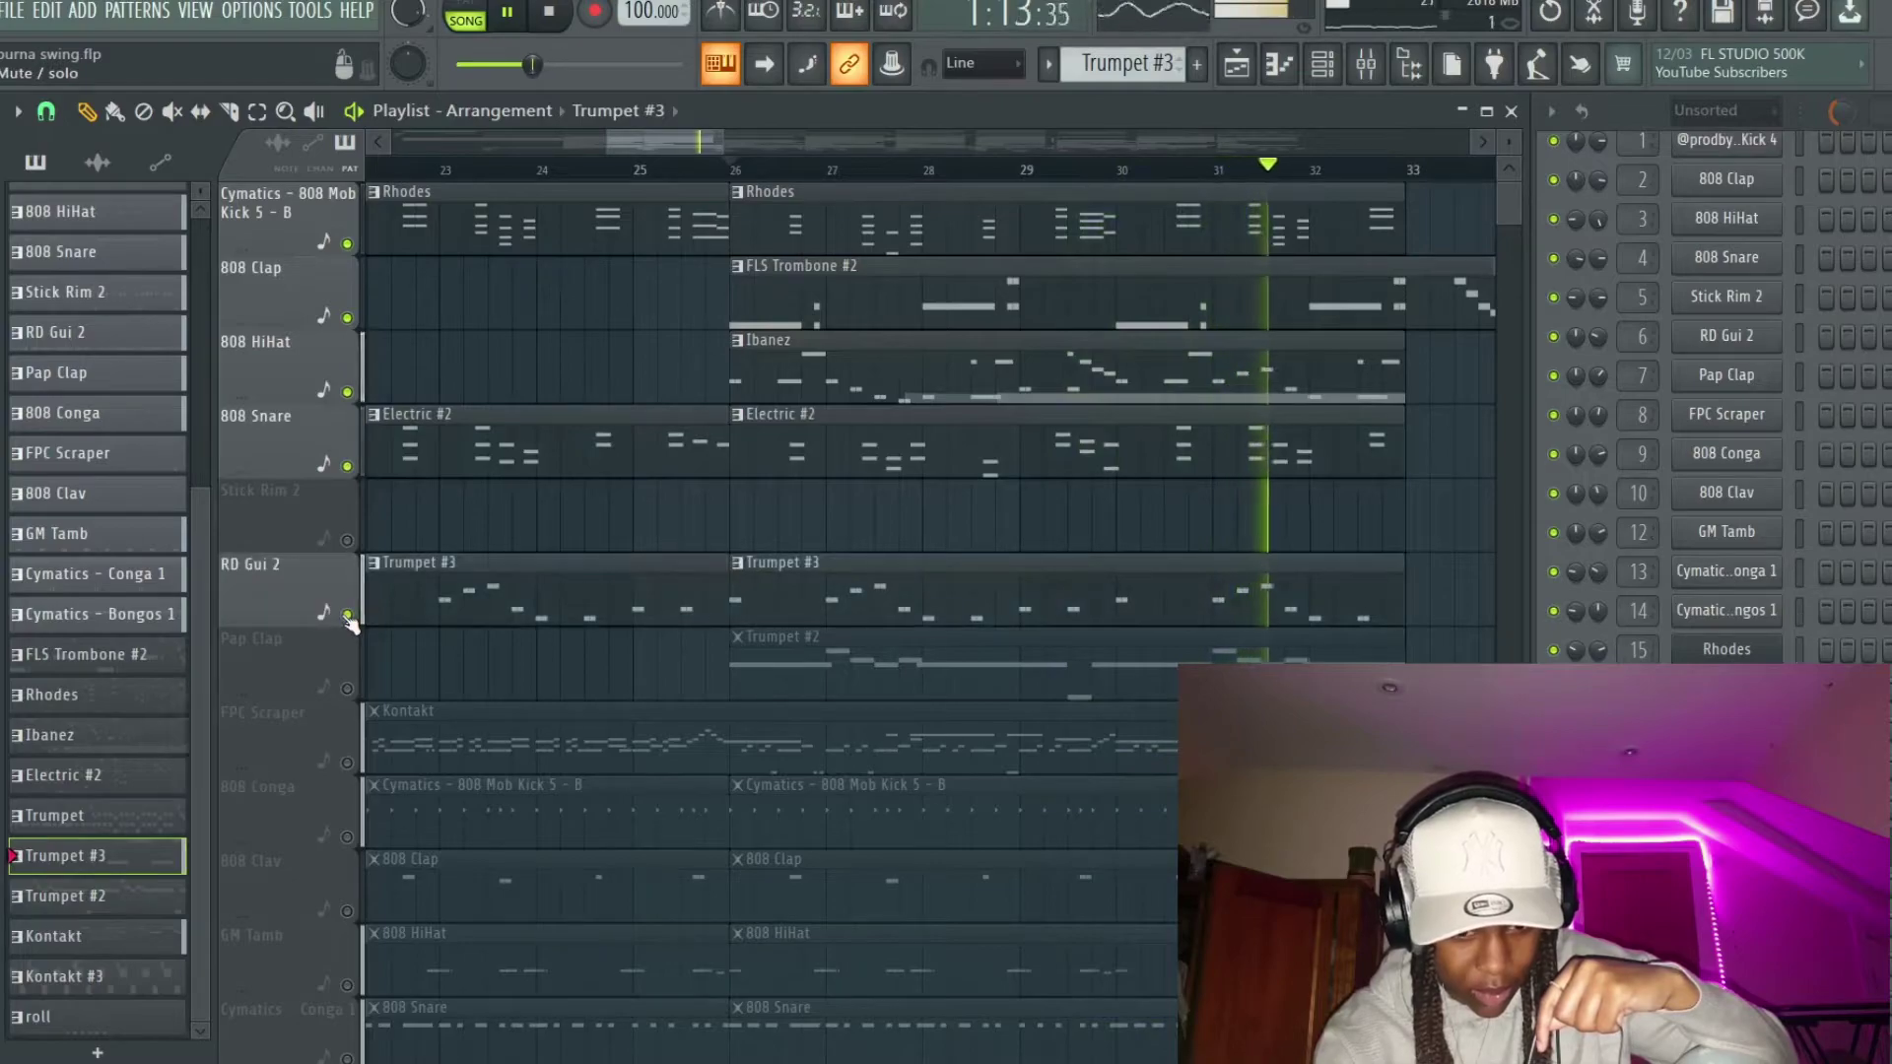
left_click(347, 689)
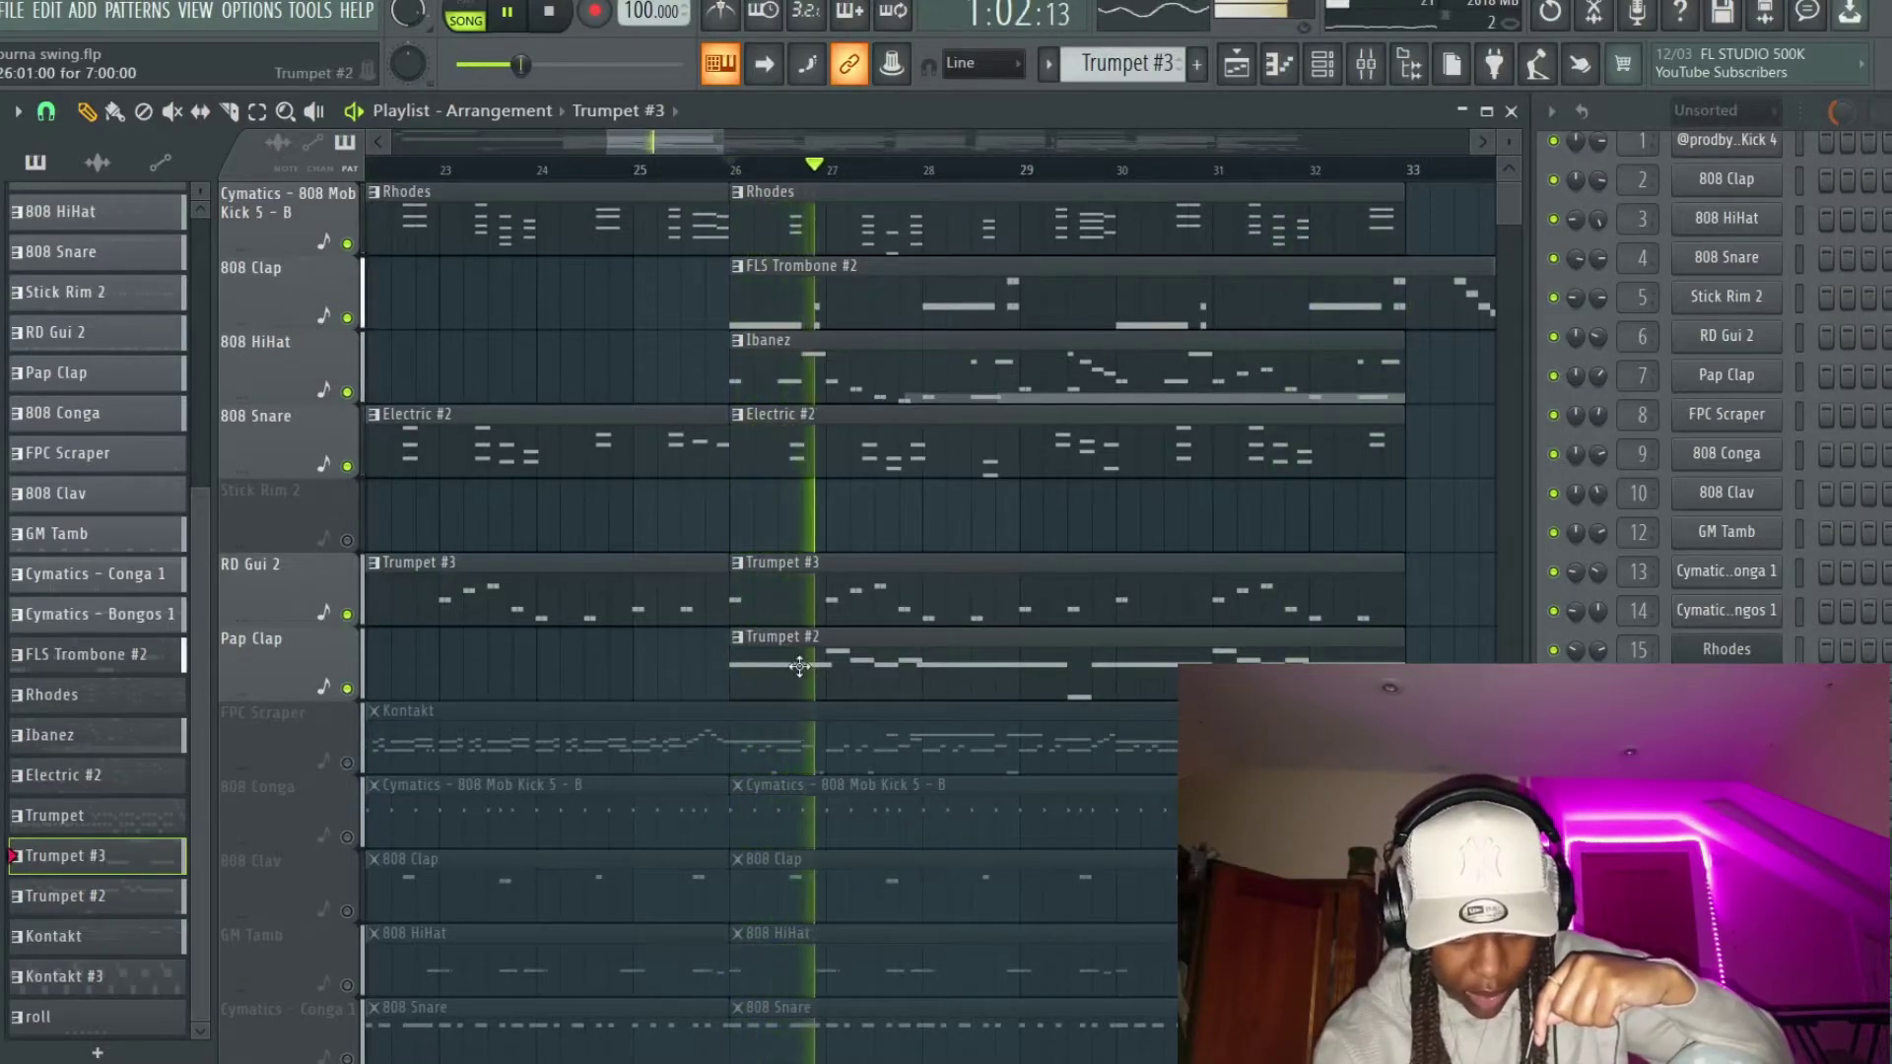
Step: Toggle the Trumpet #2 track off and back on, and stop playback
left_click(347, 690)
key("space")
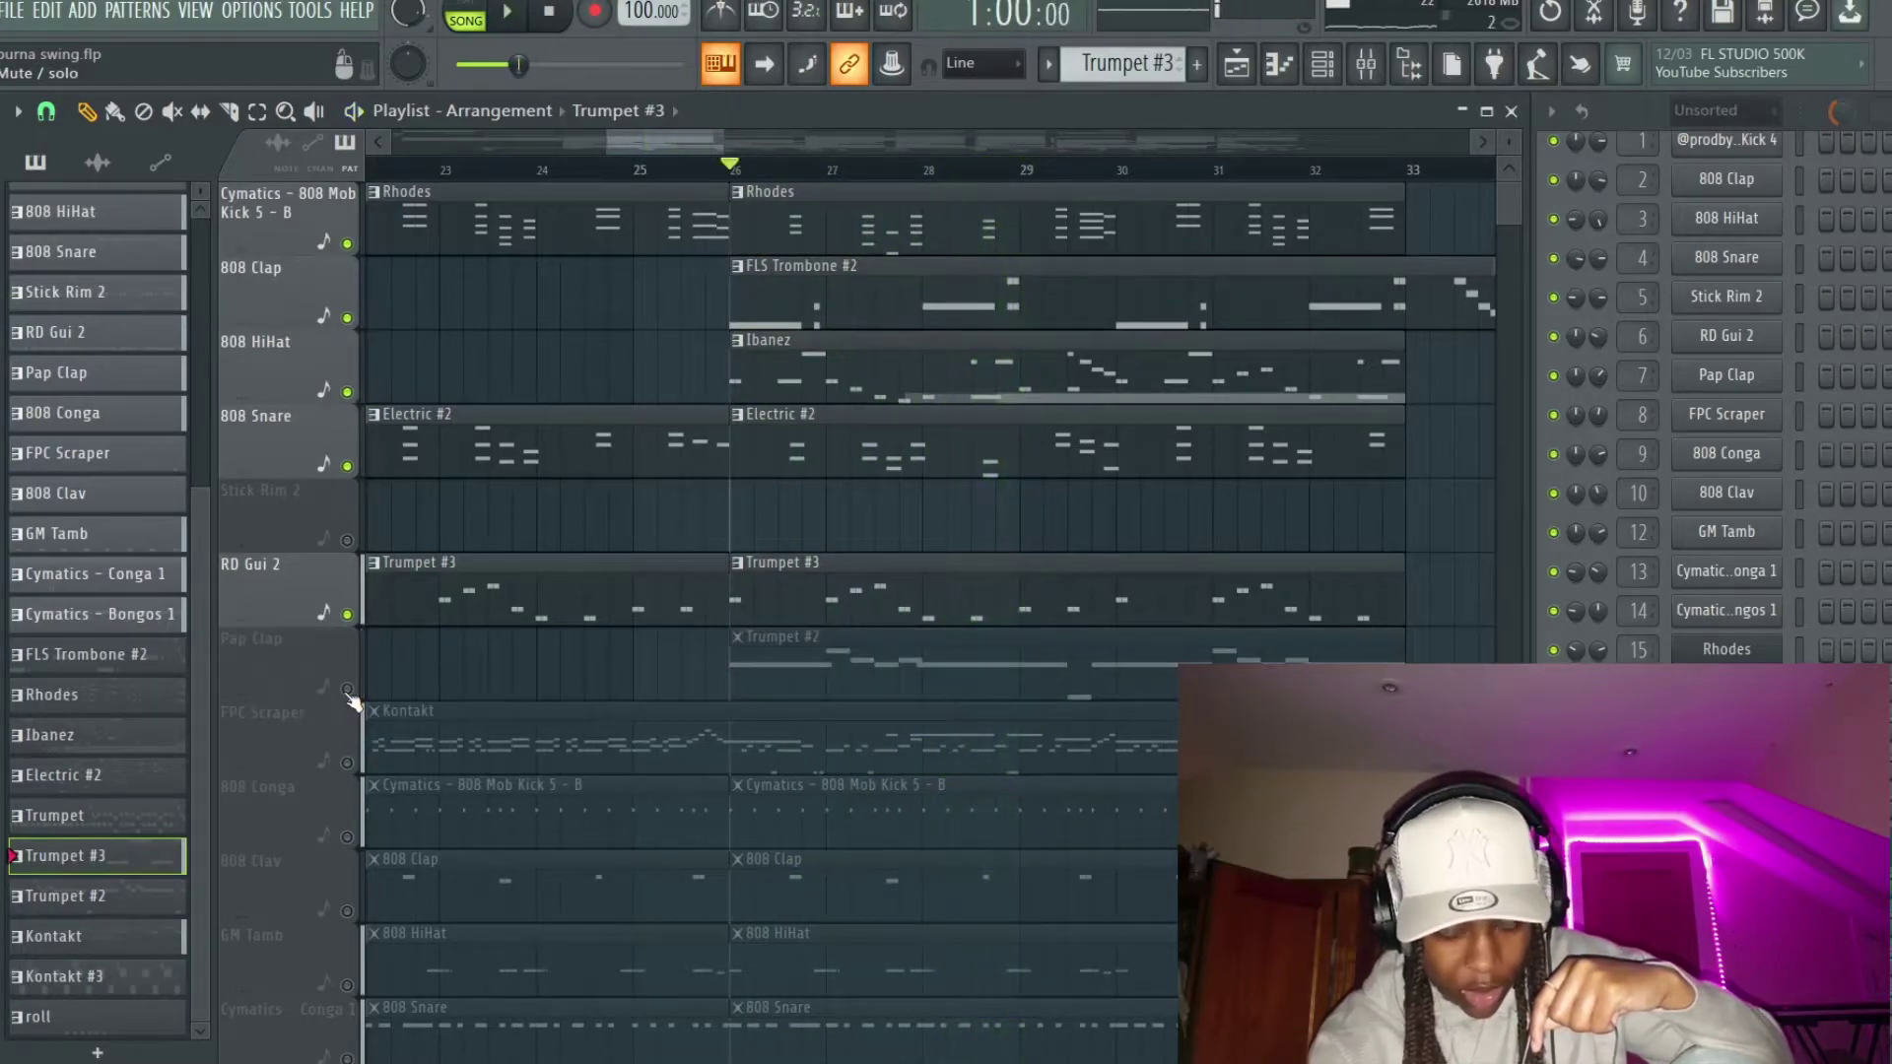
left_click(347, 690)
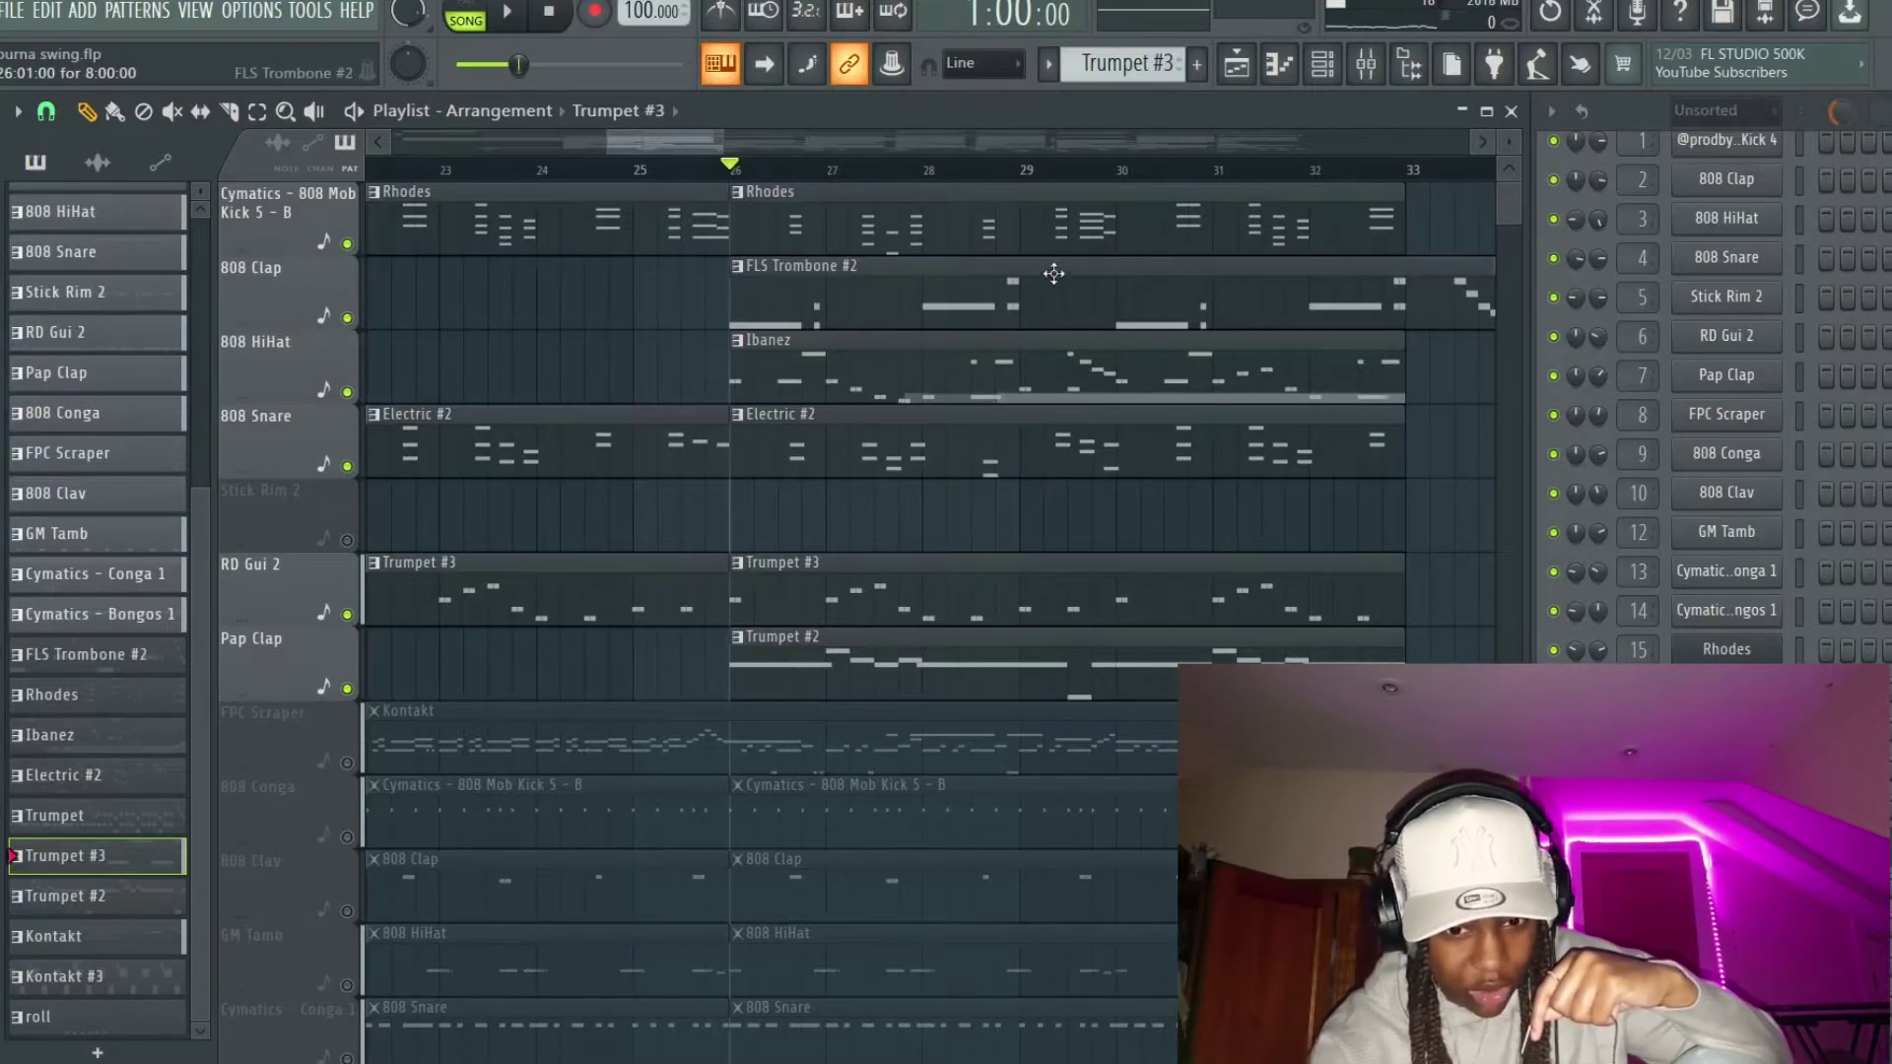
Step: Open the Kontakt instrument to examine its loaded Jazz Guitar, and close it
scroll(794, 649, "down", 2)
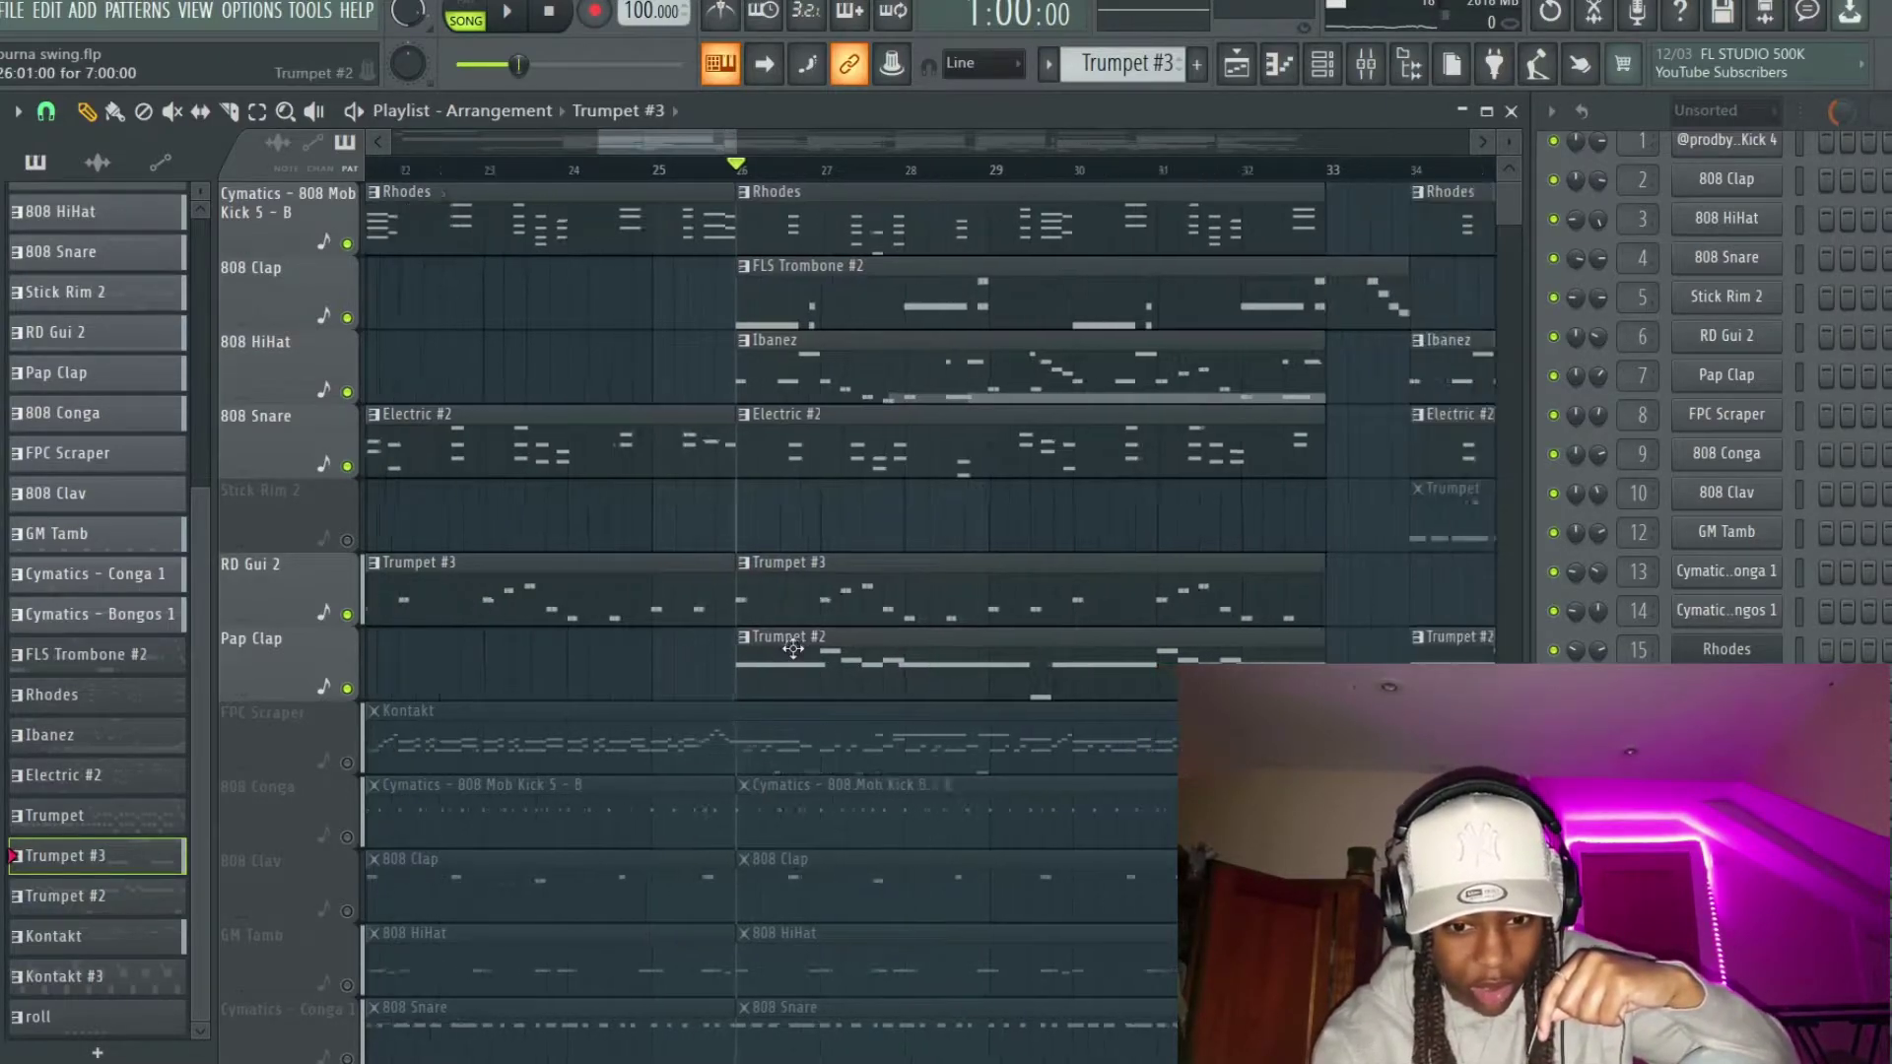
scroll(791, 648, "down", 5)
scroll(791, 648, "up", 1)
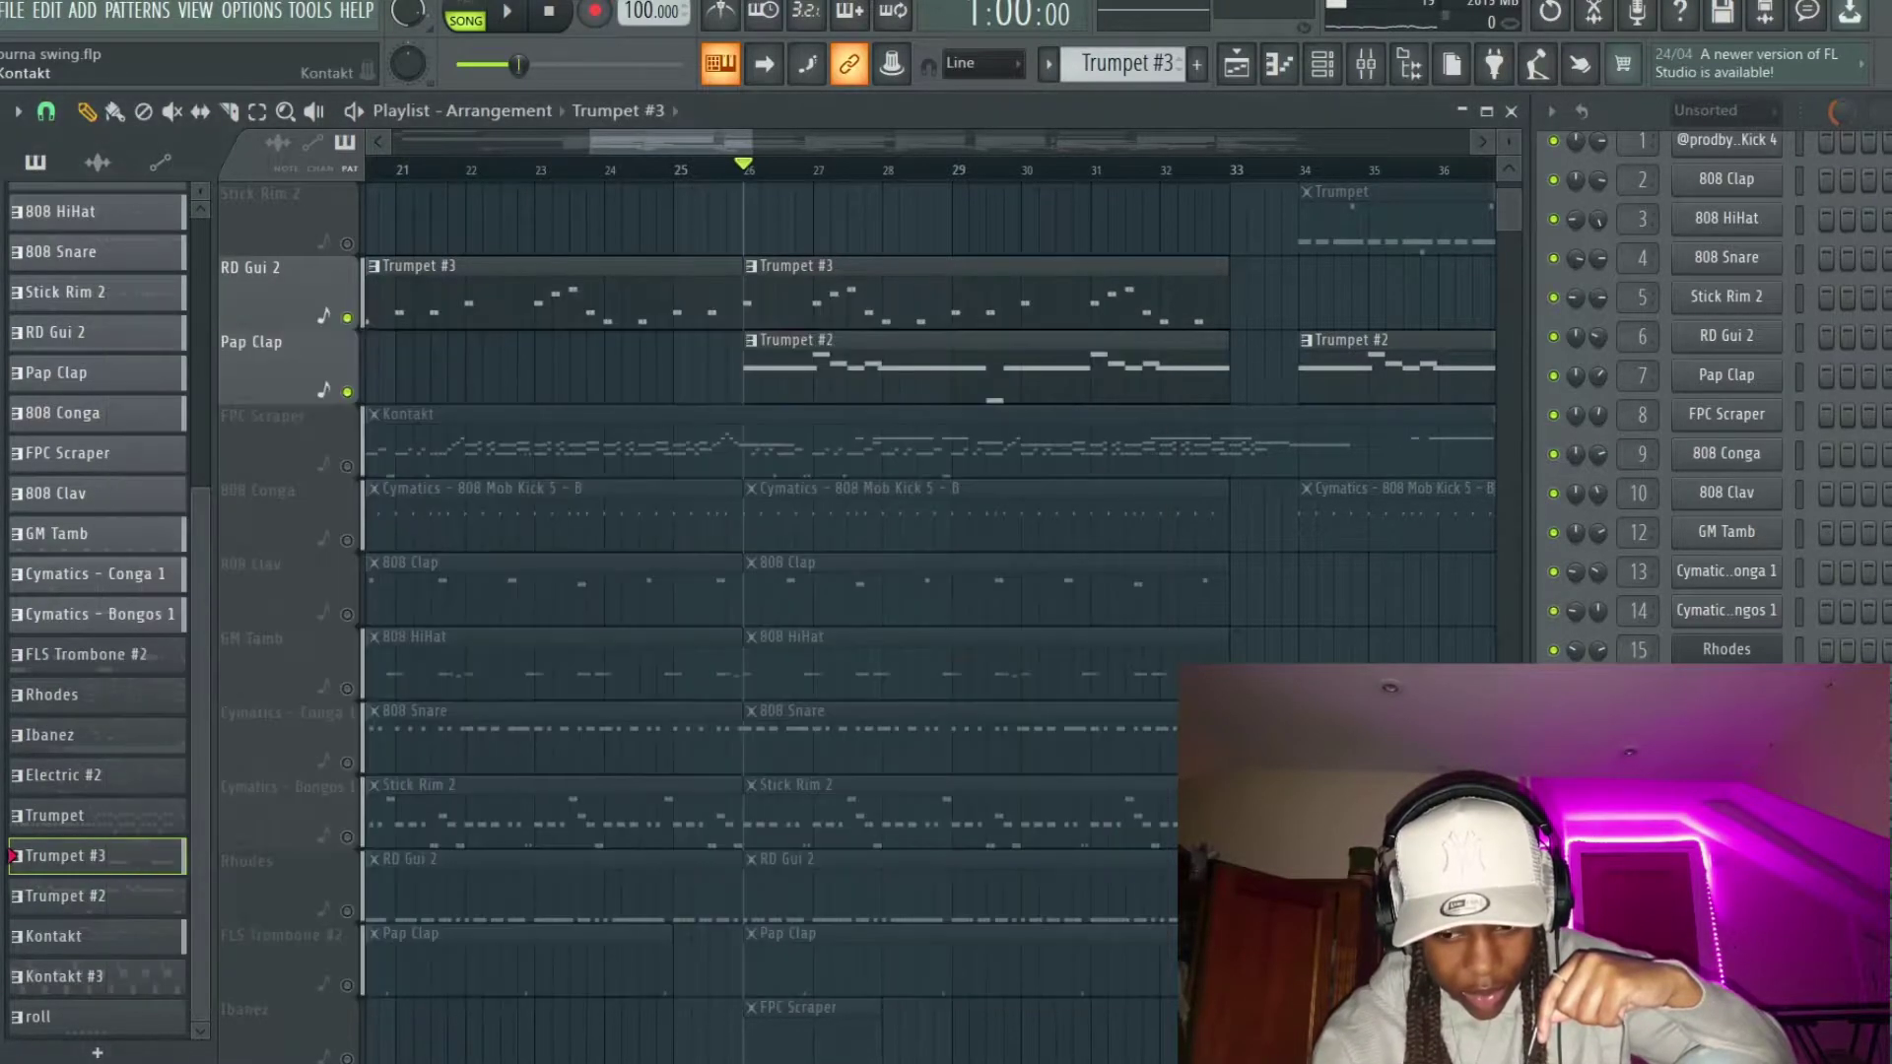
left_click(1727, 885)
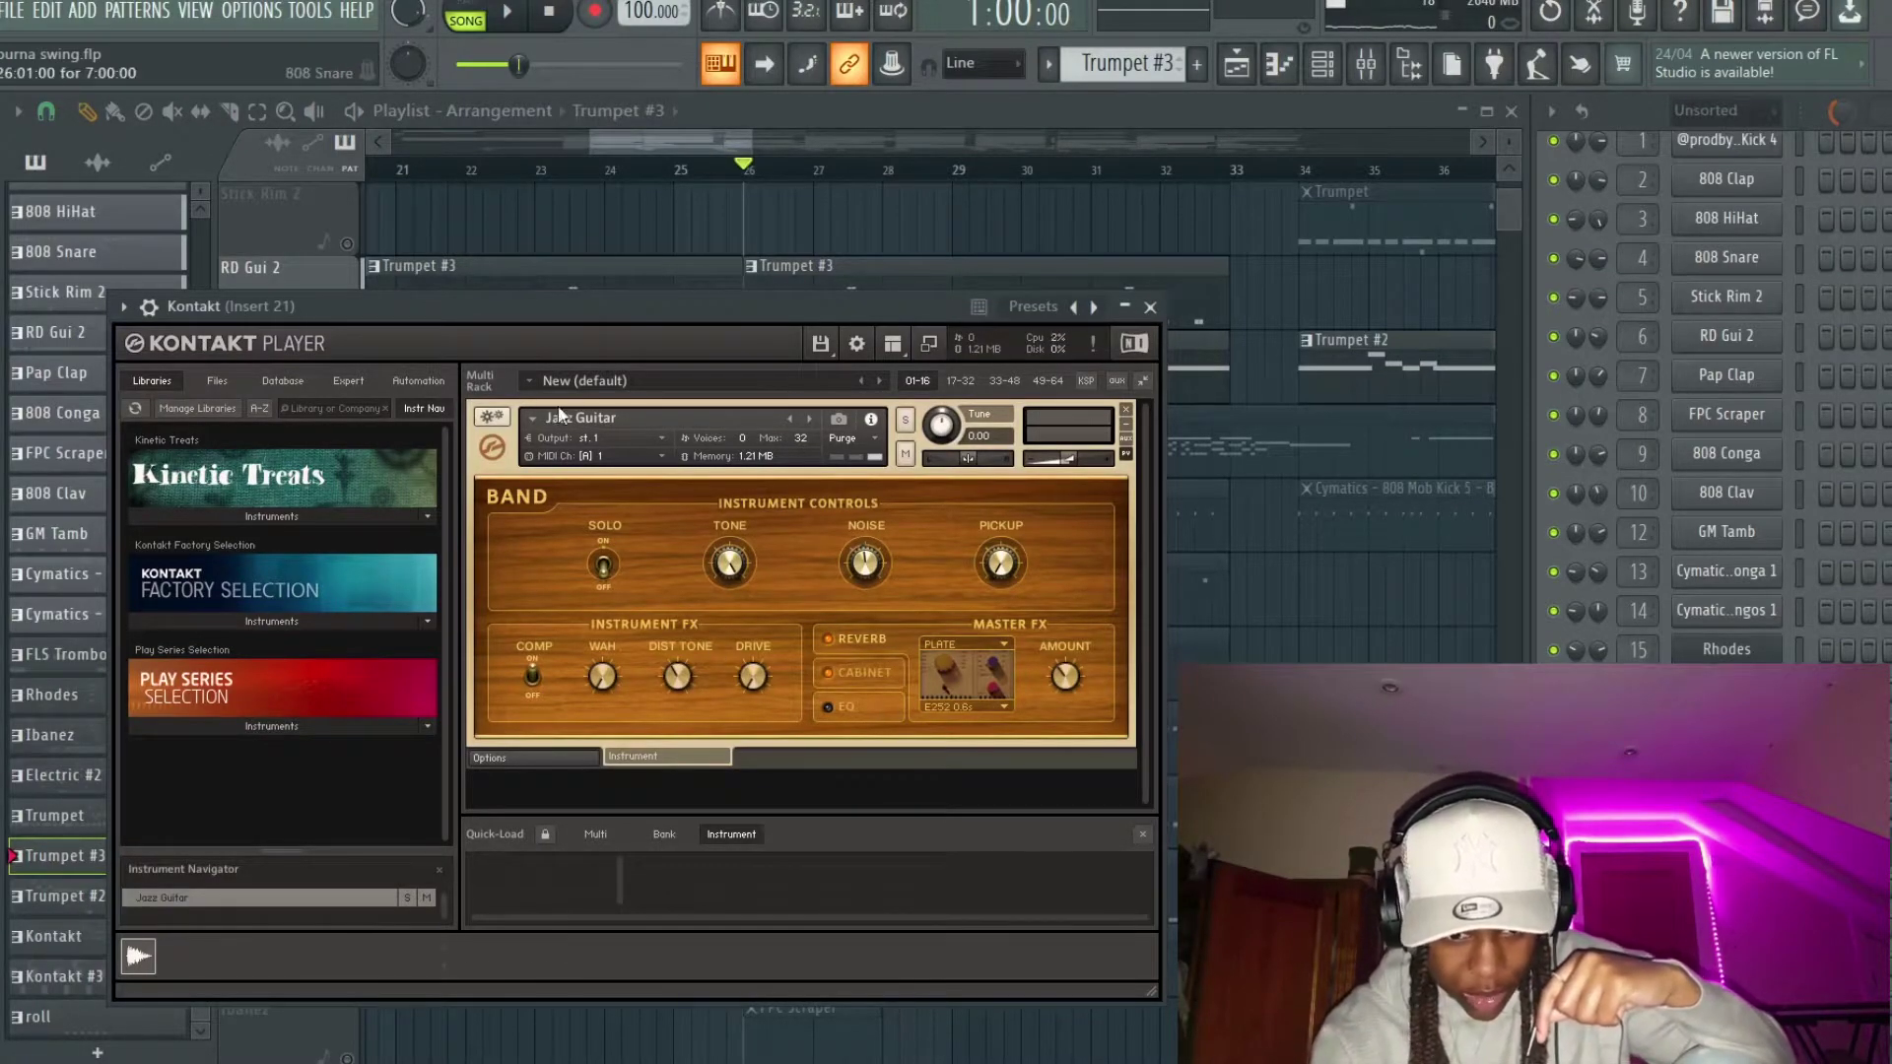
left_click(1150, 307)
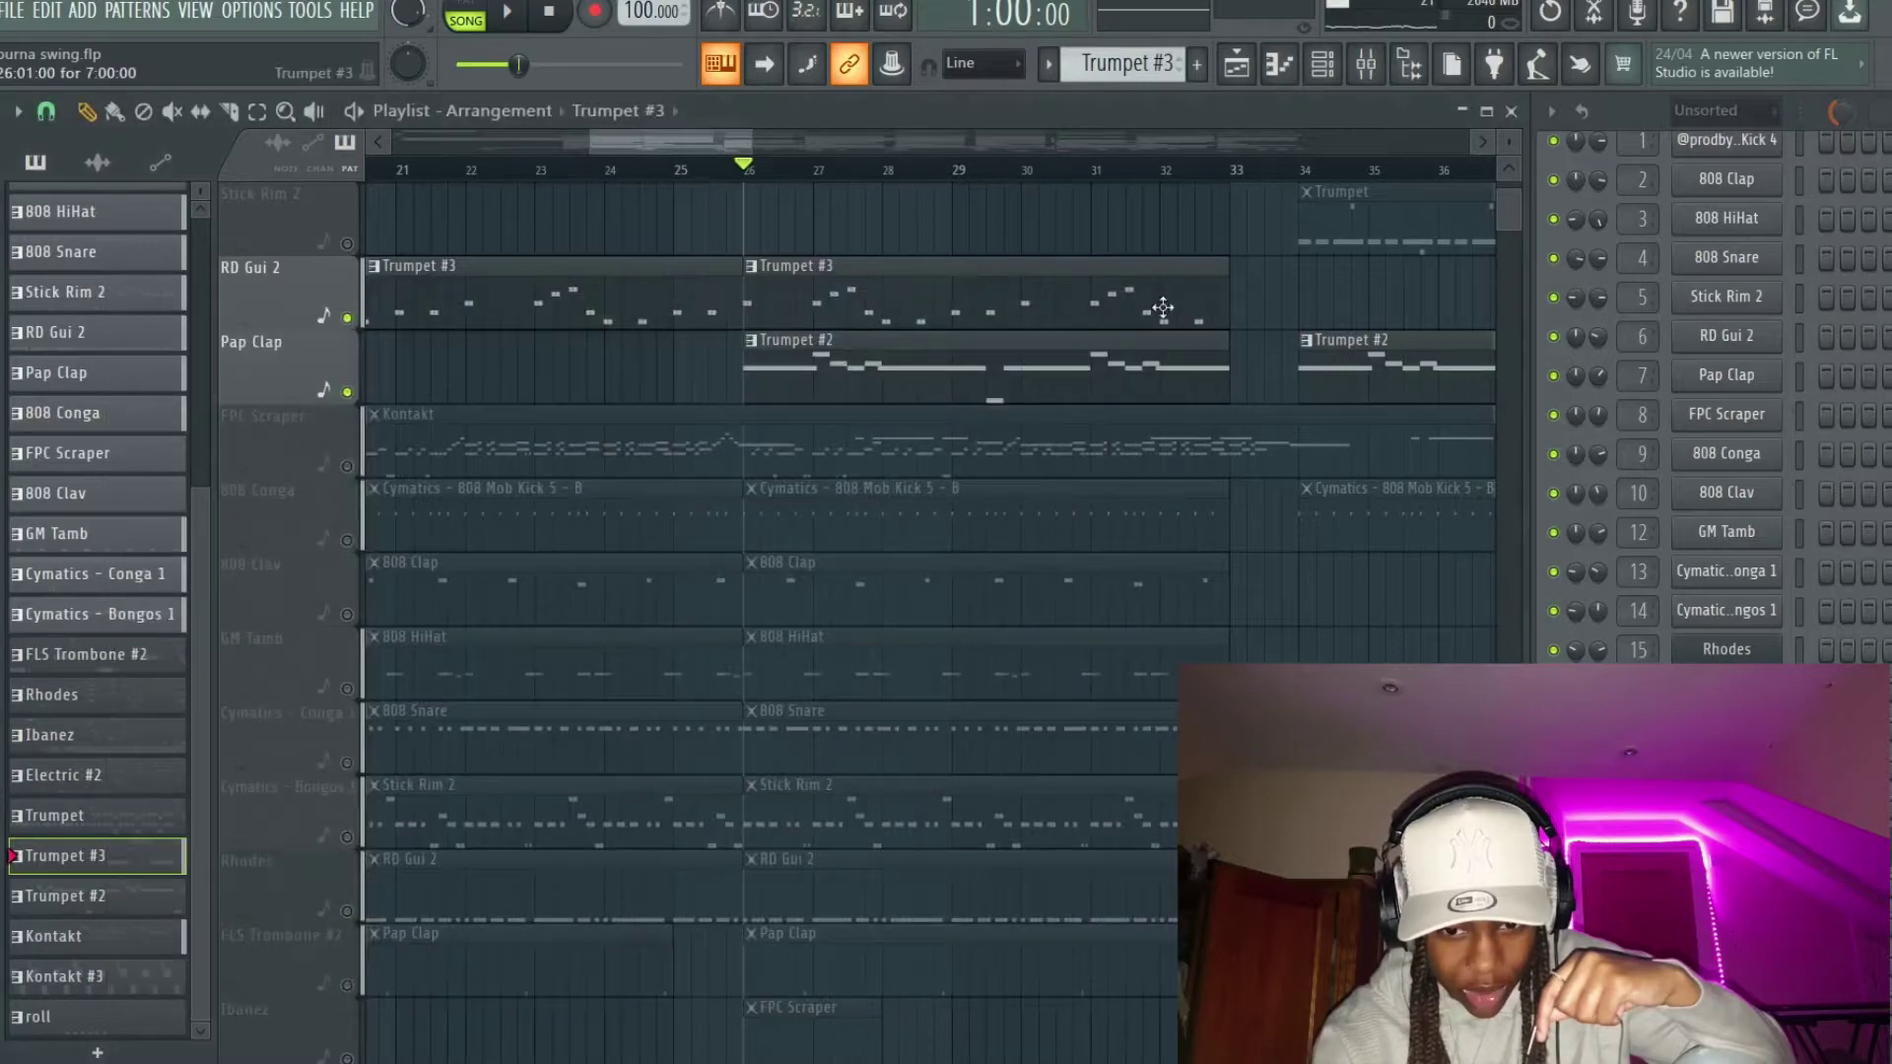
Step: Solo the track with the Kontakt clips, audition it from bar 18 and open the clip's notes
right_click(347, 467)
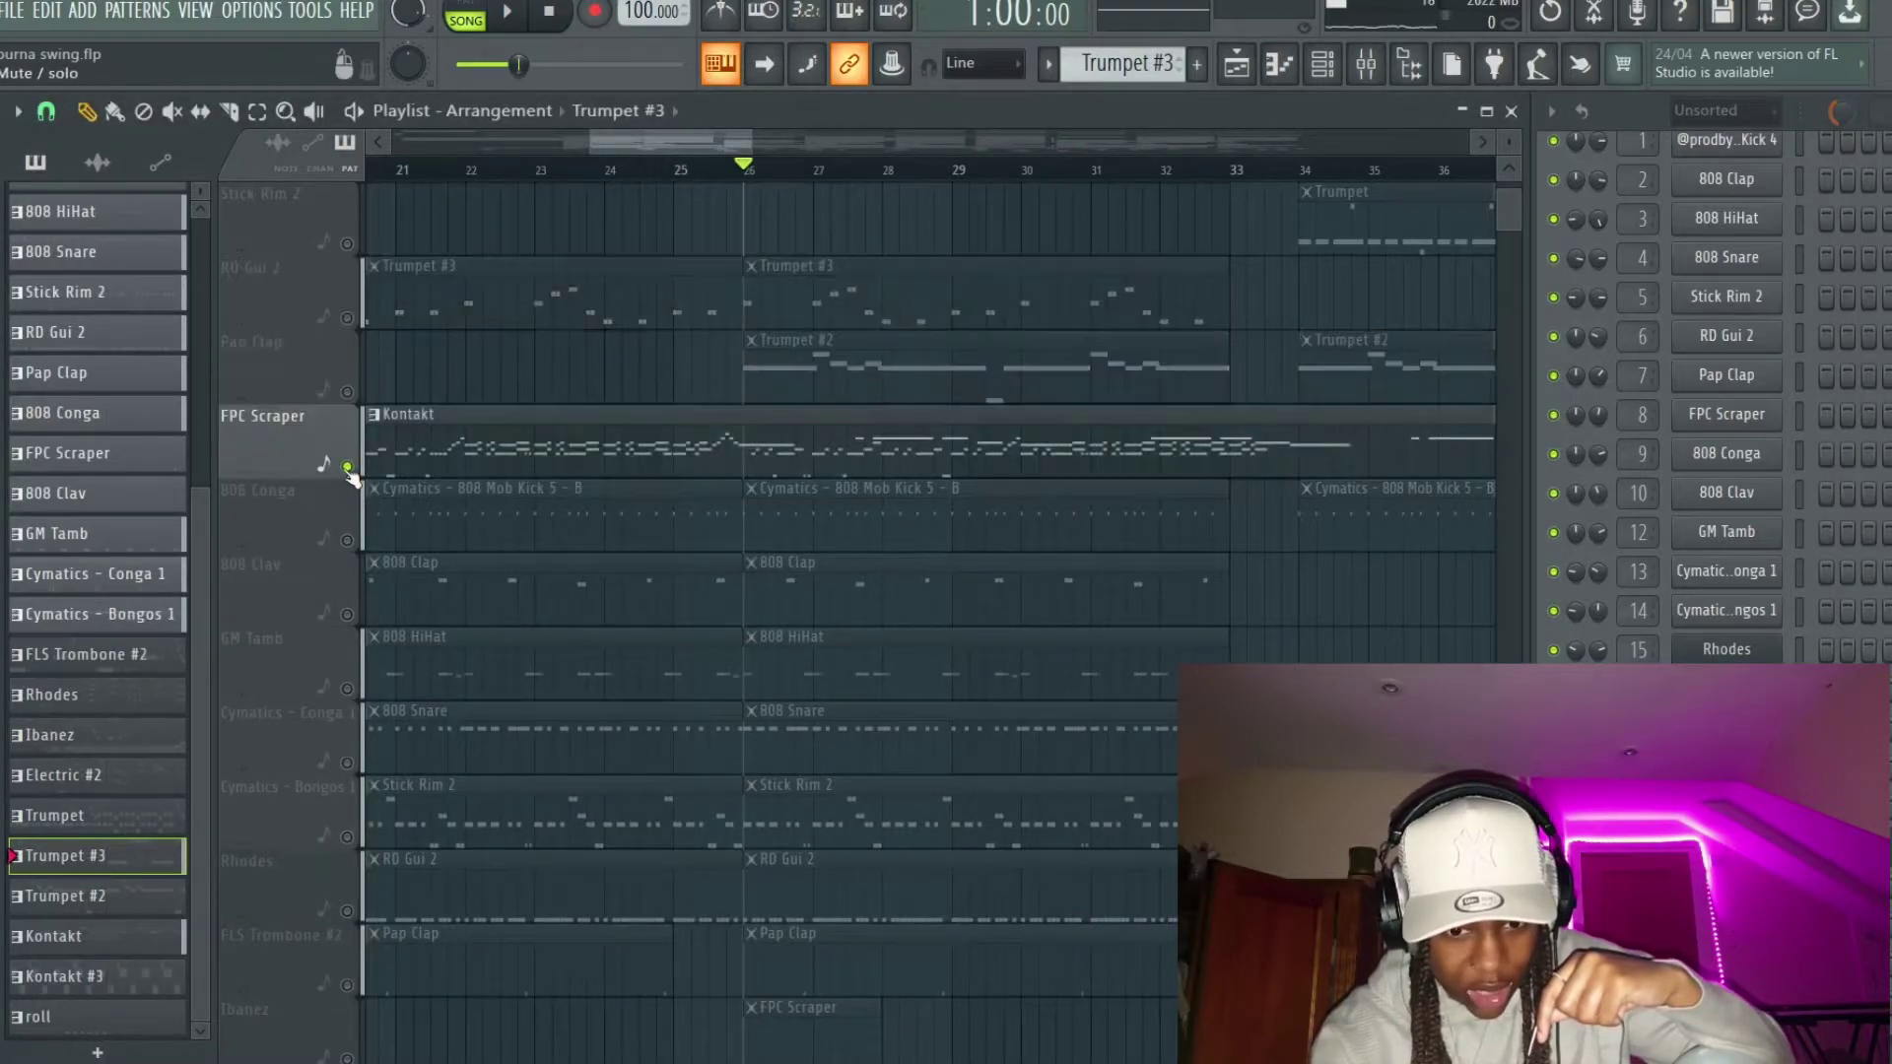
scroll(531, 441, "left", 4)
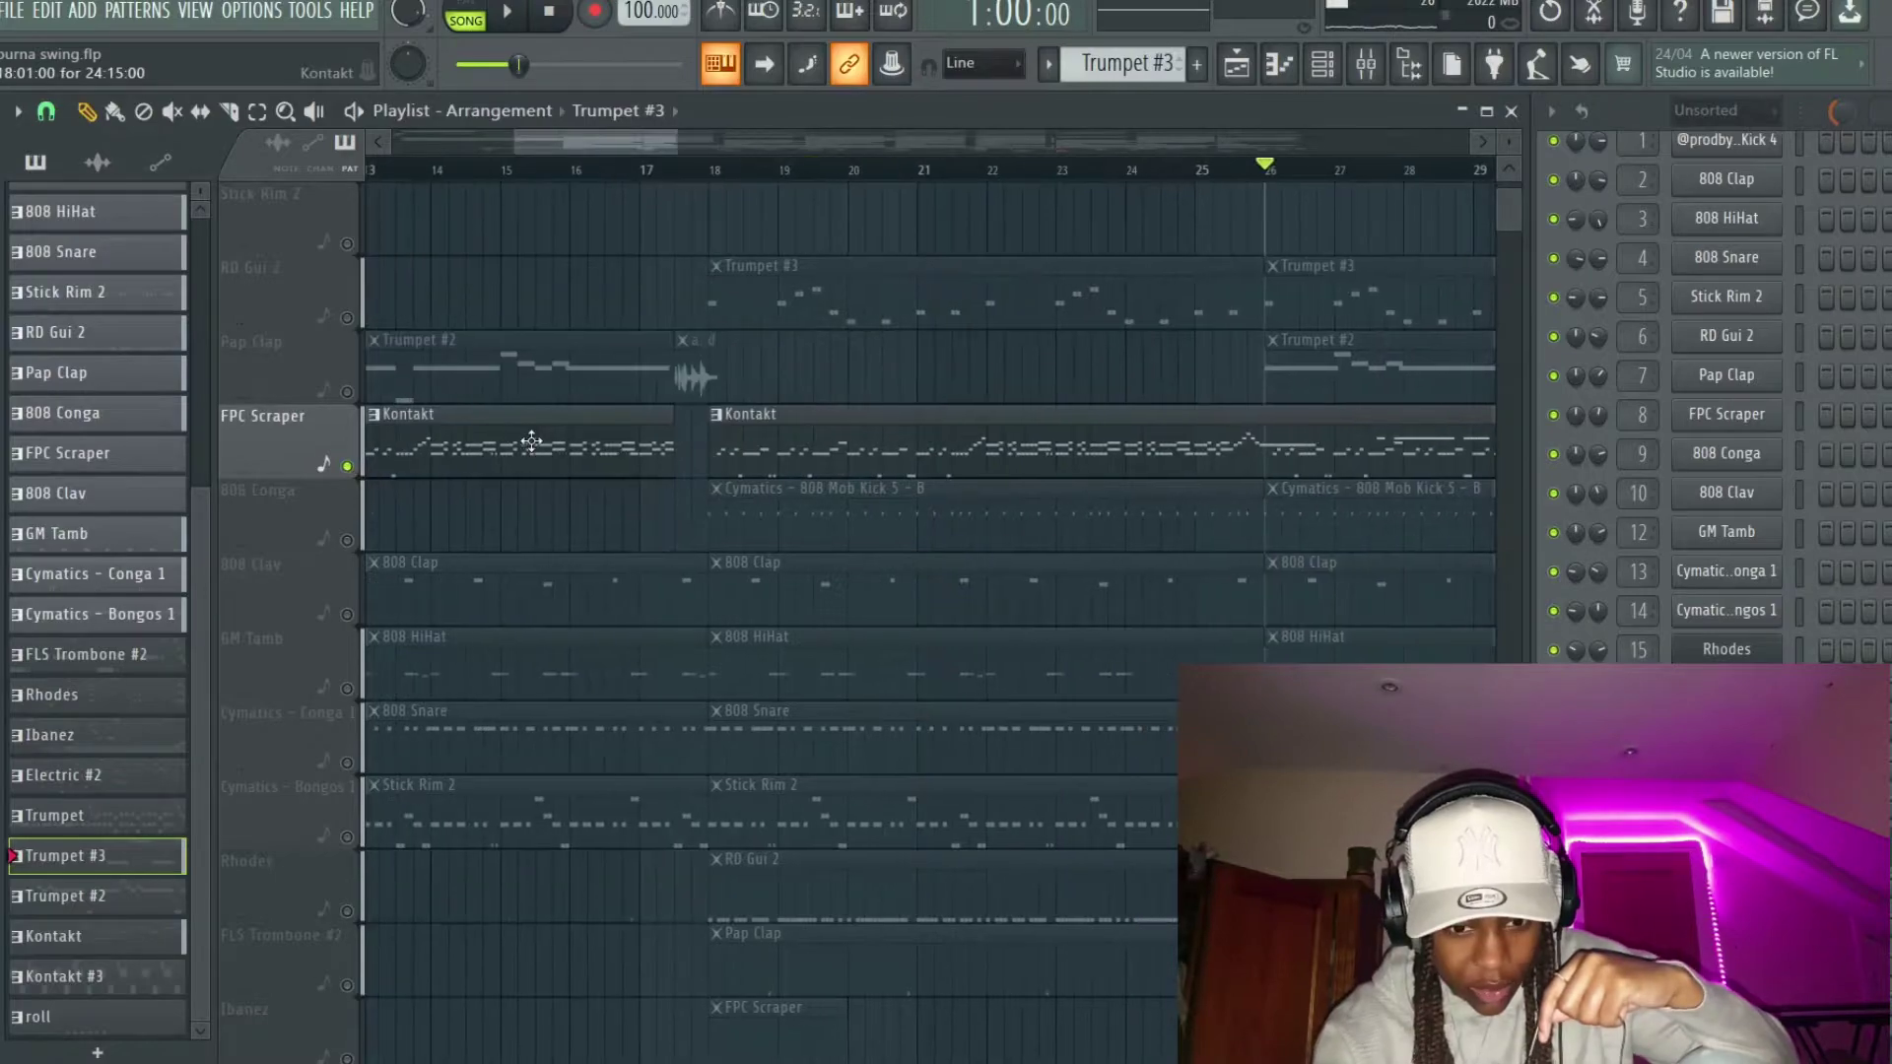
left_click(723, 176)
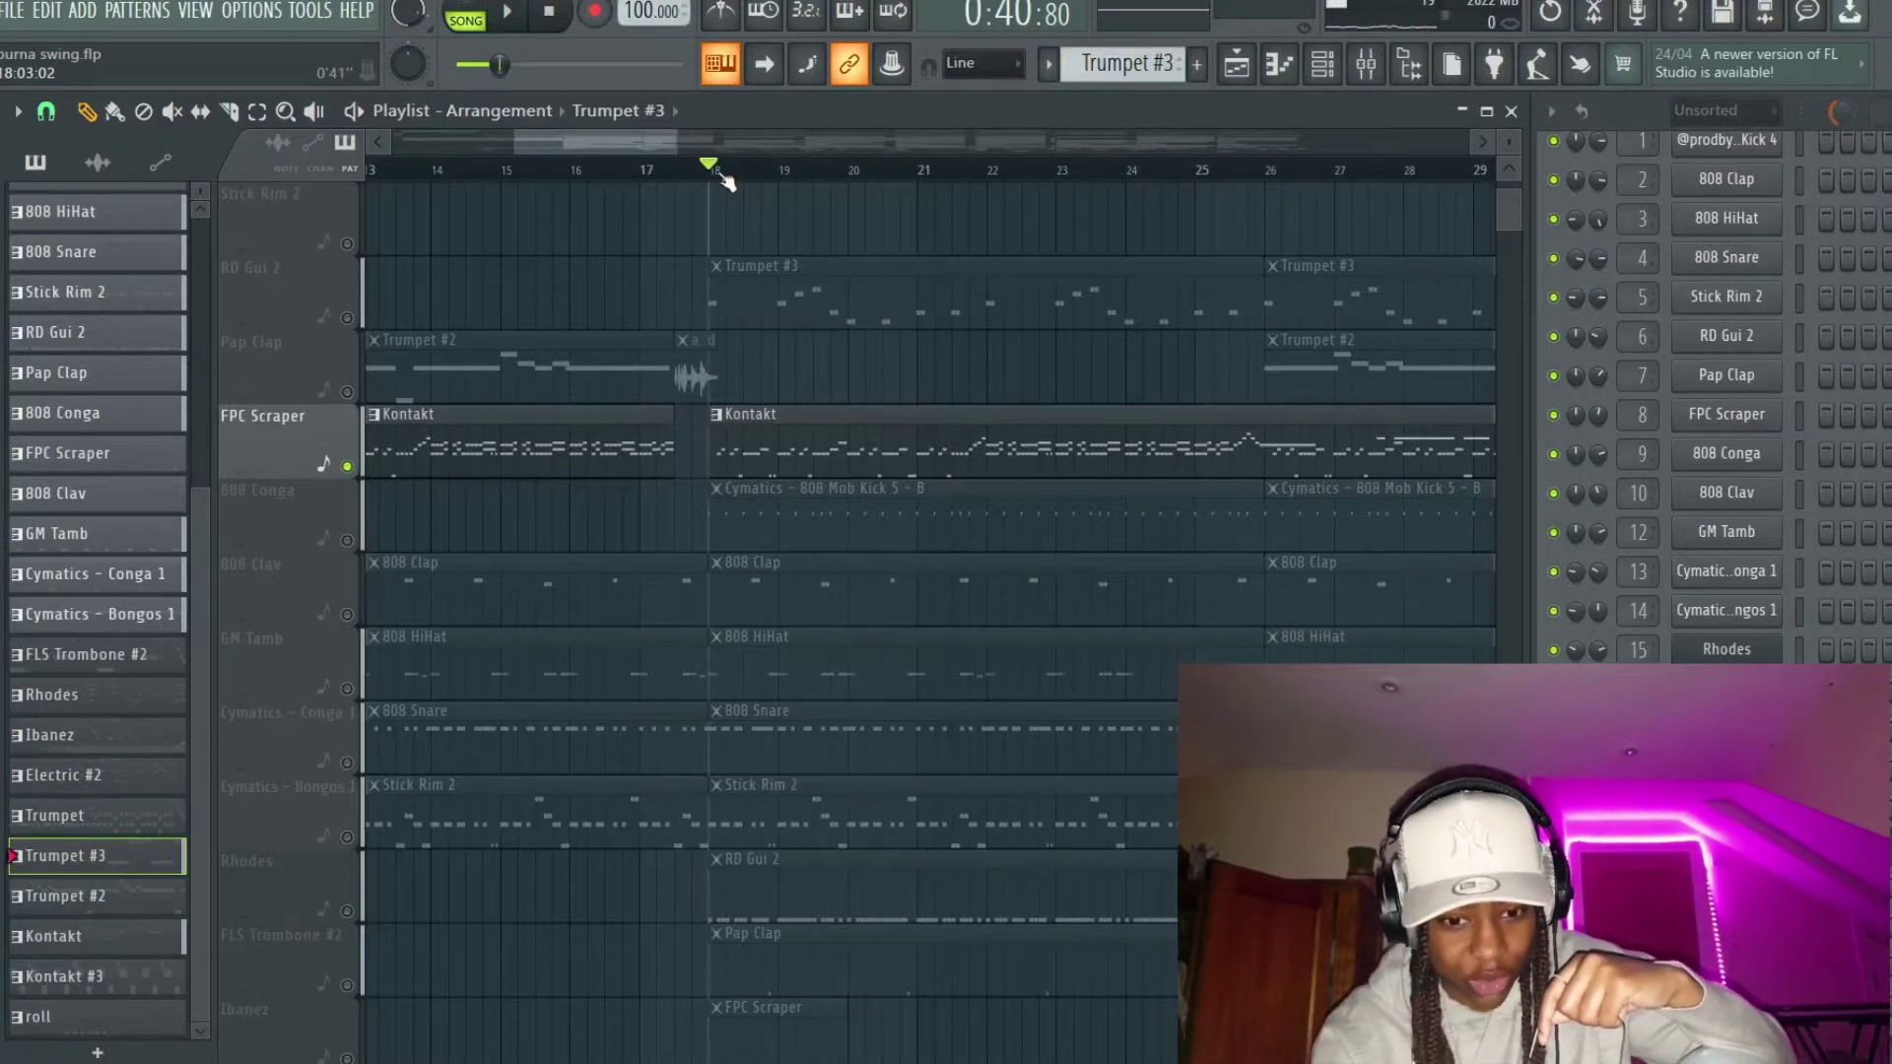
key("space")
double_click(807, 448)
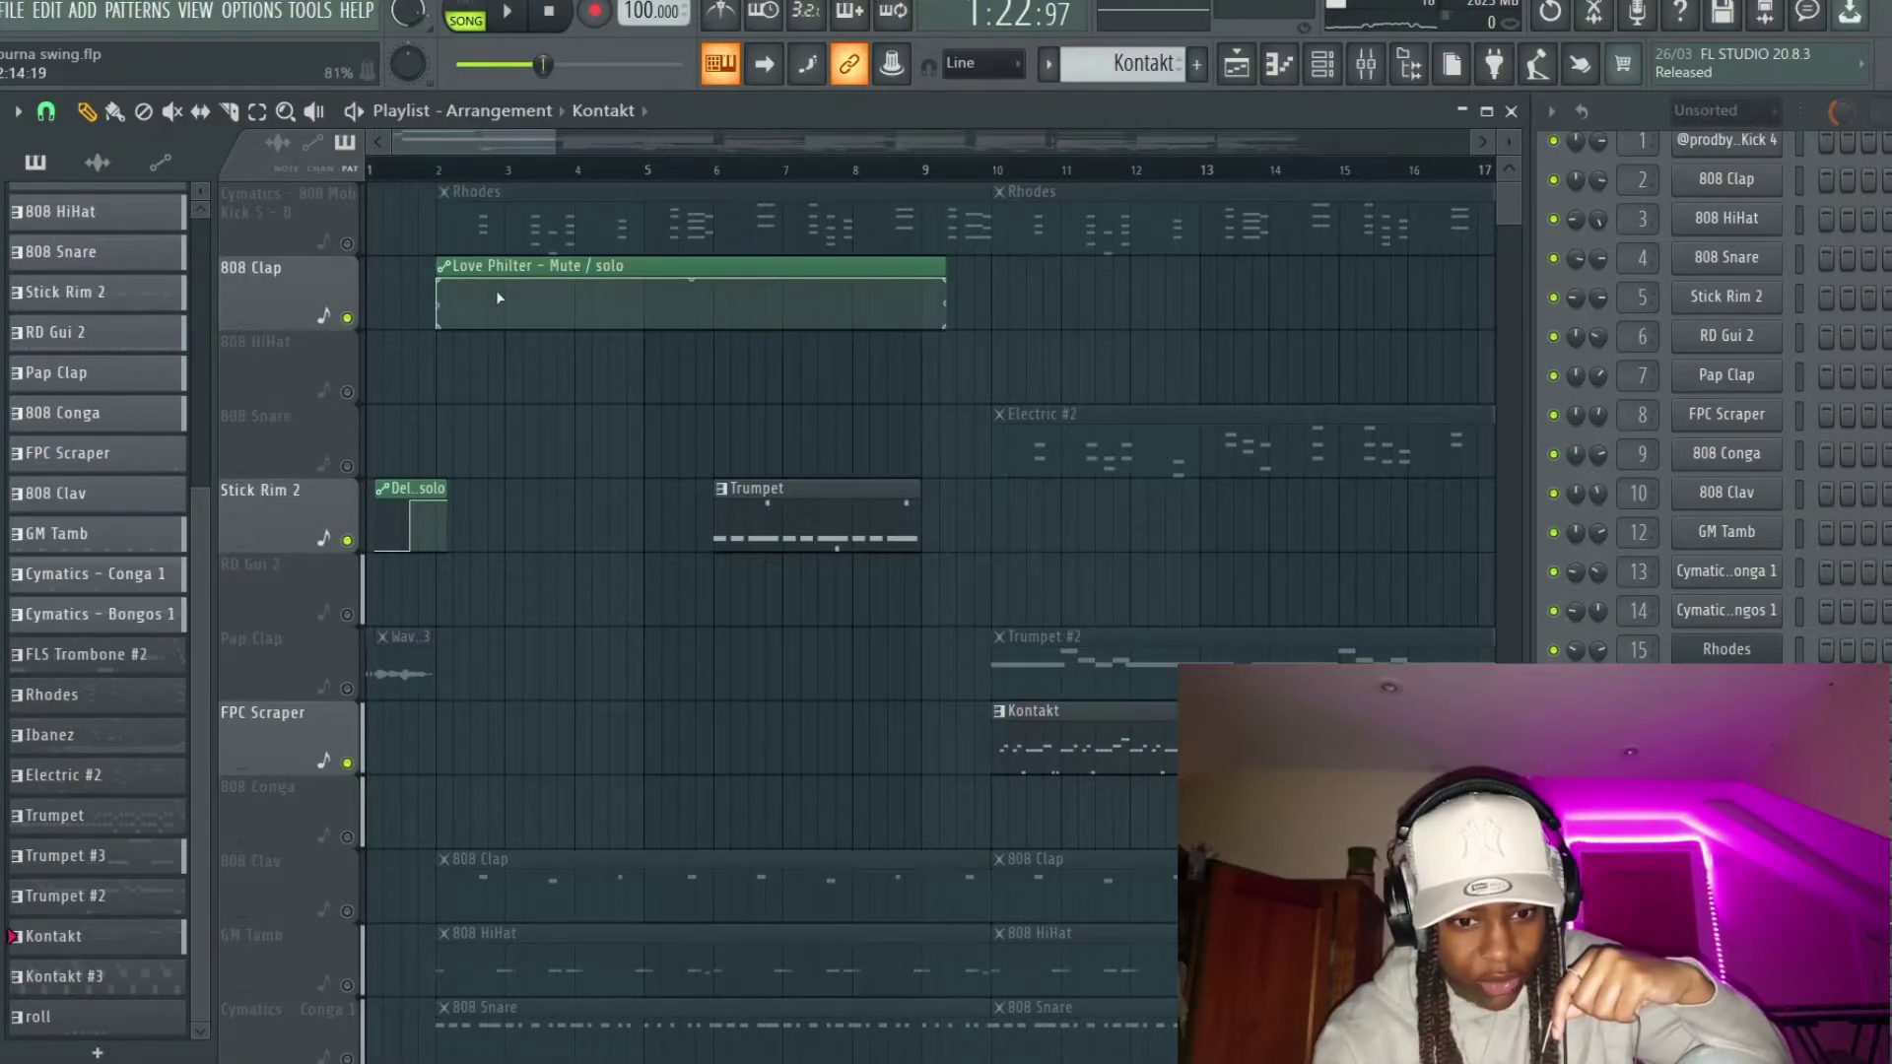
Step: Audition the tracks from the Rhodes clips down to the Trumpet clips, playing from bar 2
left_click(440, 170)
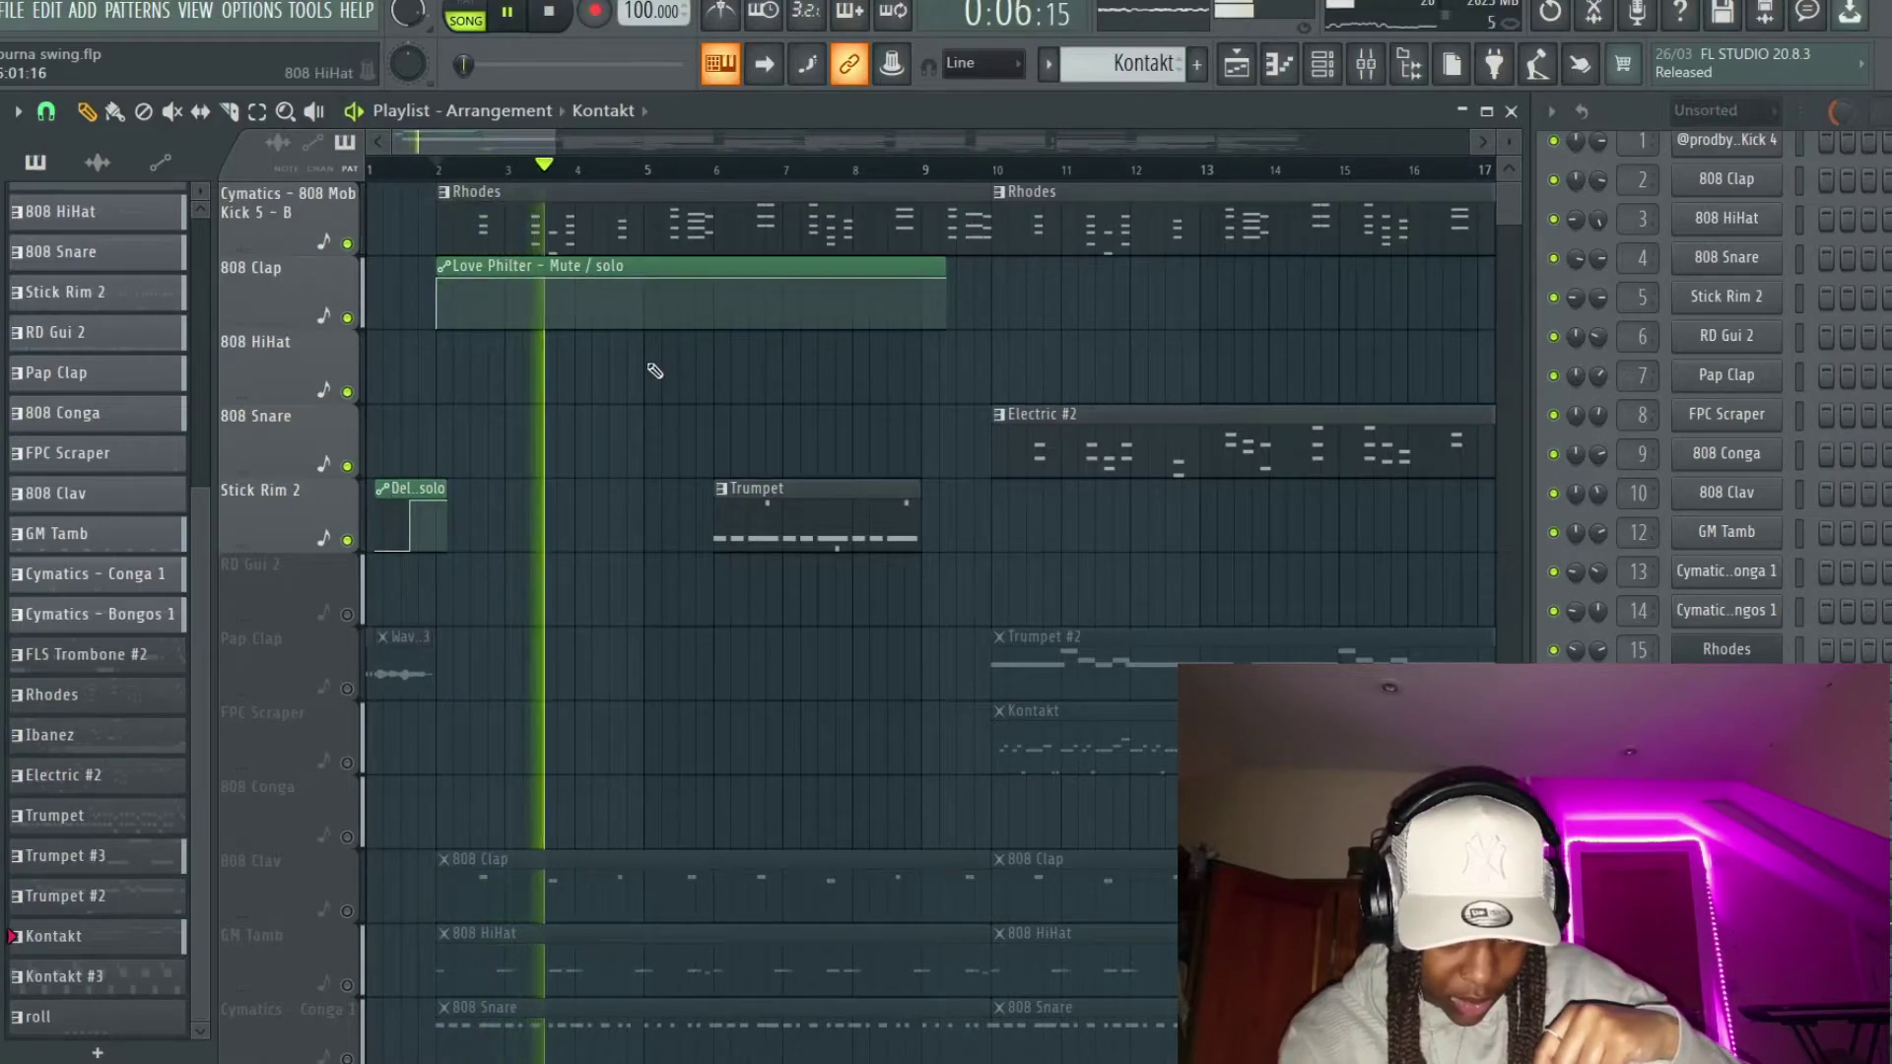
key("space")
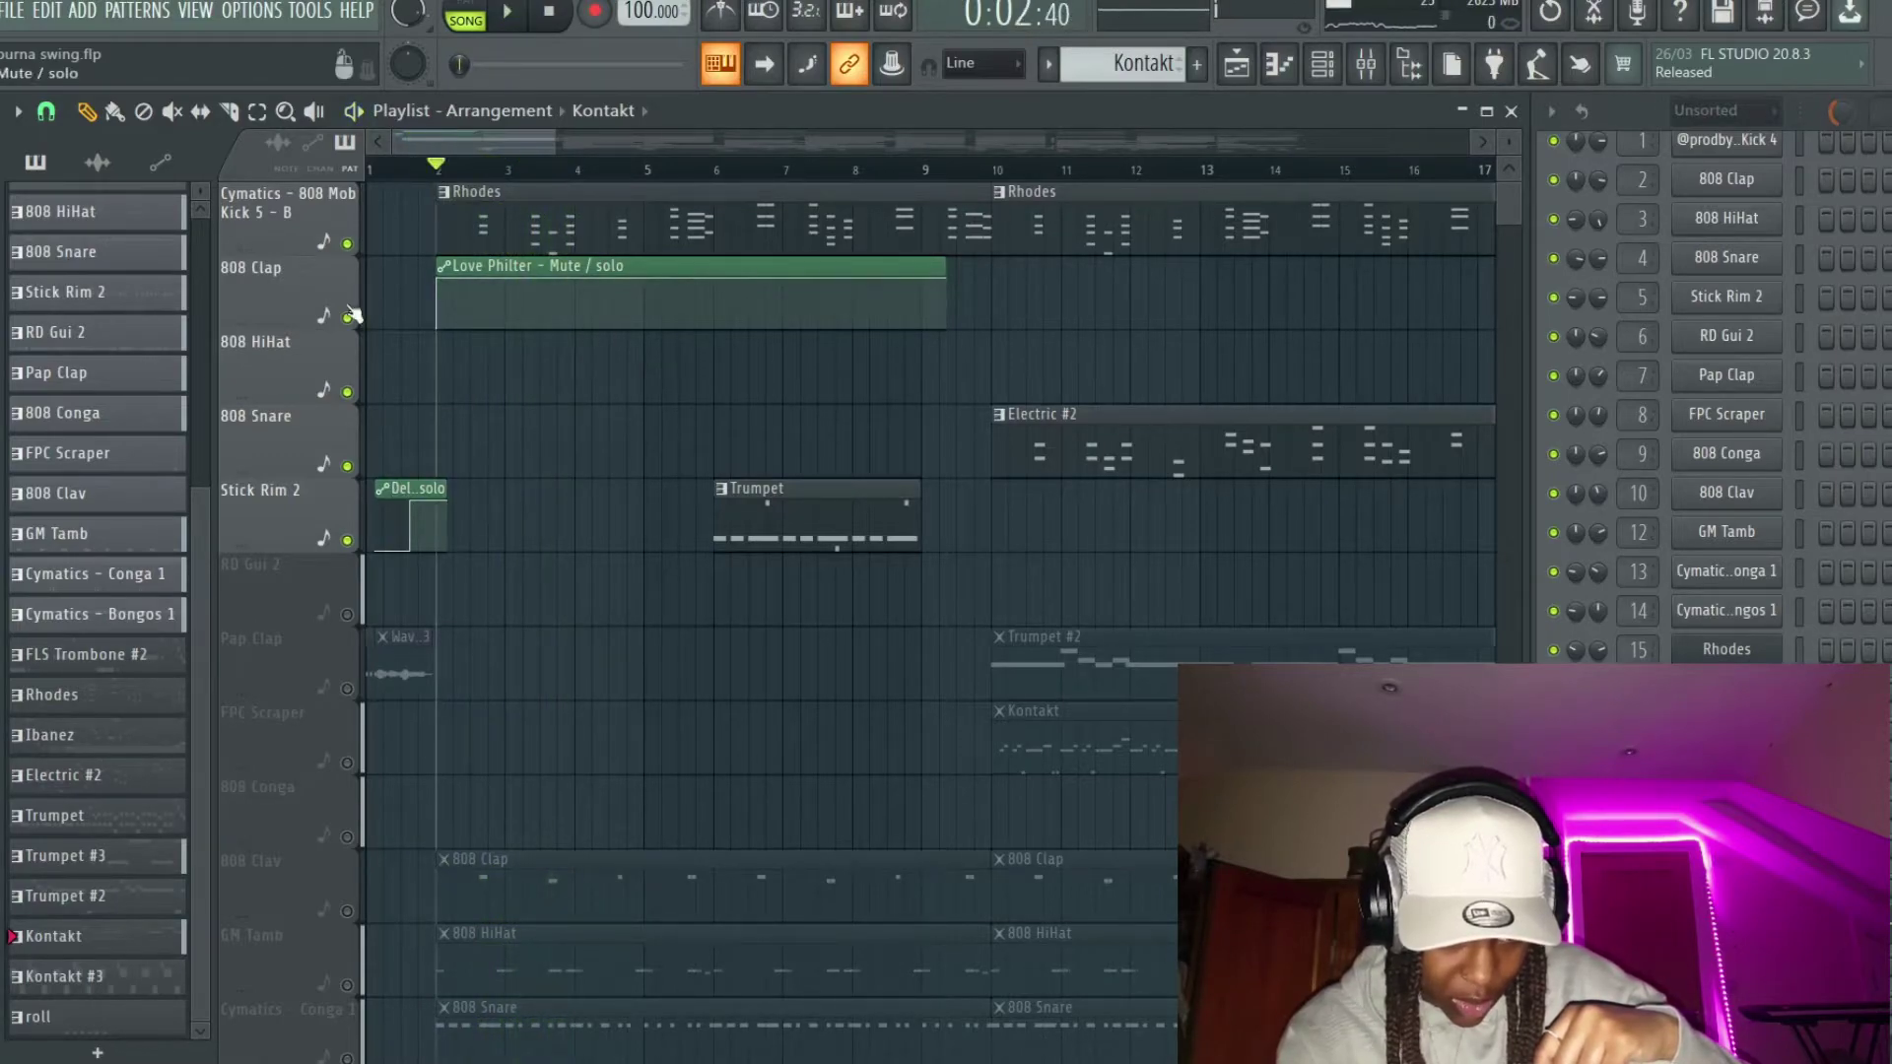
left_click(926, 169)
key("space")
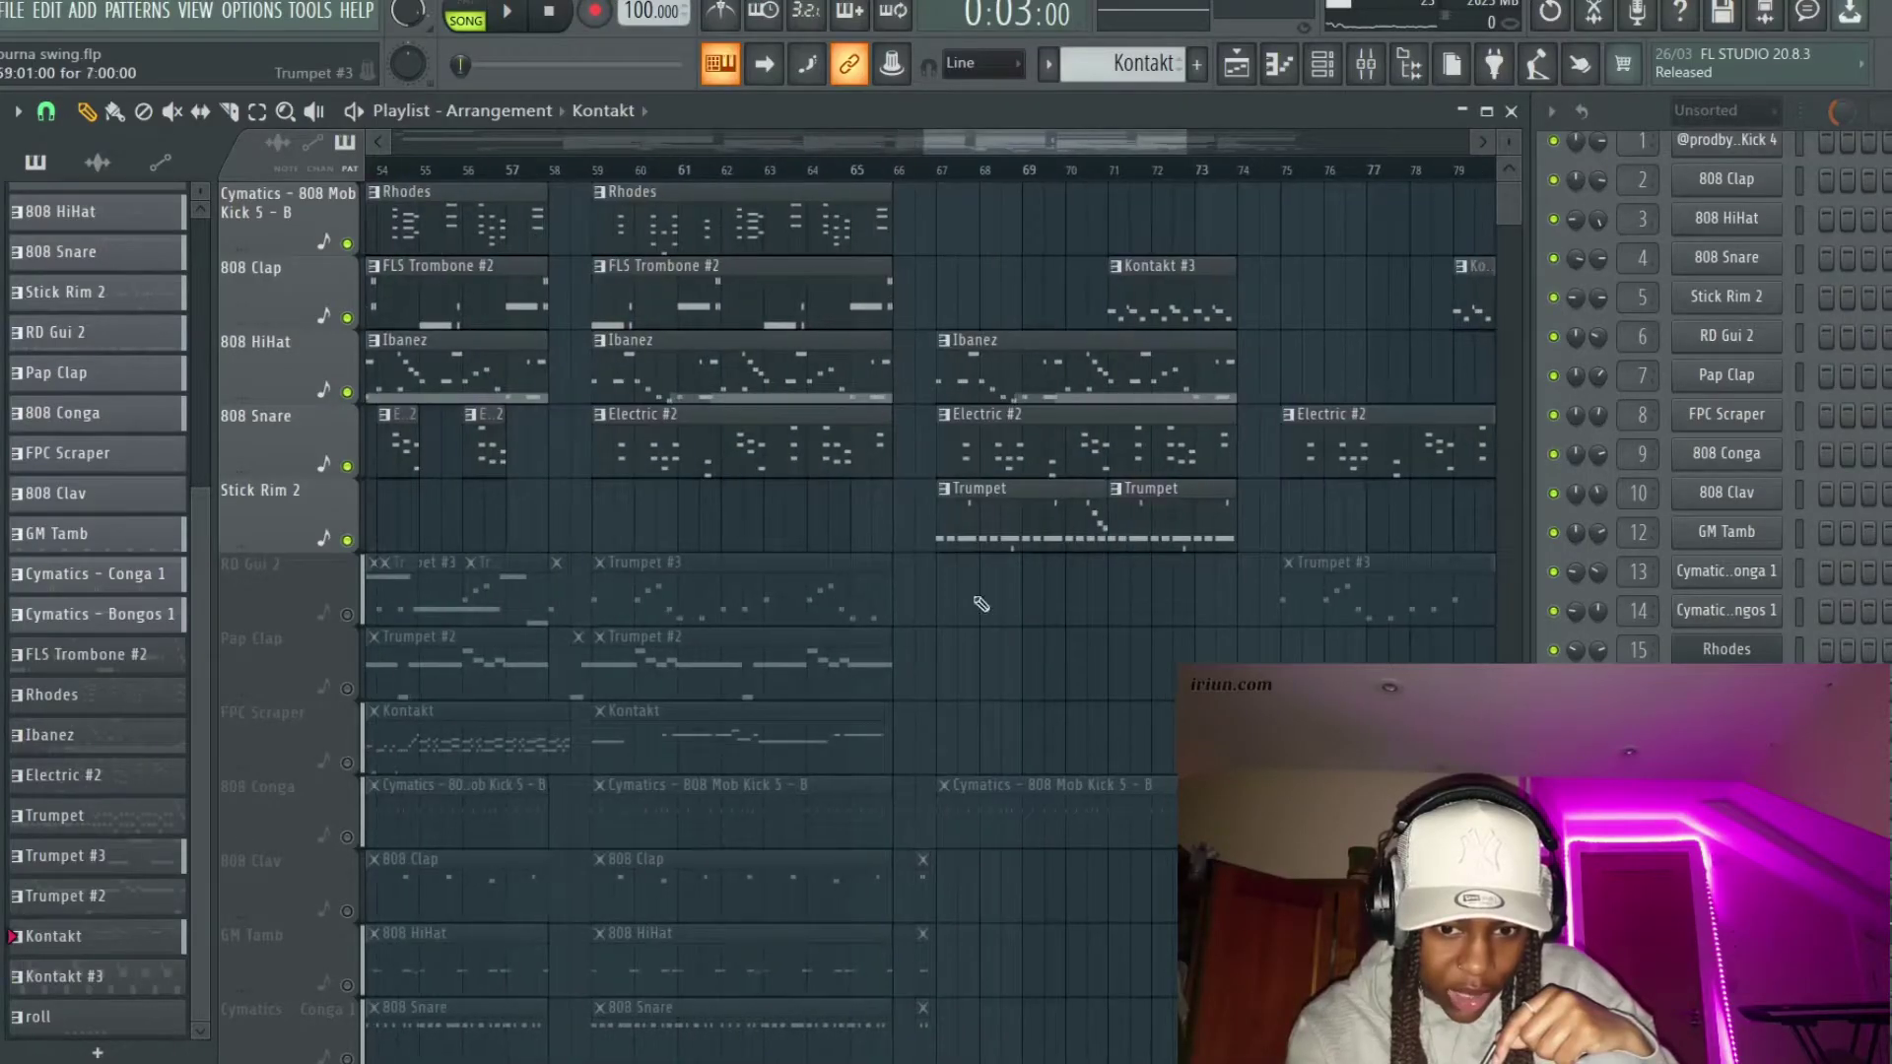
Step: Place the playhead at about bar 67 and open the Trumpet clip's notes to examine and audition the melody
left_click(942, 173)
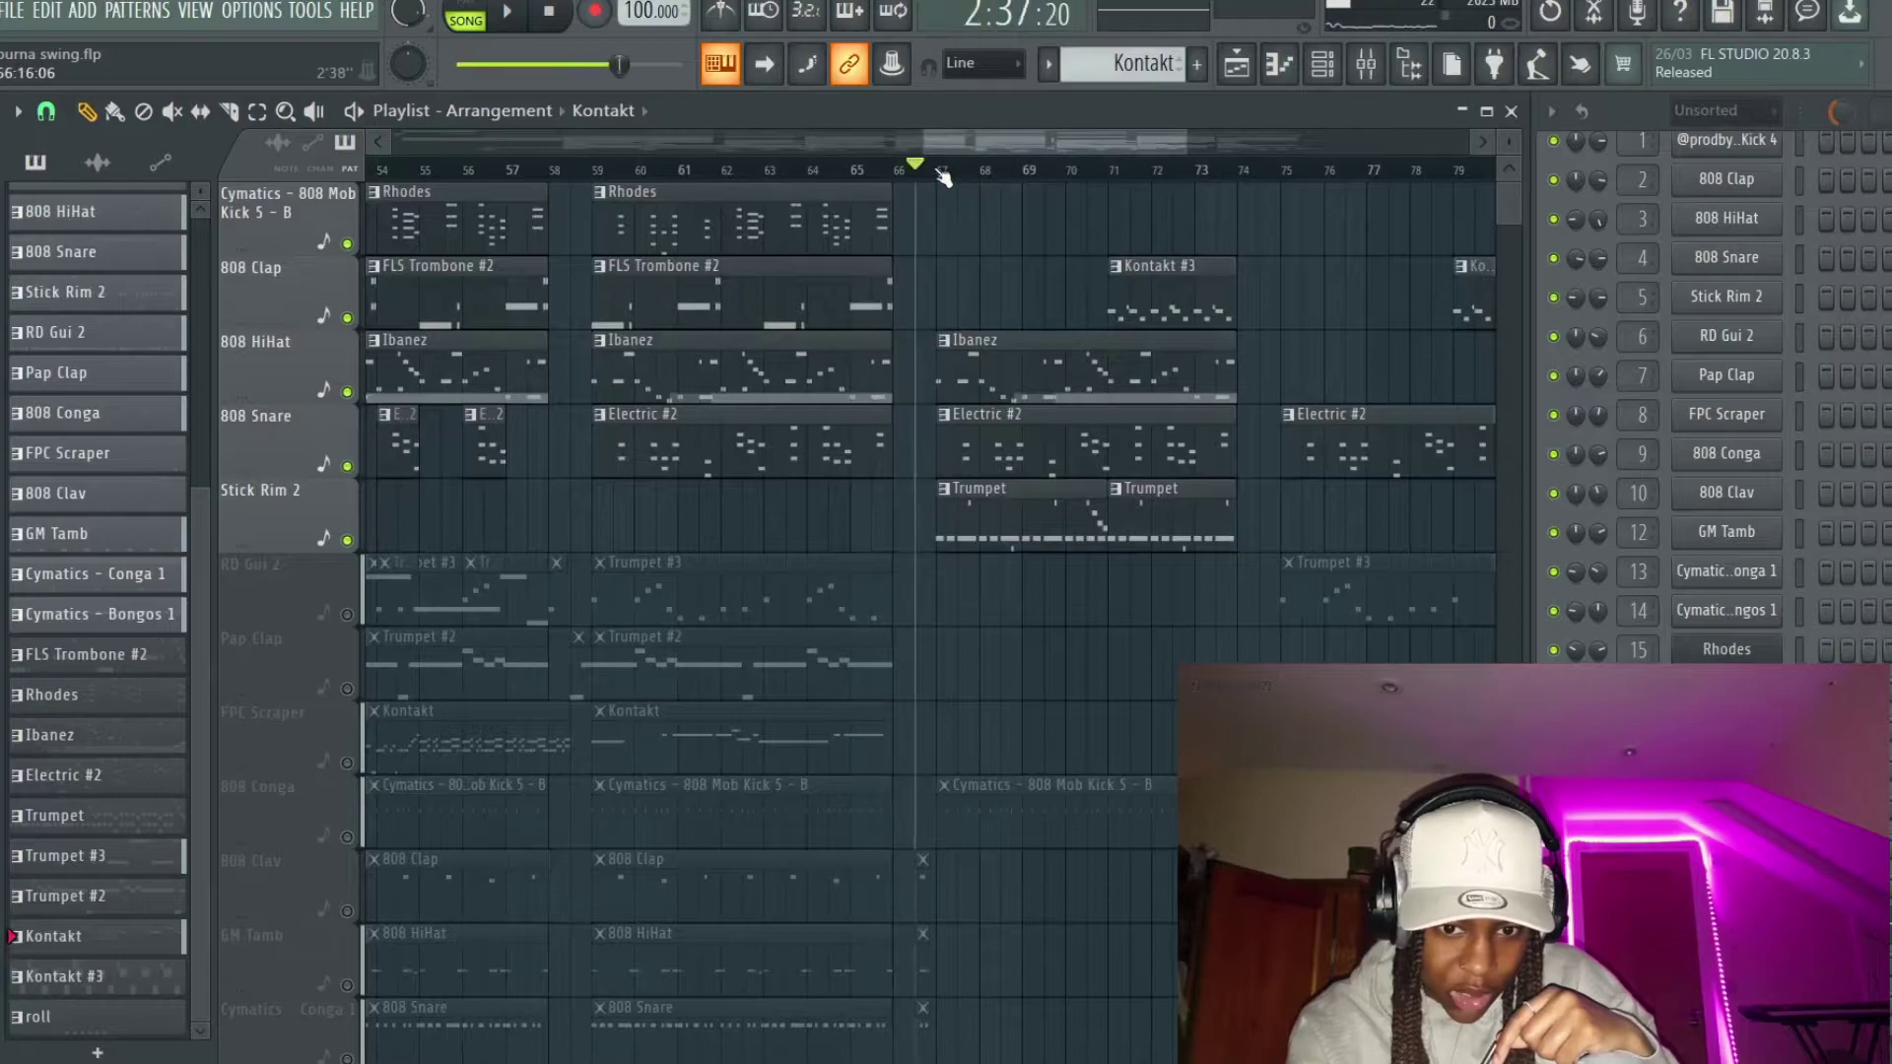
double_click(1017, 542)
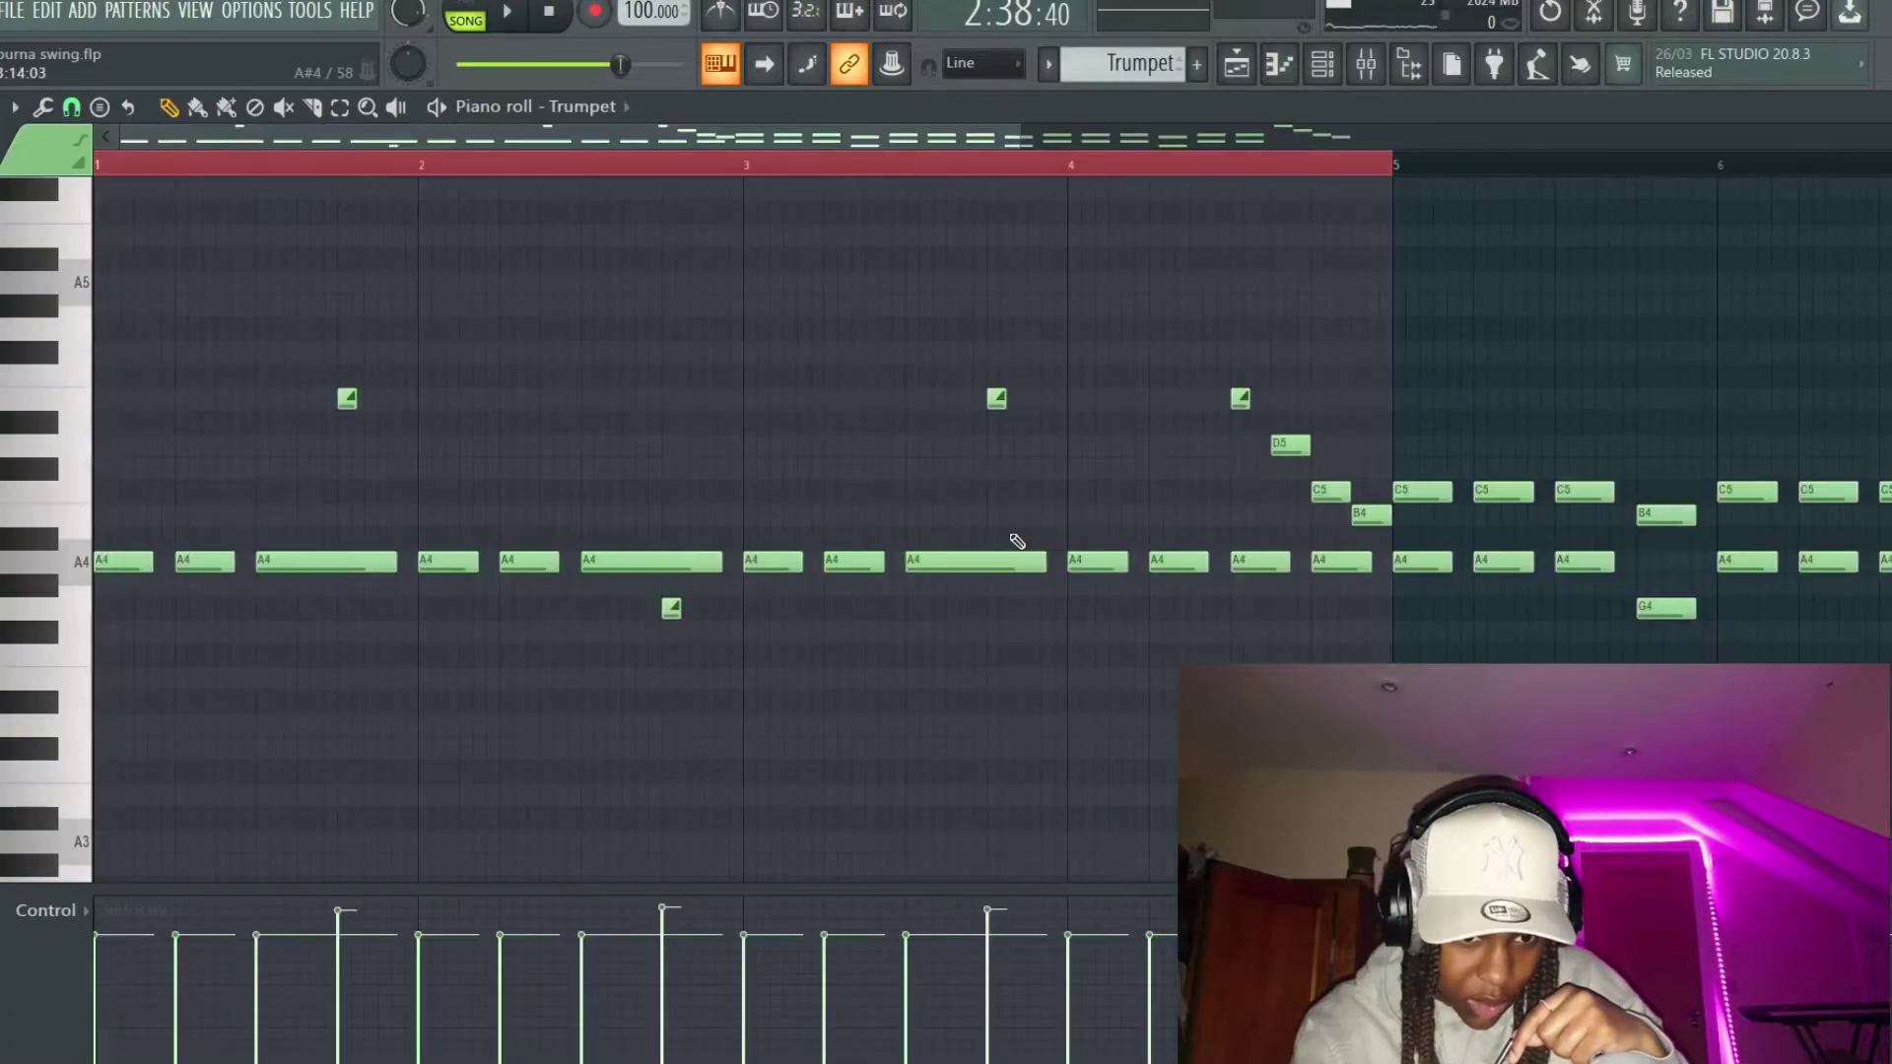
key("space")
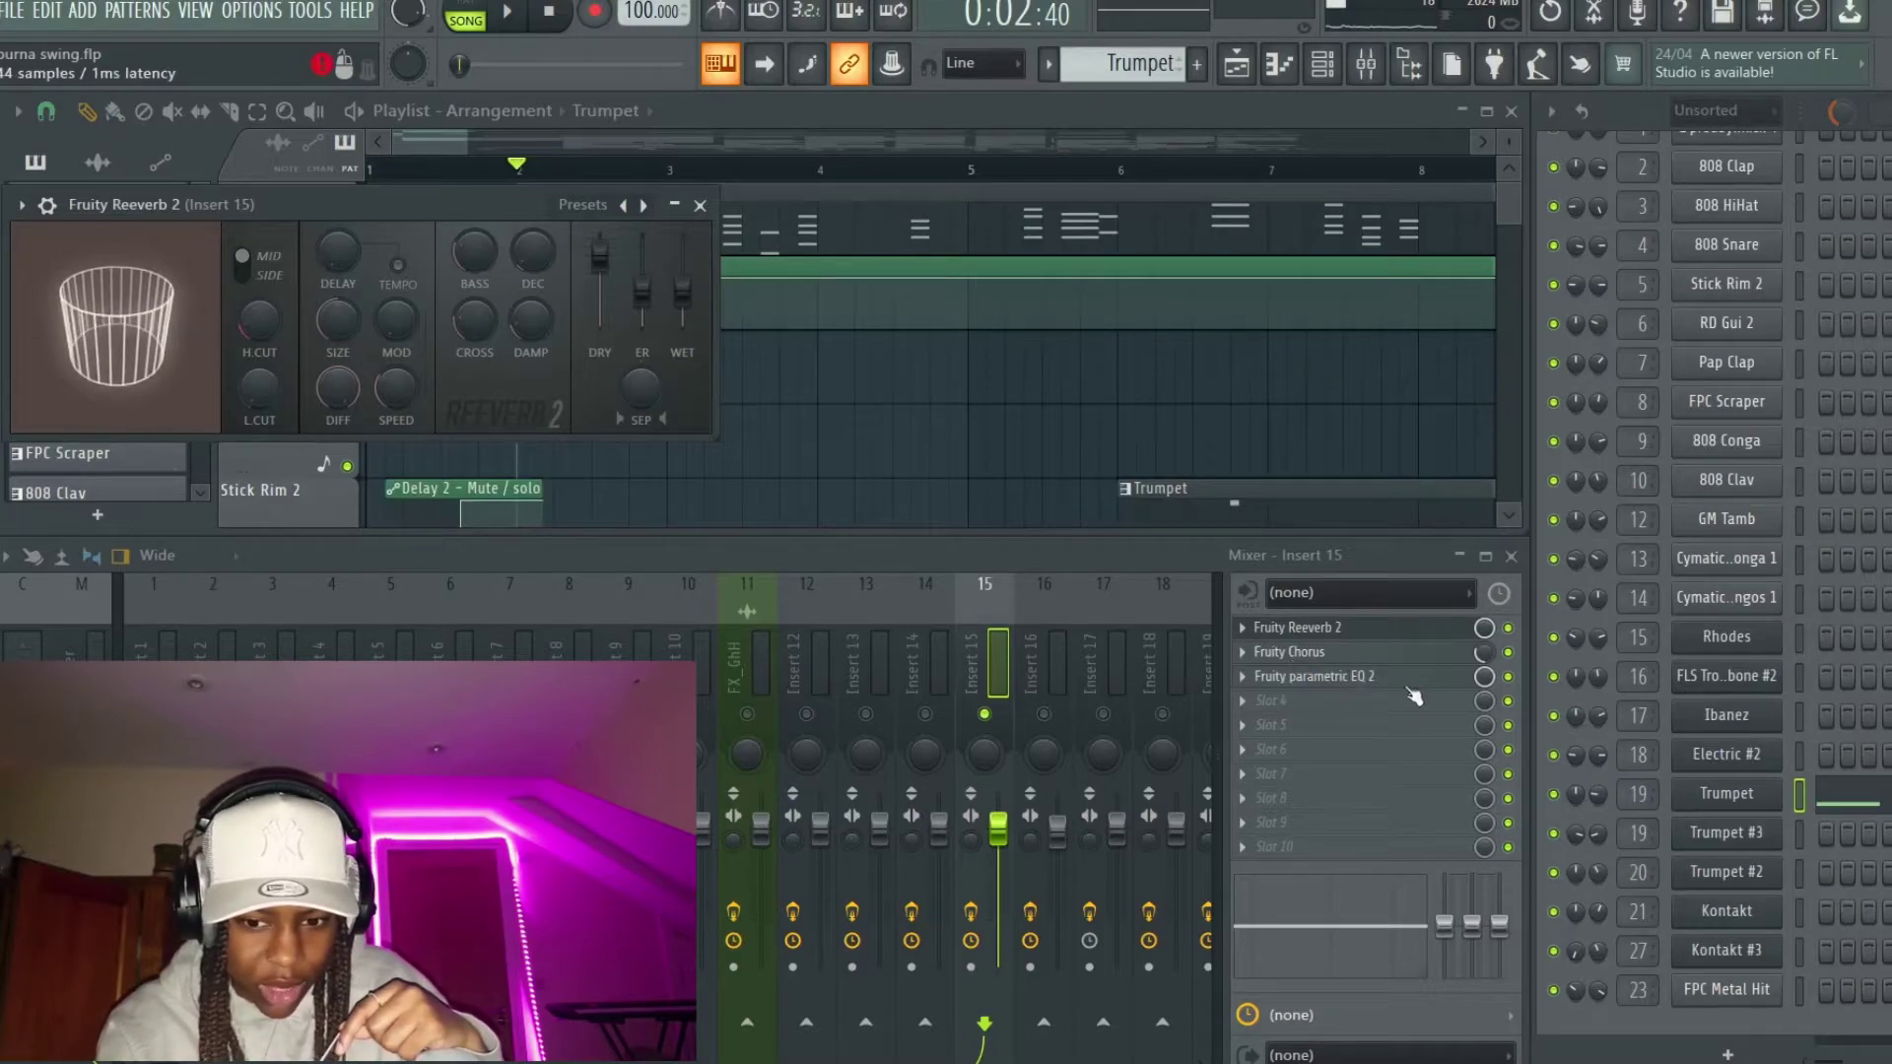
Step: Open Fruity parametric EQ 2 on Insert 15 to inspect its curve, and close both the EQ and Fruity Reeverb 2
left_click(1326, 677)
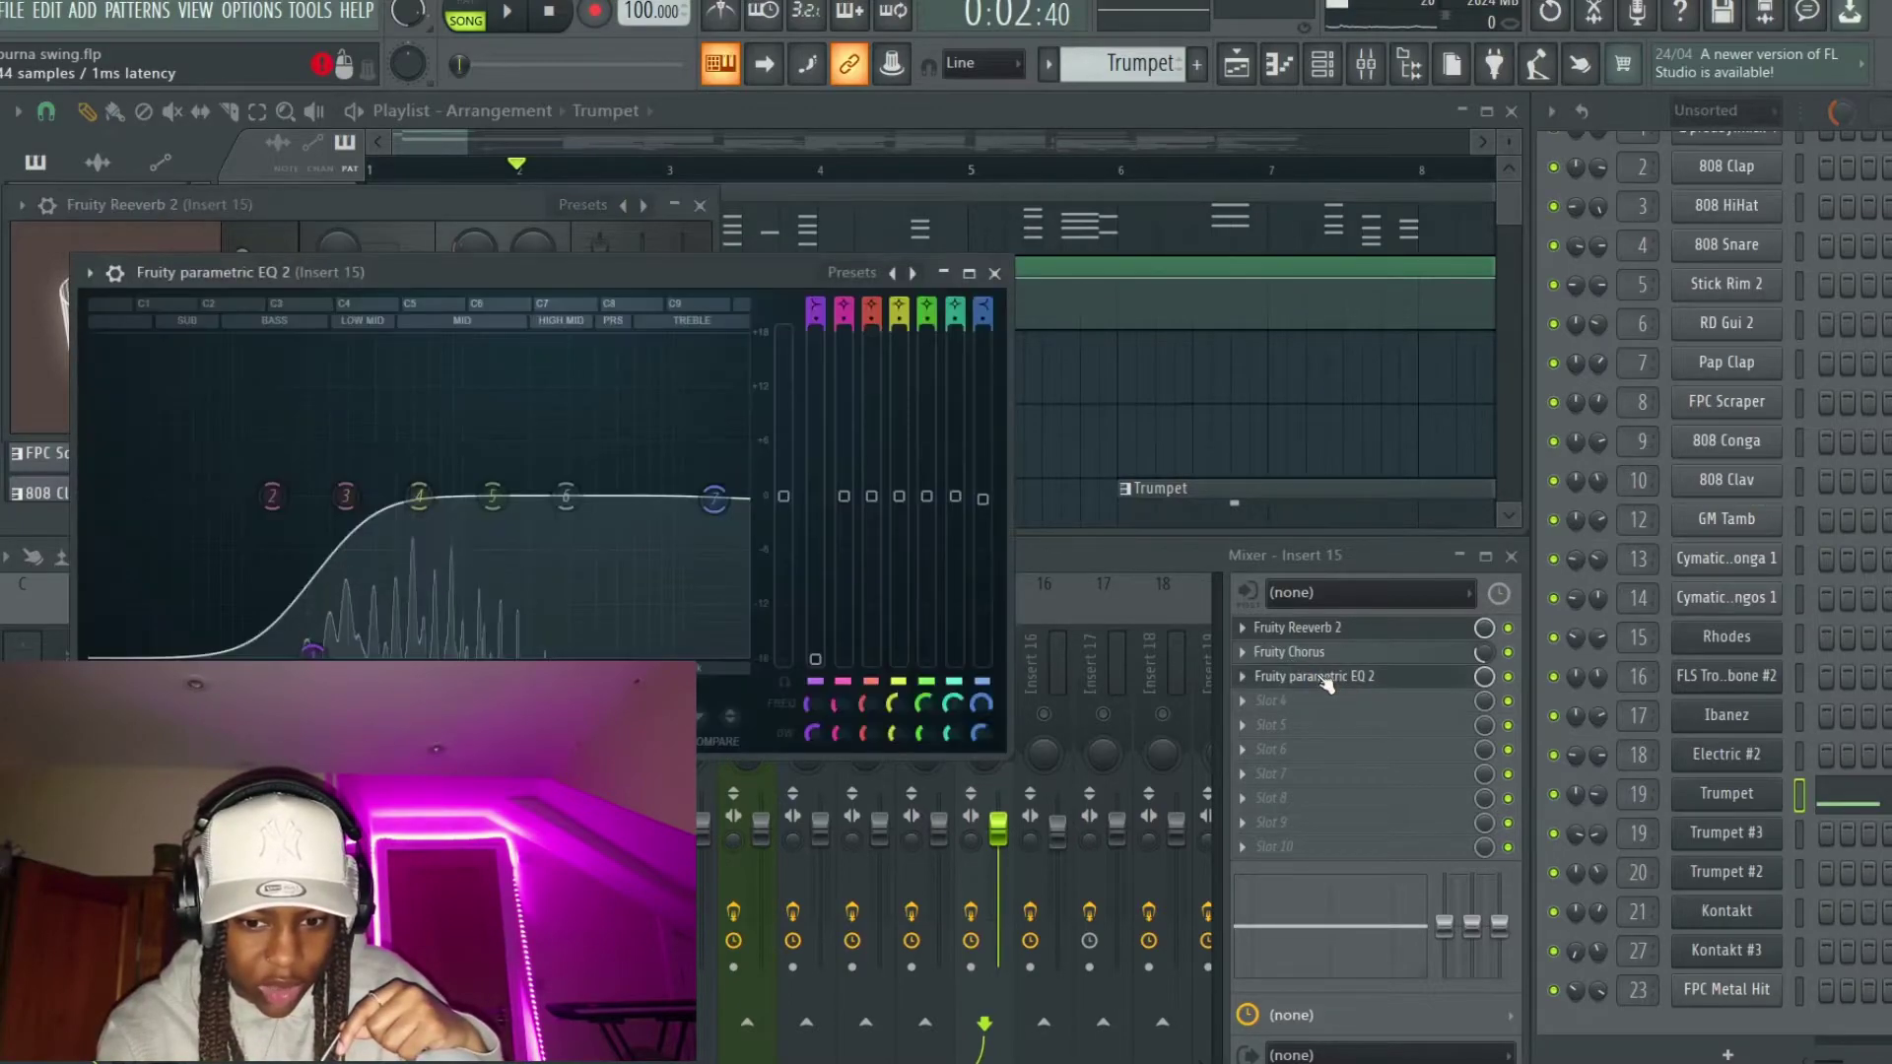
left_click(1327, 677)
left_click(1327, 677)
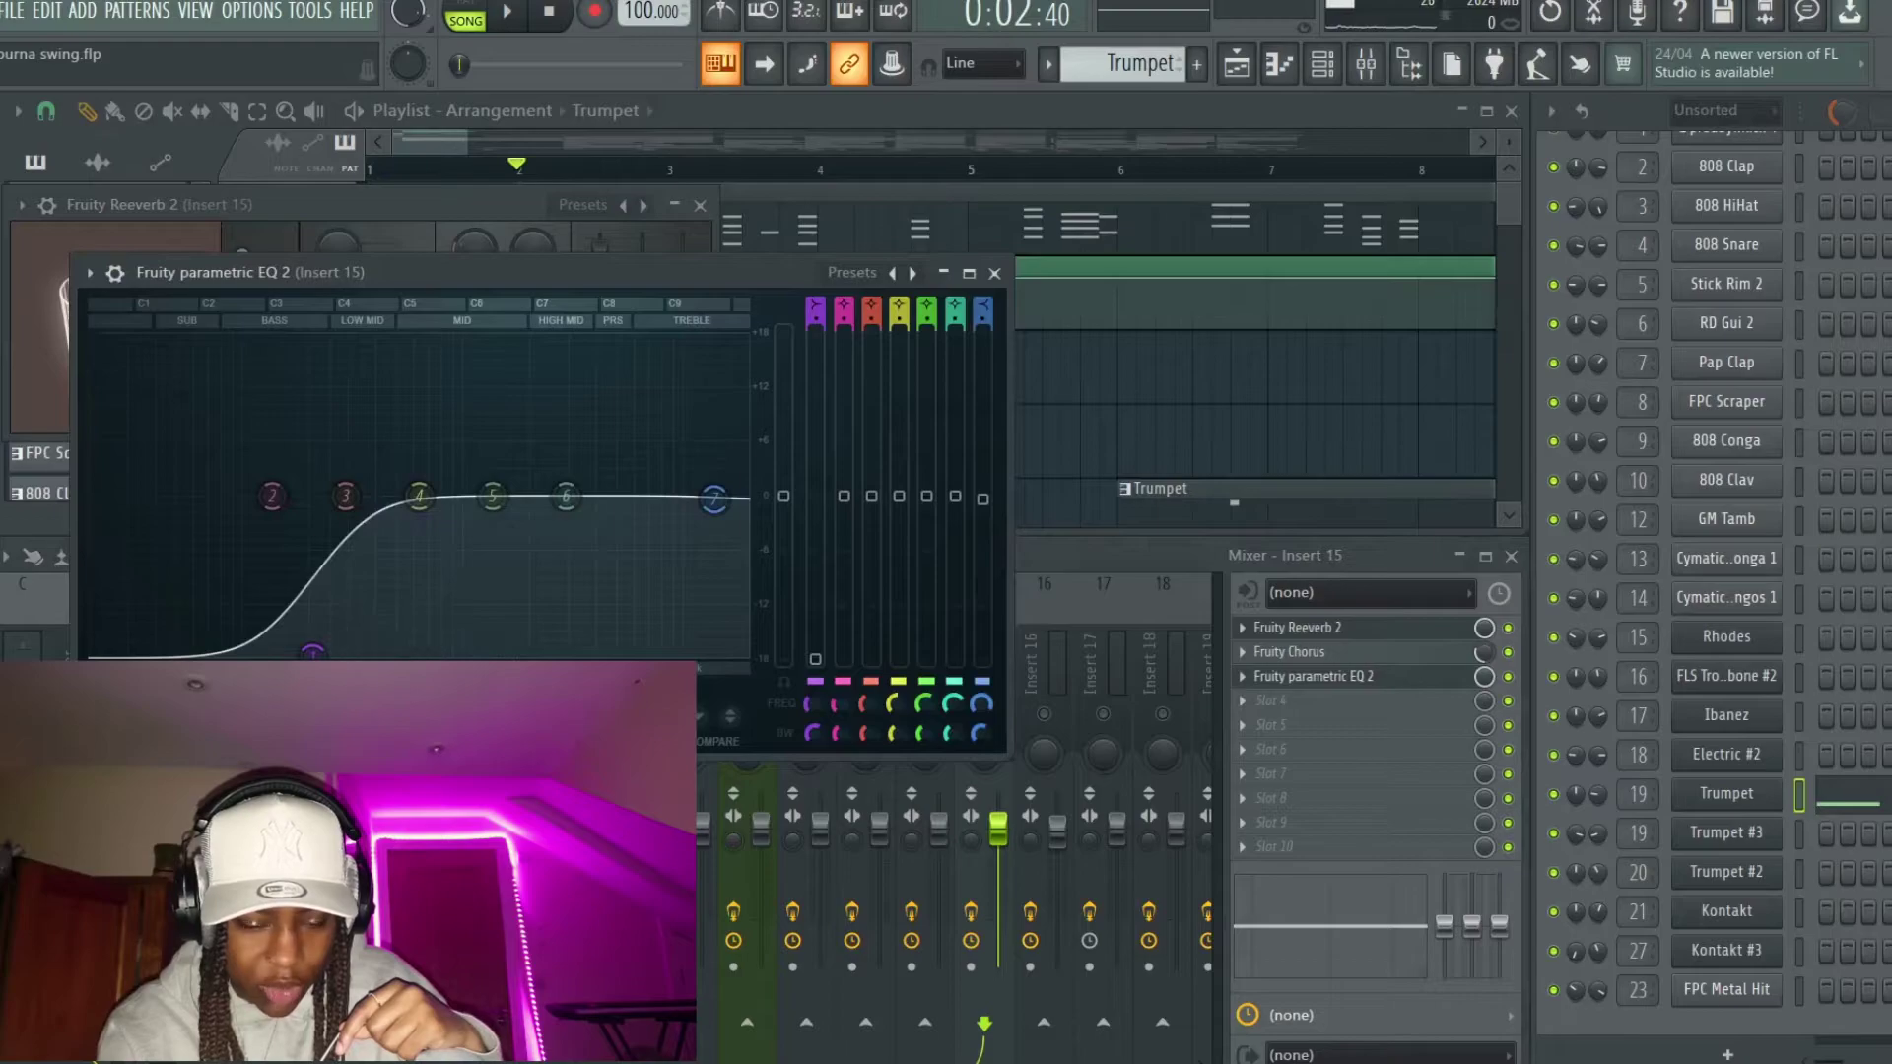
left_click(996, 275)
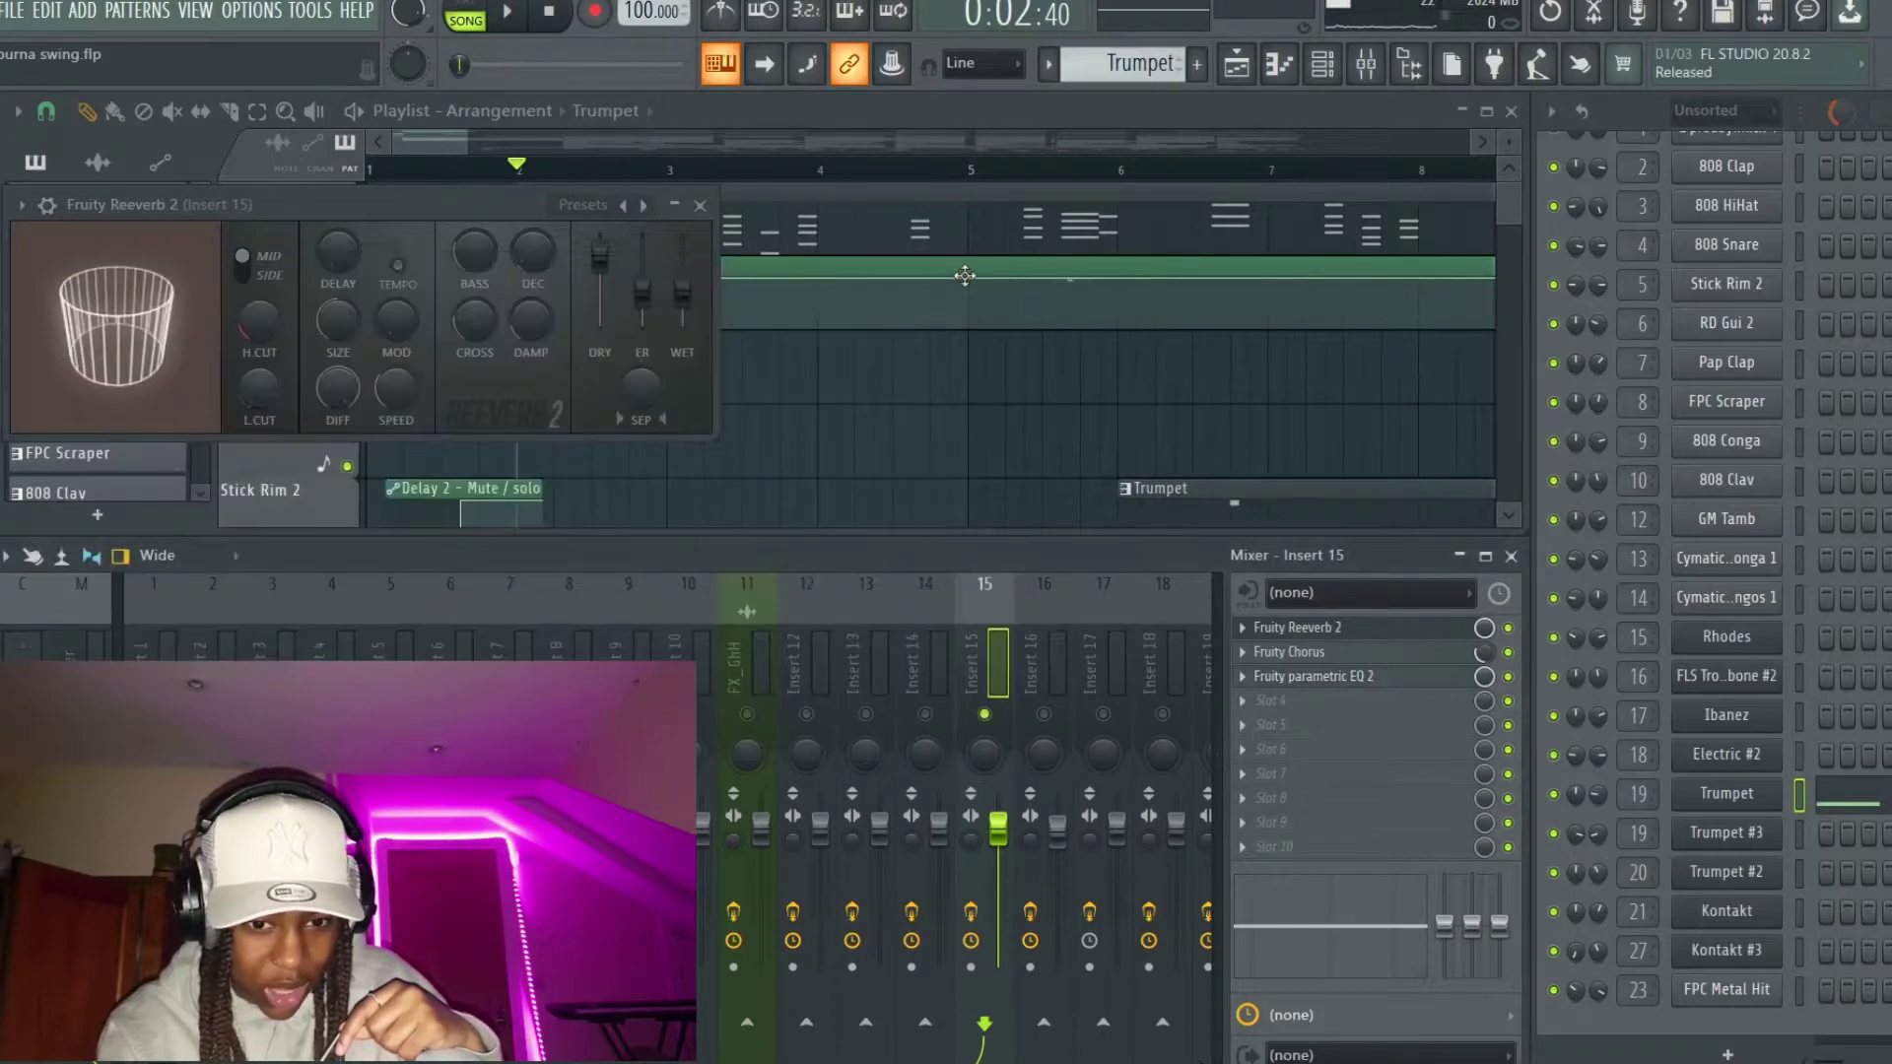
left_click(700, 205)
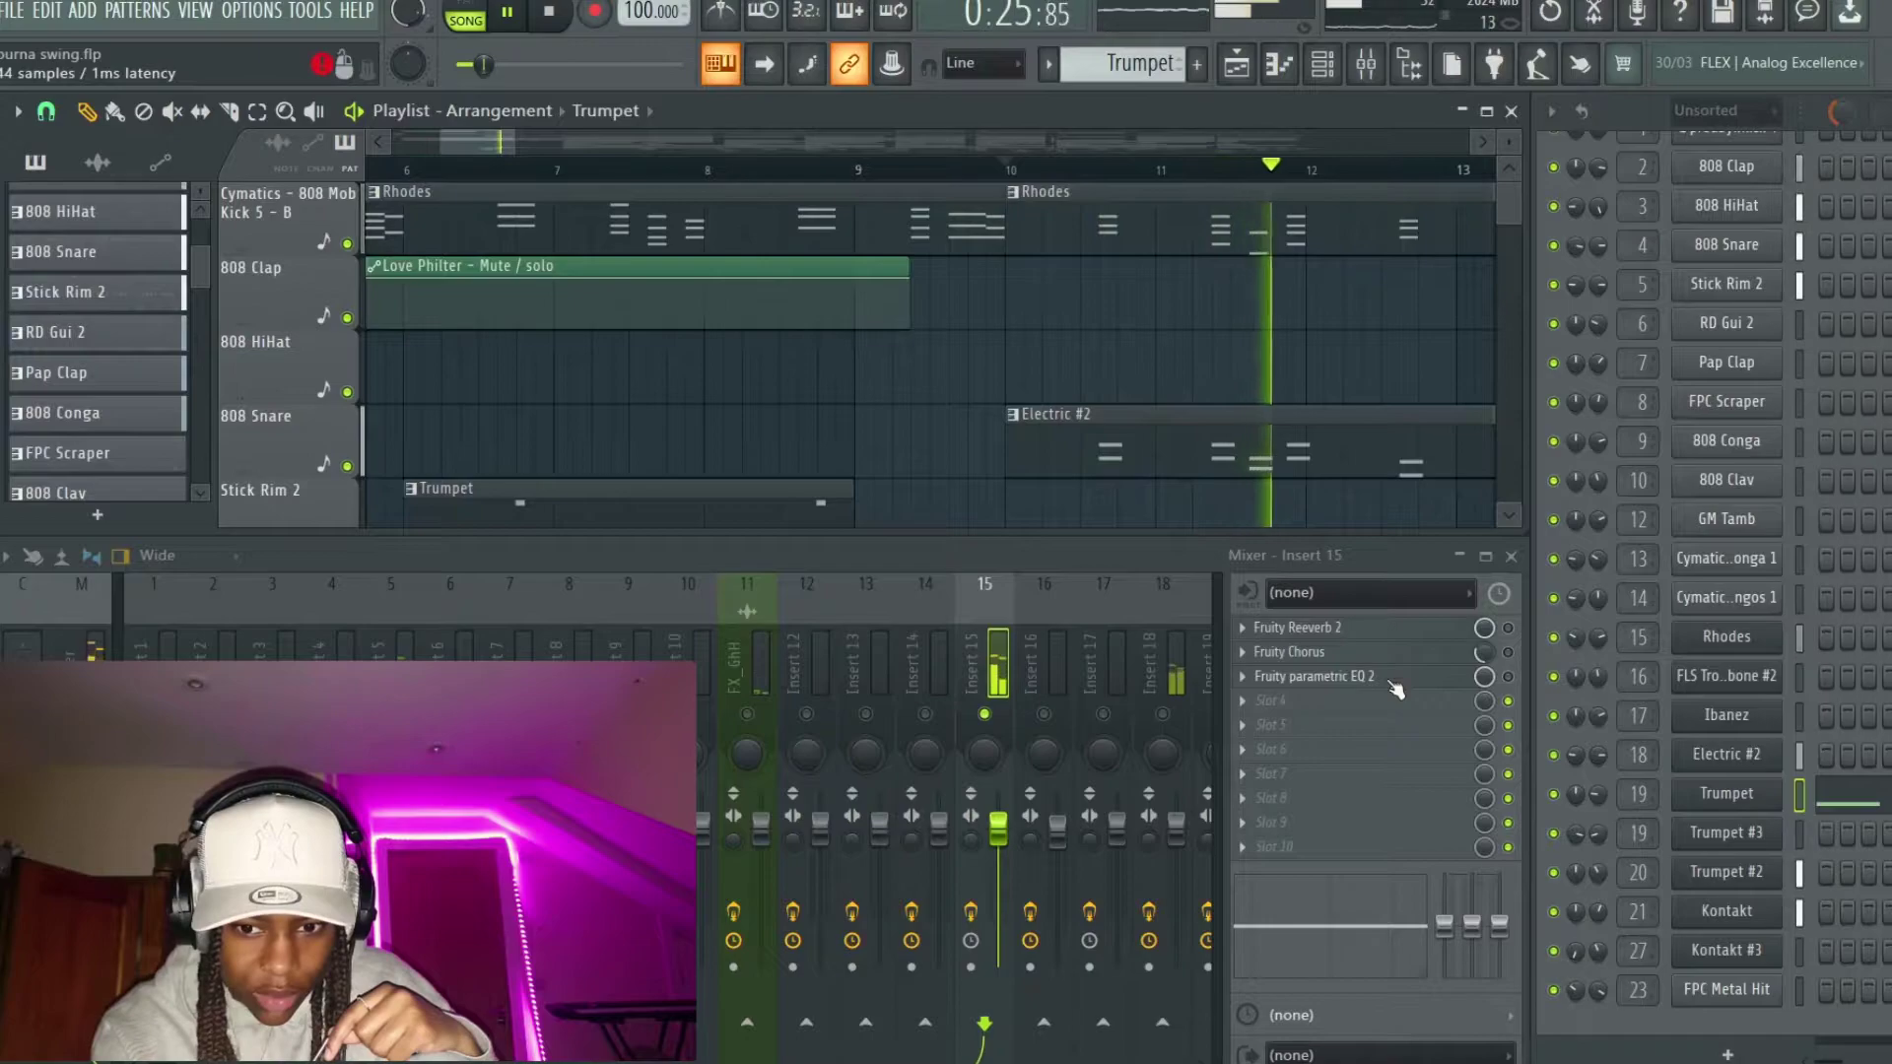
Step: Replay from bar 10 and re-enable Fruity parametric EQ 2, Fruity Chorus and Fruity Reeverb 2 on Insert 15
key("space")
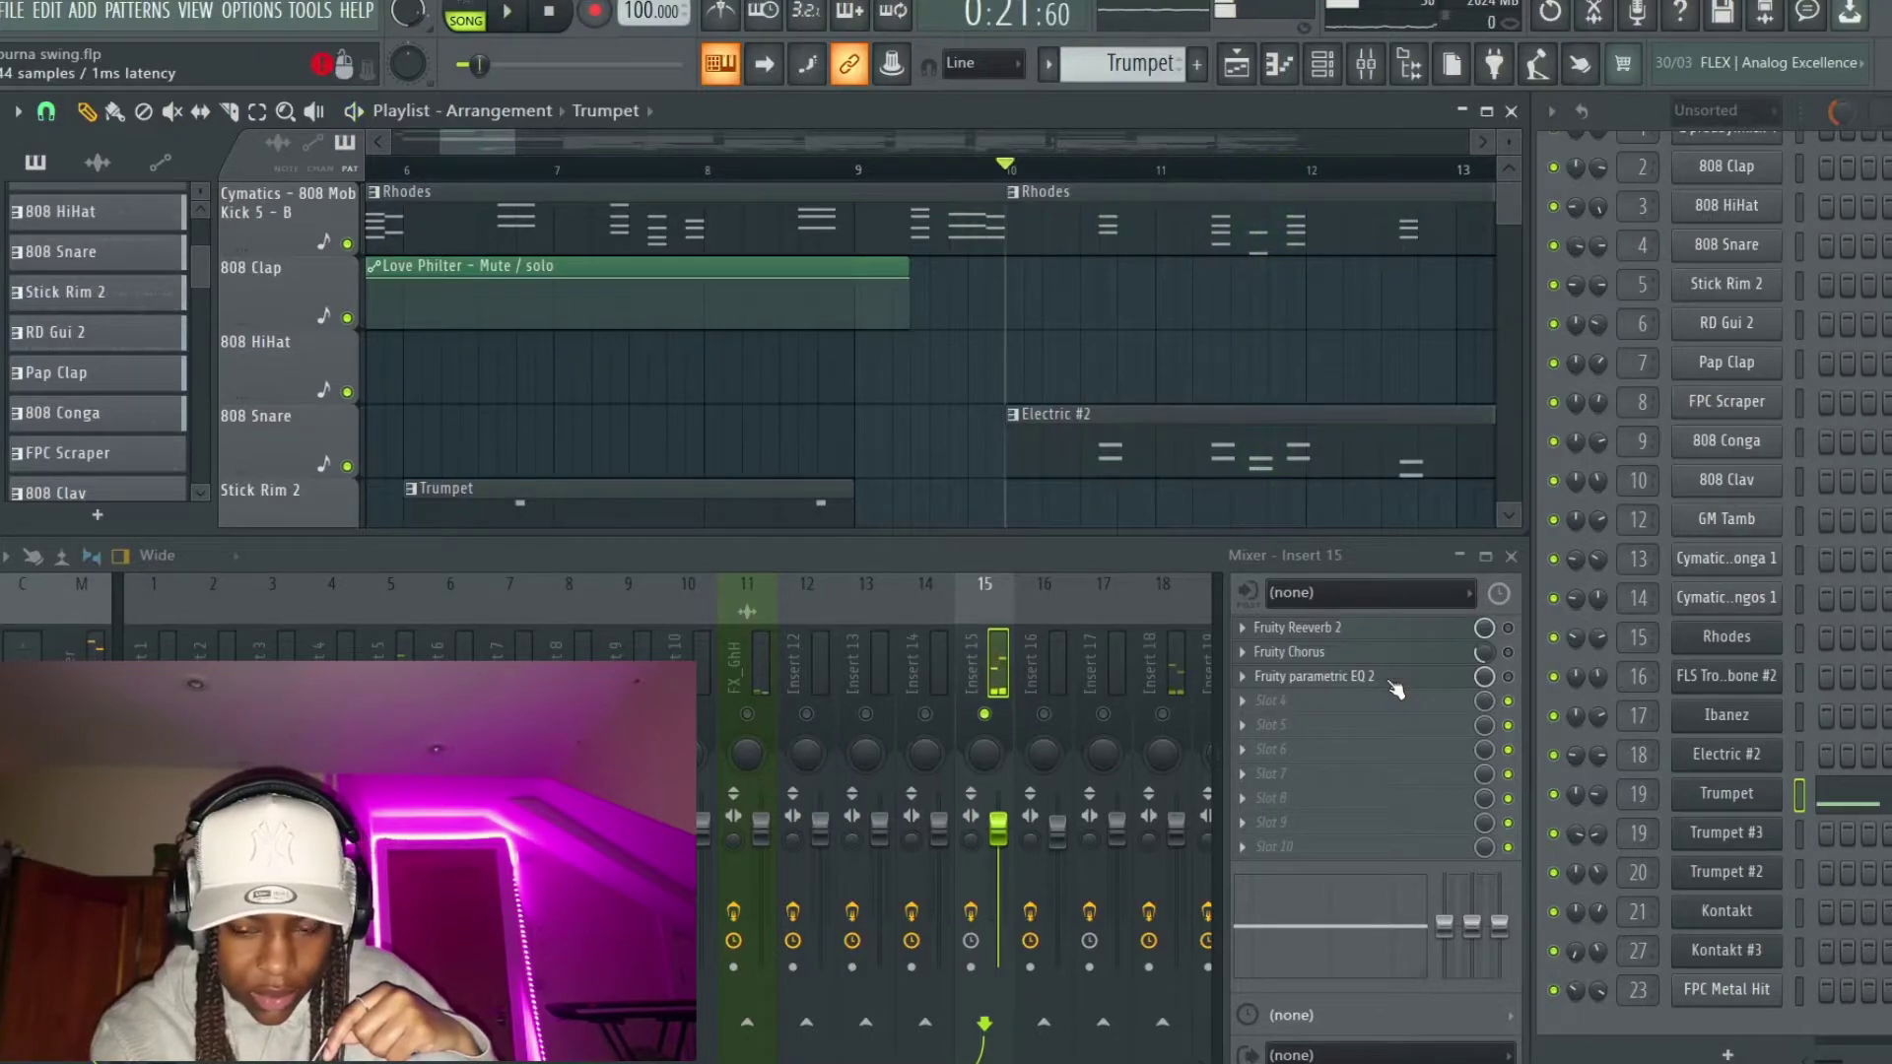
key("space")
left_click(1508, 676)
left_click(1508, 651)
left_click(1508, 627)
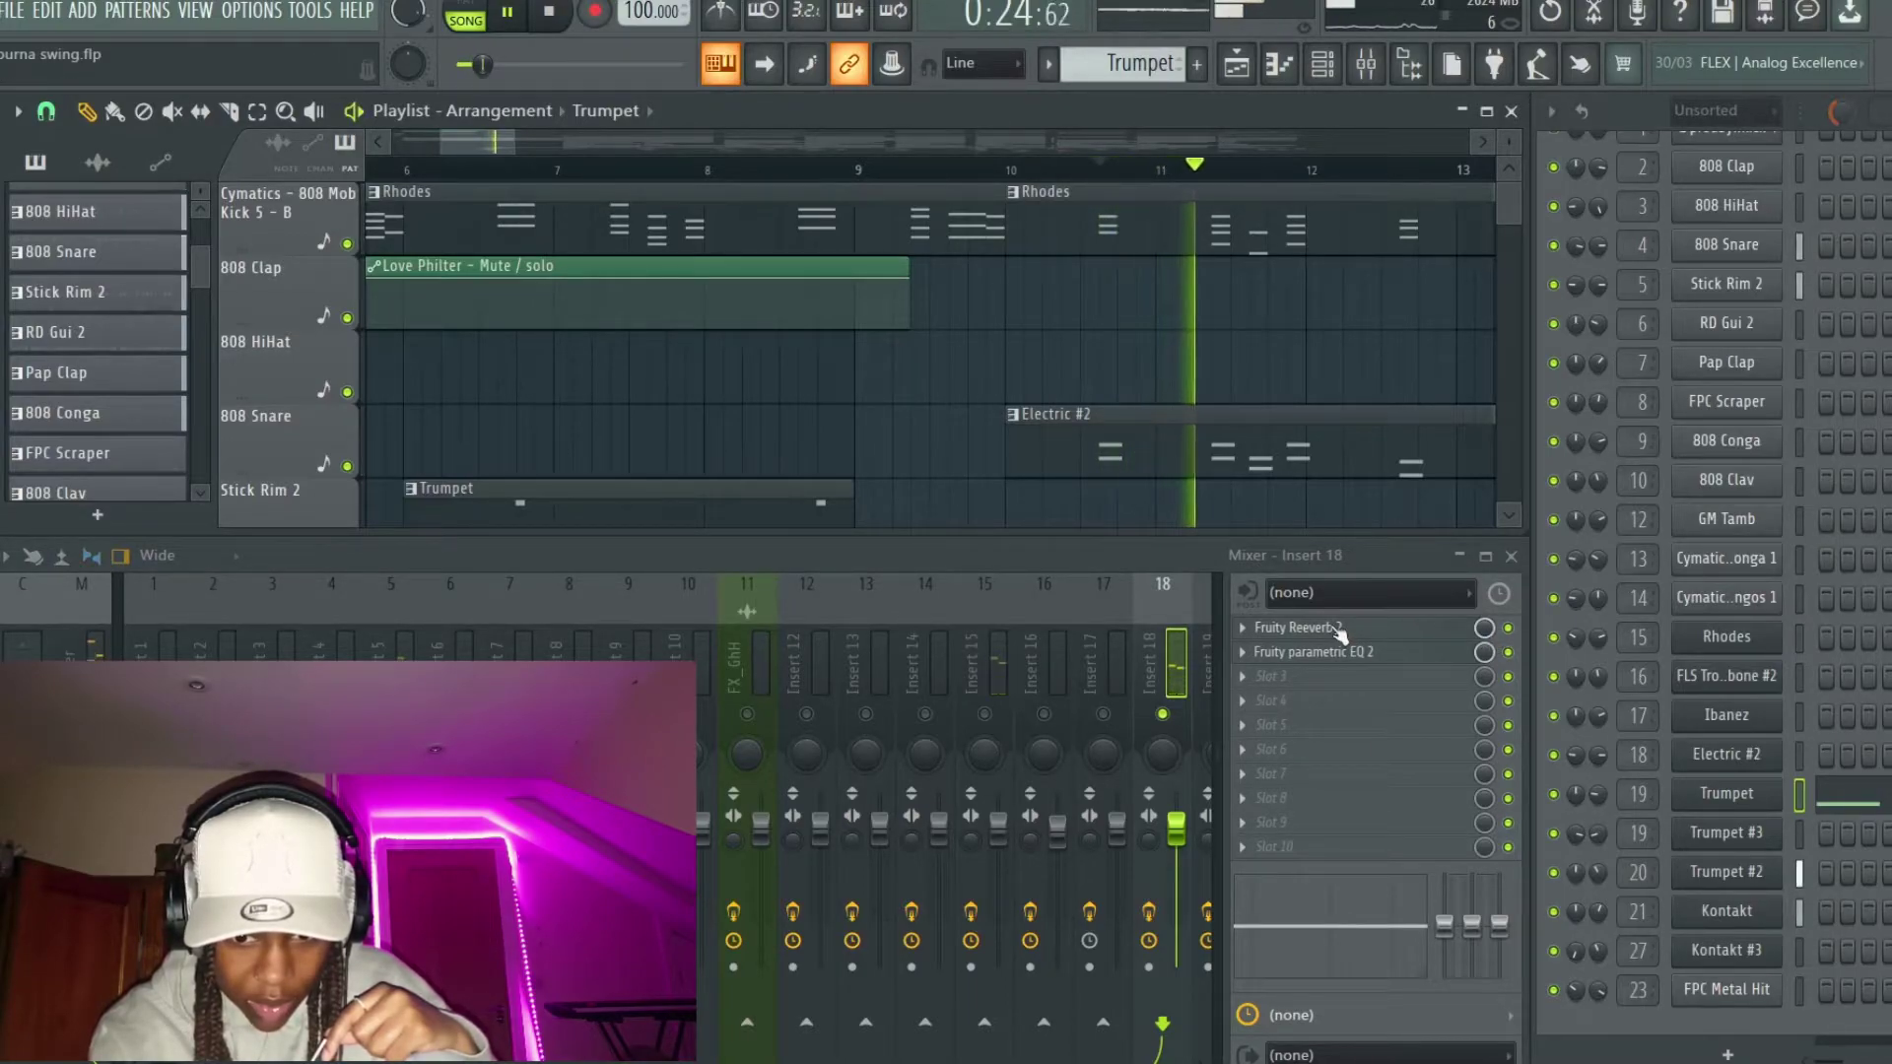
Step: Audition Insert 18 from about bar 10 with Fruity Reeverb 2 and Fruity parametric EQ 2 bypassed, and stop playback
key("space")
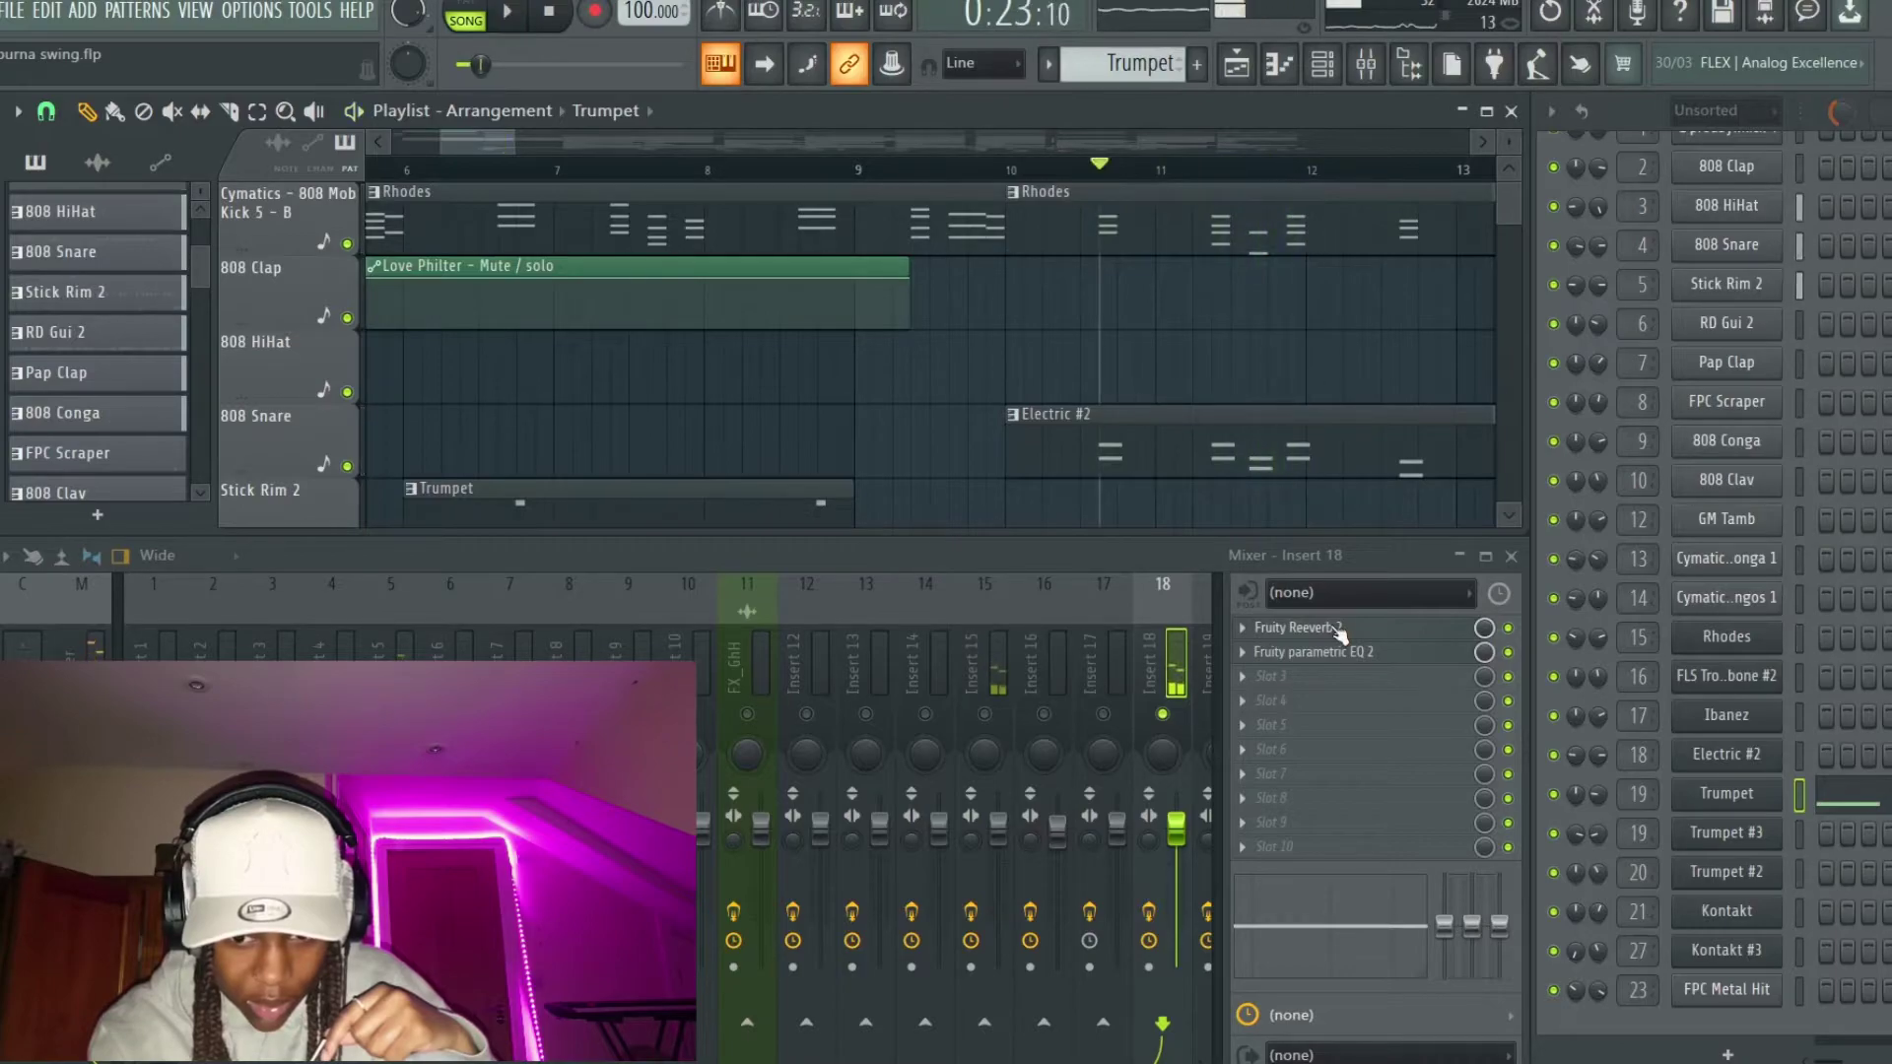
left_click(1508, 628)
key("space")
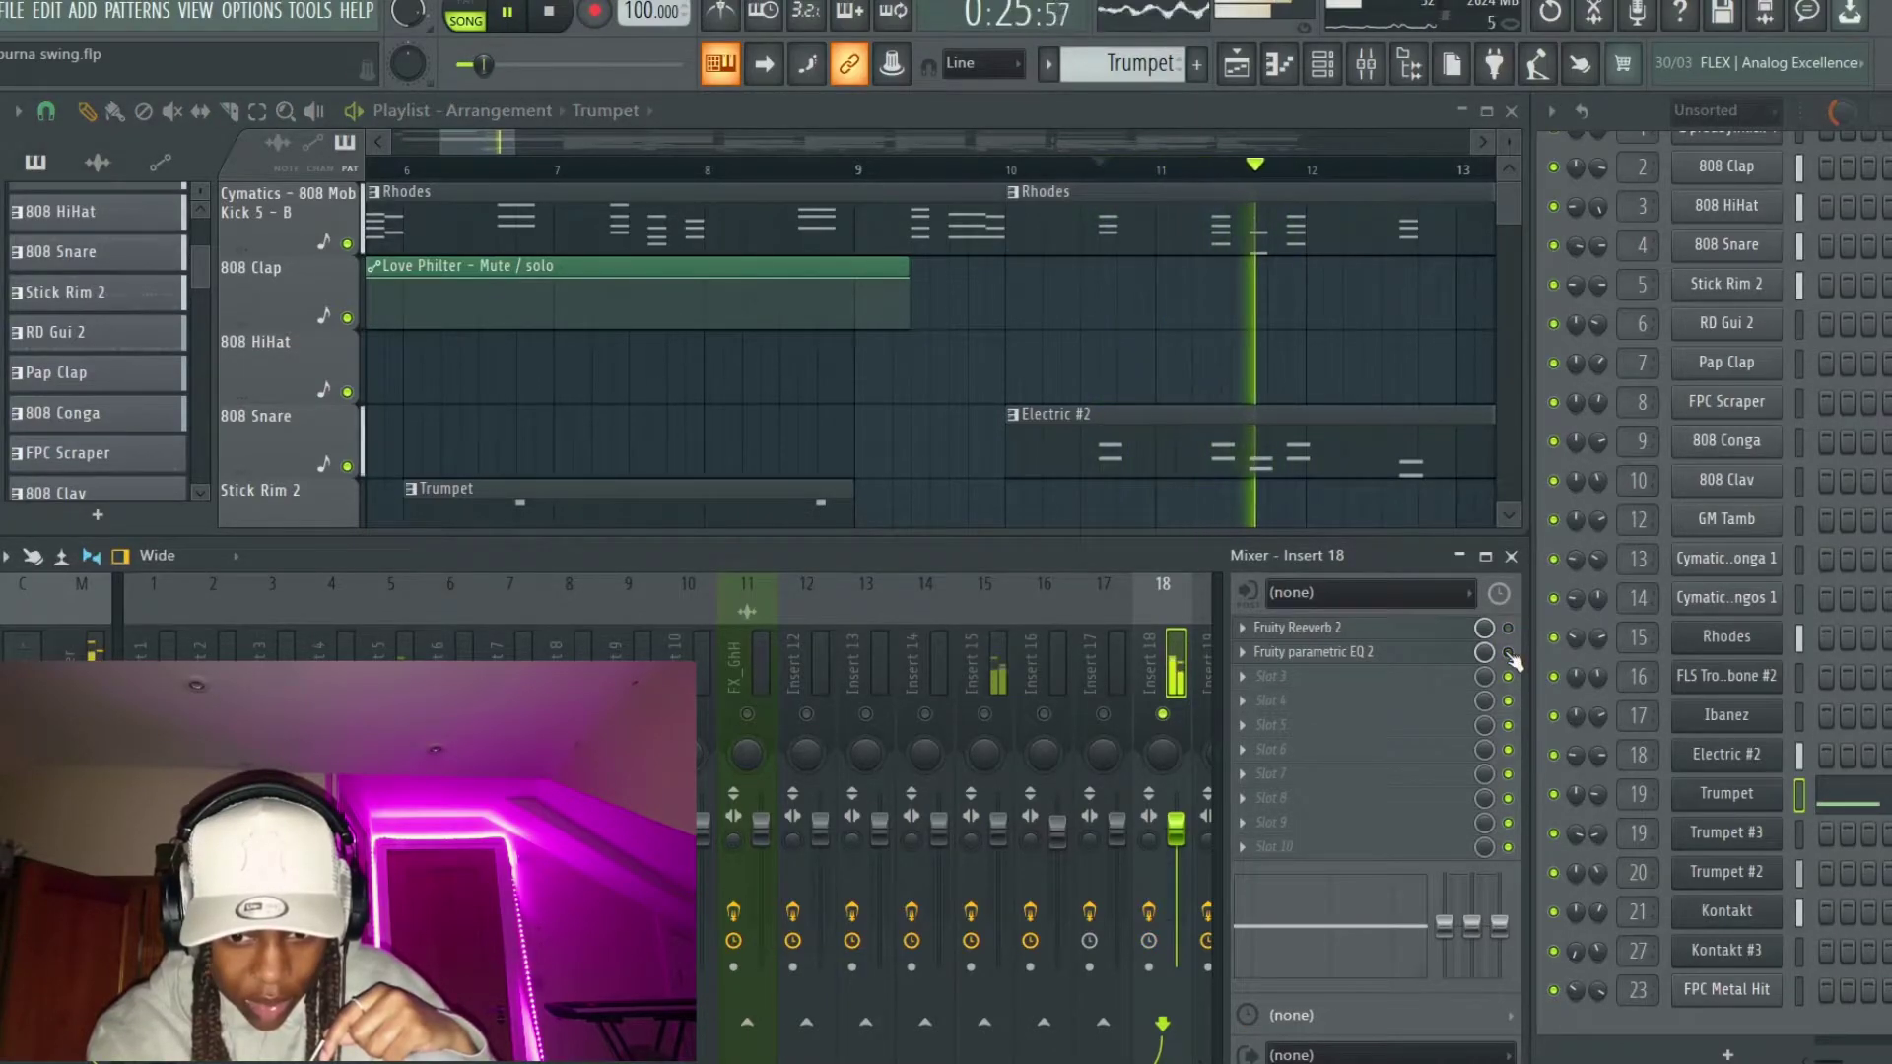
key("space")
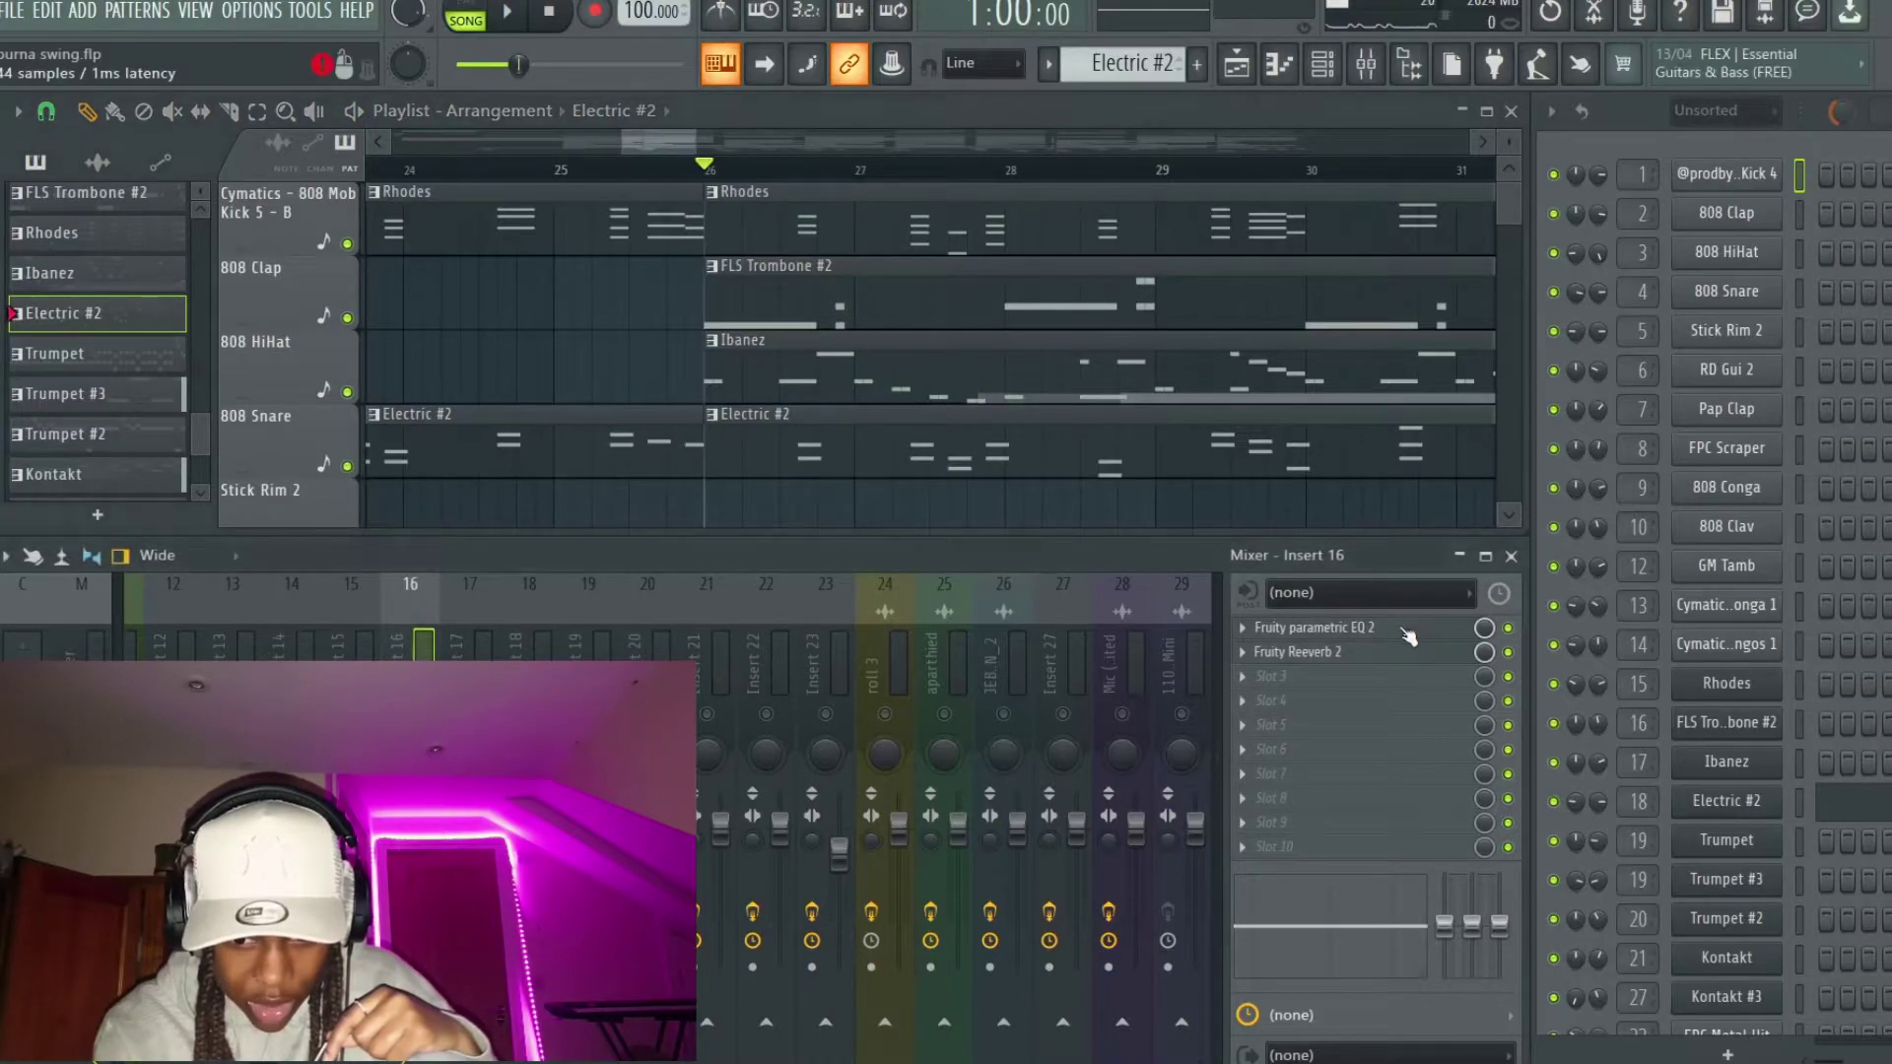
Step: Lower the band 7 high shelf slightly in Insert 16's Fruity parametric EQ 2, and inspect the same insert's Fruity Reeverb 2 settings
left_click(1338, 631)
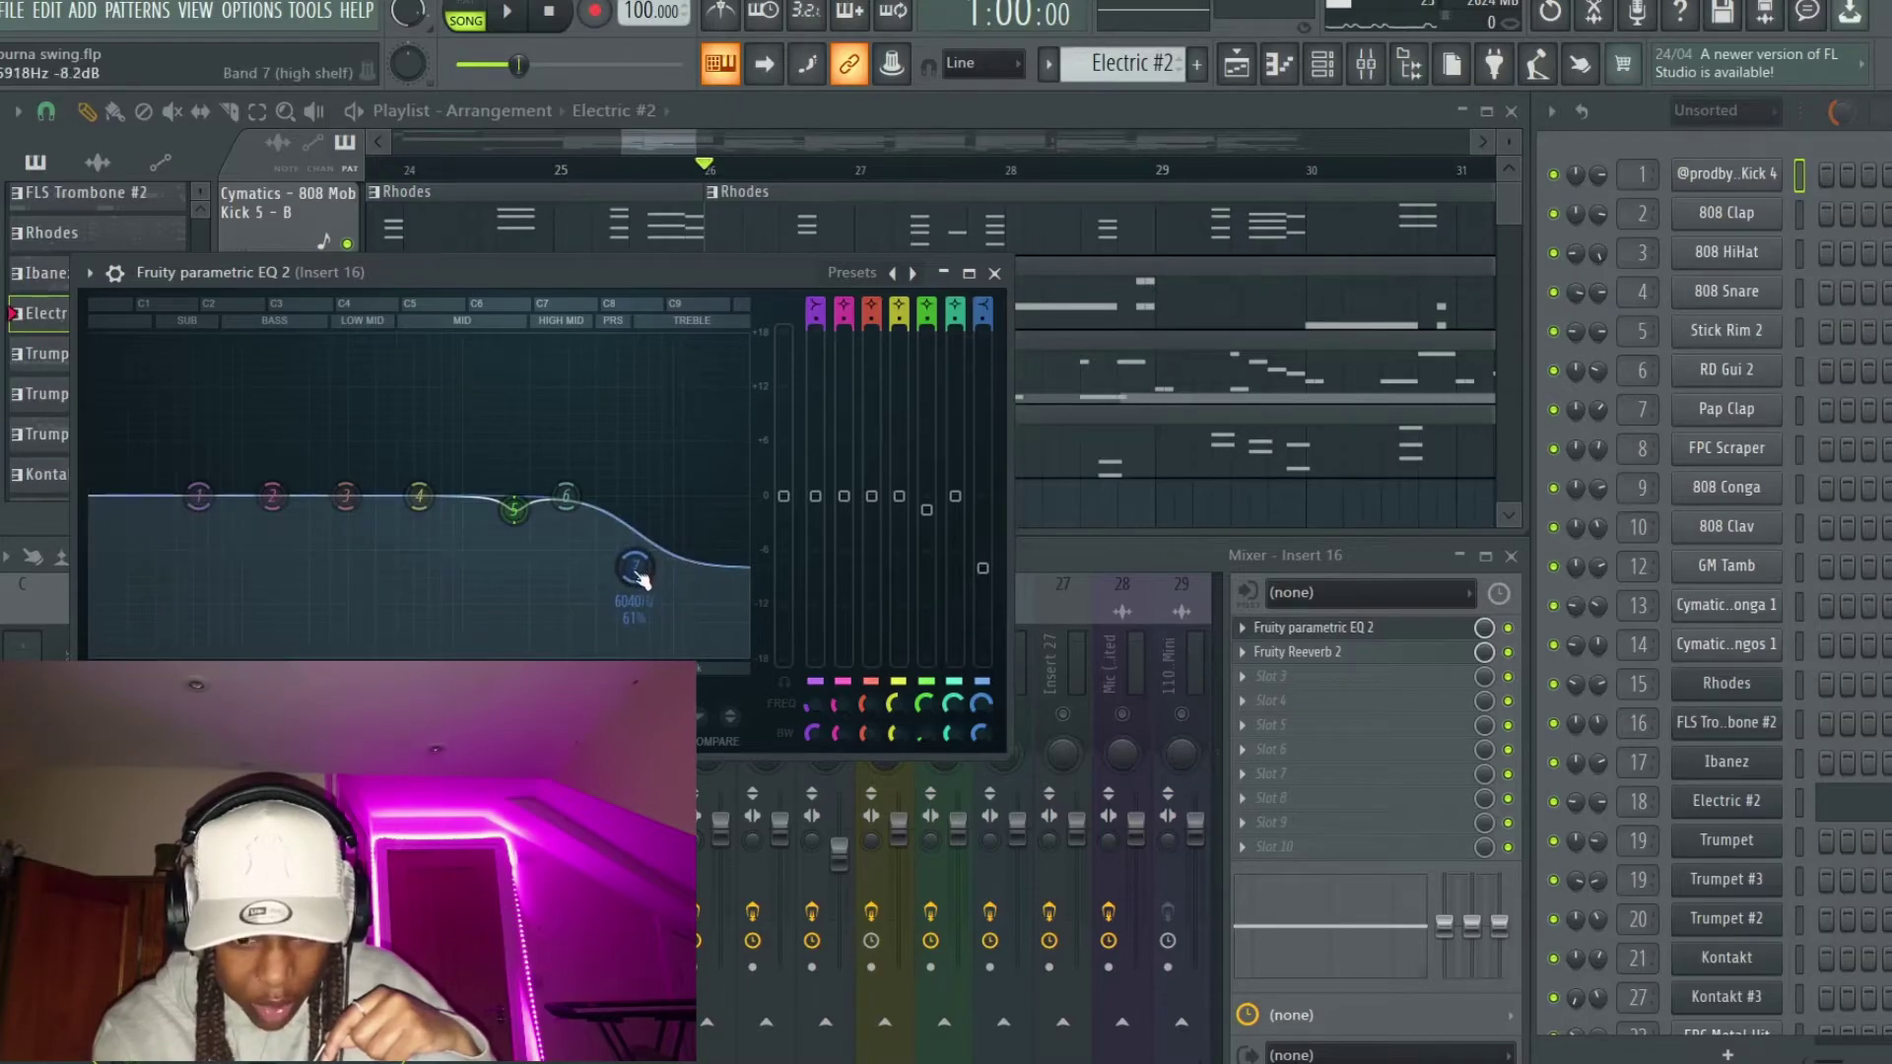
left_click_drag(634, 567, 633, 574)
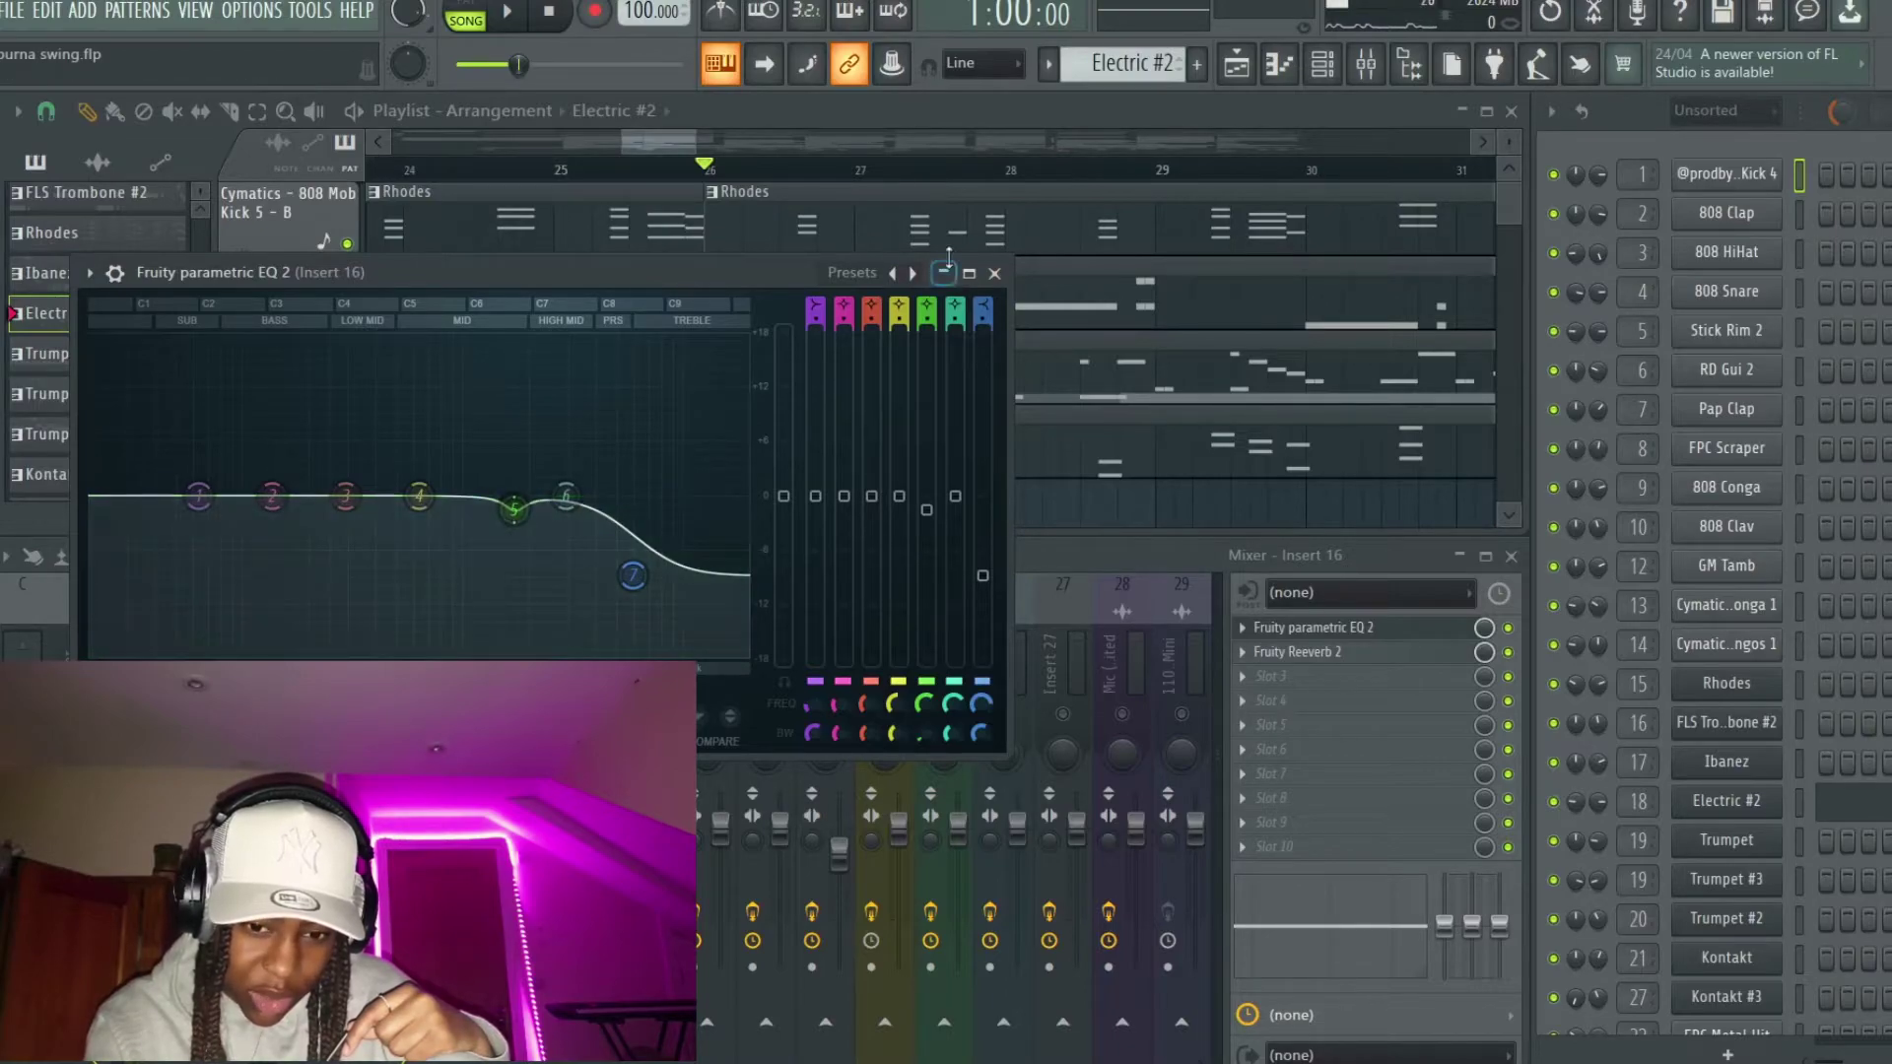
left_click(996, 274)
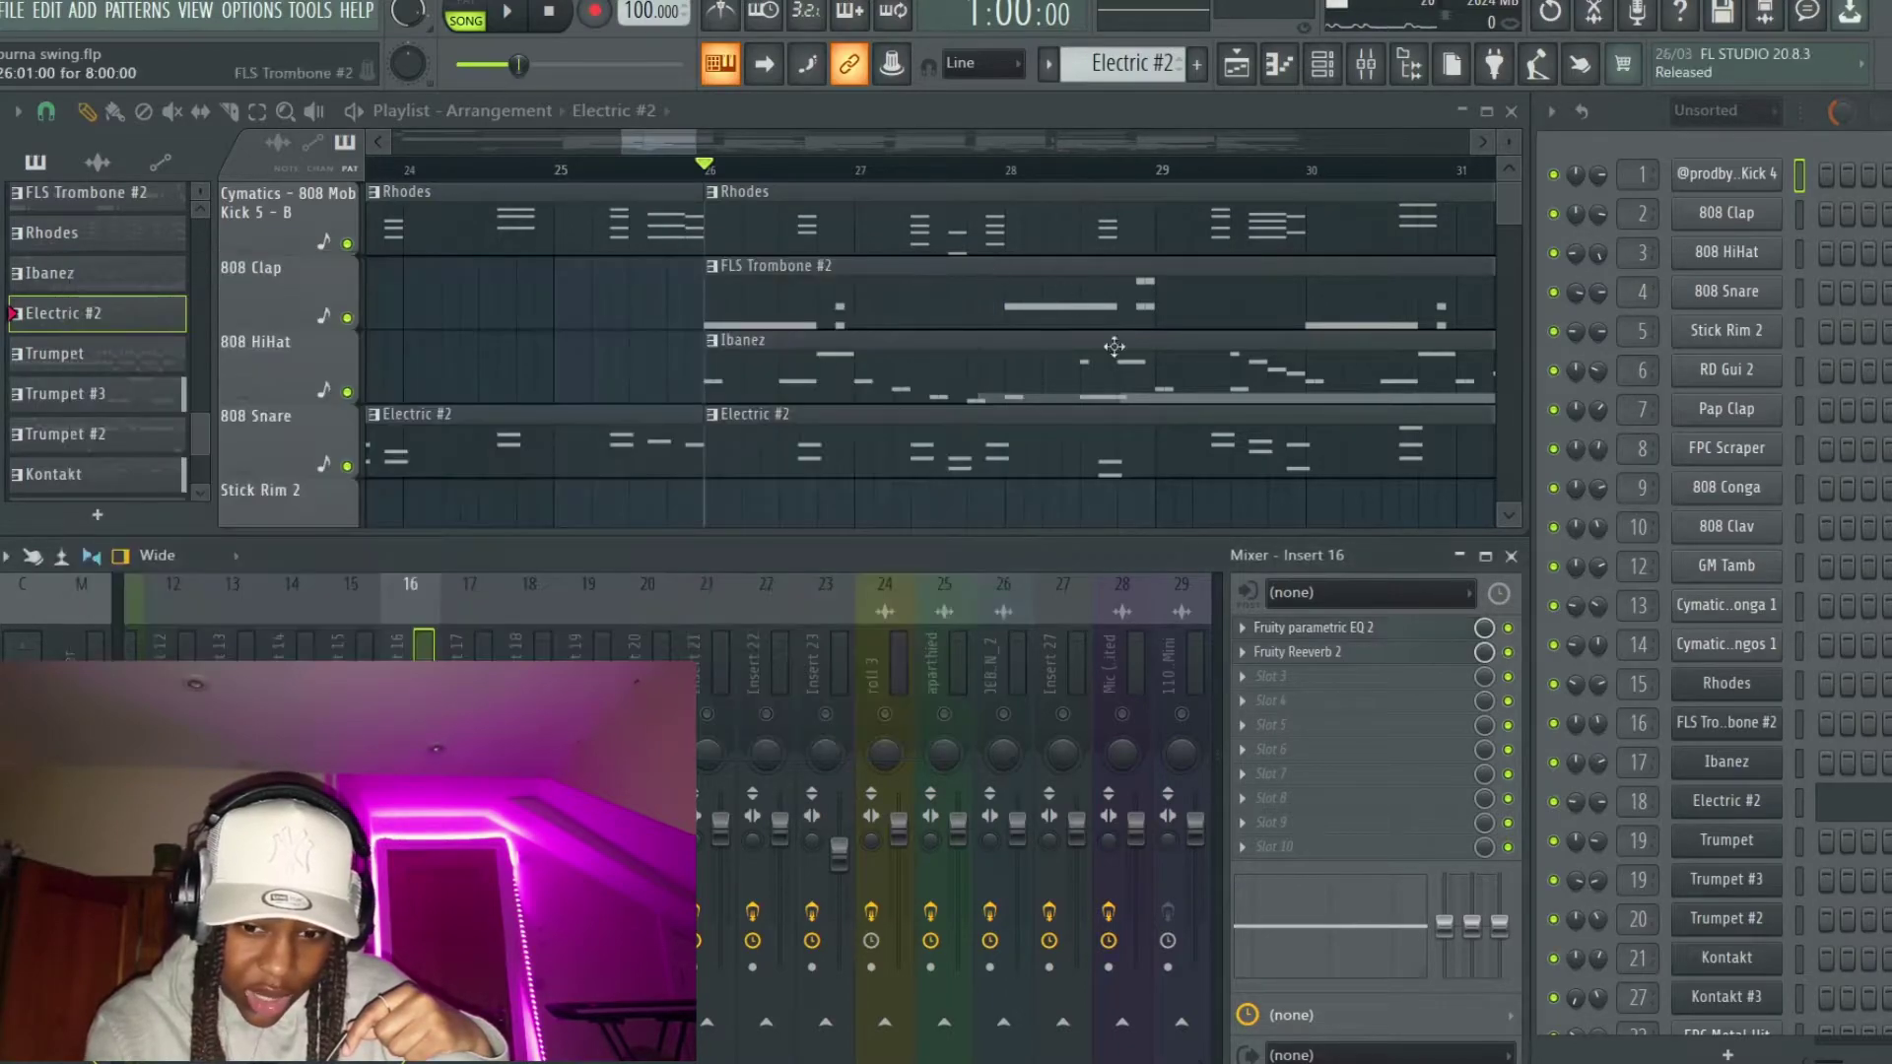
left_click(1373, 653)
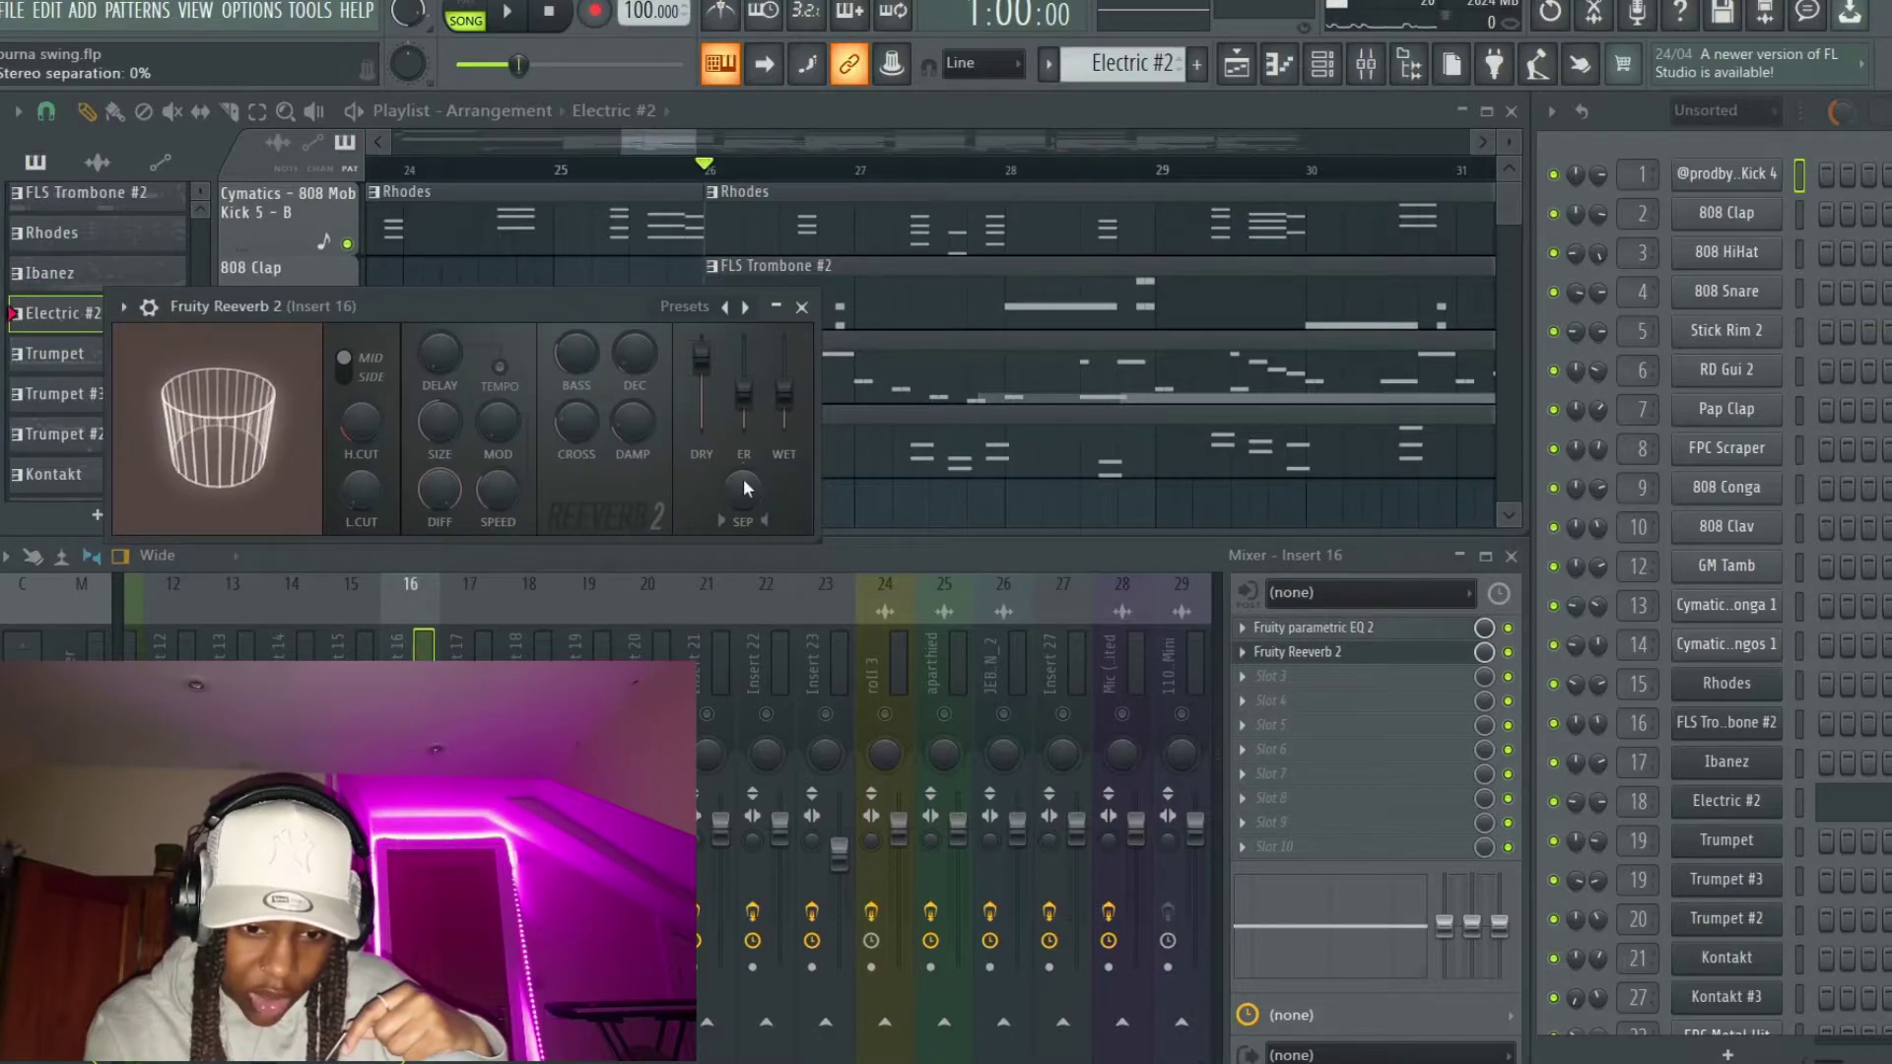
left_click(806, 307)
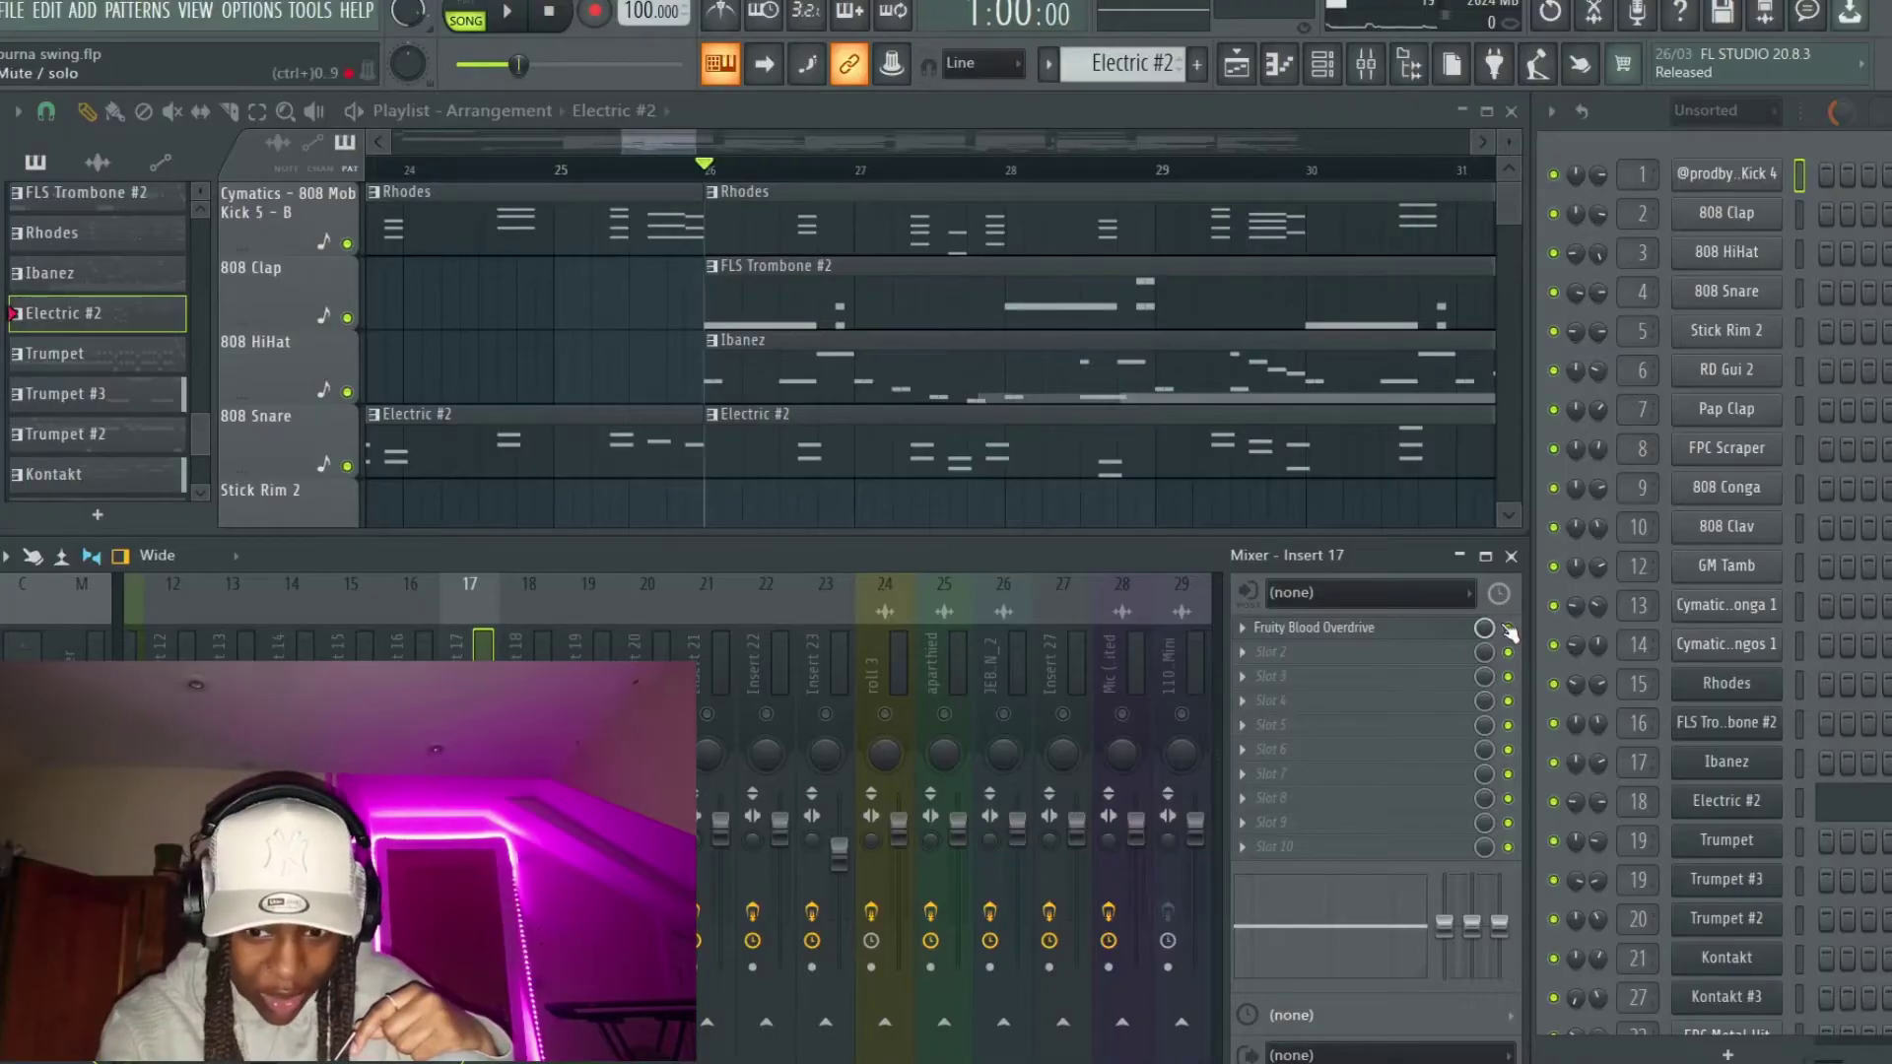
Step: Compare Insert 17 from bar 26 with Fruity Blood Overdrive bypassed and enabled
key("space")
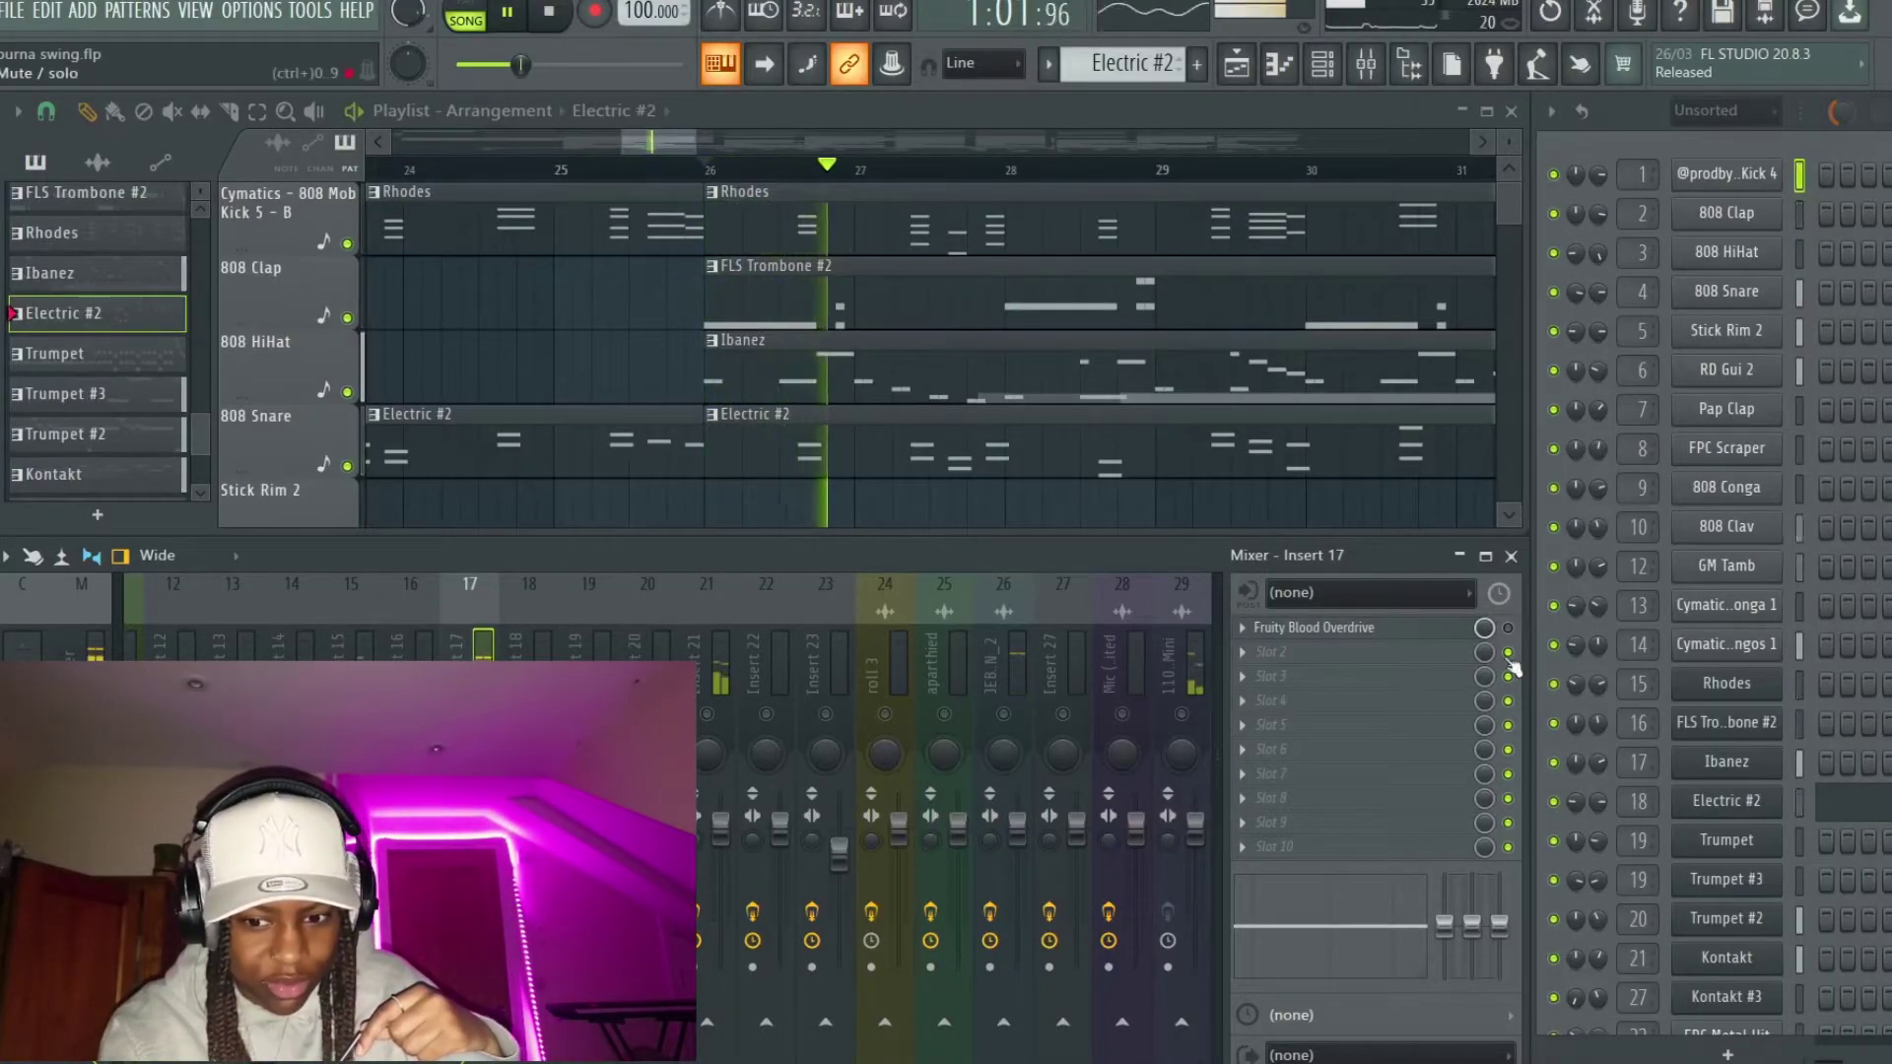
key("space")
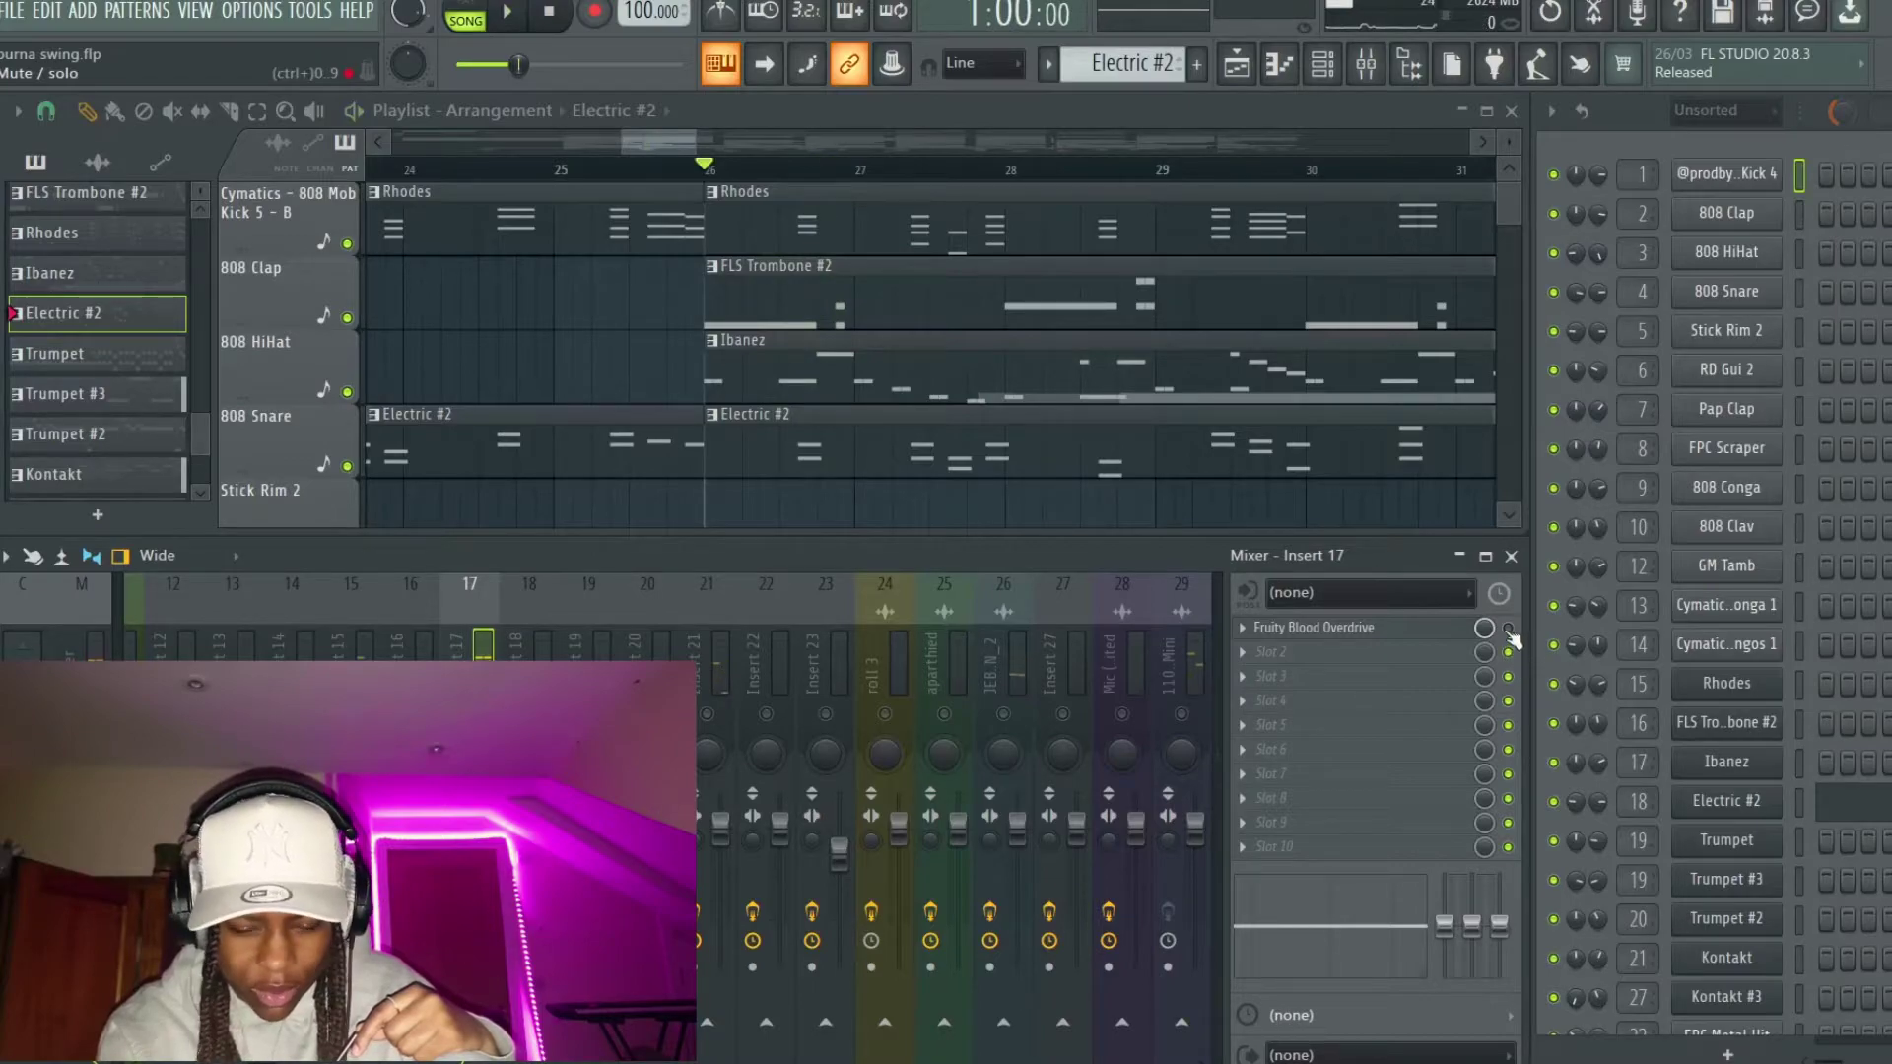
key("space")
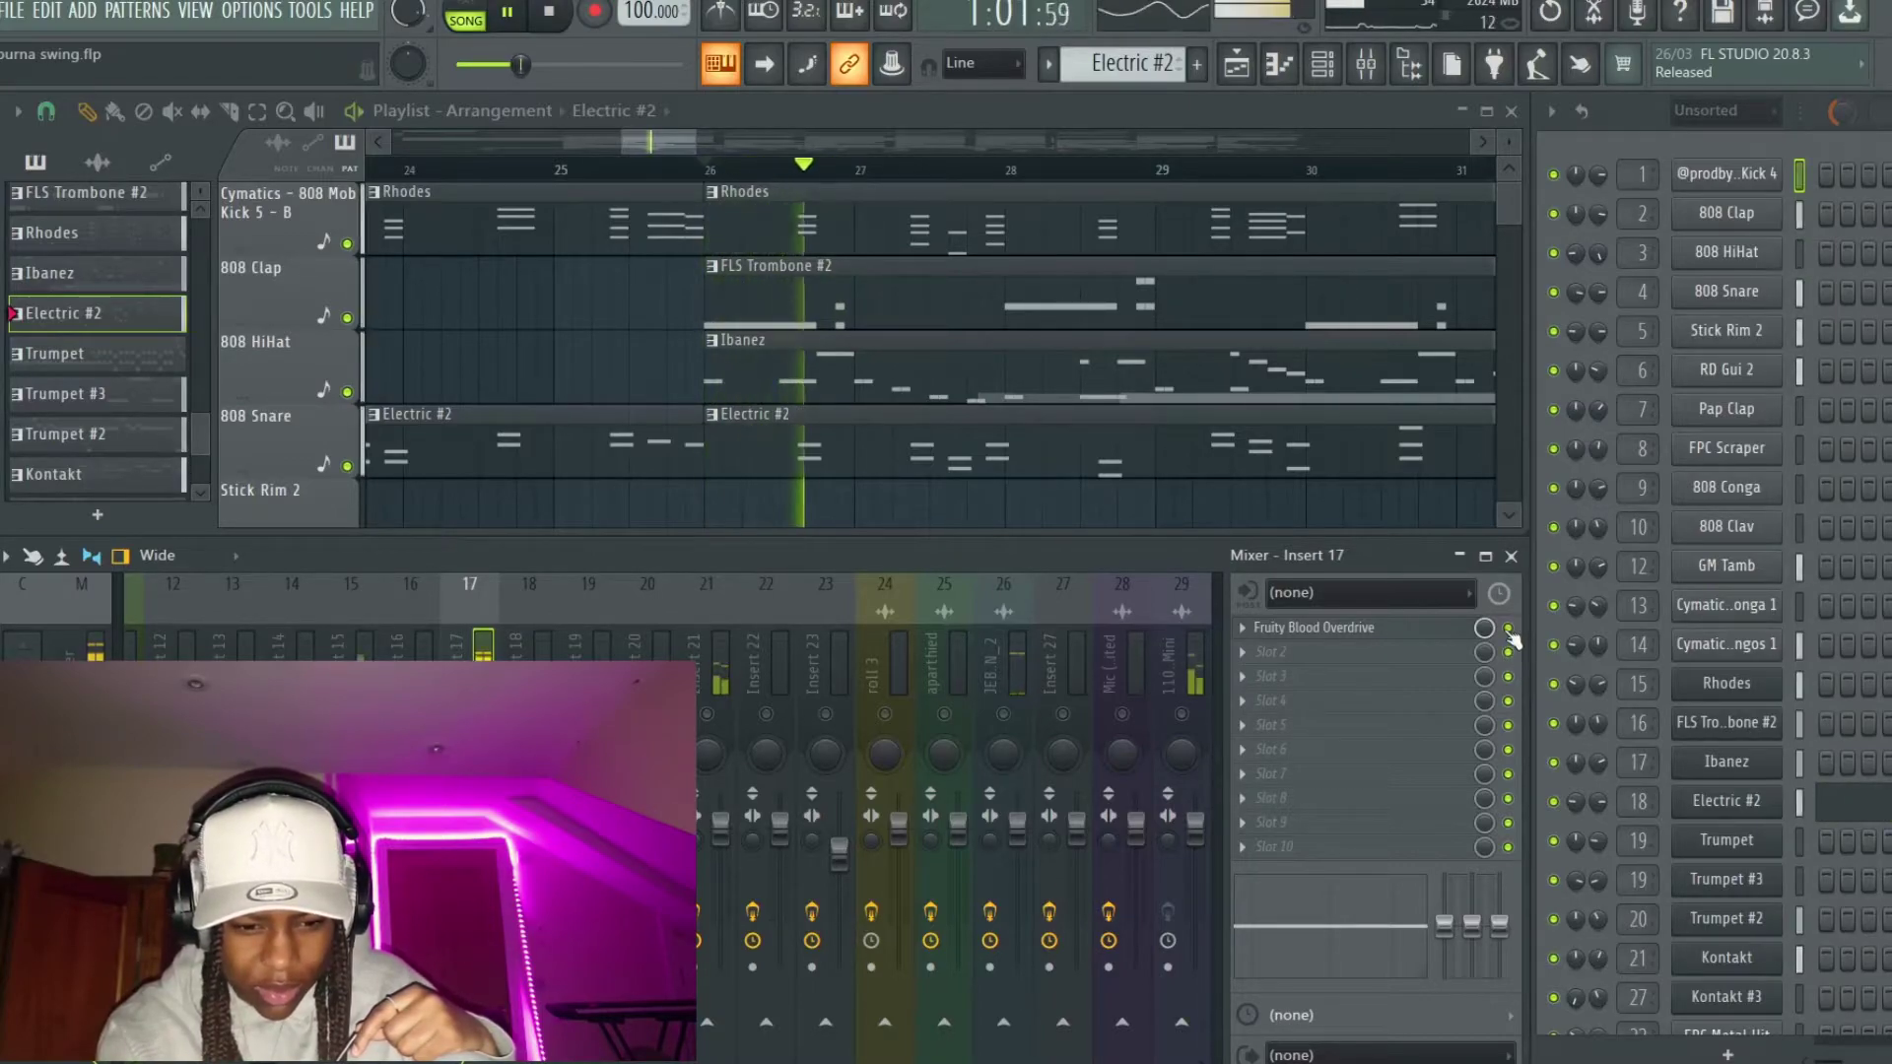
key("space")
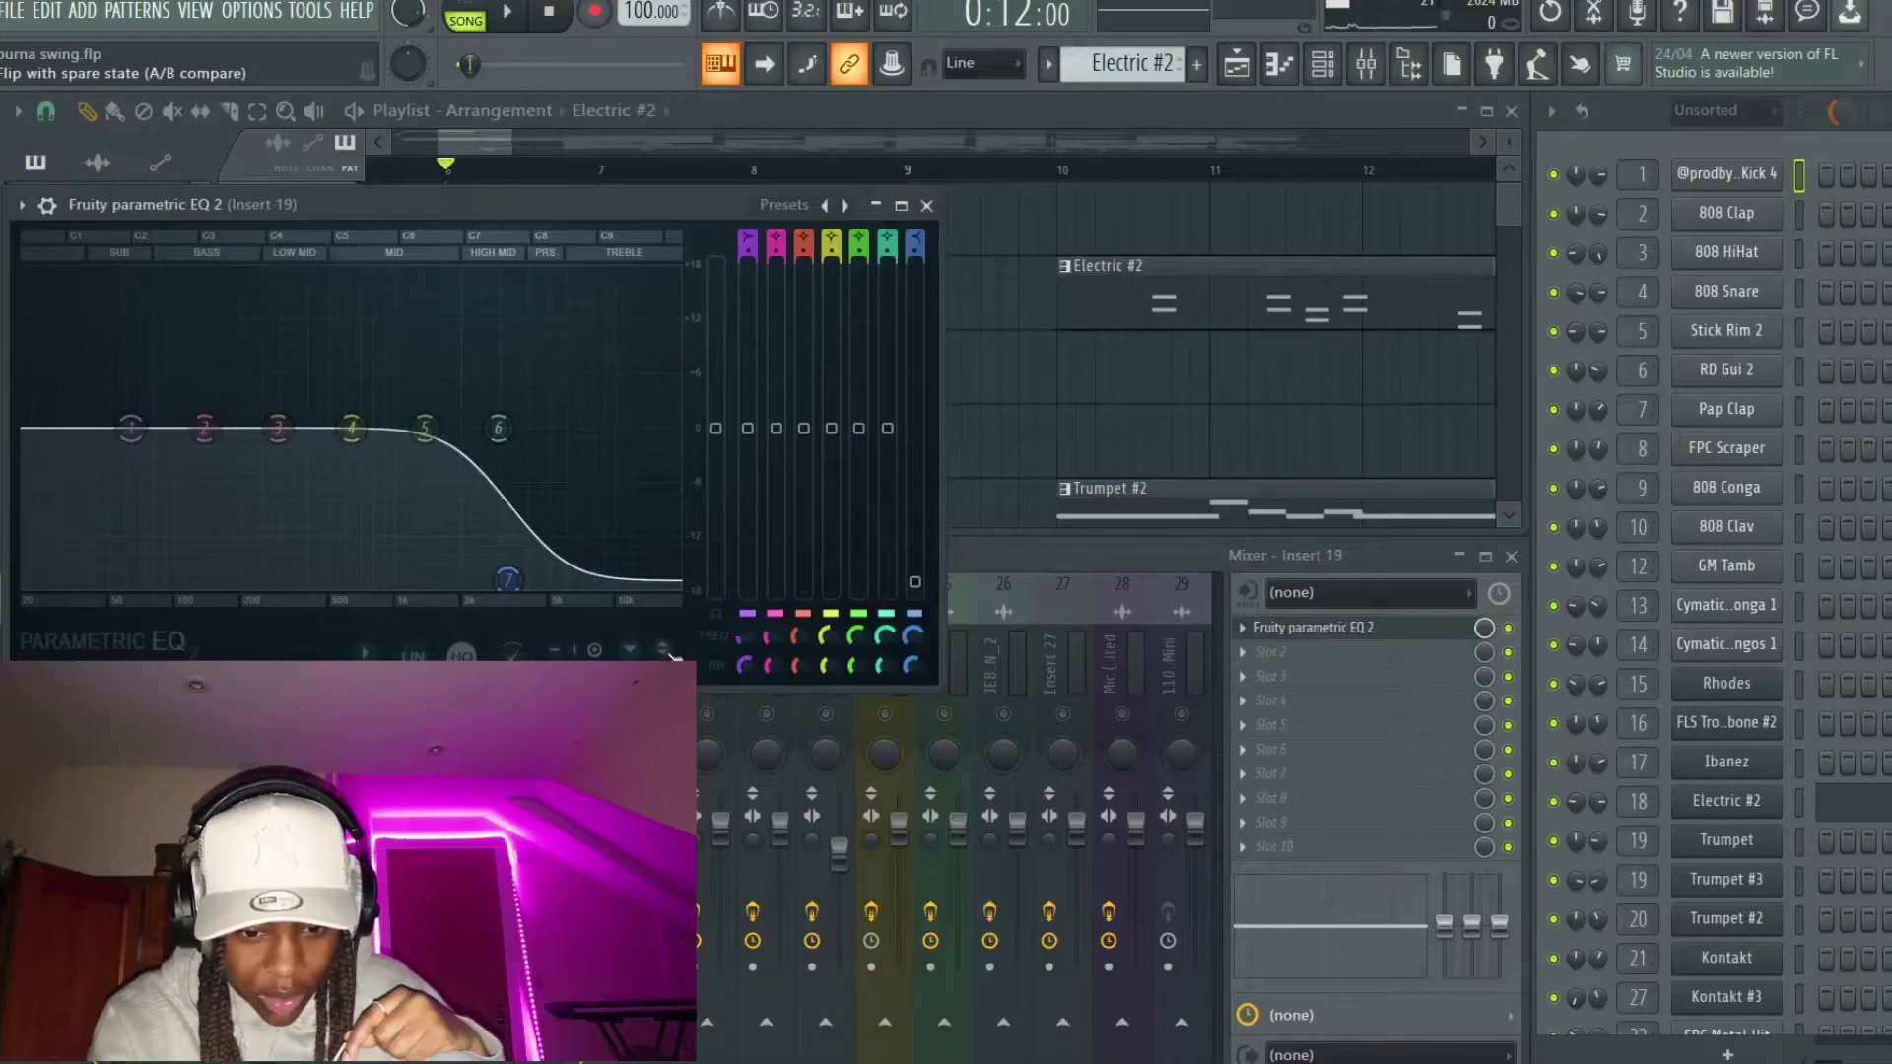
Step: Compare Insert 19's equalizer with its flat spare state during playback from bar 6, restore the high-shelf cut and close the plugin
left_click(672, 658)
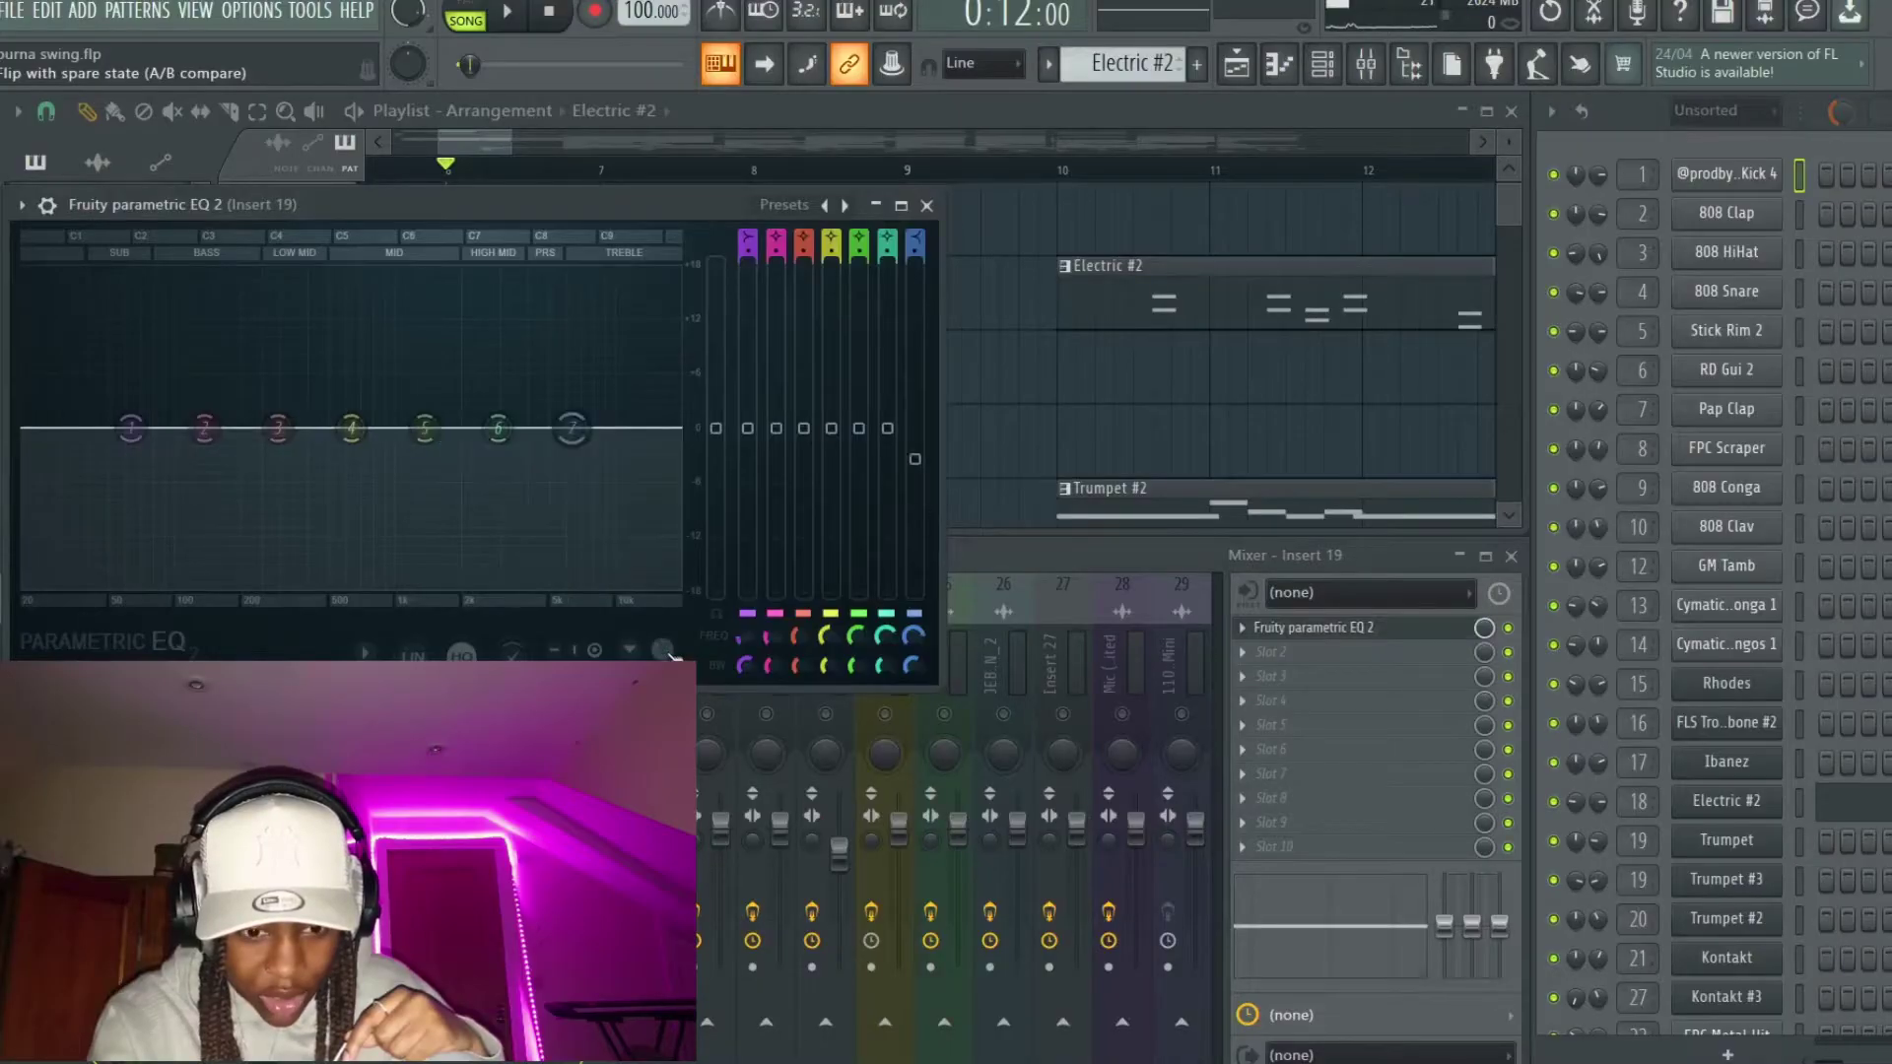
key("space")
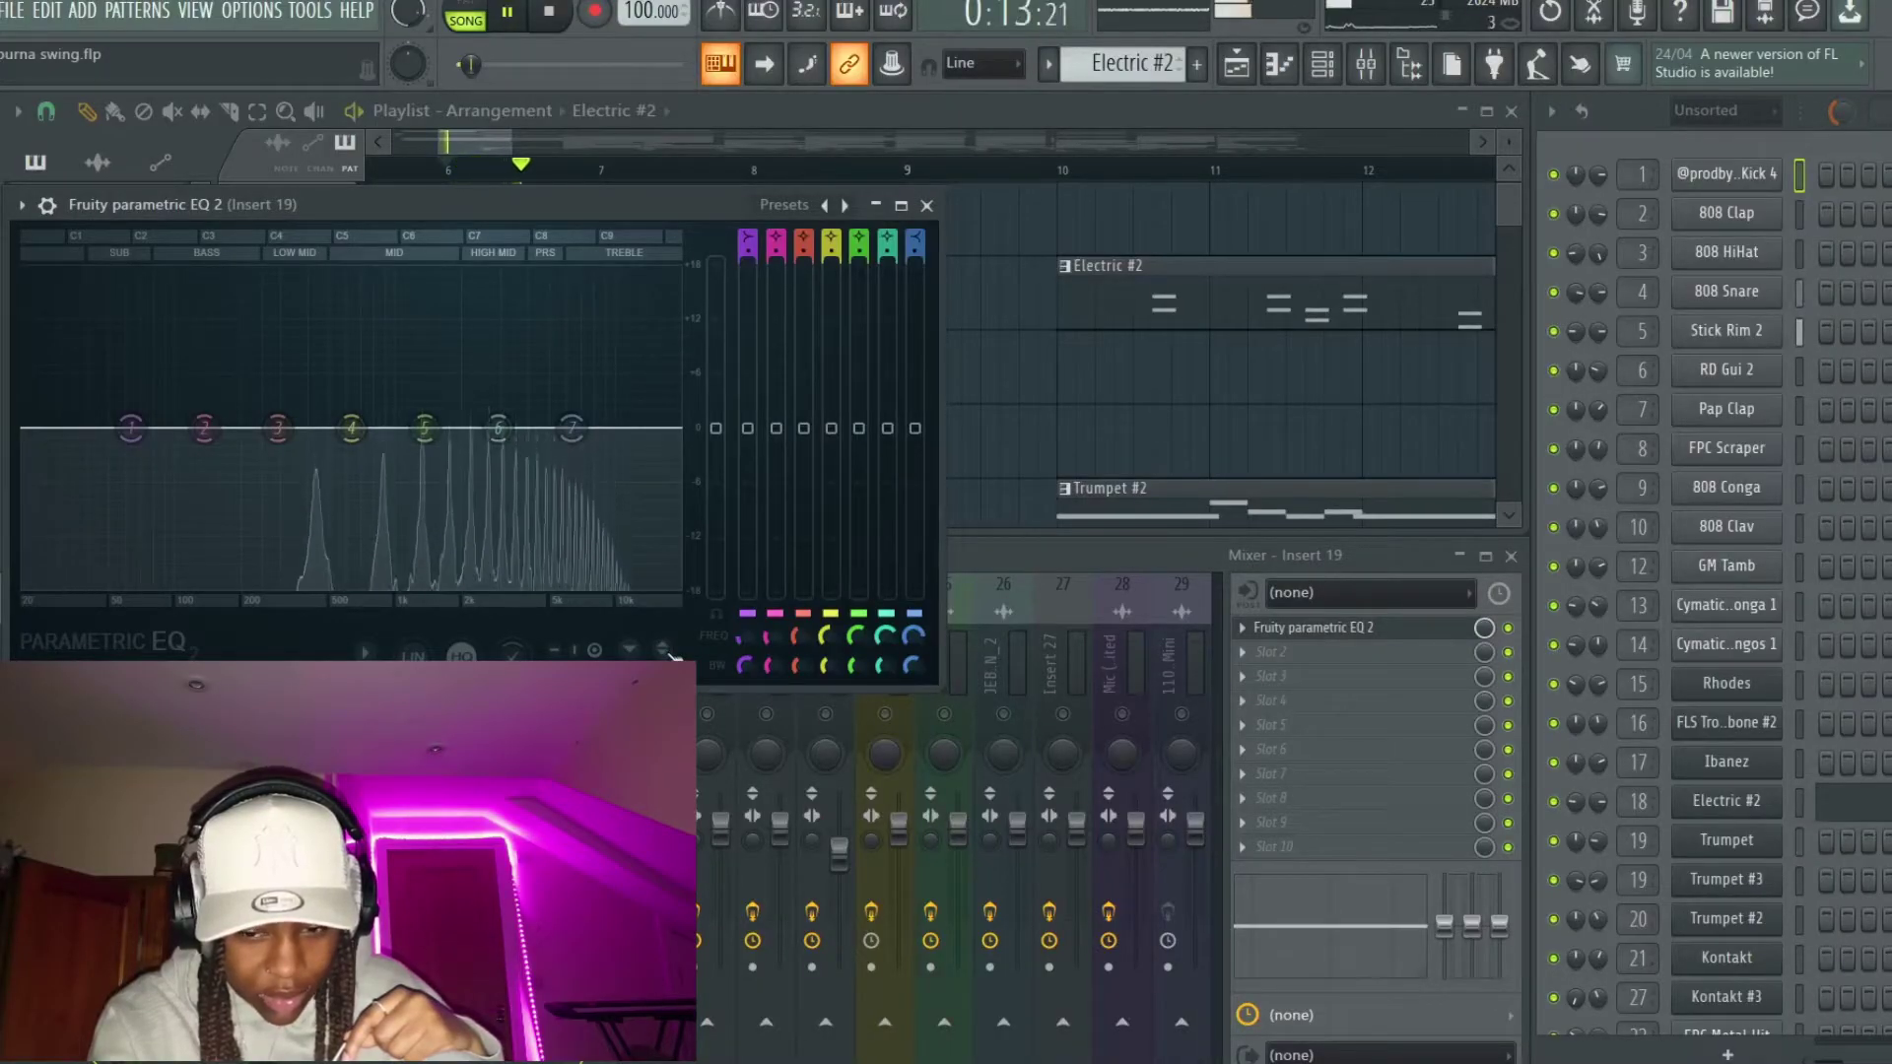
left_click(672, 657)
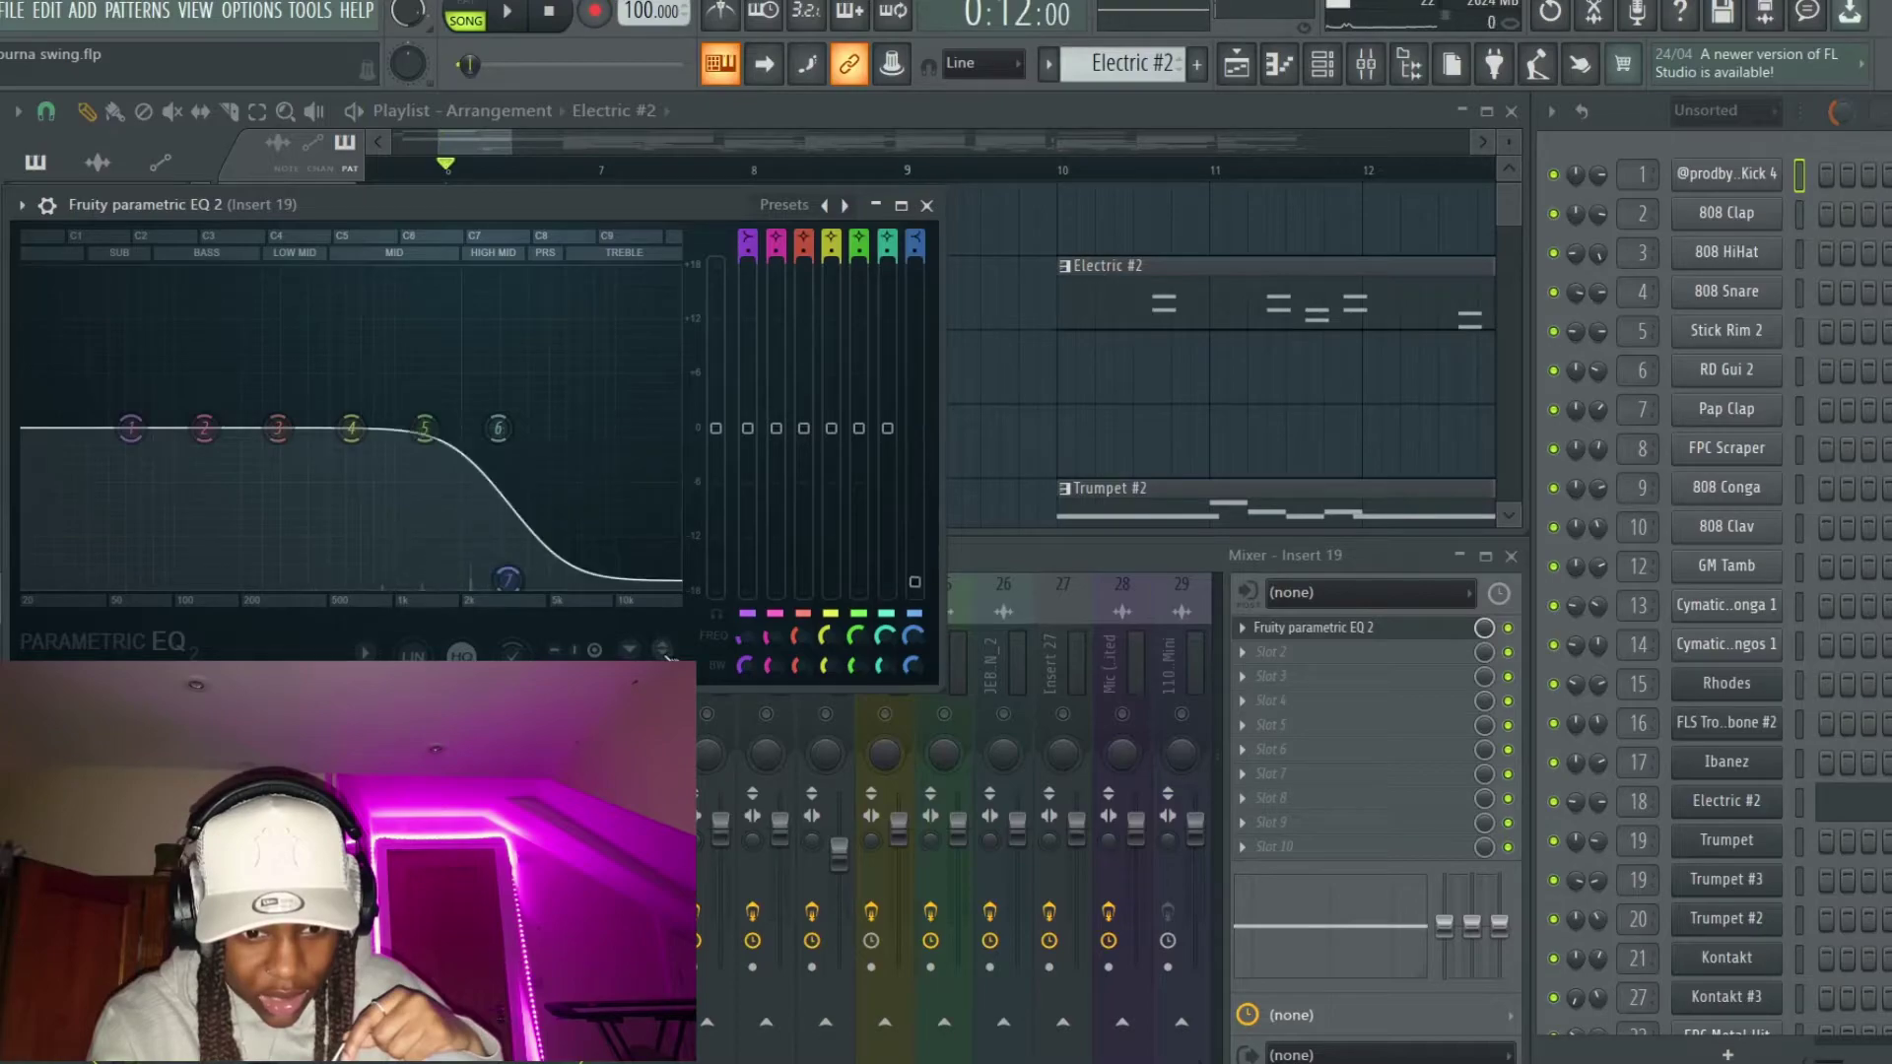
key("space")
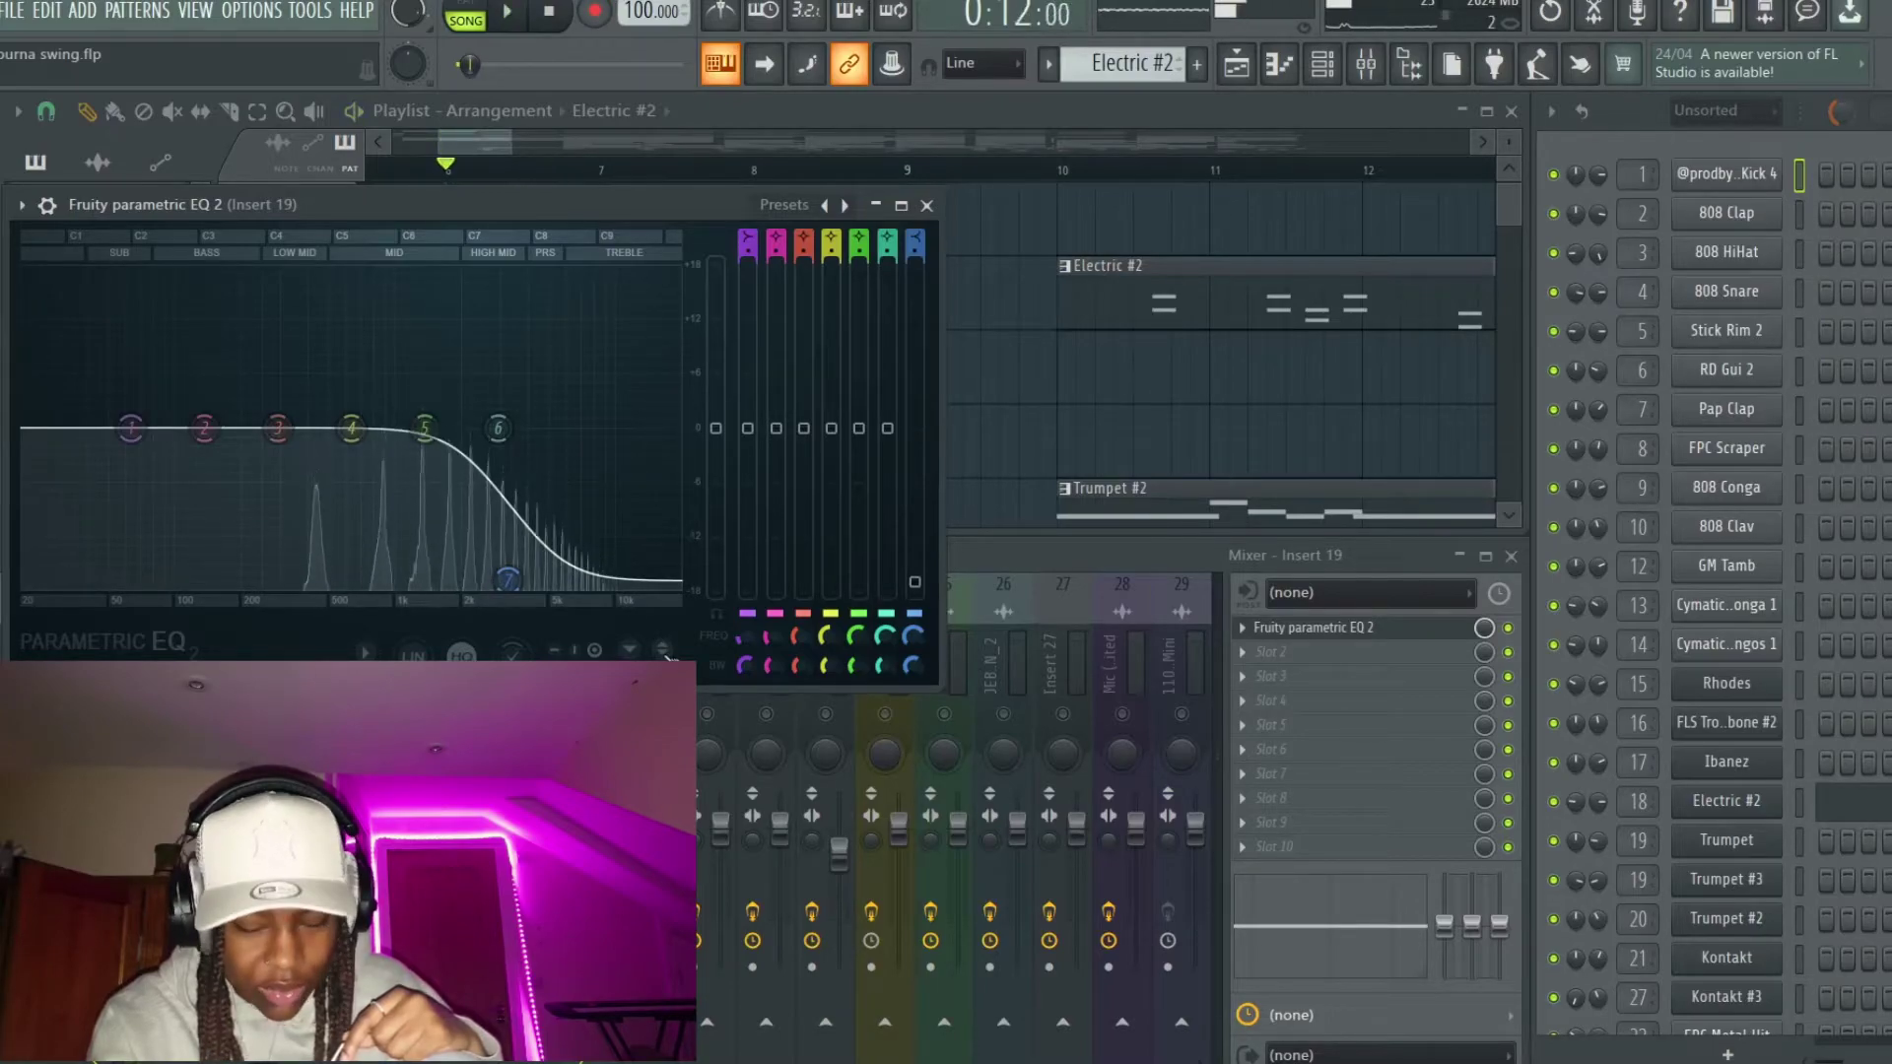
left_click(928, 206)
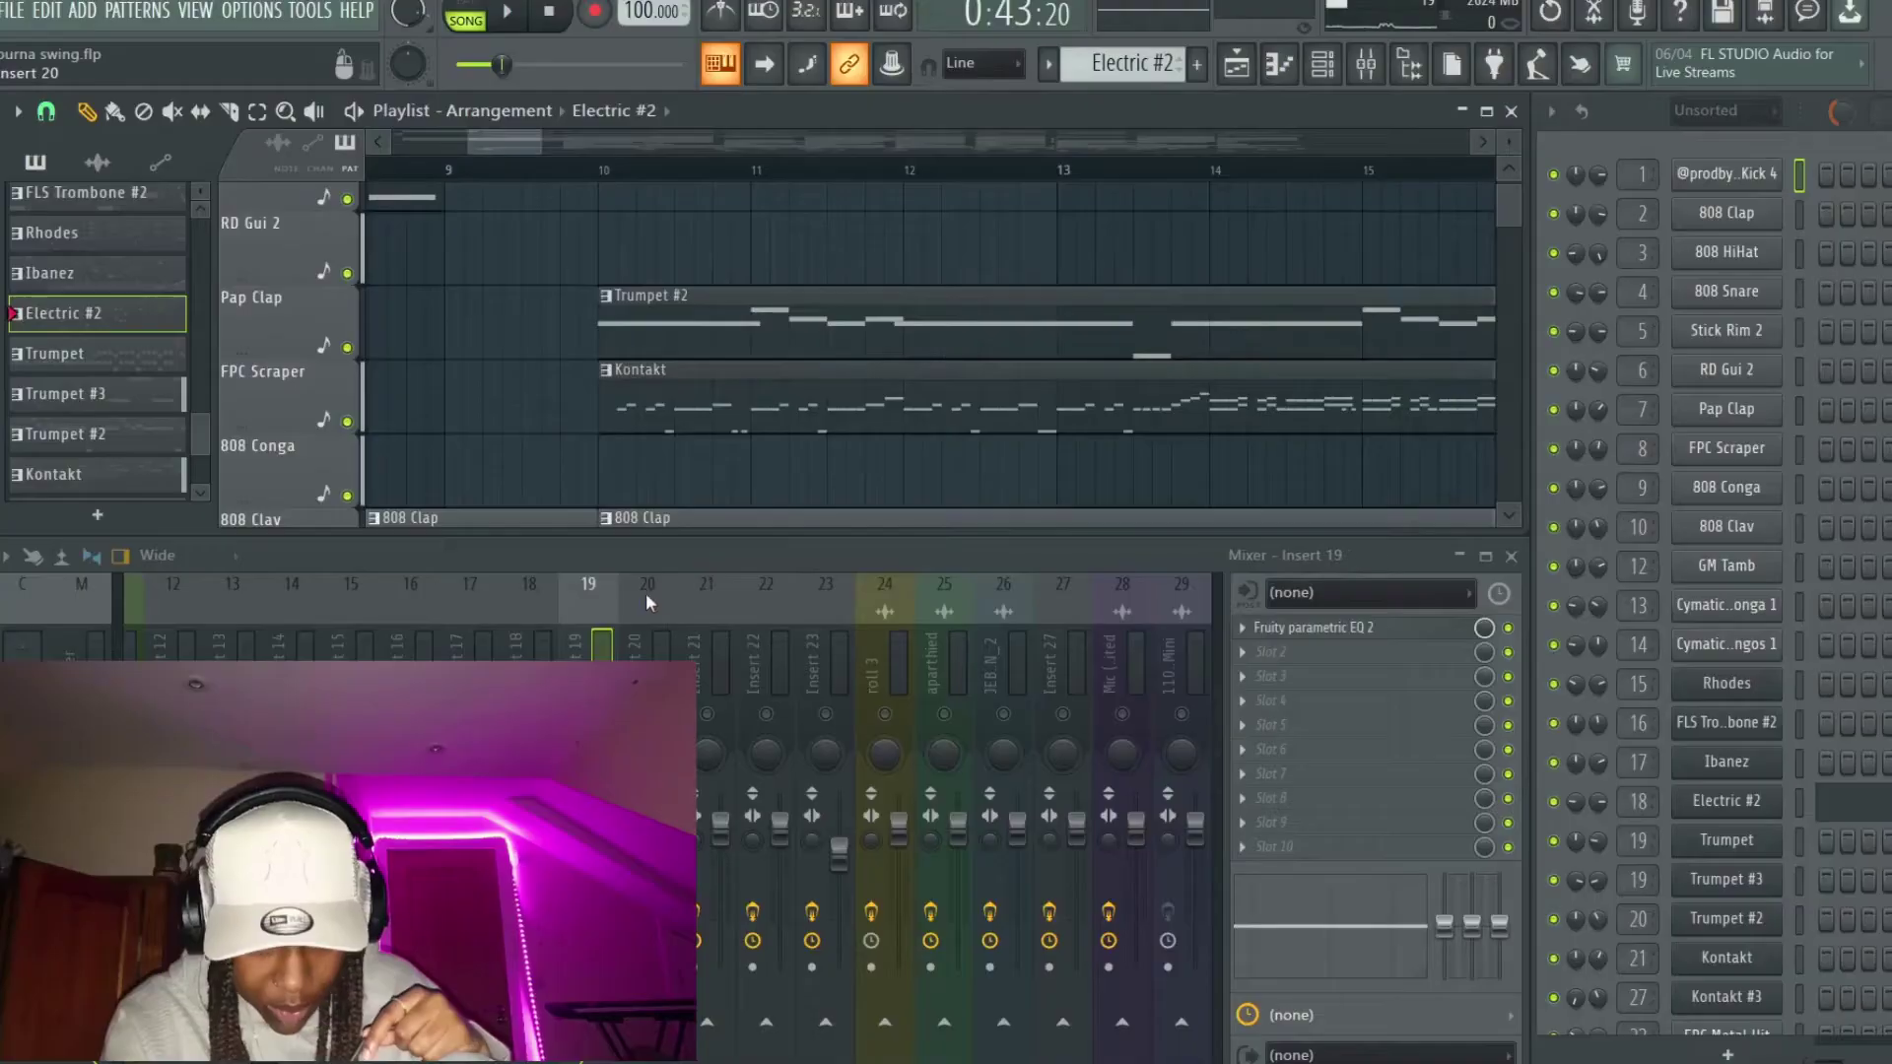
Step: Open Fruity parametric EQ 2 on Insert 20 and move the band 7 high shelf to about 2580 Hz and -17.9 dB
left_click(647, 593)
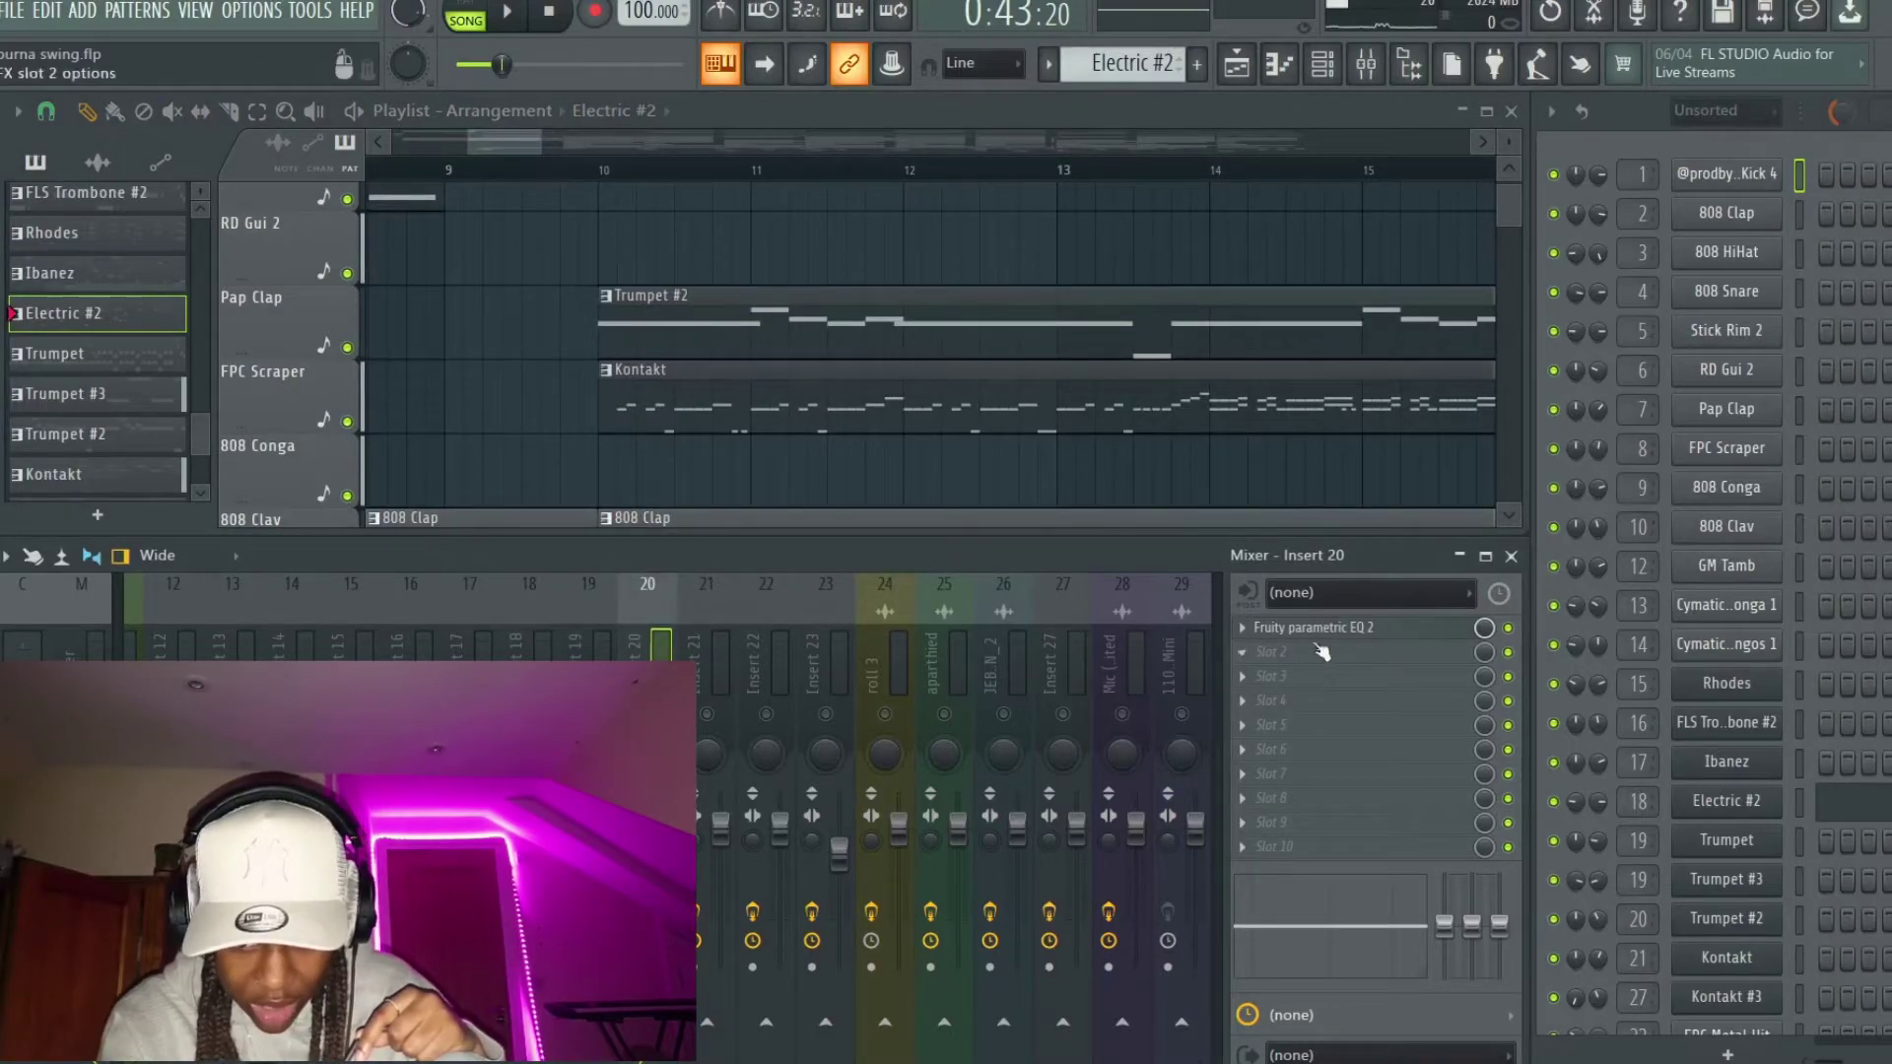
left_click(1311, 627)
left_click_drag(635, 638, 568, 646)
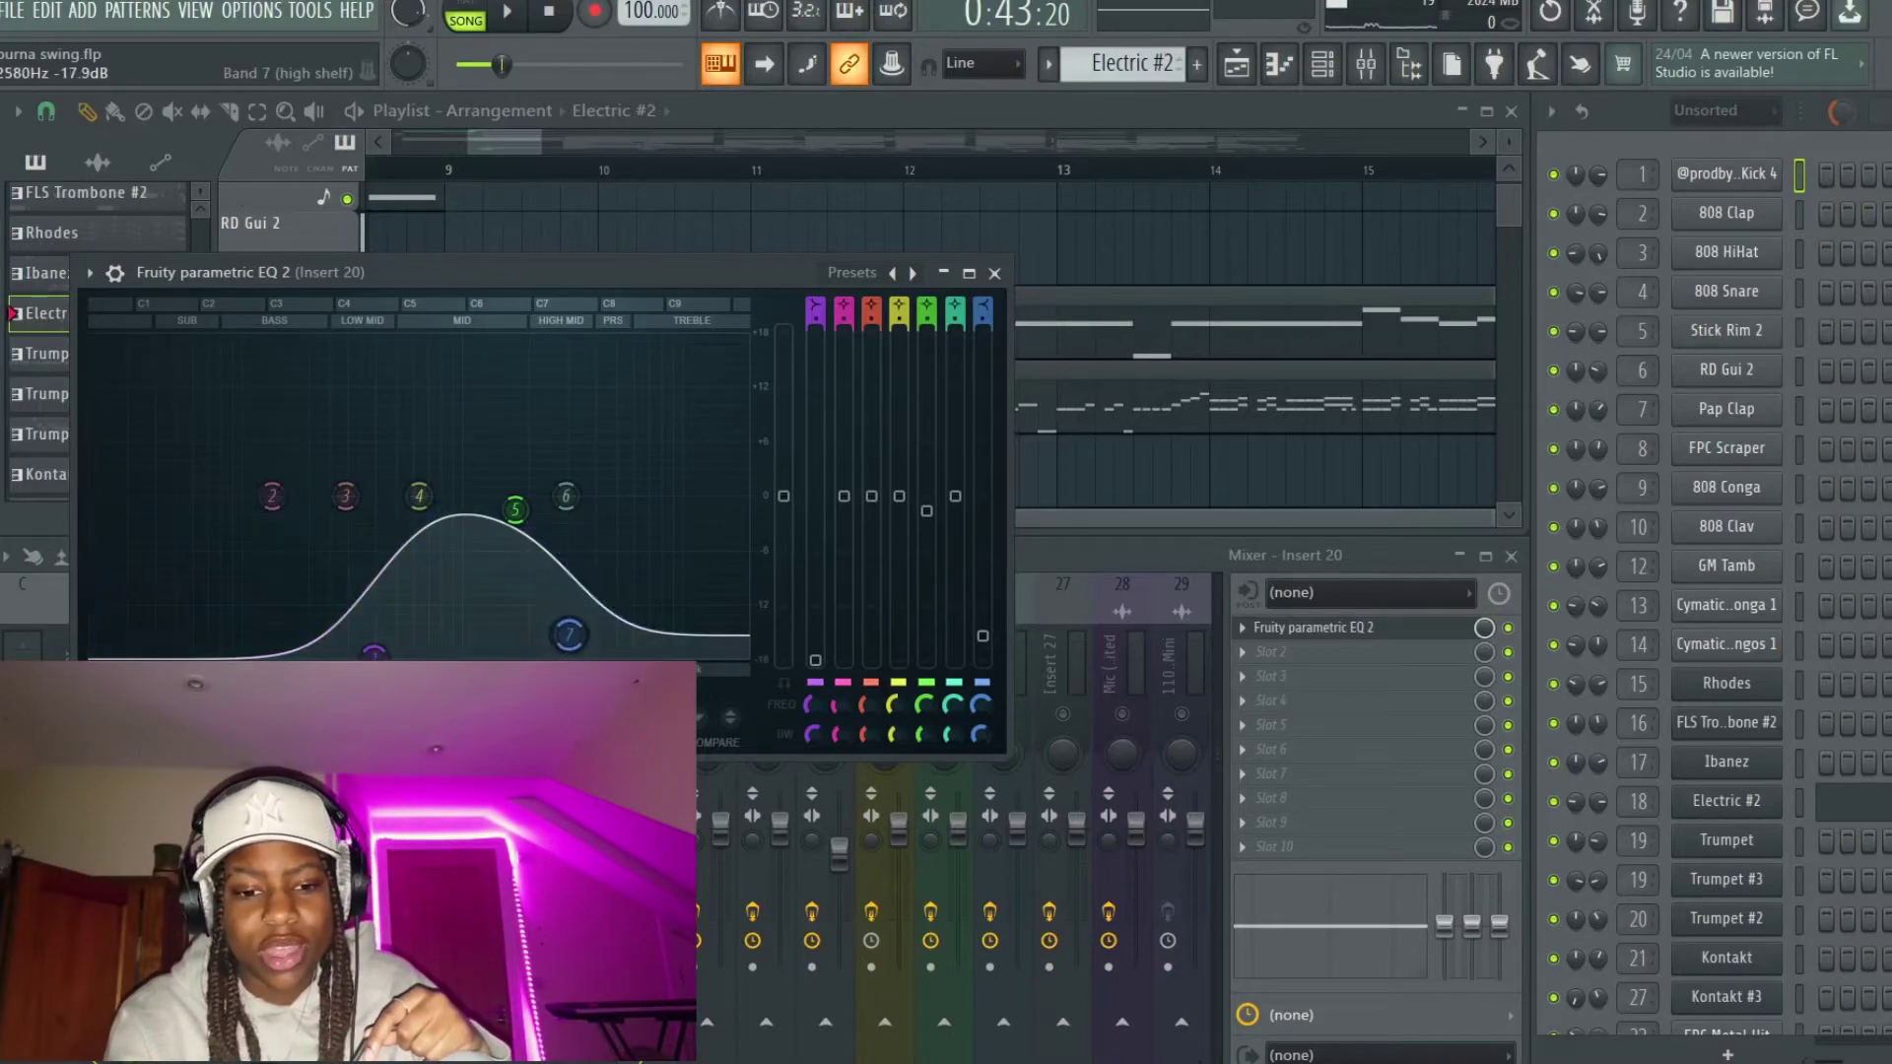
Step: Compare Insert 20's equalizer curve with its flat spare state during playback from bar 10, restore the curve and close the plugin
left_click(631, 176)
key("space")
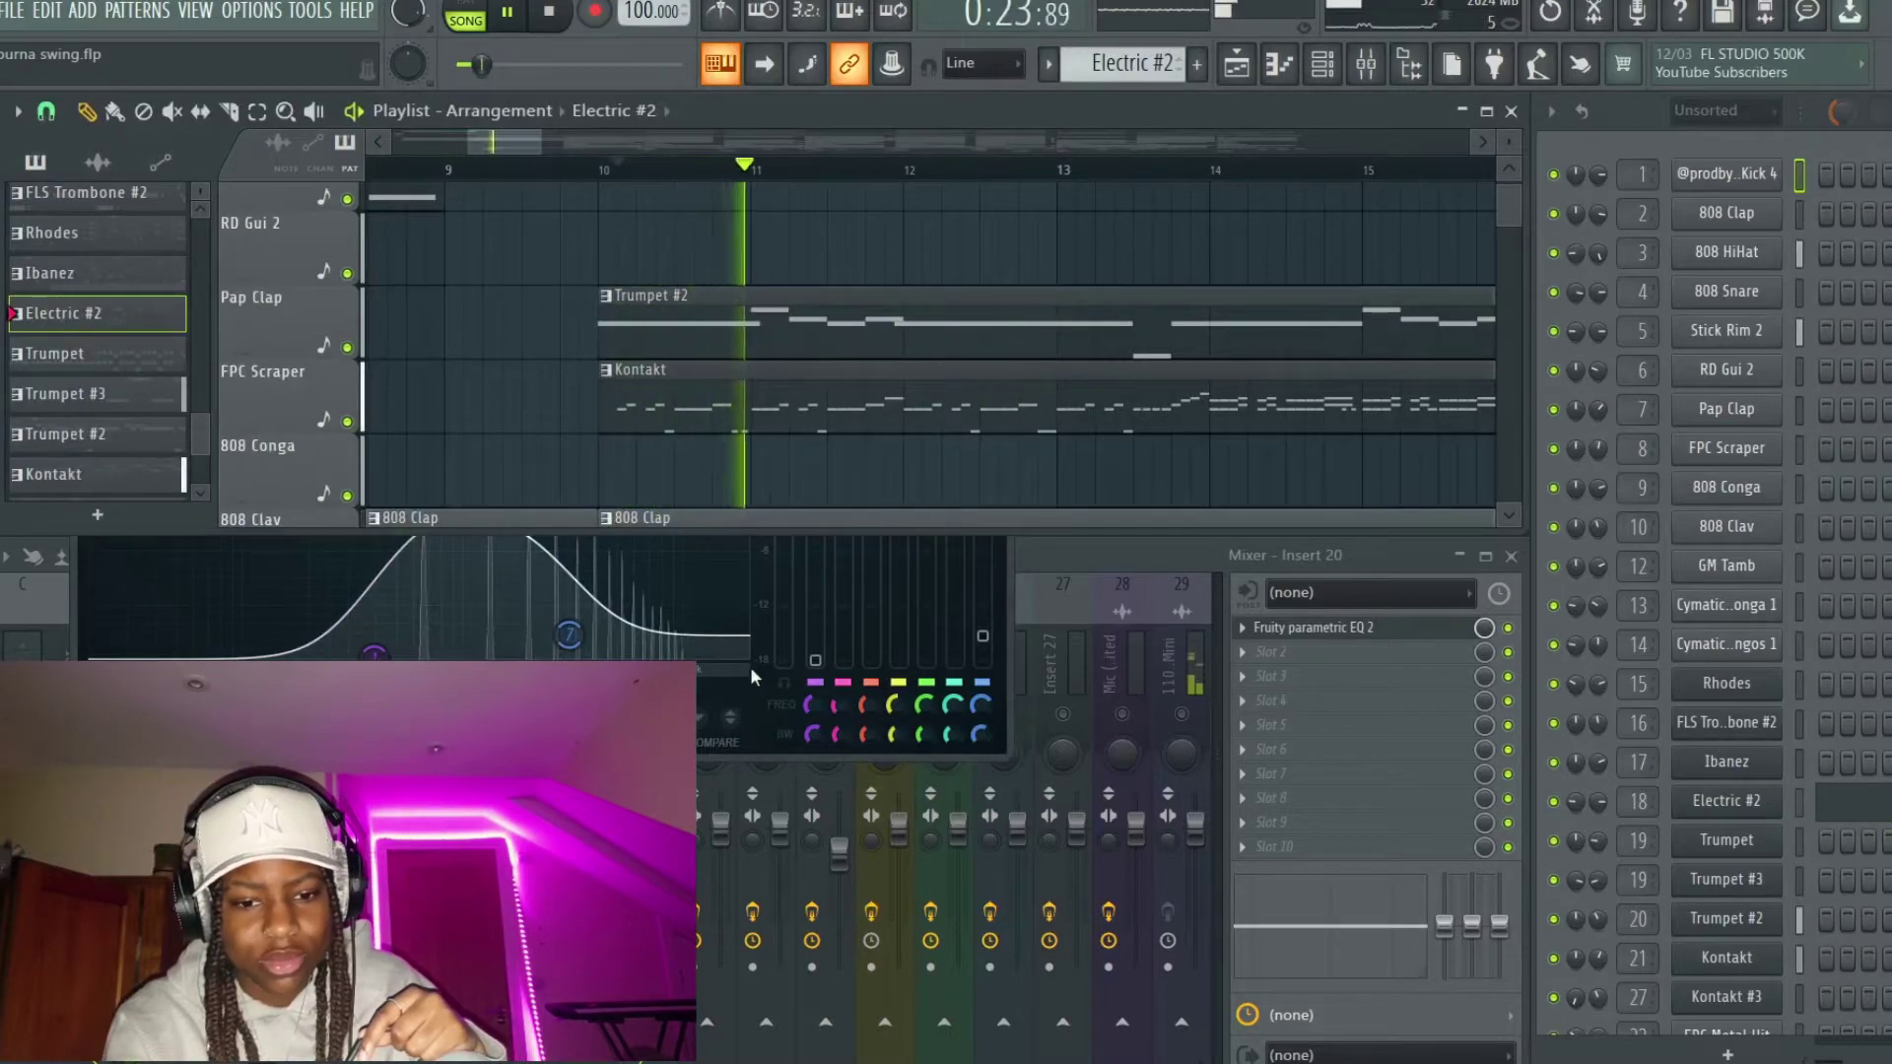
left_click(760, 719)
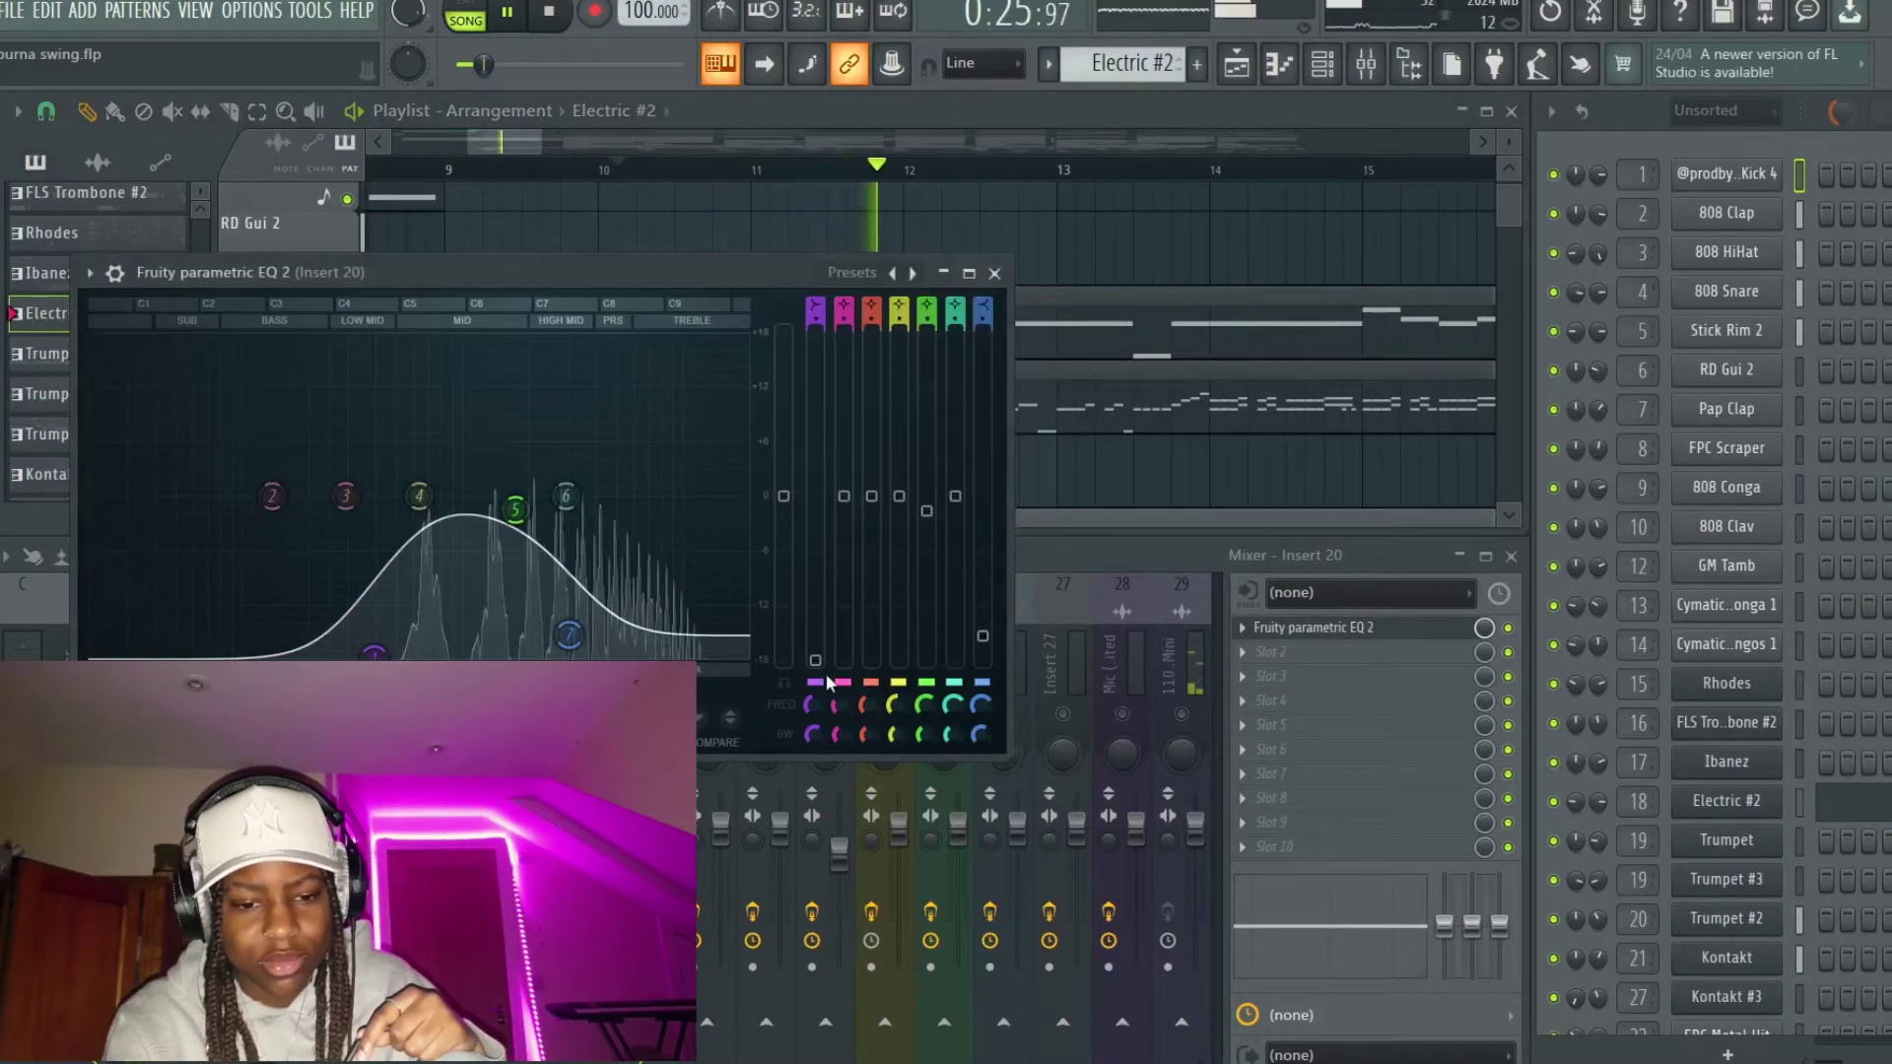
key("space")
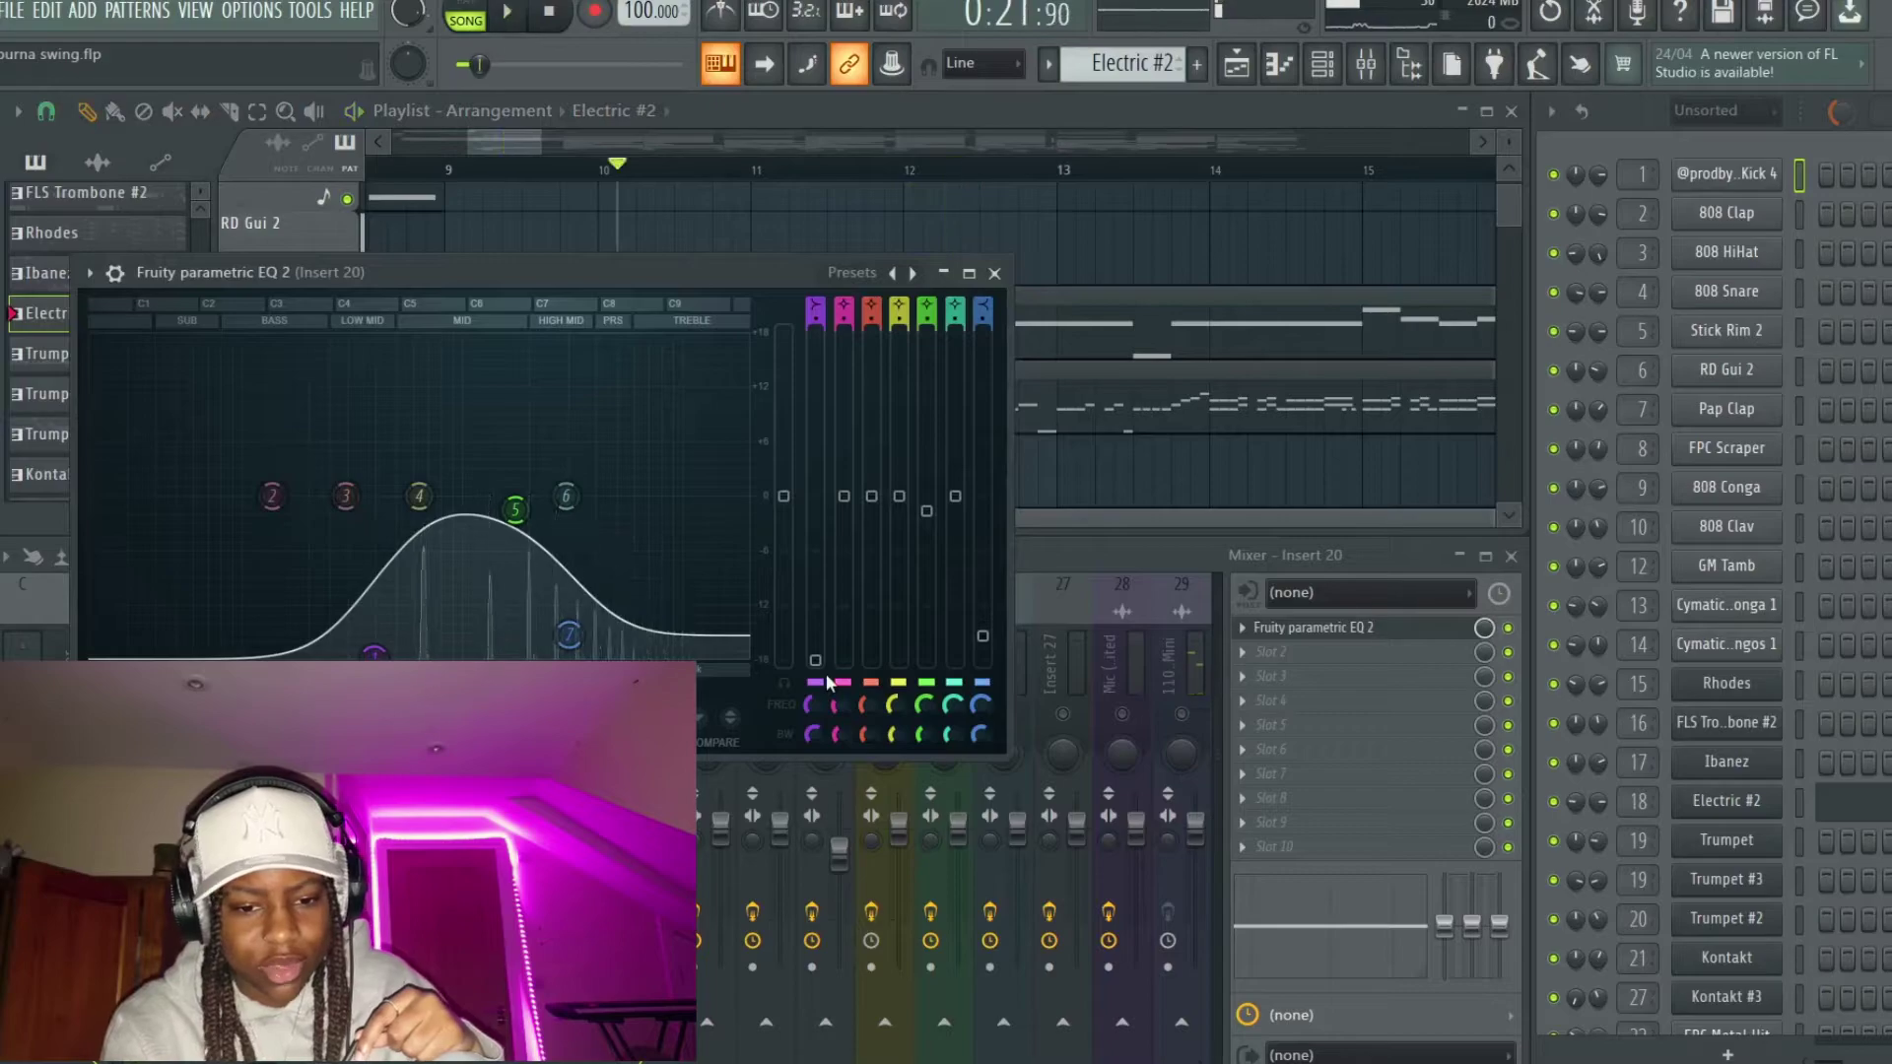
left_click(733, 729)
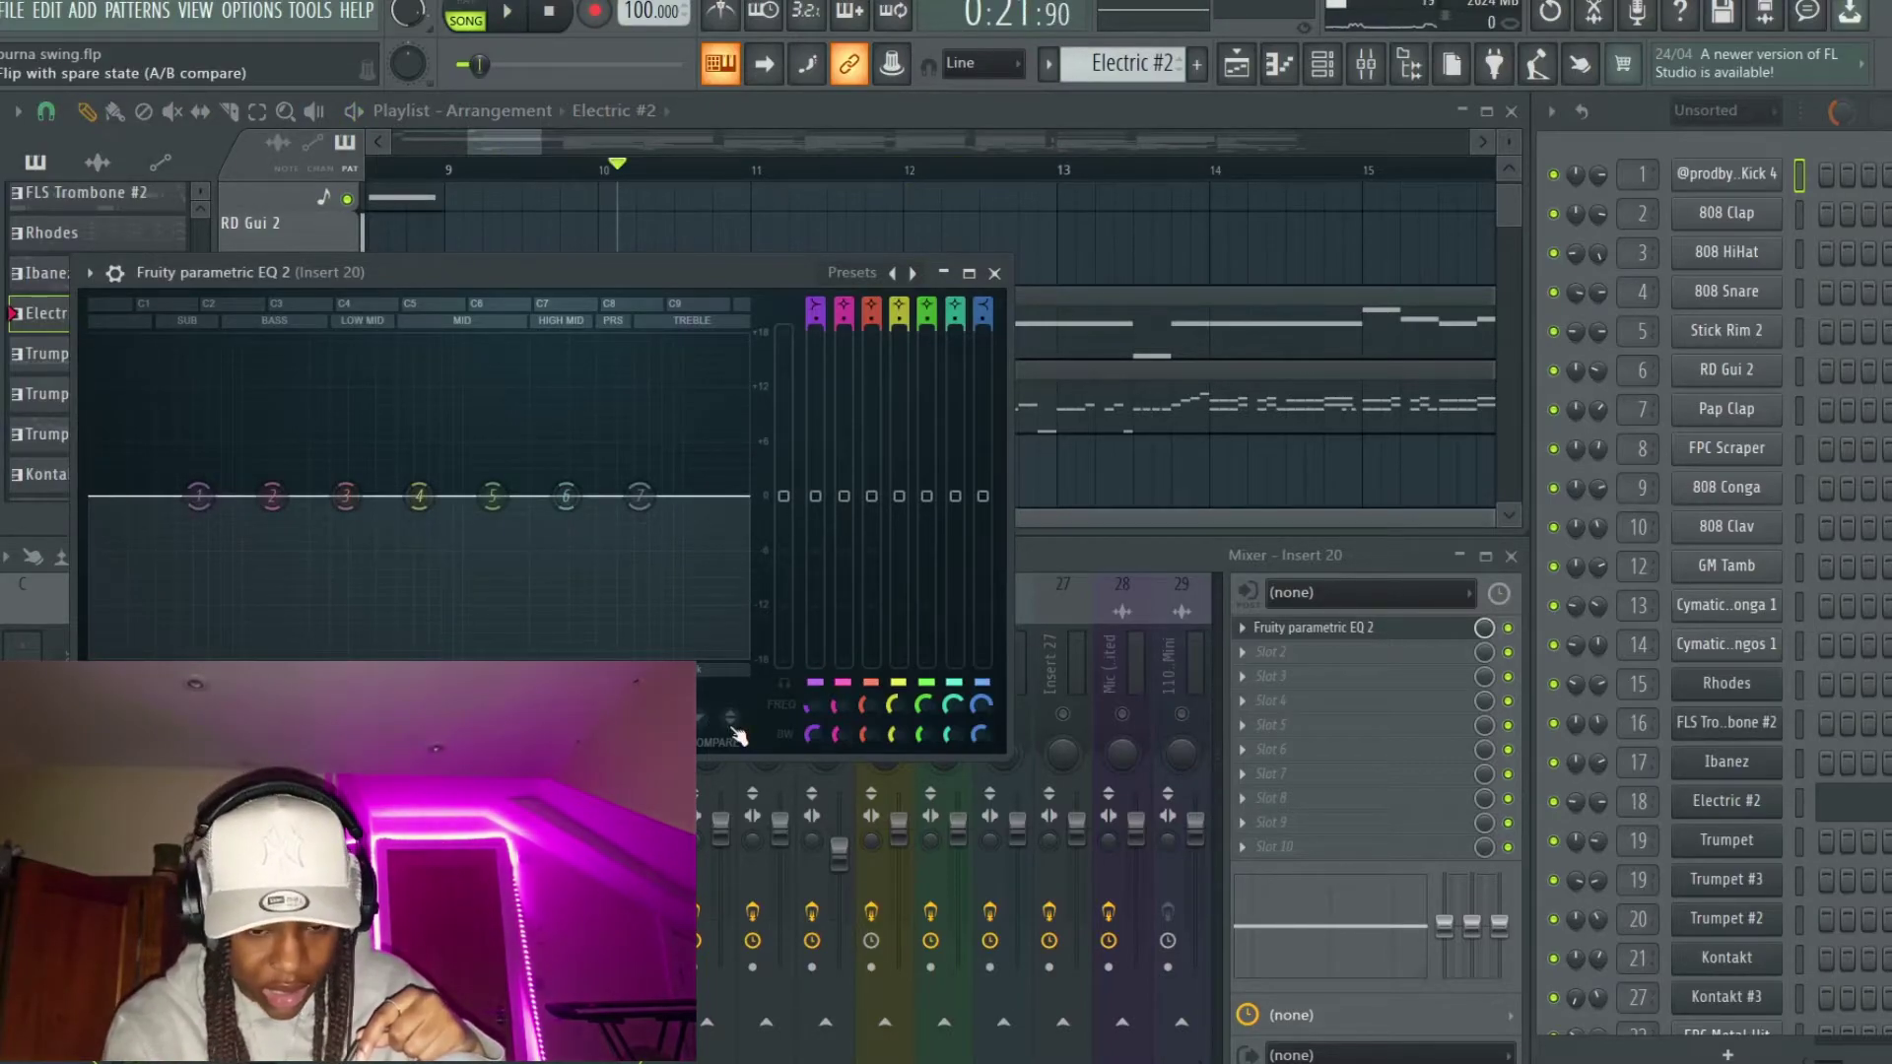
key("space")
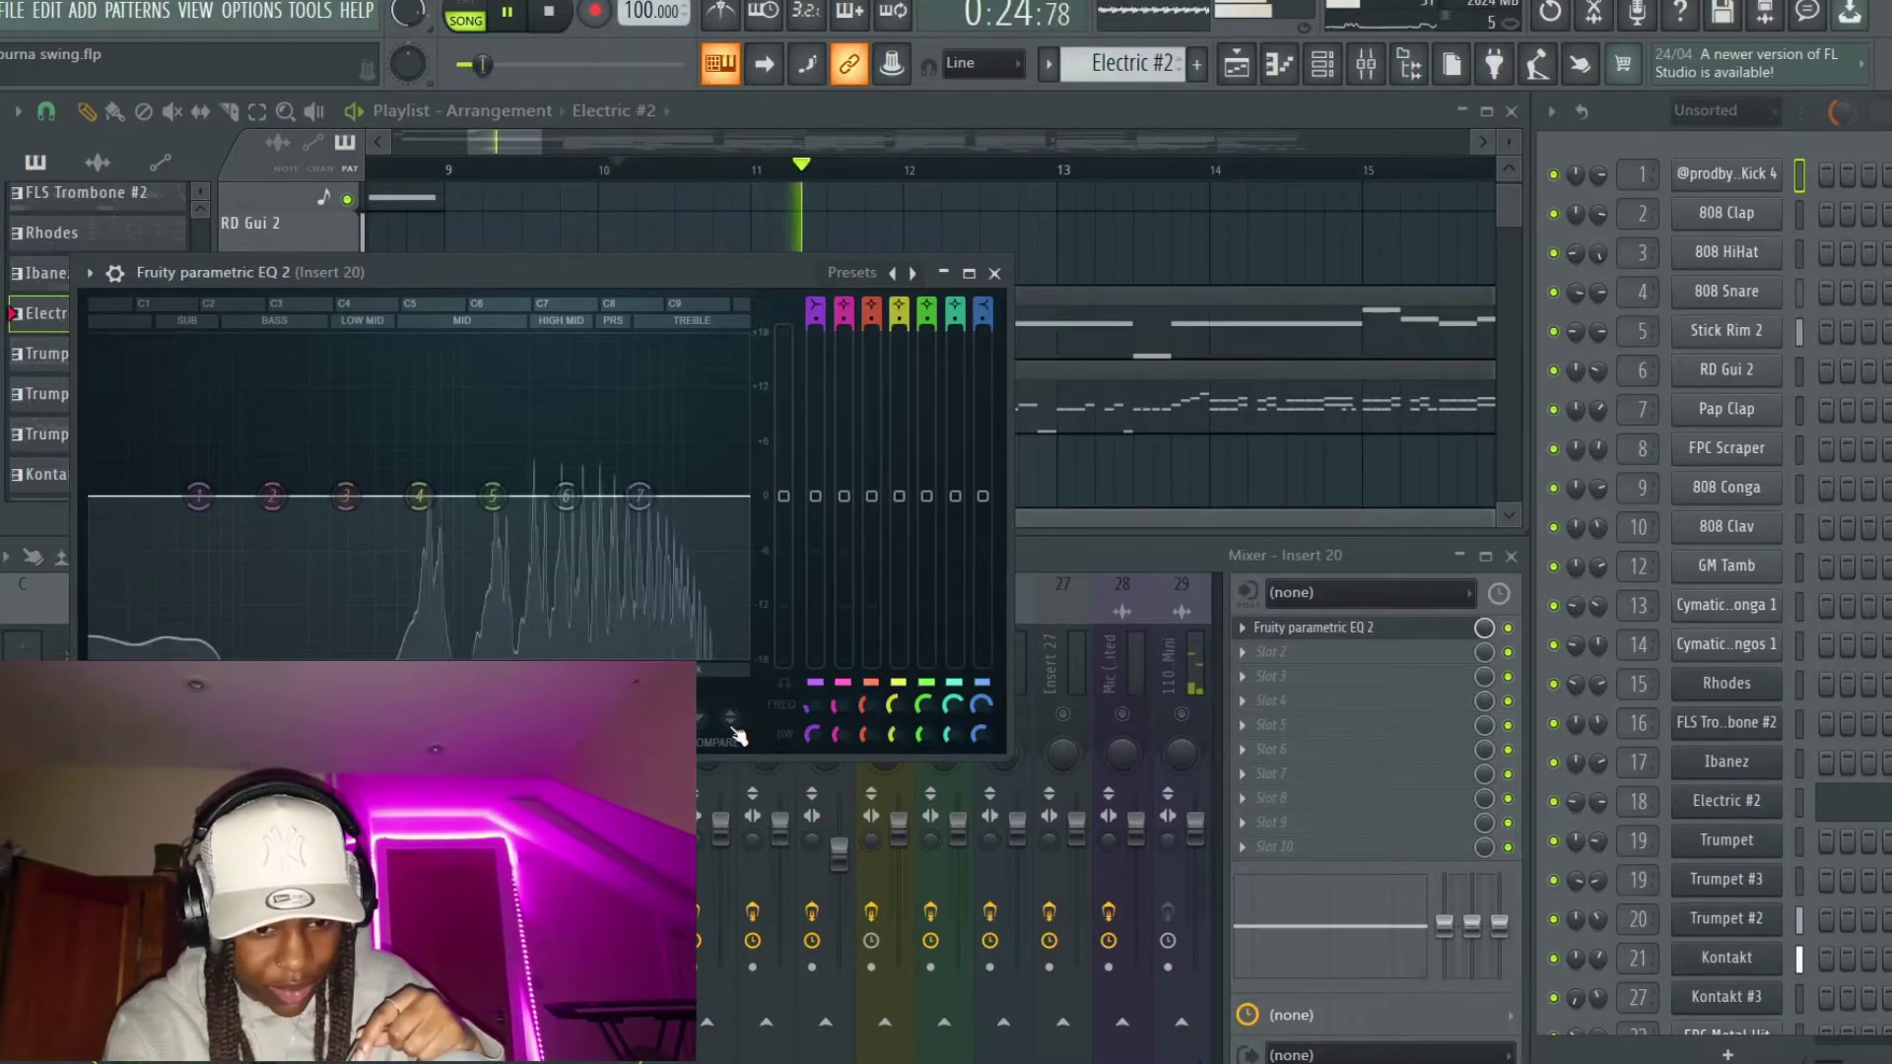
key("space")
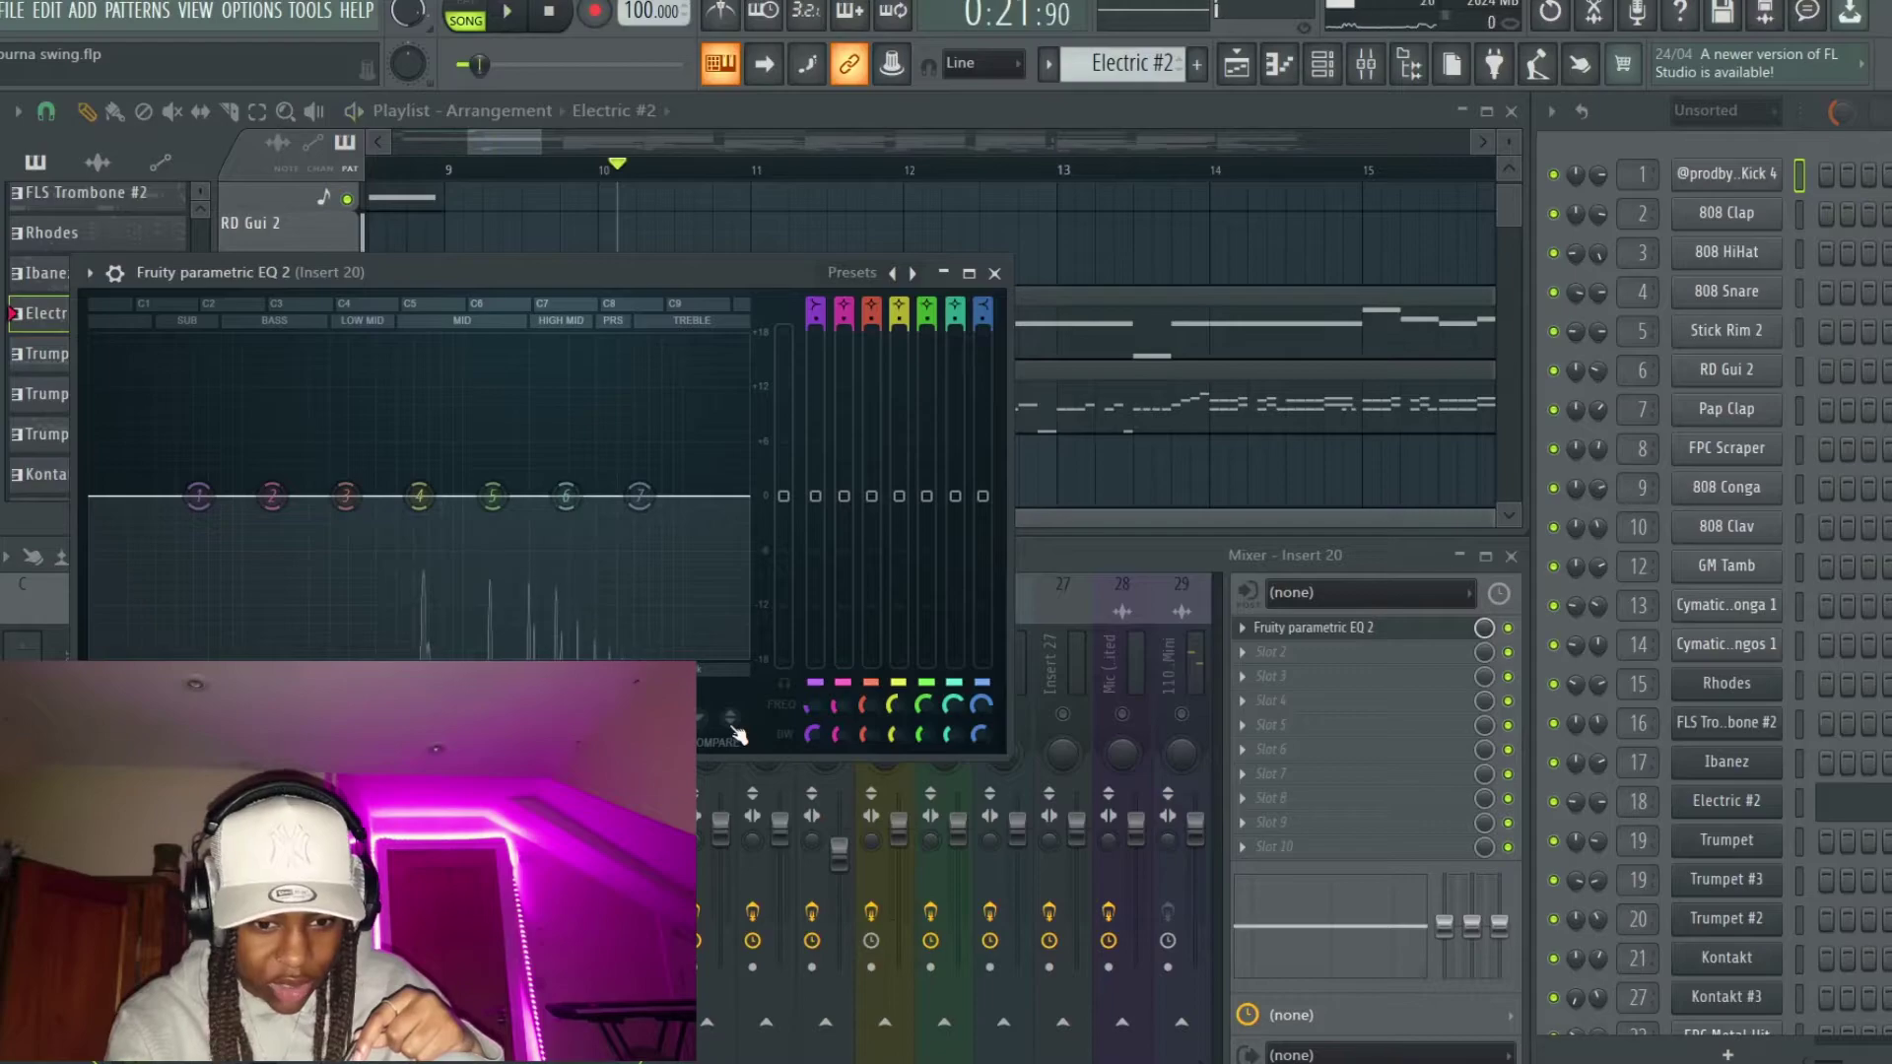
left_click(733, 728)
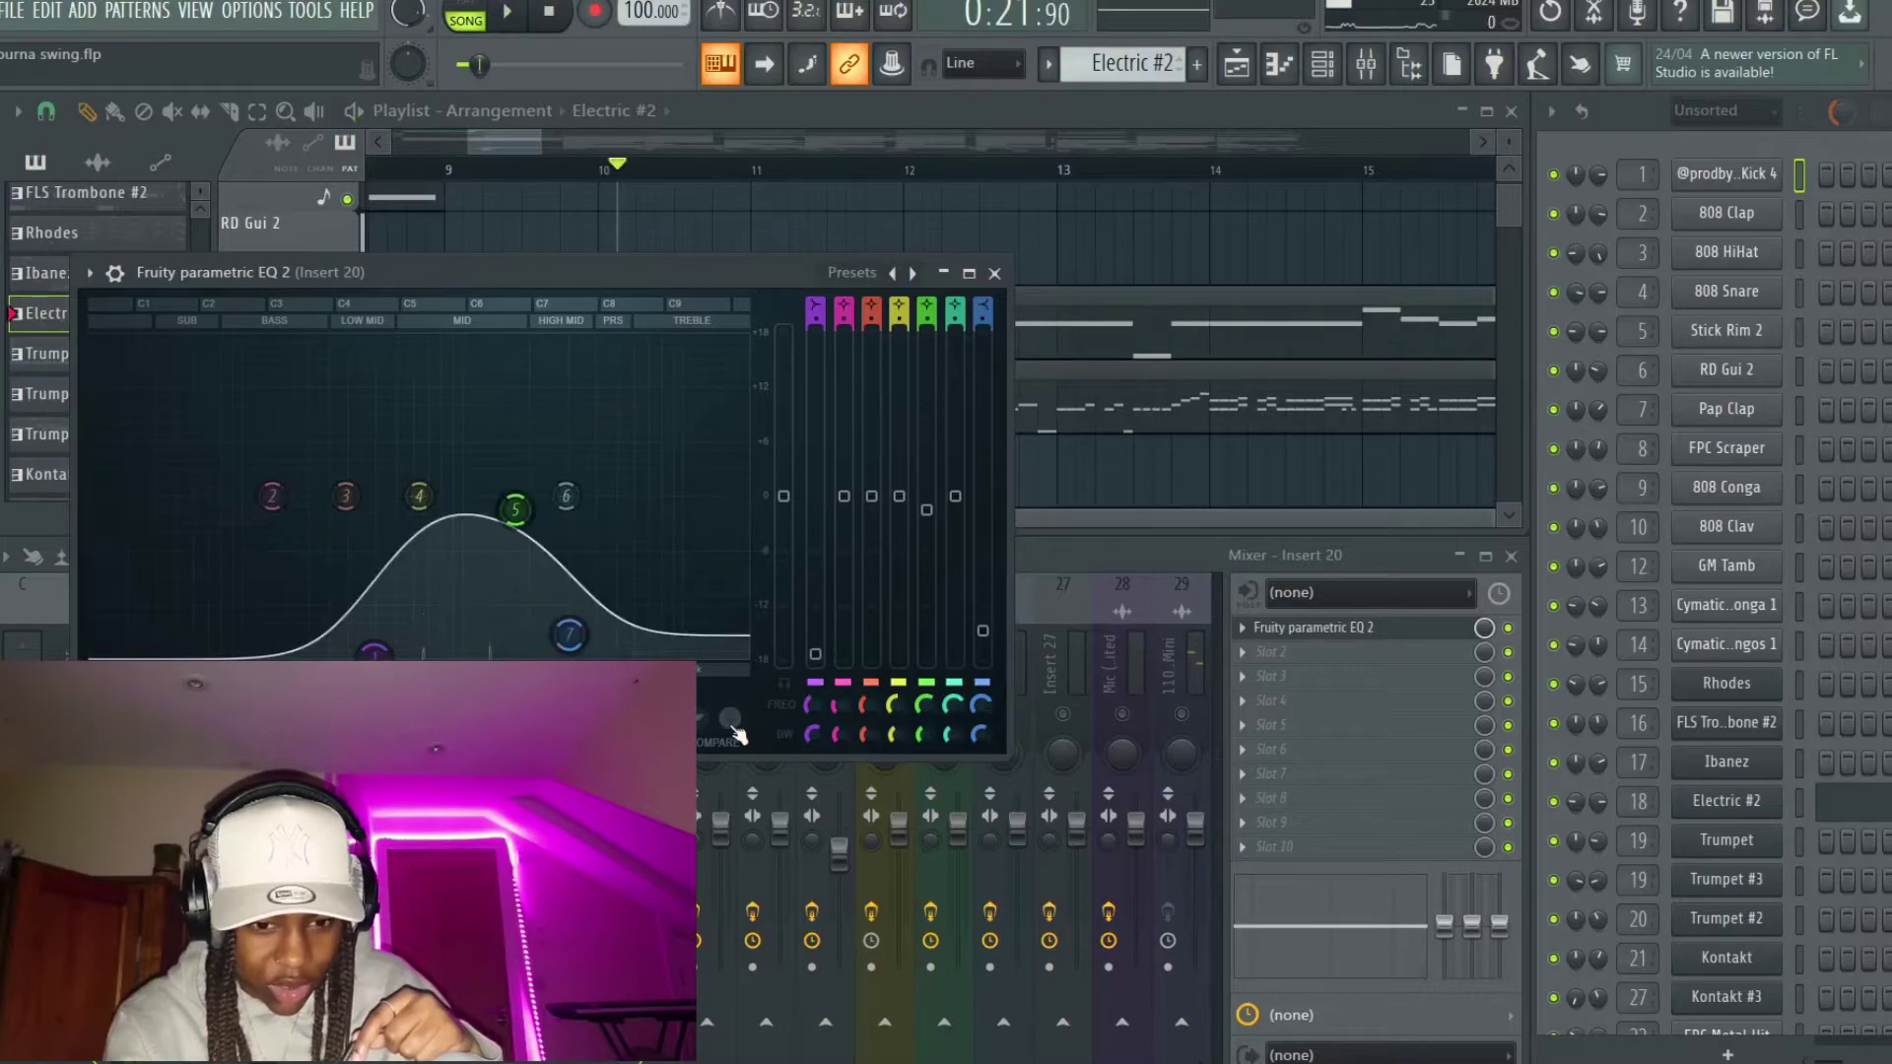
left_click(996, 273)
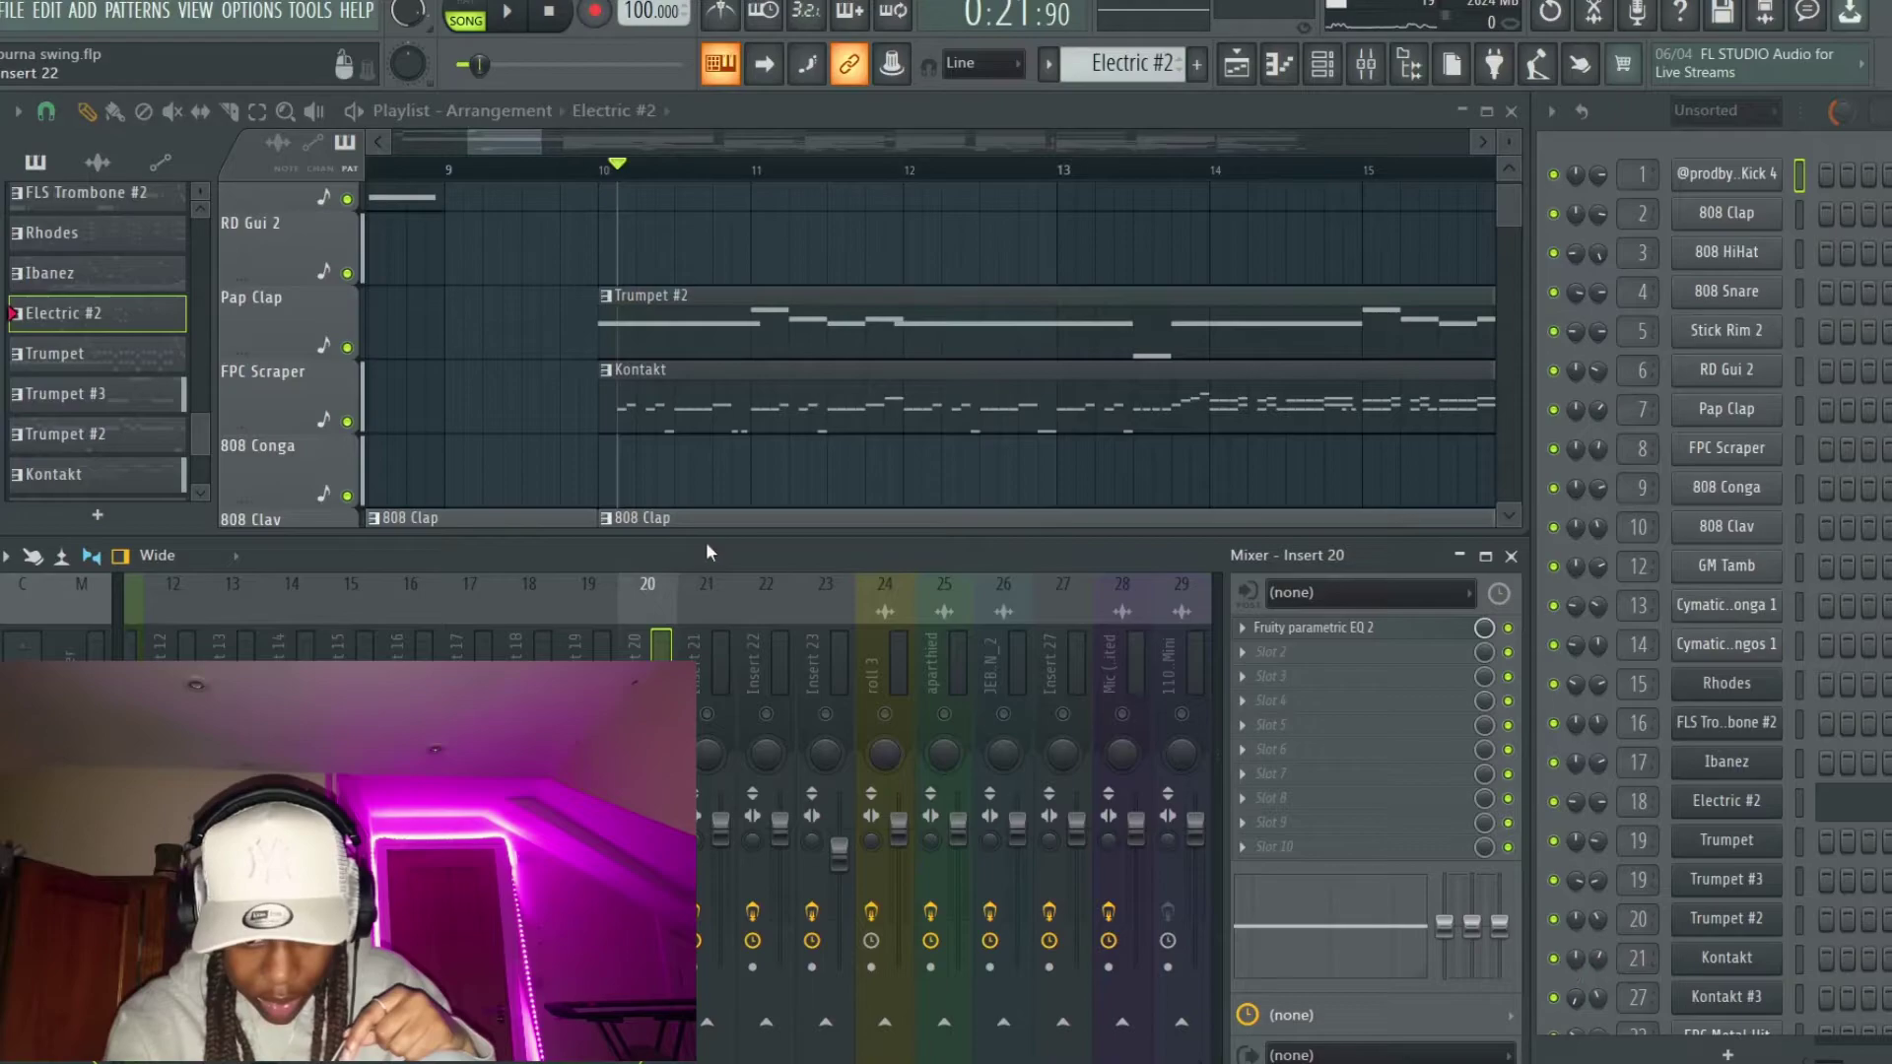
Step: Solo Insert 21 and audition the Kontakt pattern from bar 10
left_click(708, 581)
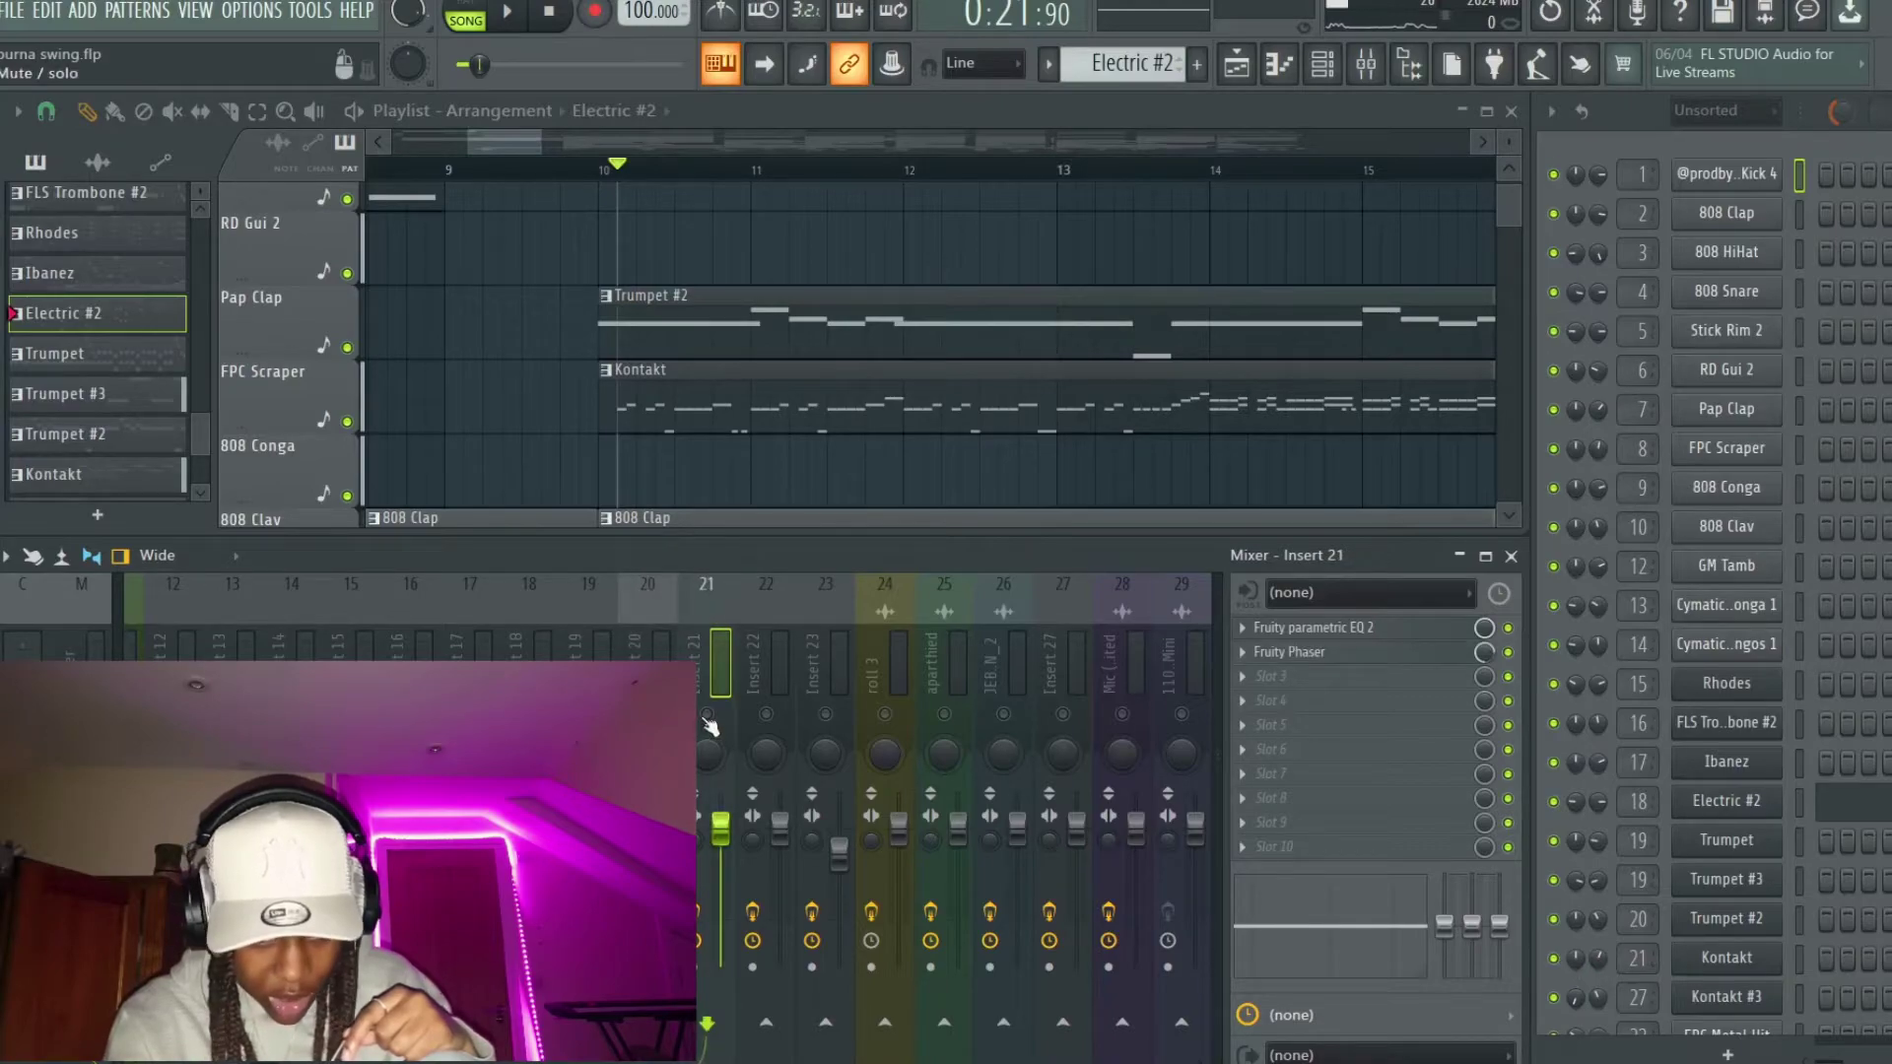
scroll(907, 407, "down", 3)
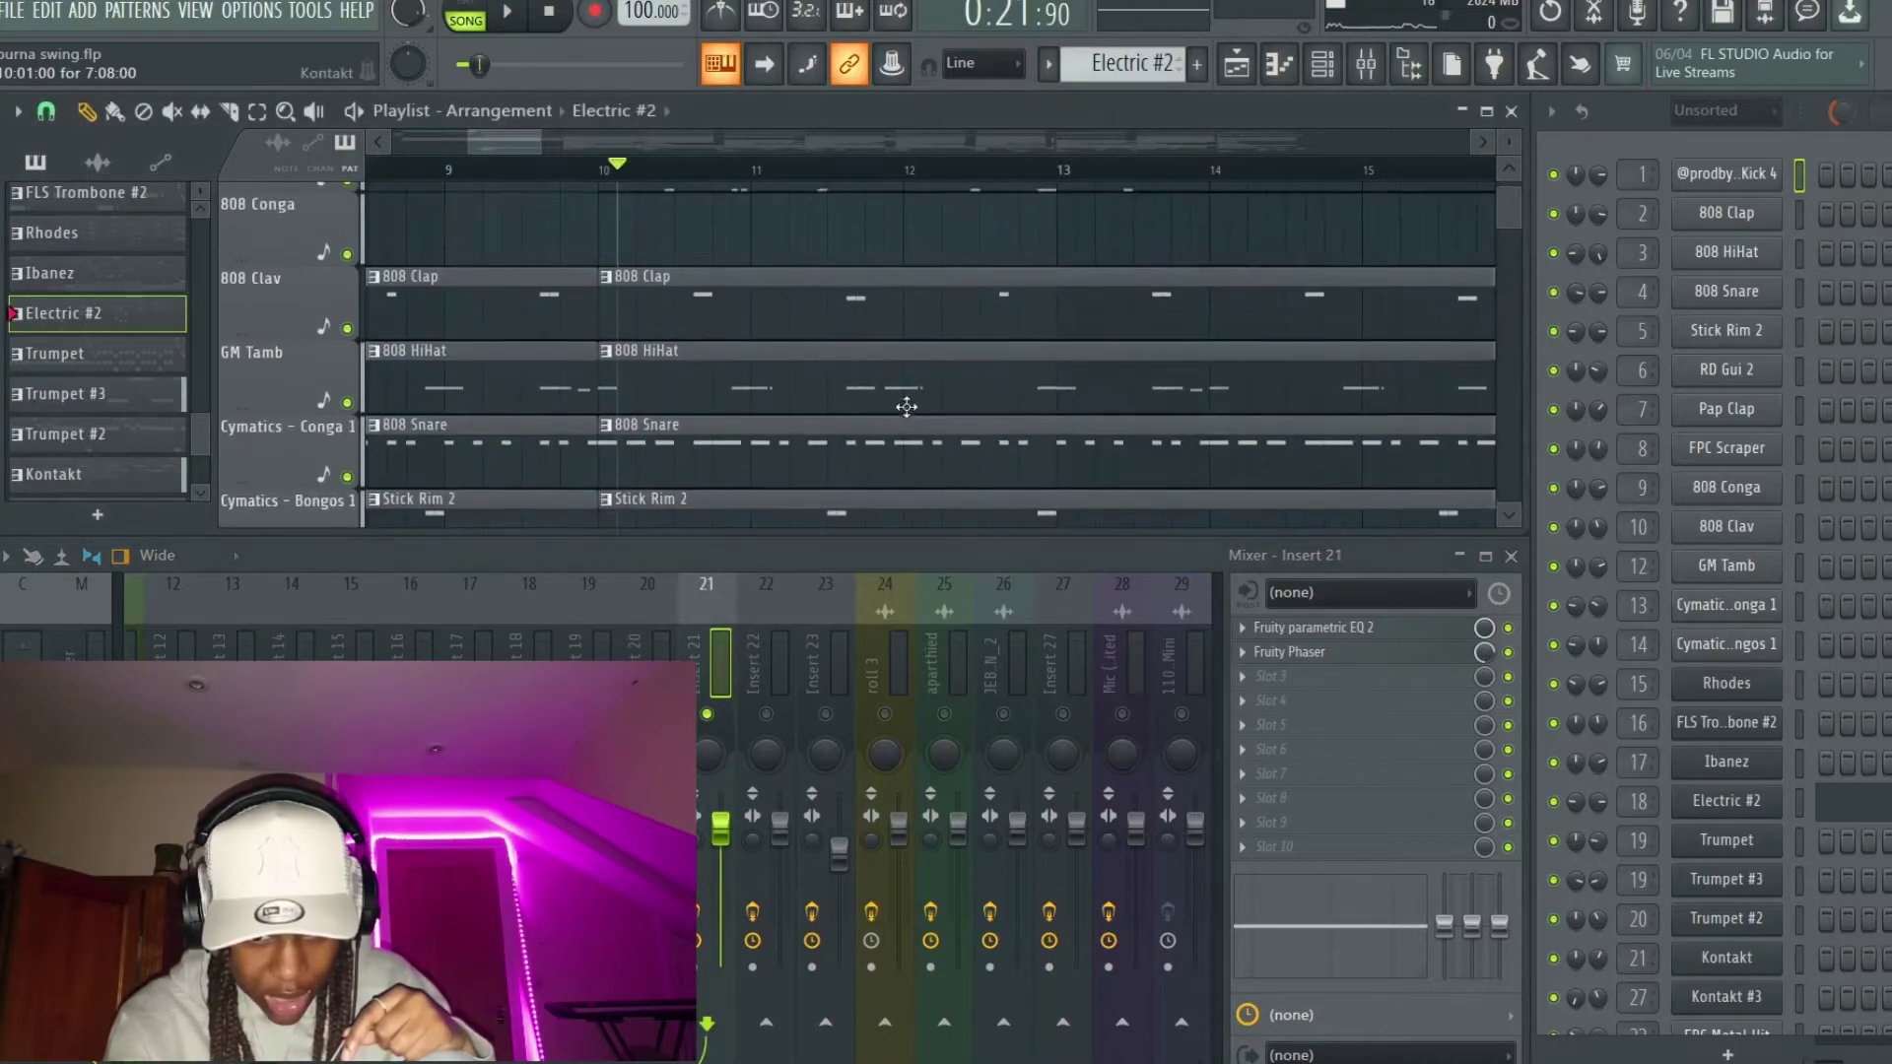
scroll(907, 407, "up", 3)
key("space")
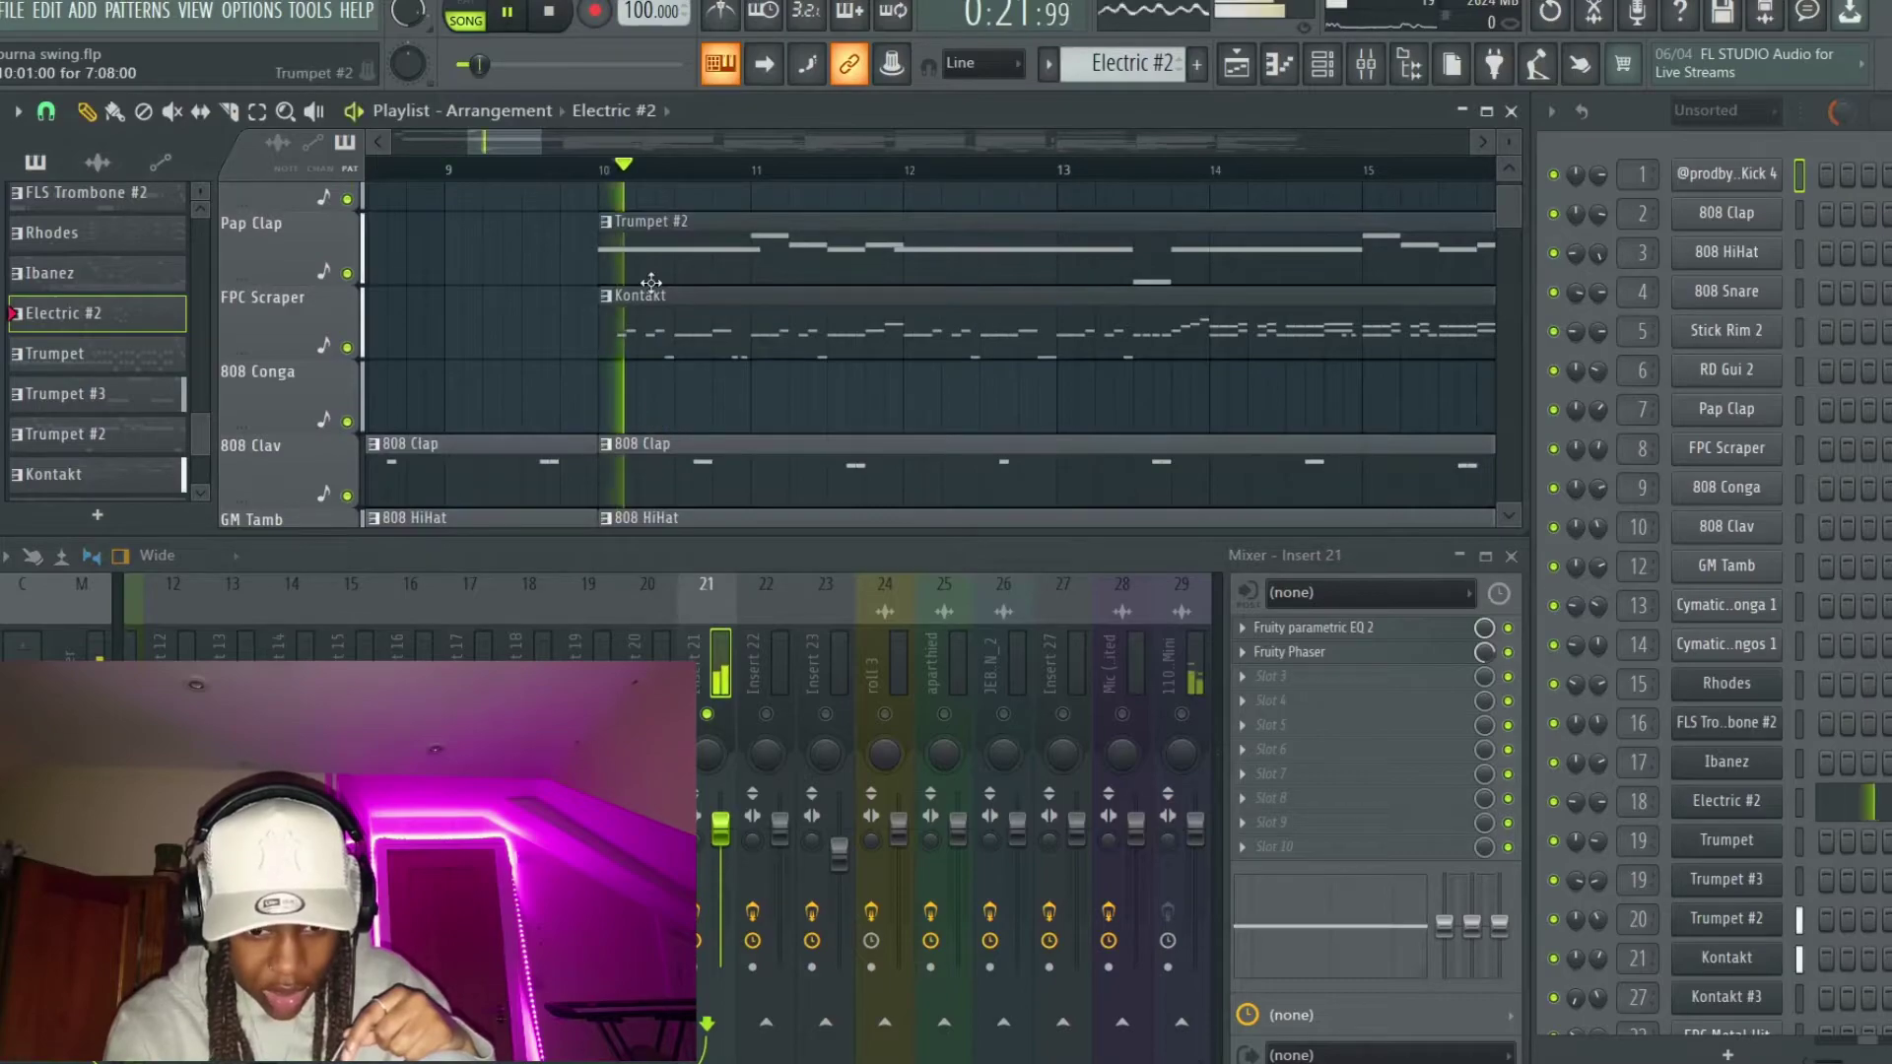
key("space")
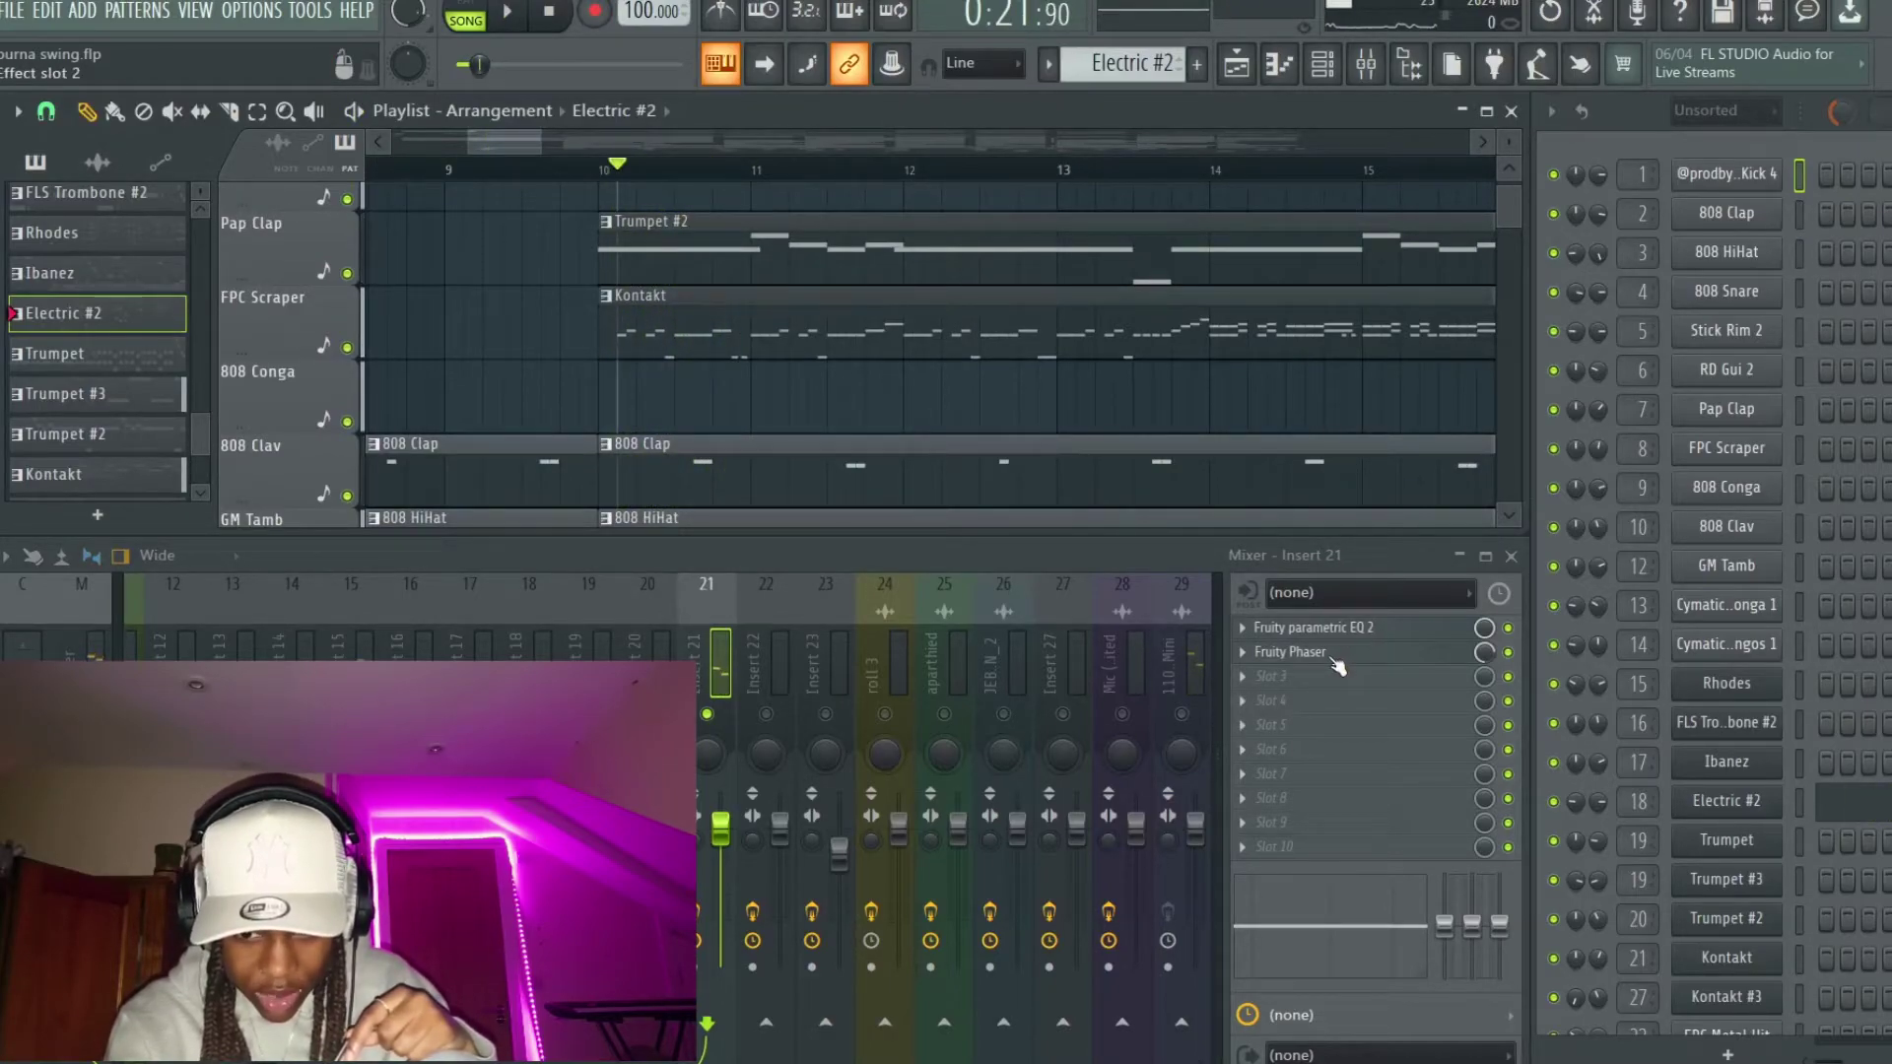
Step: Inspect Insert 21's Fruity Phaser and Fruity parametric EQ 2 settings, and view the Kontakt pattern's notes in the piano roll
left_click(1392, 658)
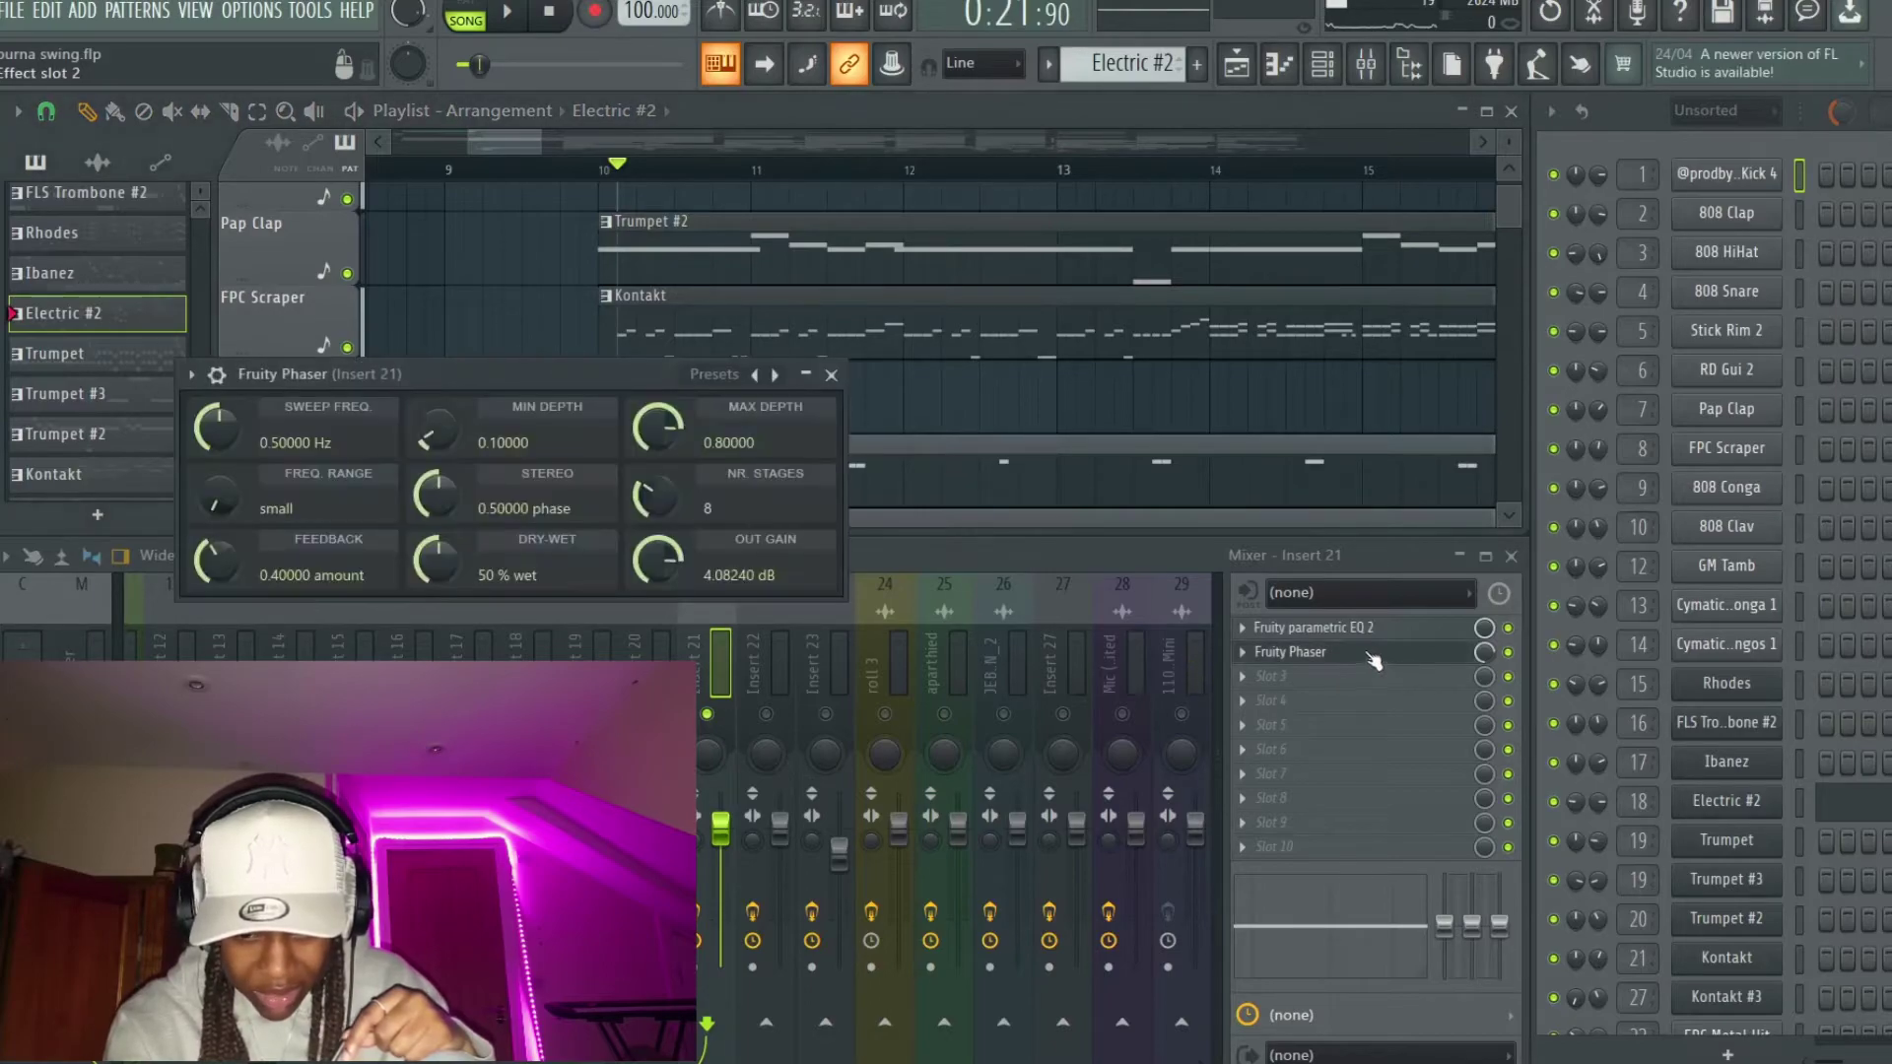
left_click(831, 375)
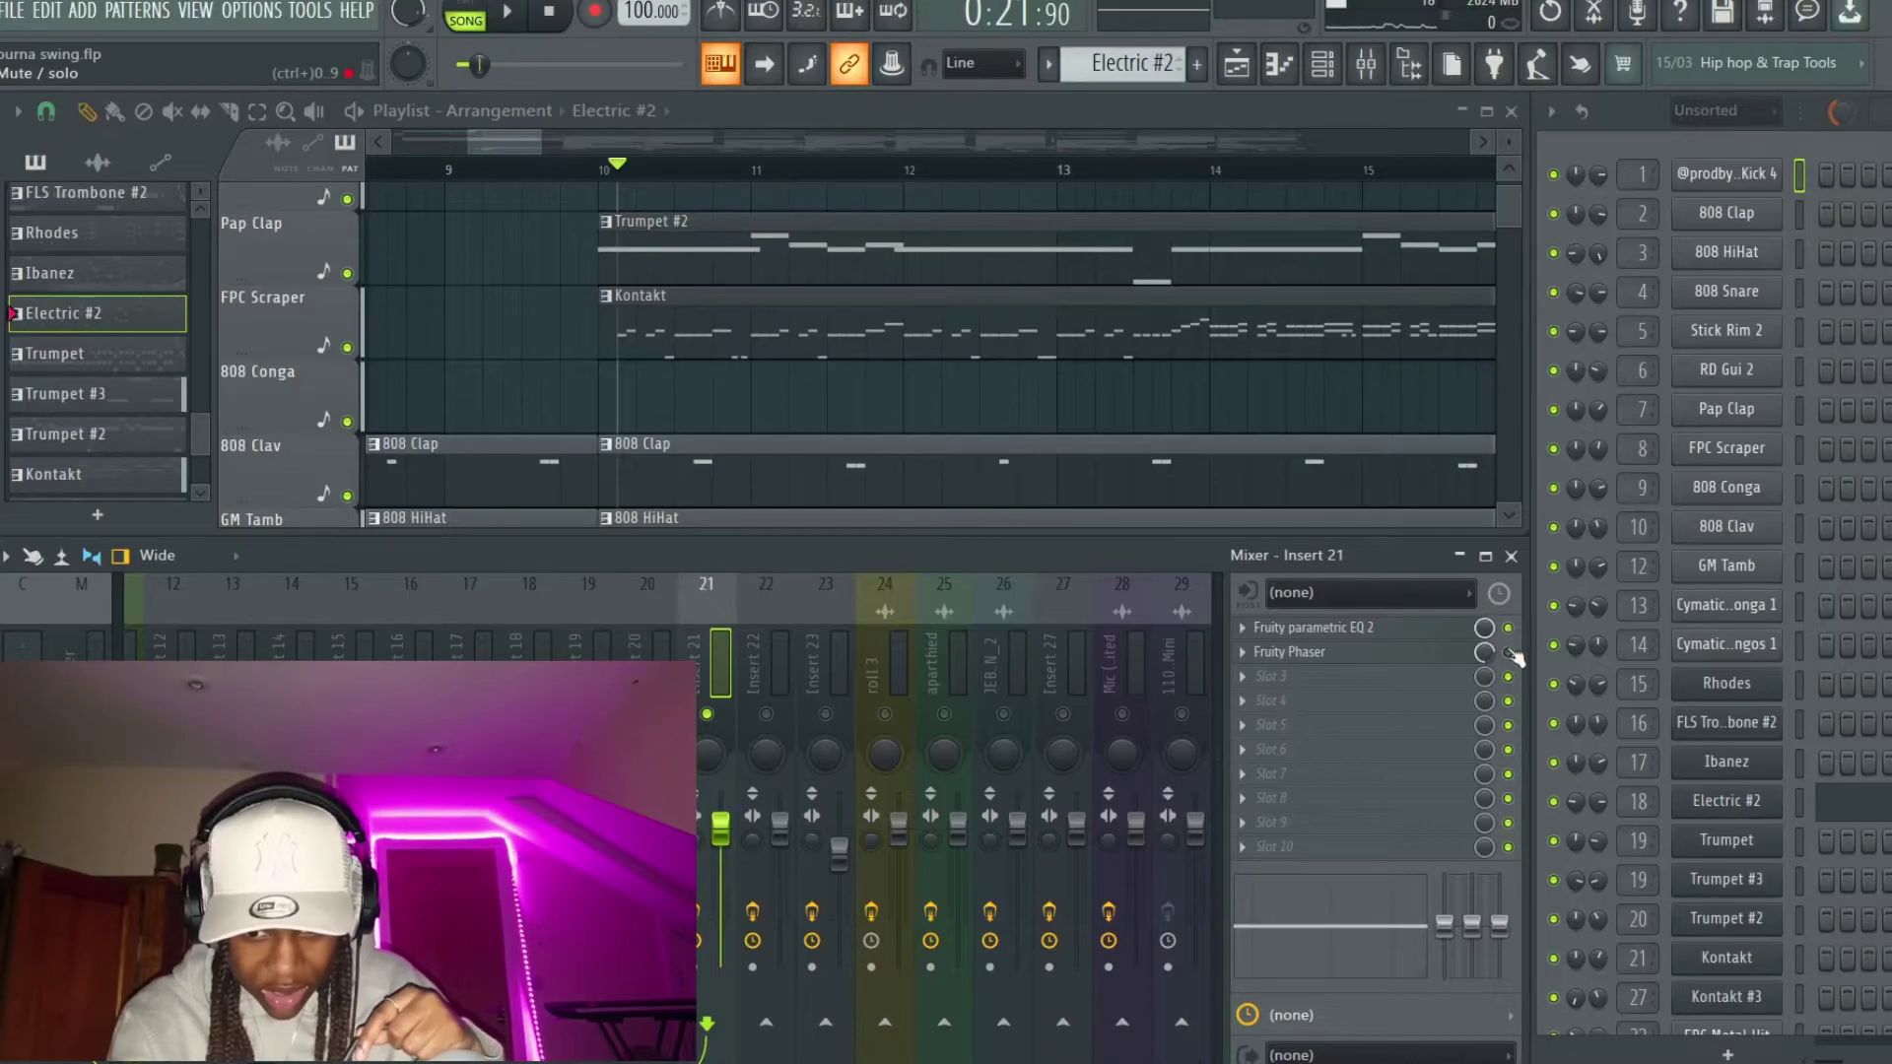
left_click(1425, 629)
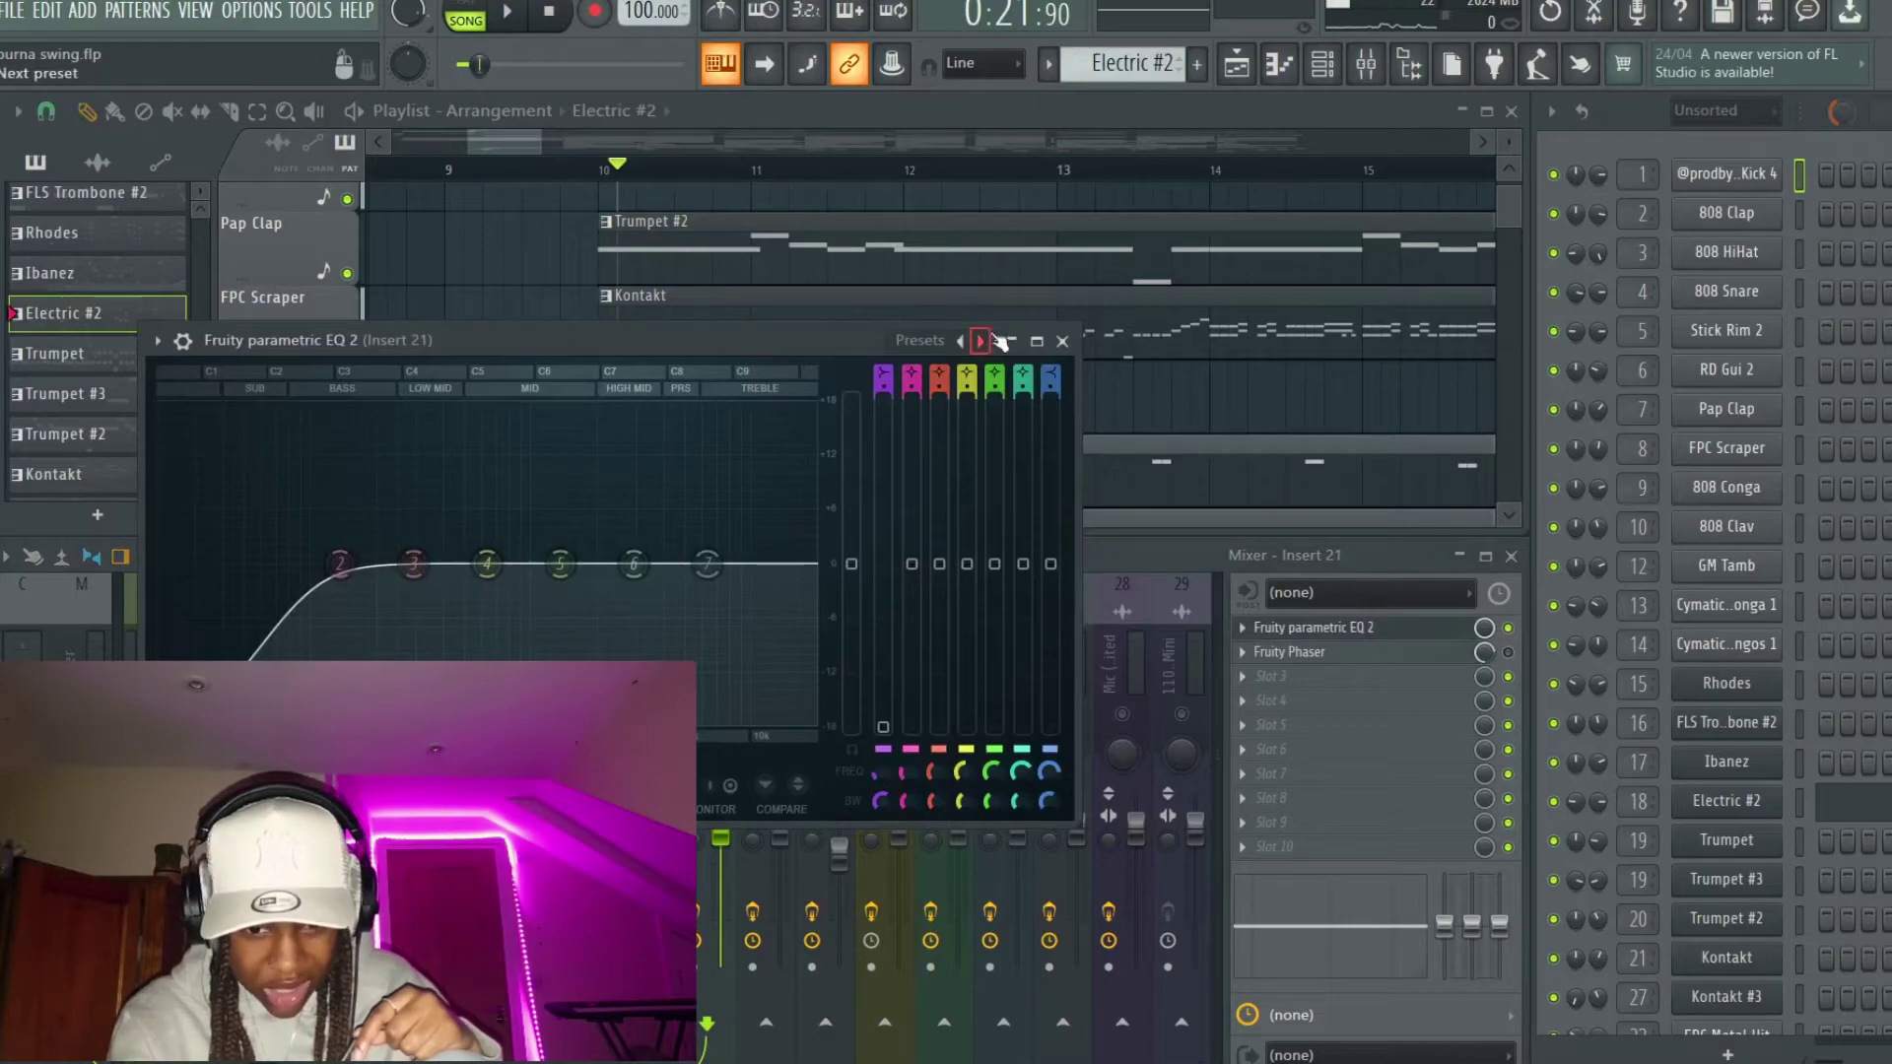
left_click(1063, 341)
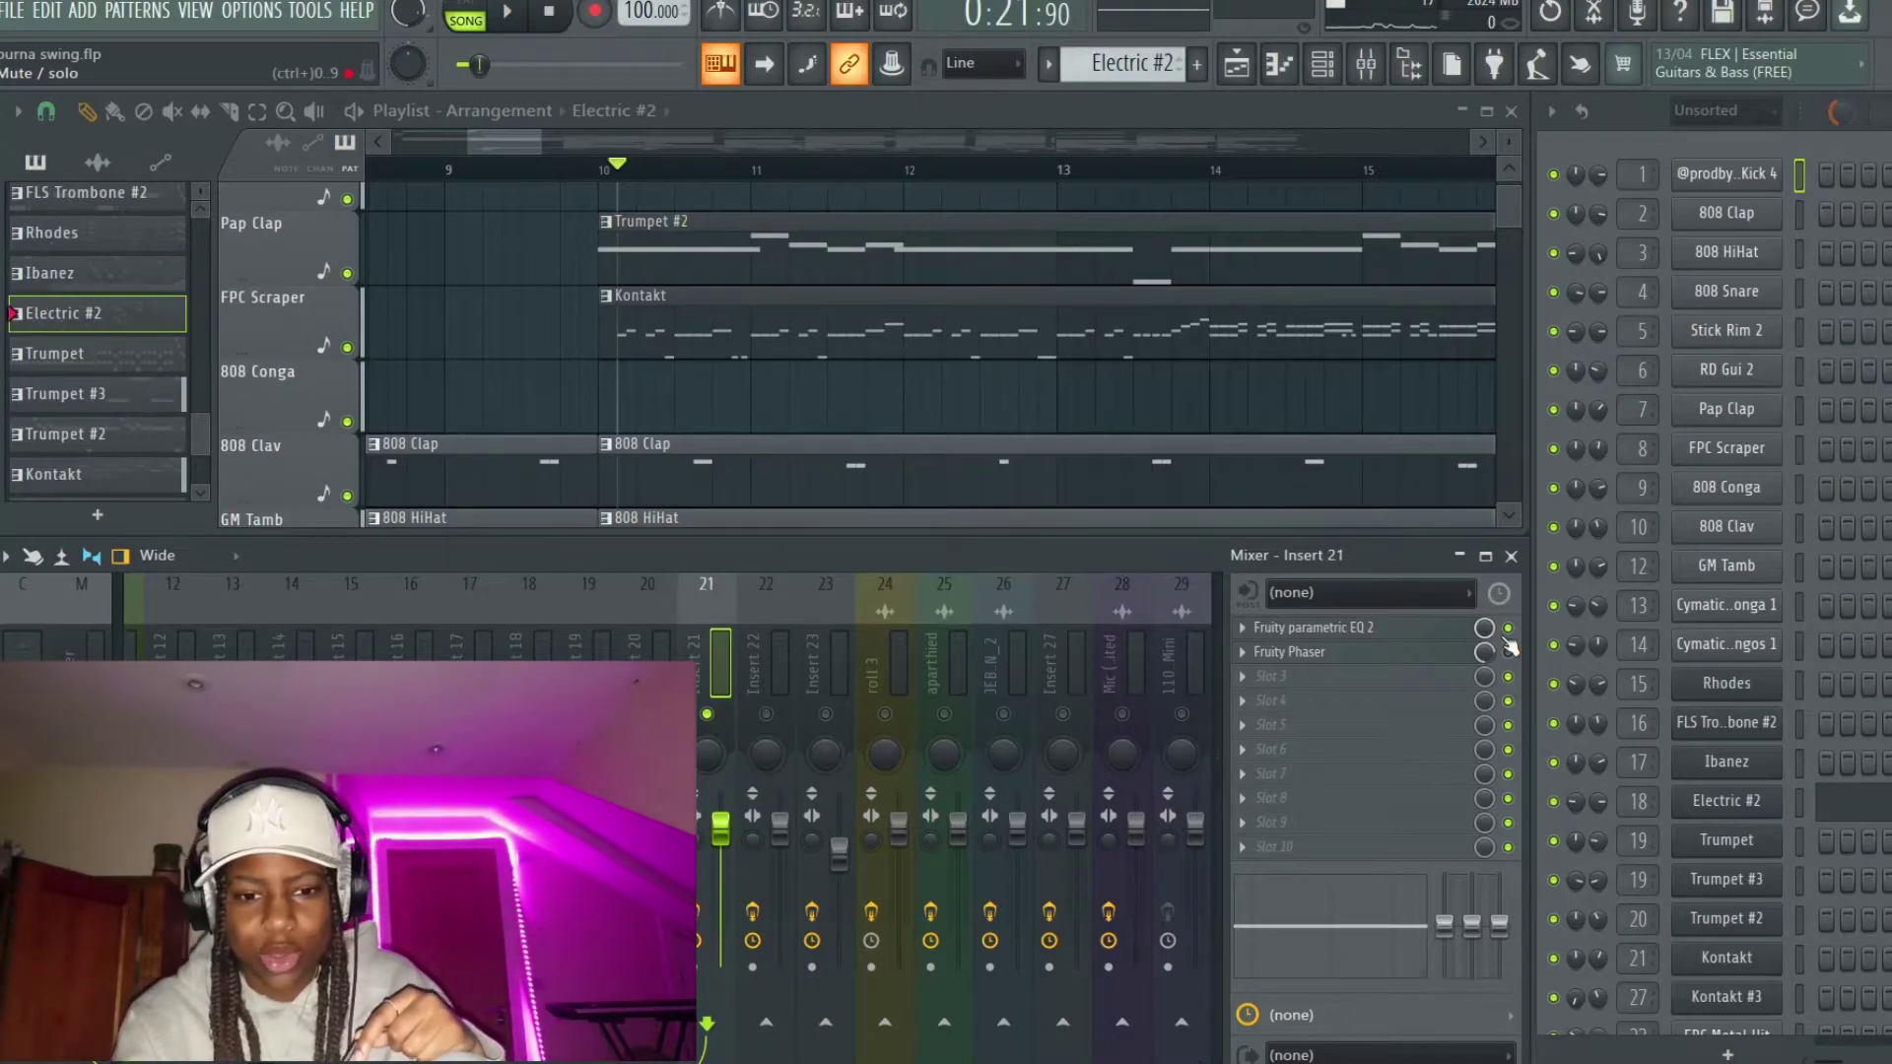
double_click(780, 350)
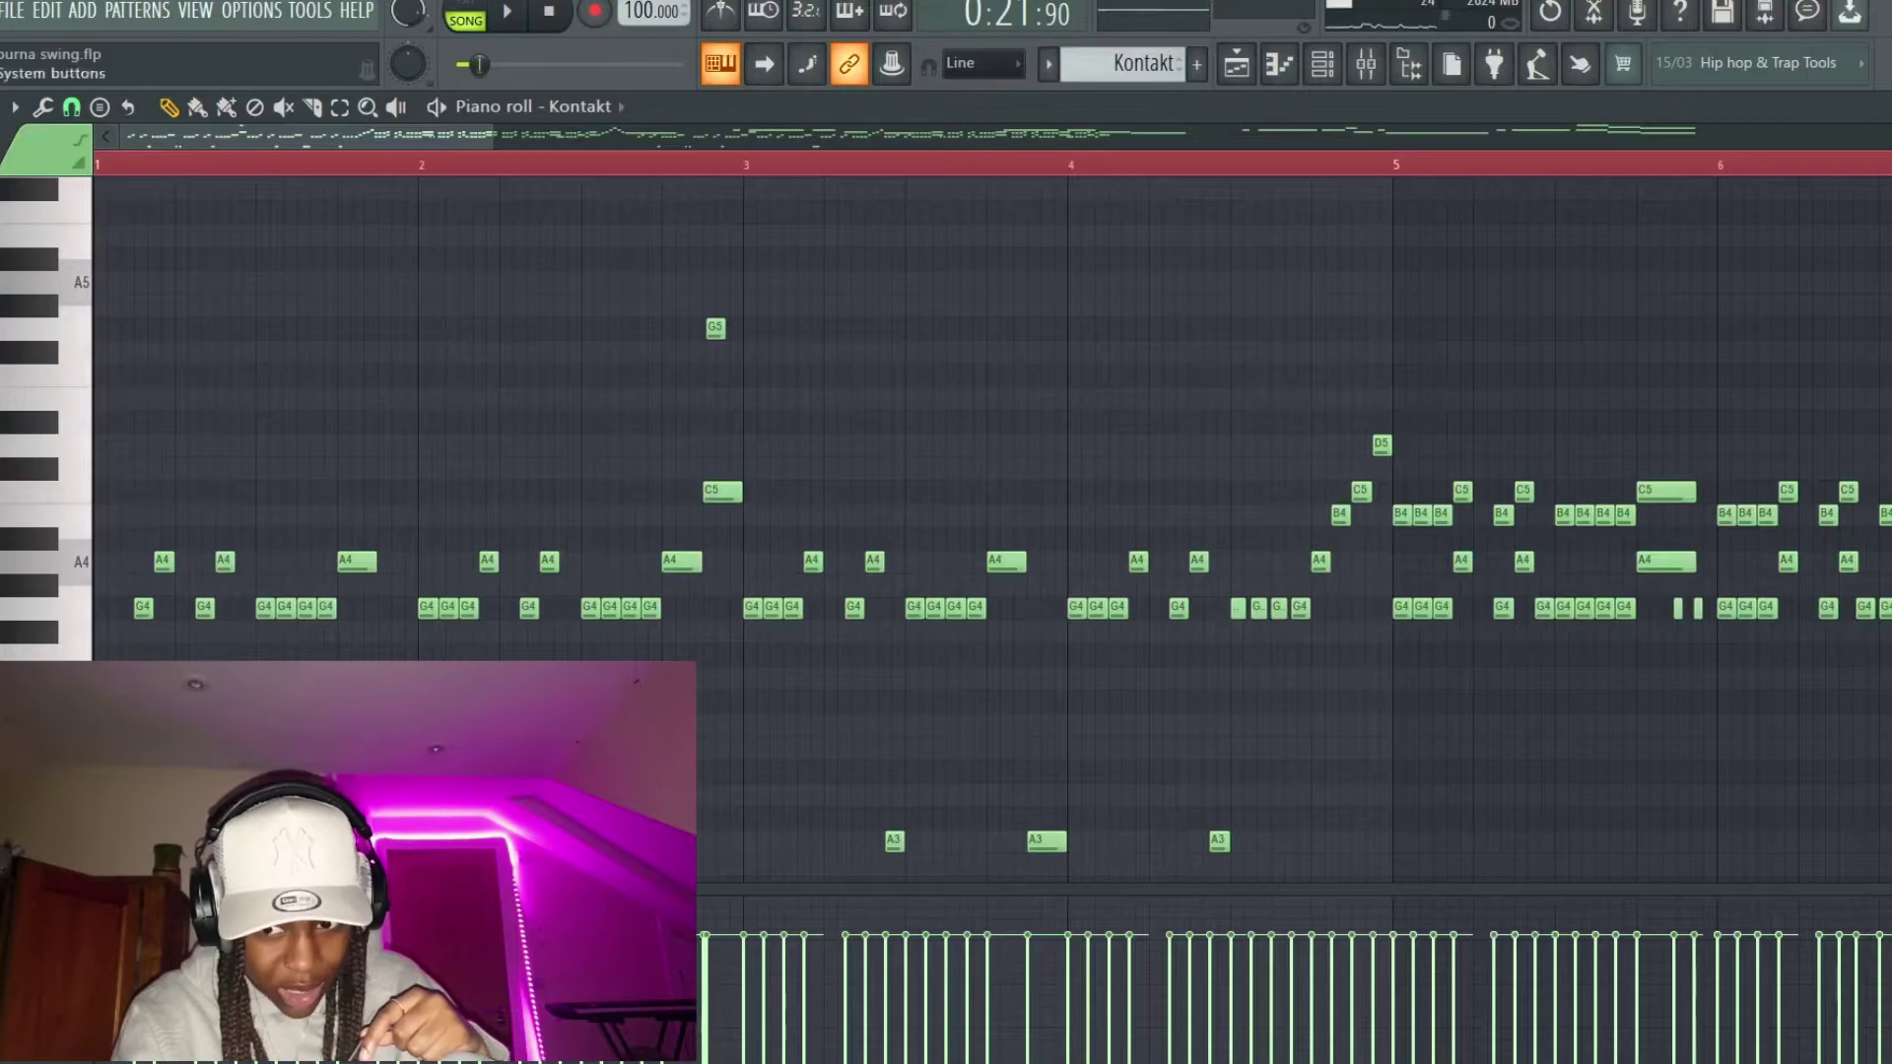
key("Escape")
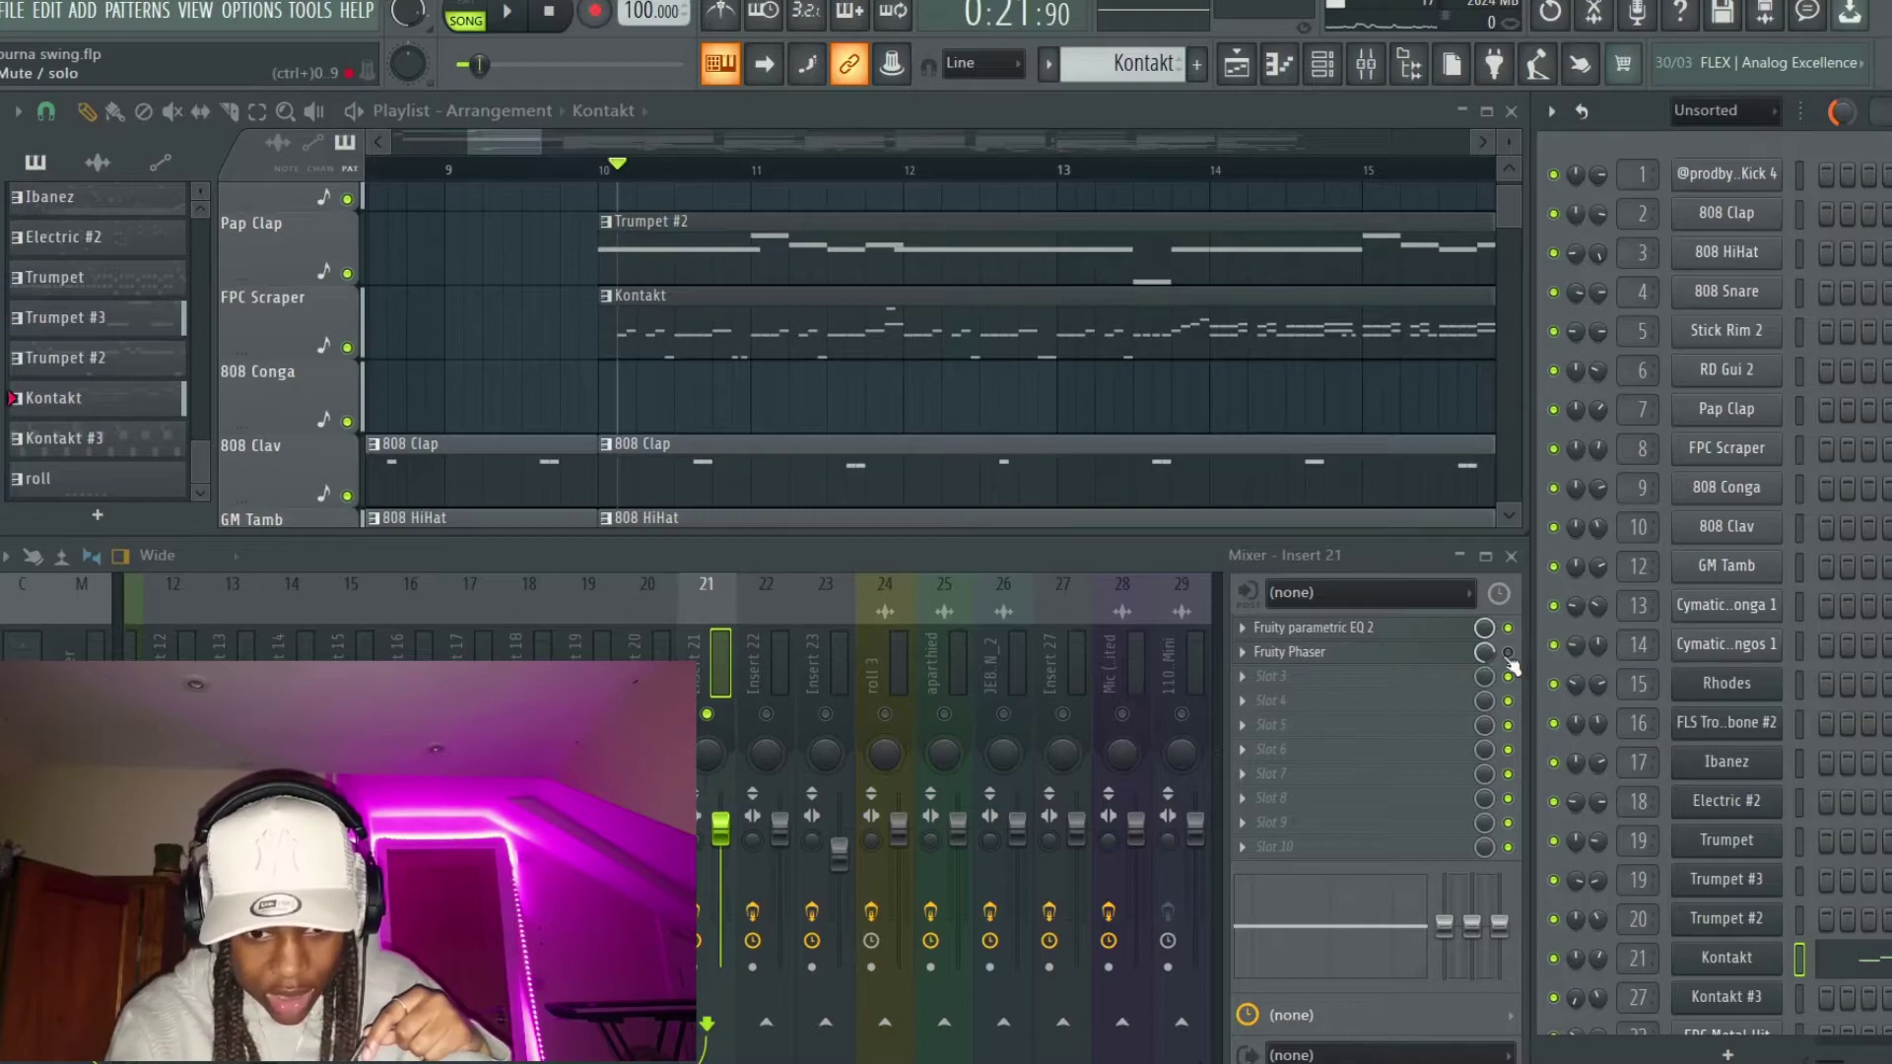
Step: Compare Insert 21 from bar 10 with Fruity Phaser bypassed and enabled
key("space")
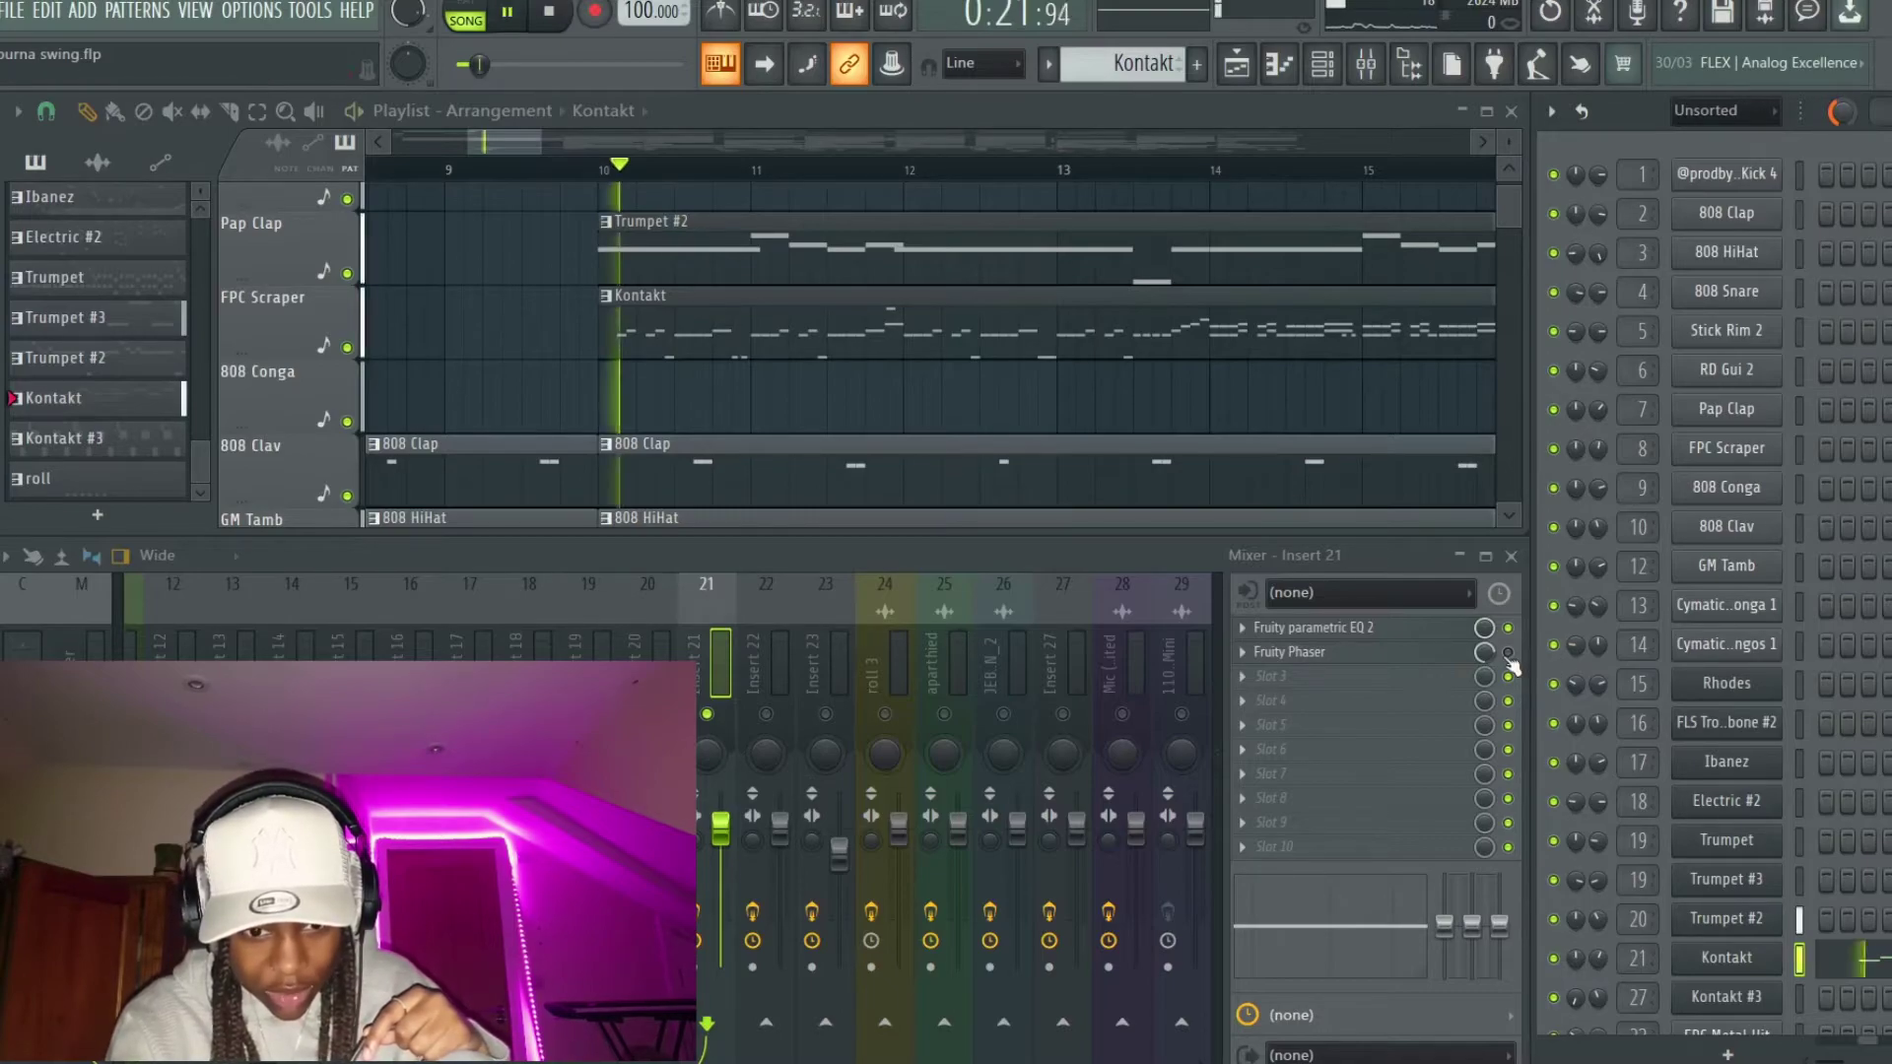
key("space")
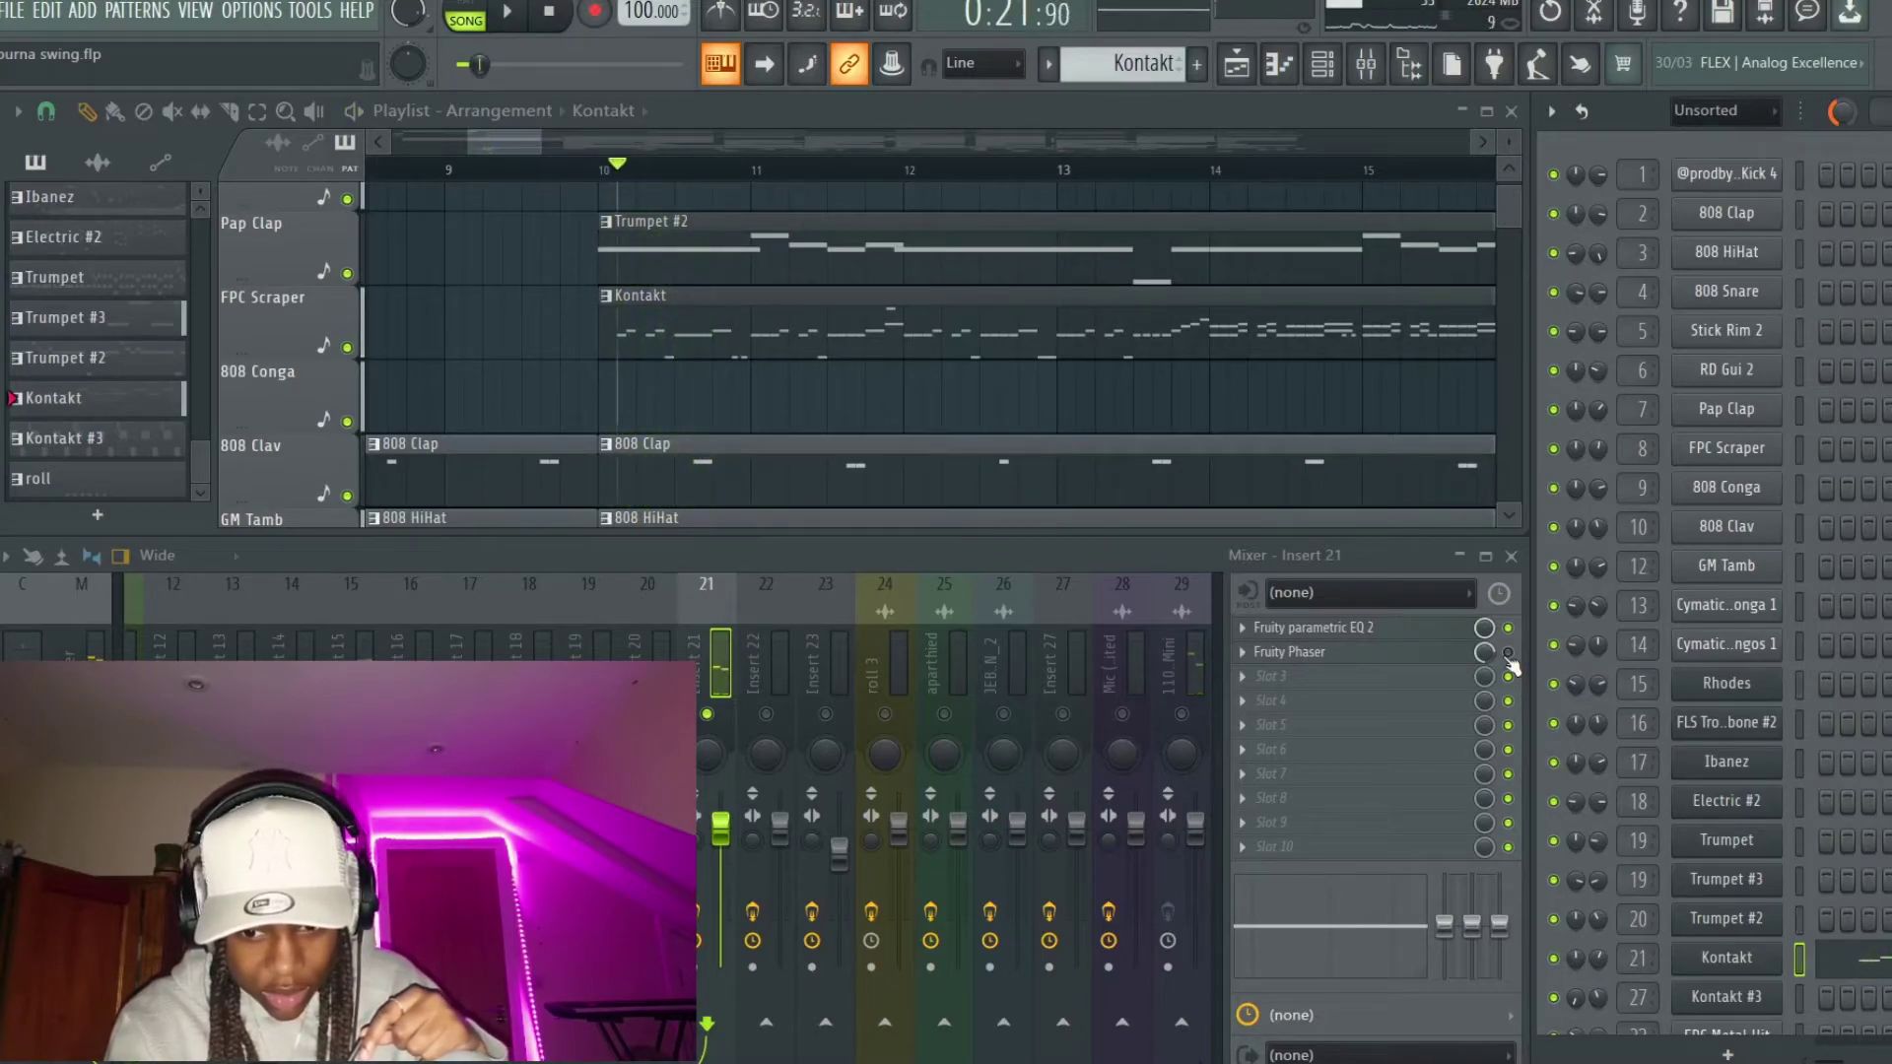
key("space")
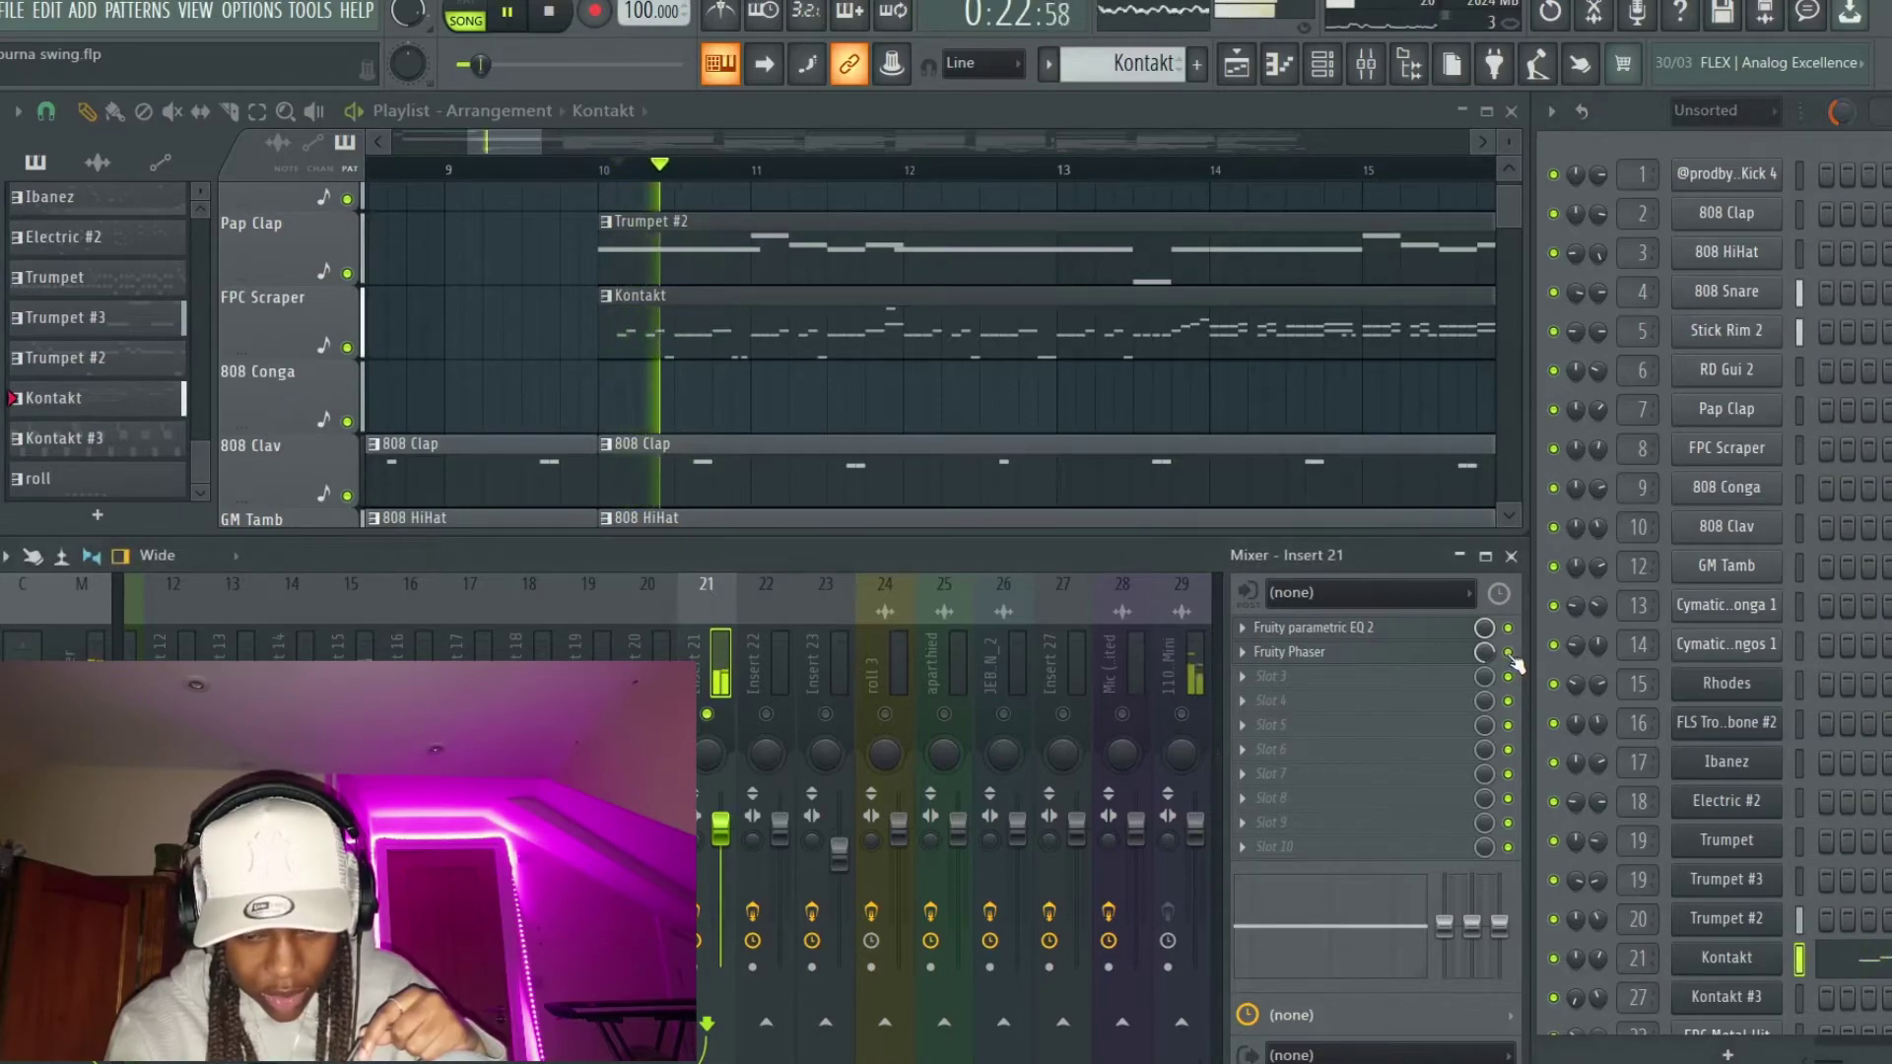
key("space")
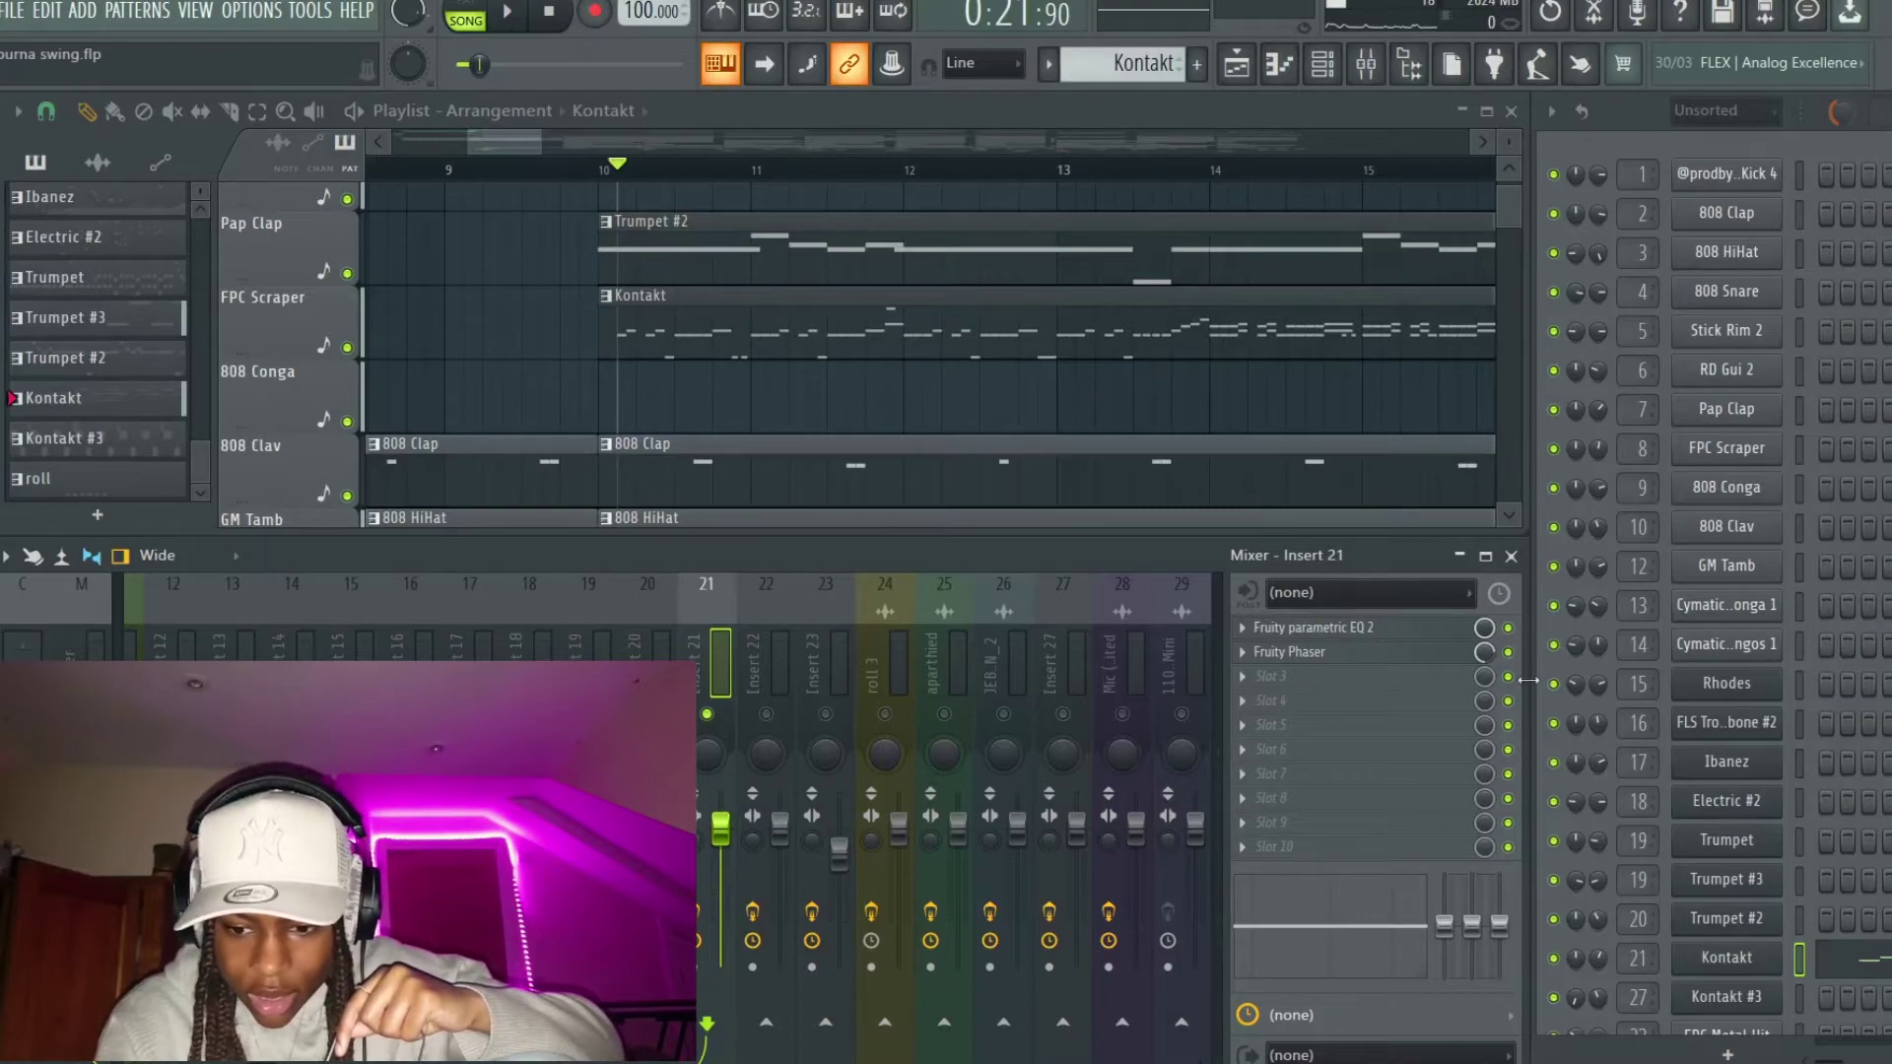
Step: Solo Insert 27, audition the Kontakt #3 clip at bar 79, and inspect its Muted Trumpet instrument in Kontakt Player
scroll(1720, 971, "down", 1)
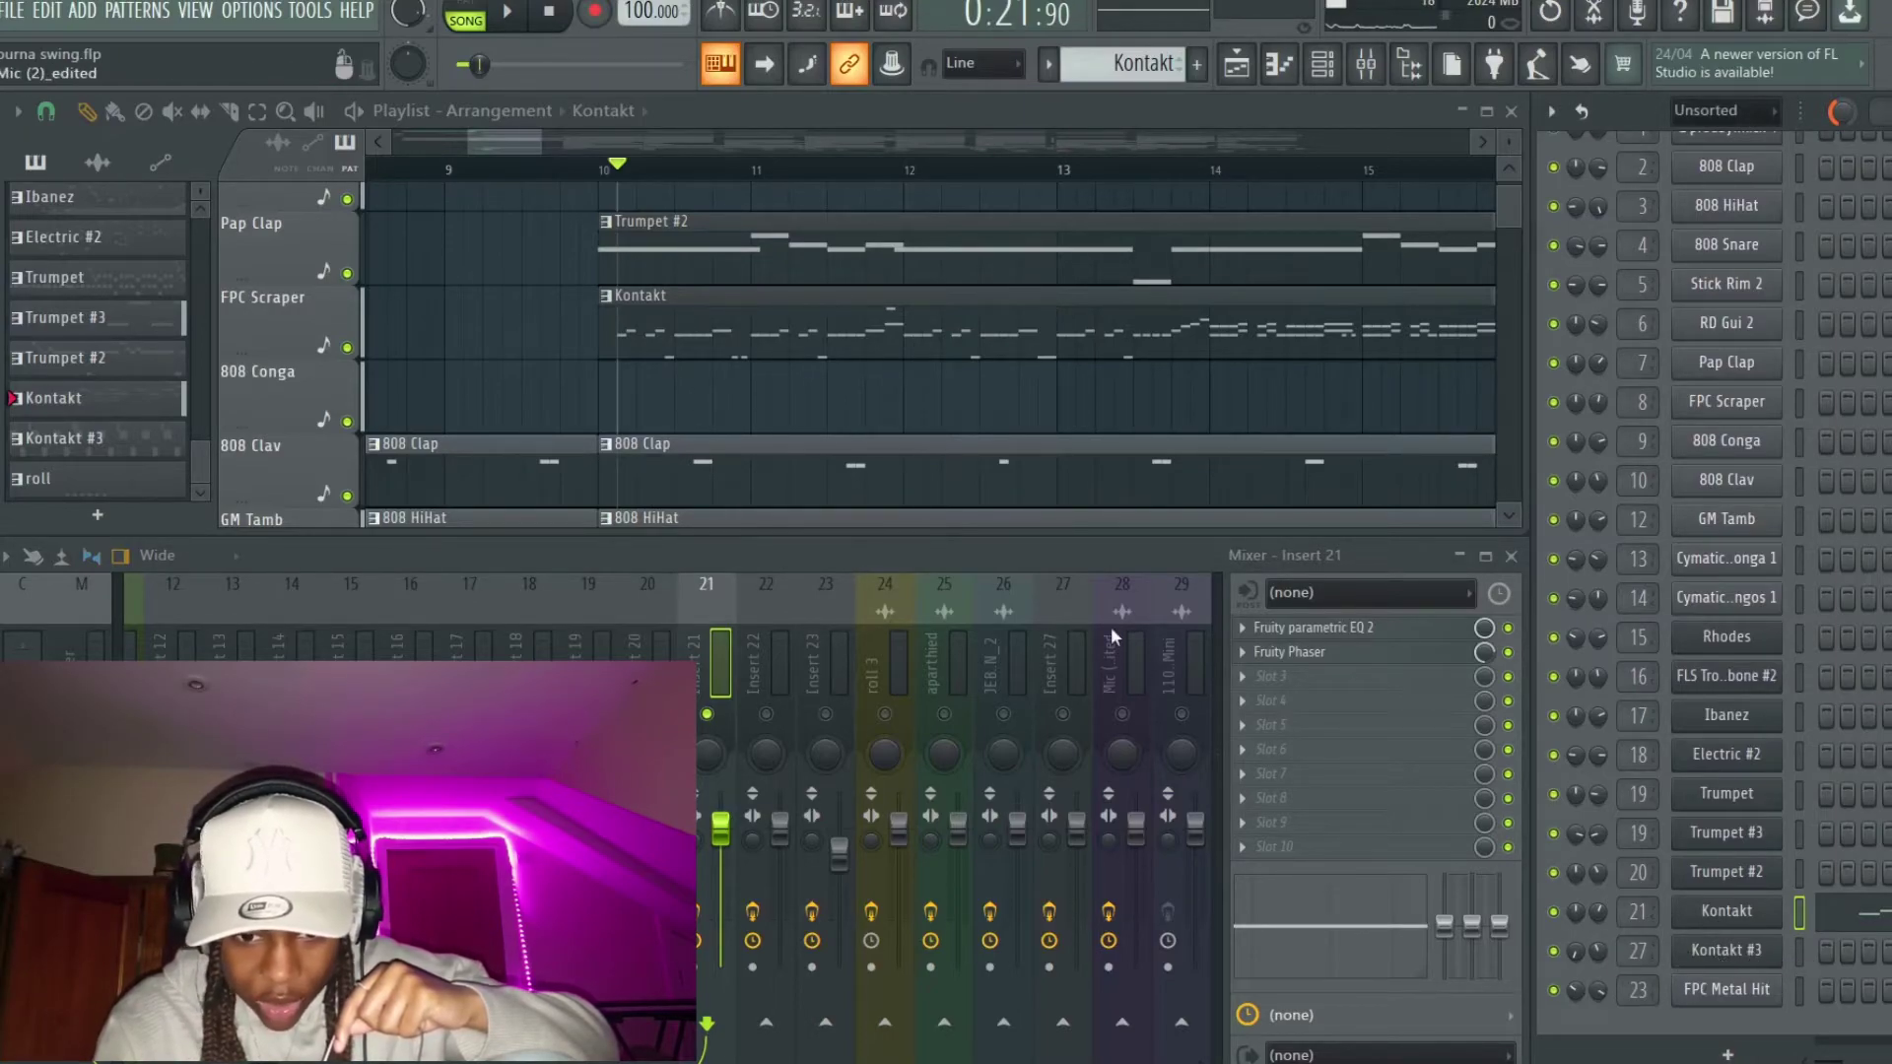
left_click(1059, 598)
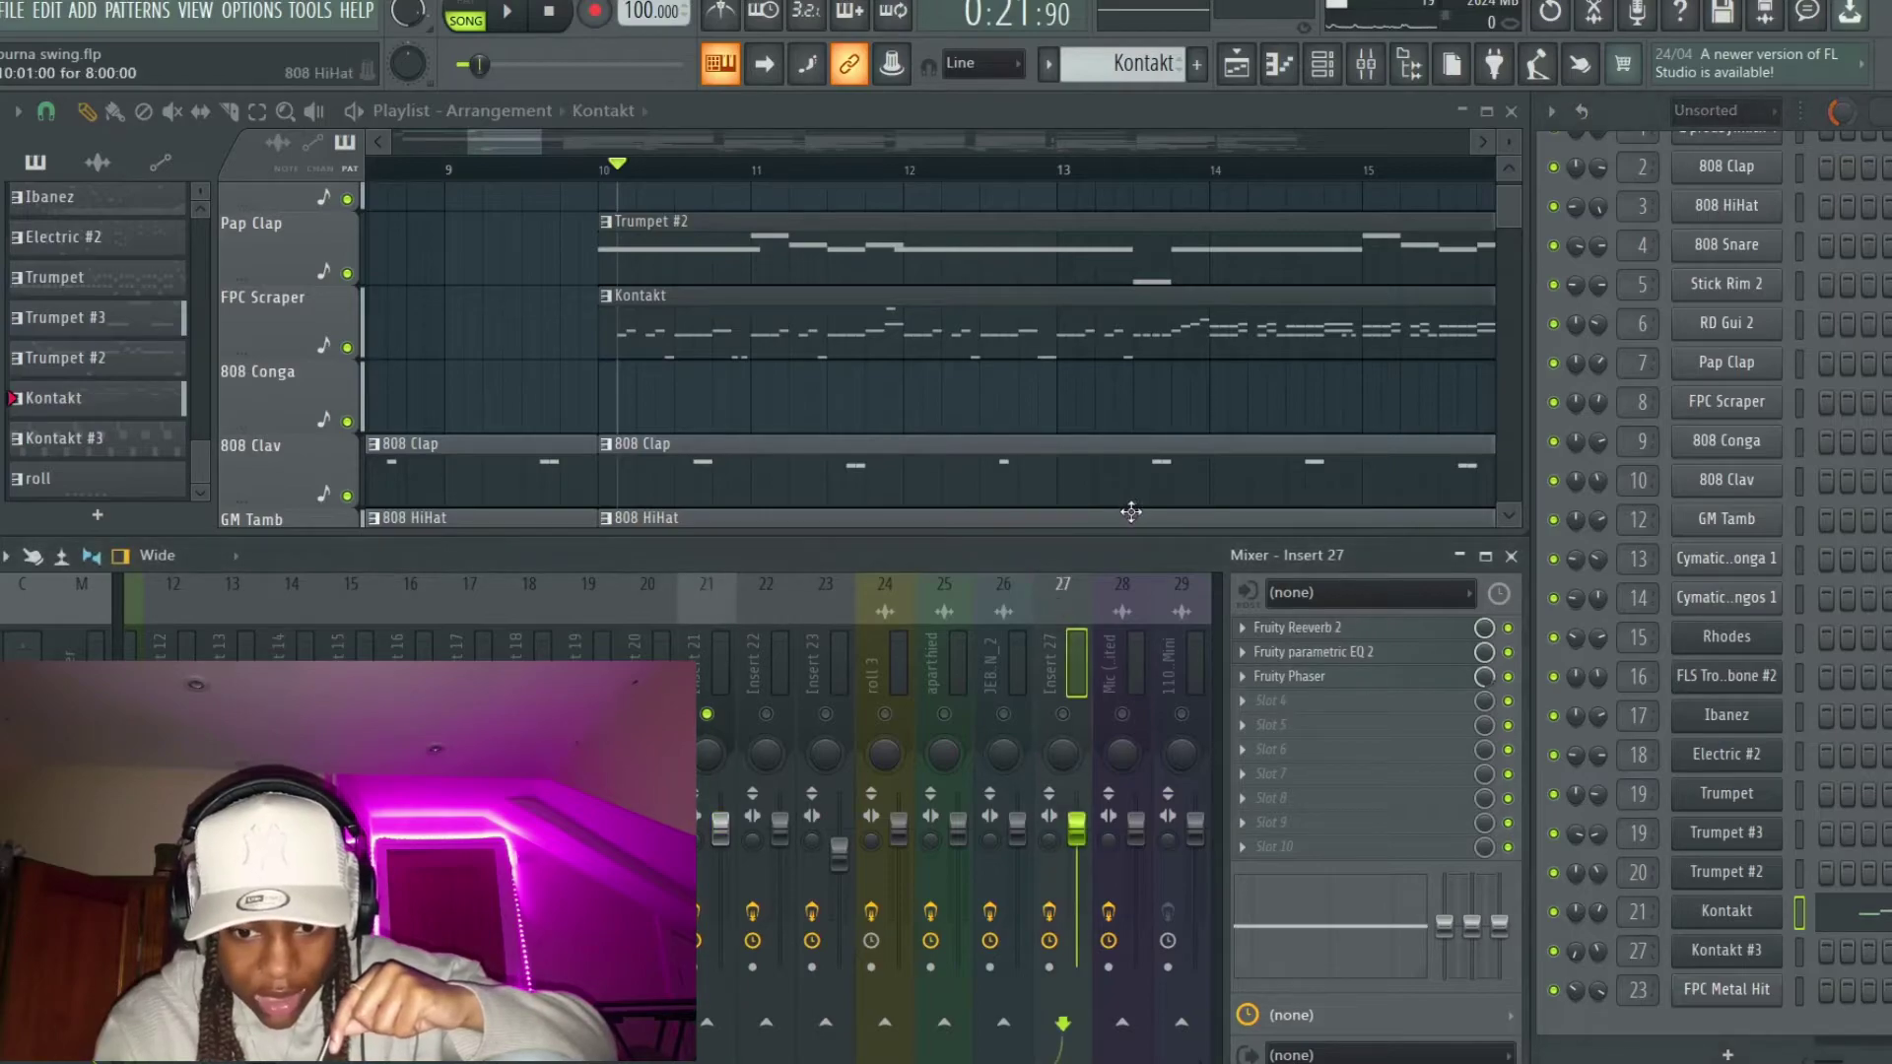
scroll(1197, 429, "down", 3)
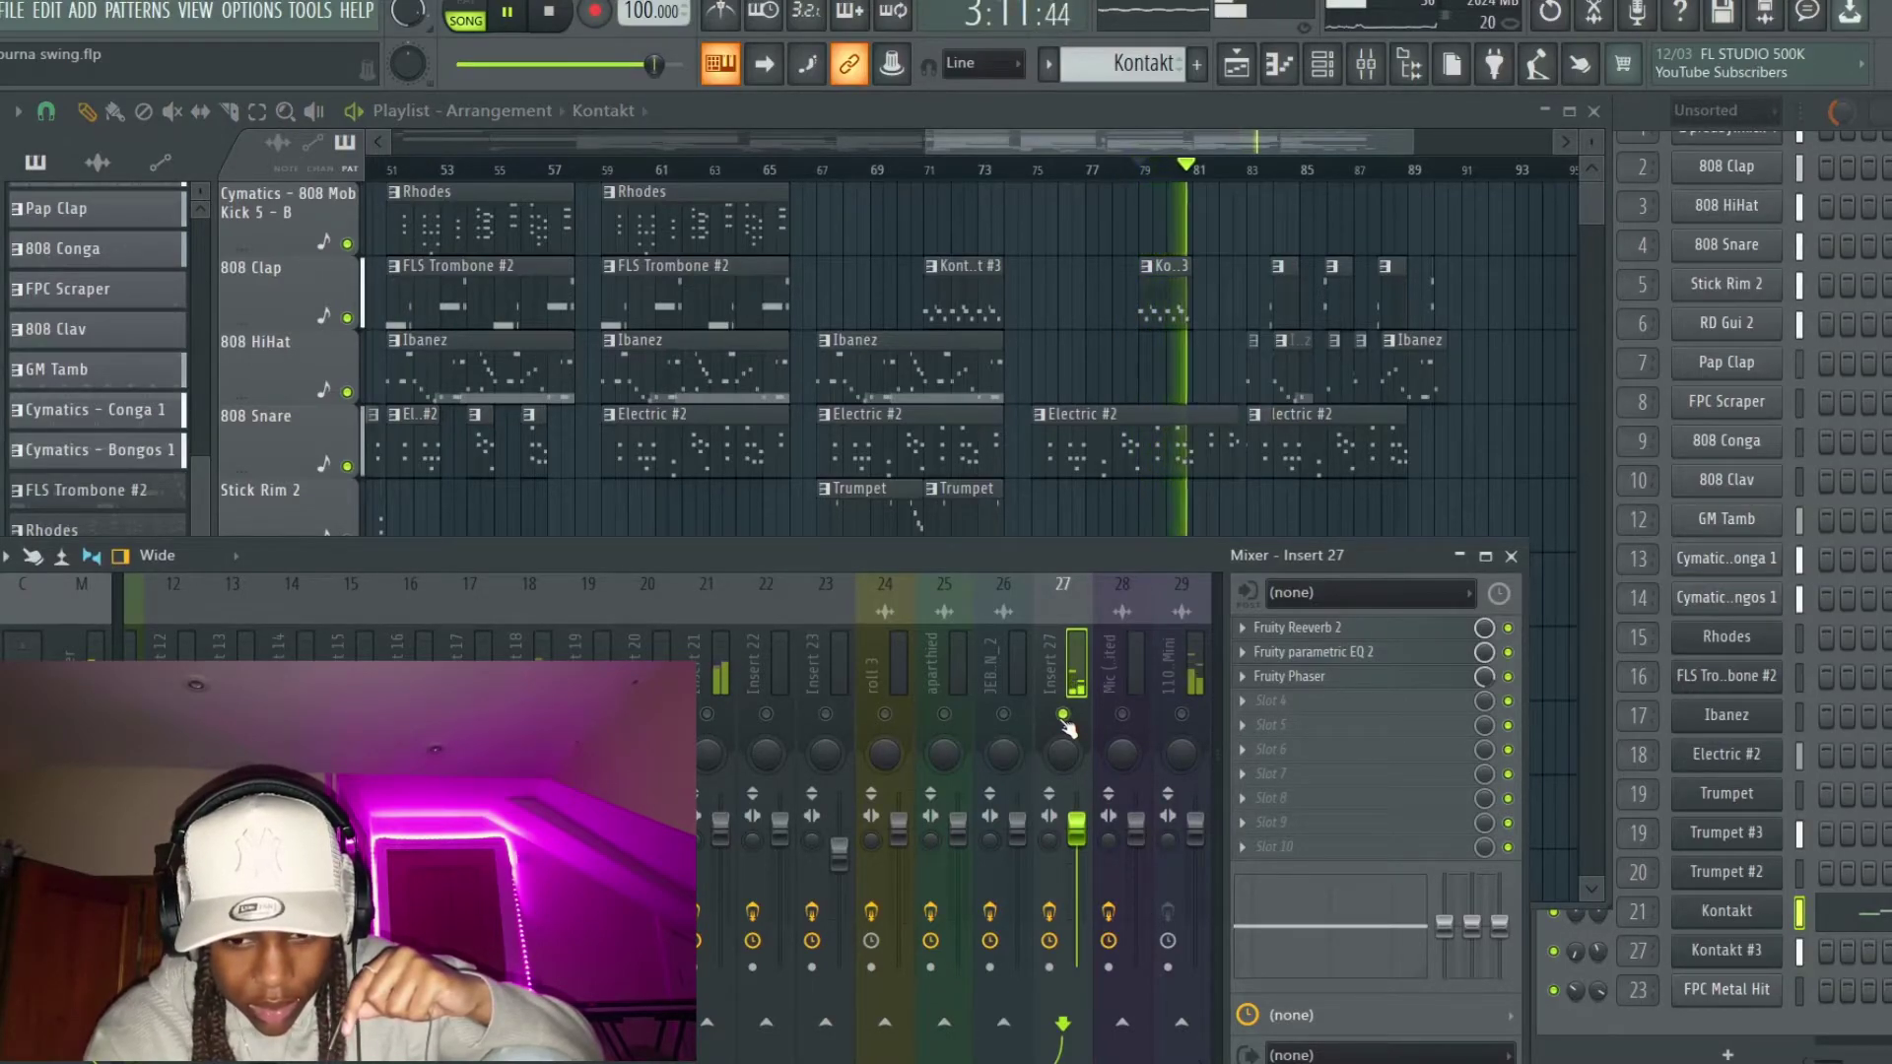
key("space")
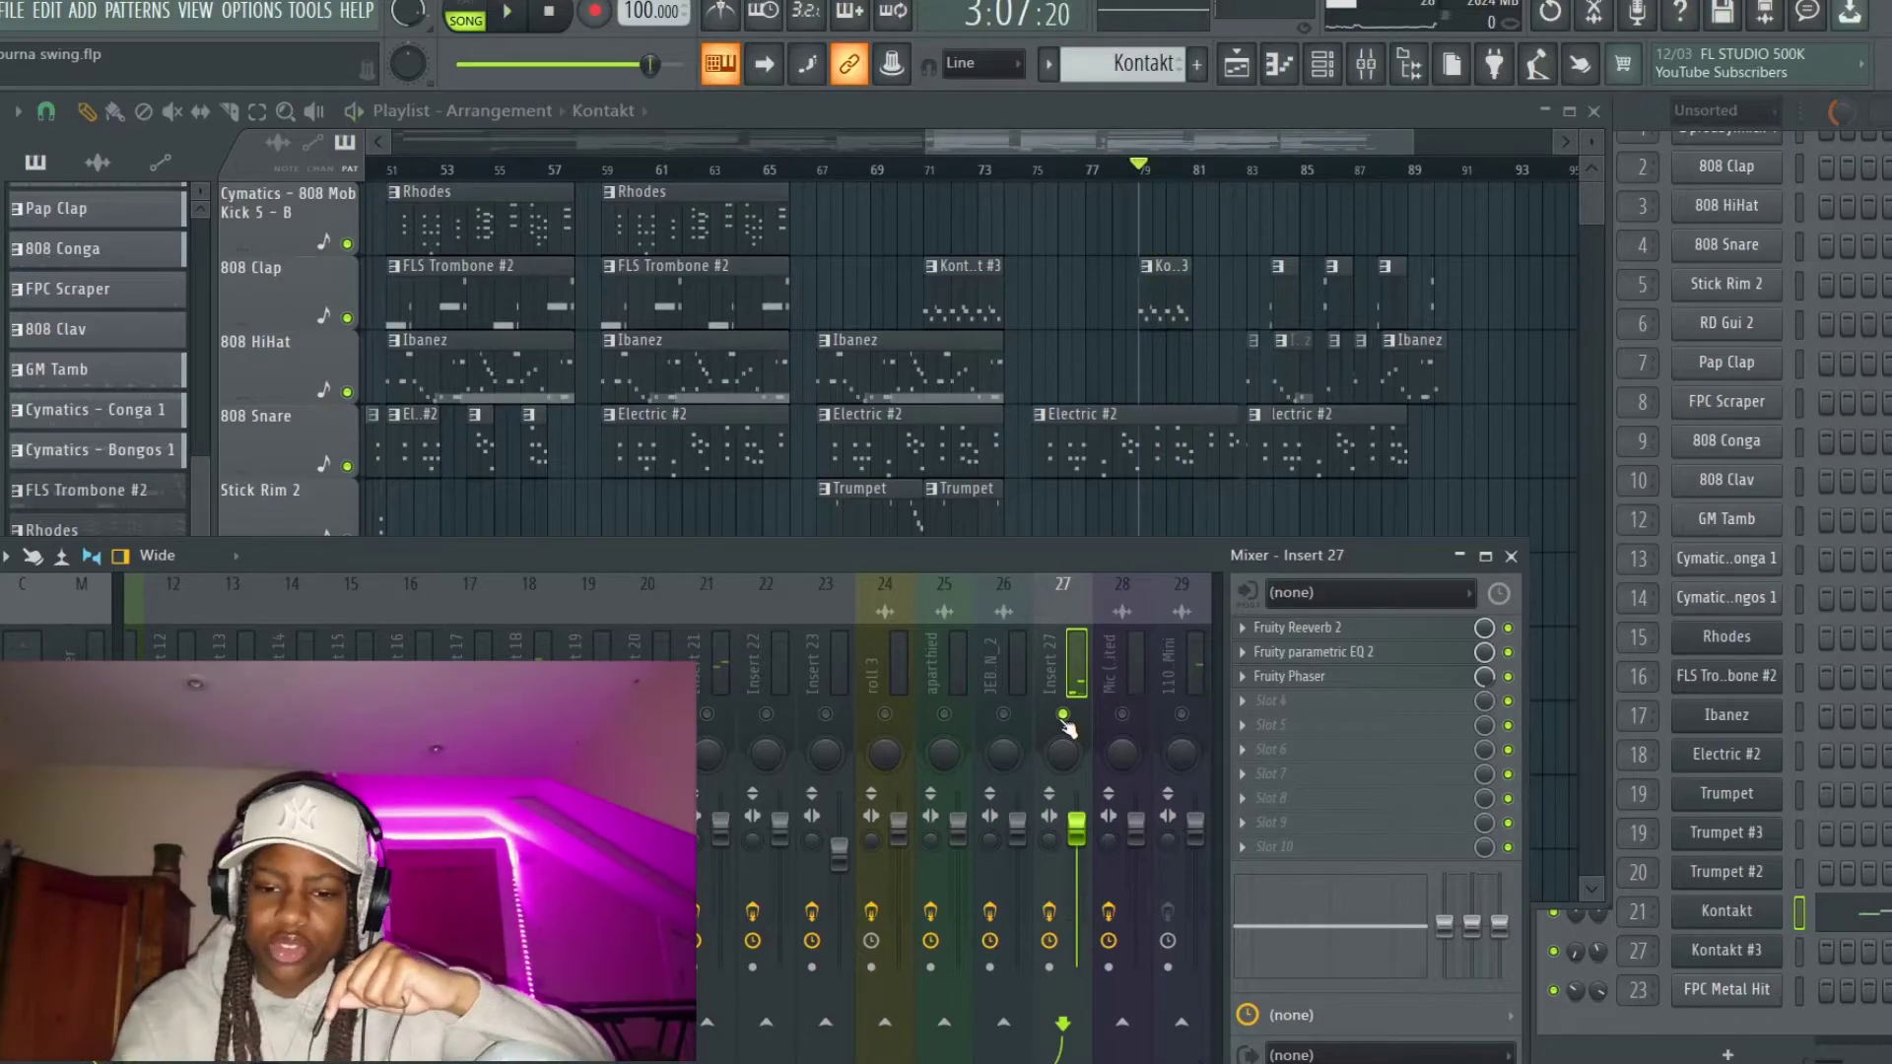
left_click(1727, 949)
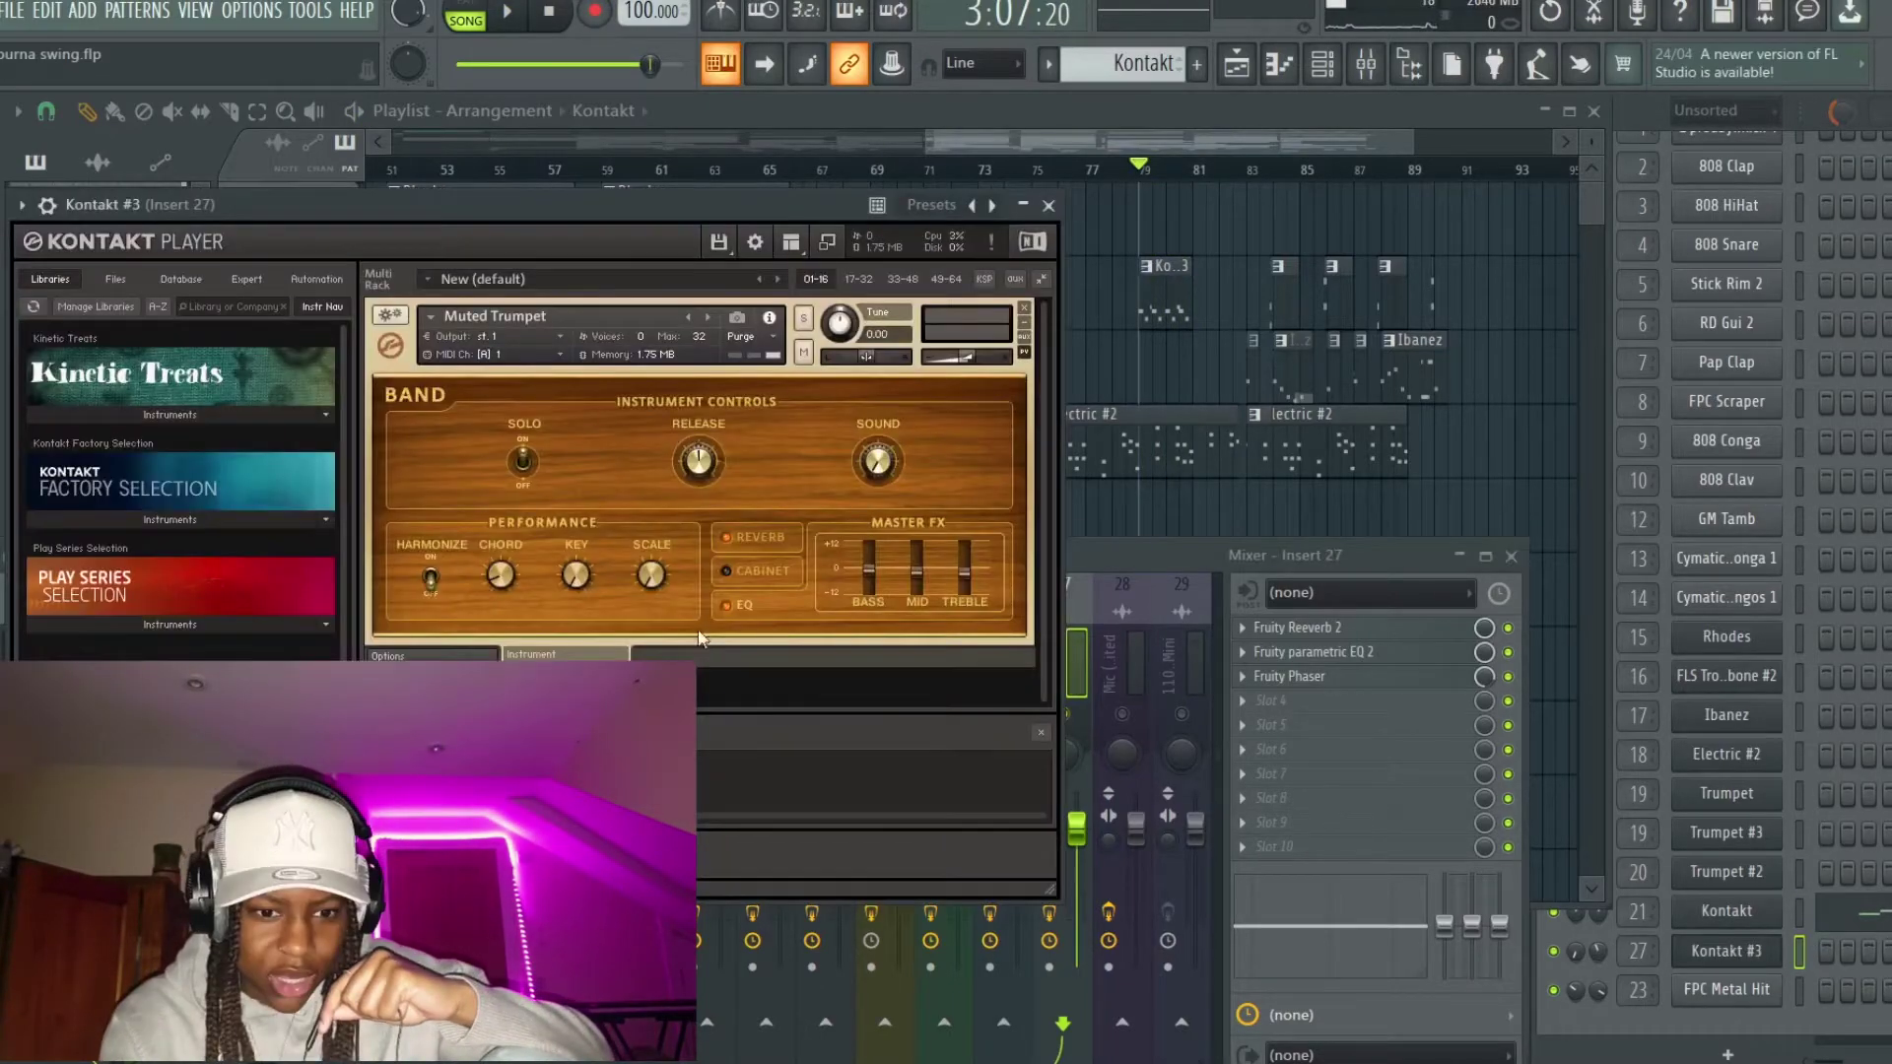
left_click(1048, 205)
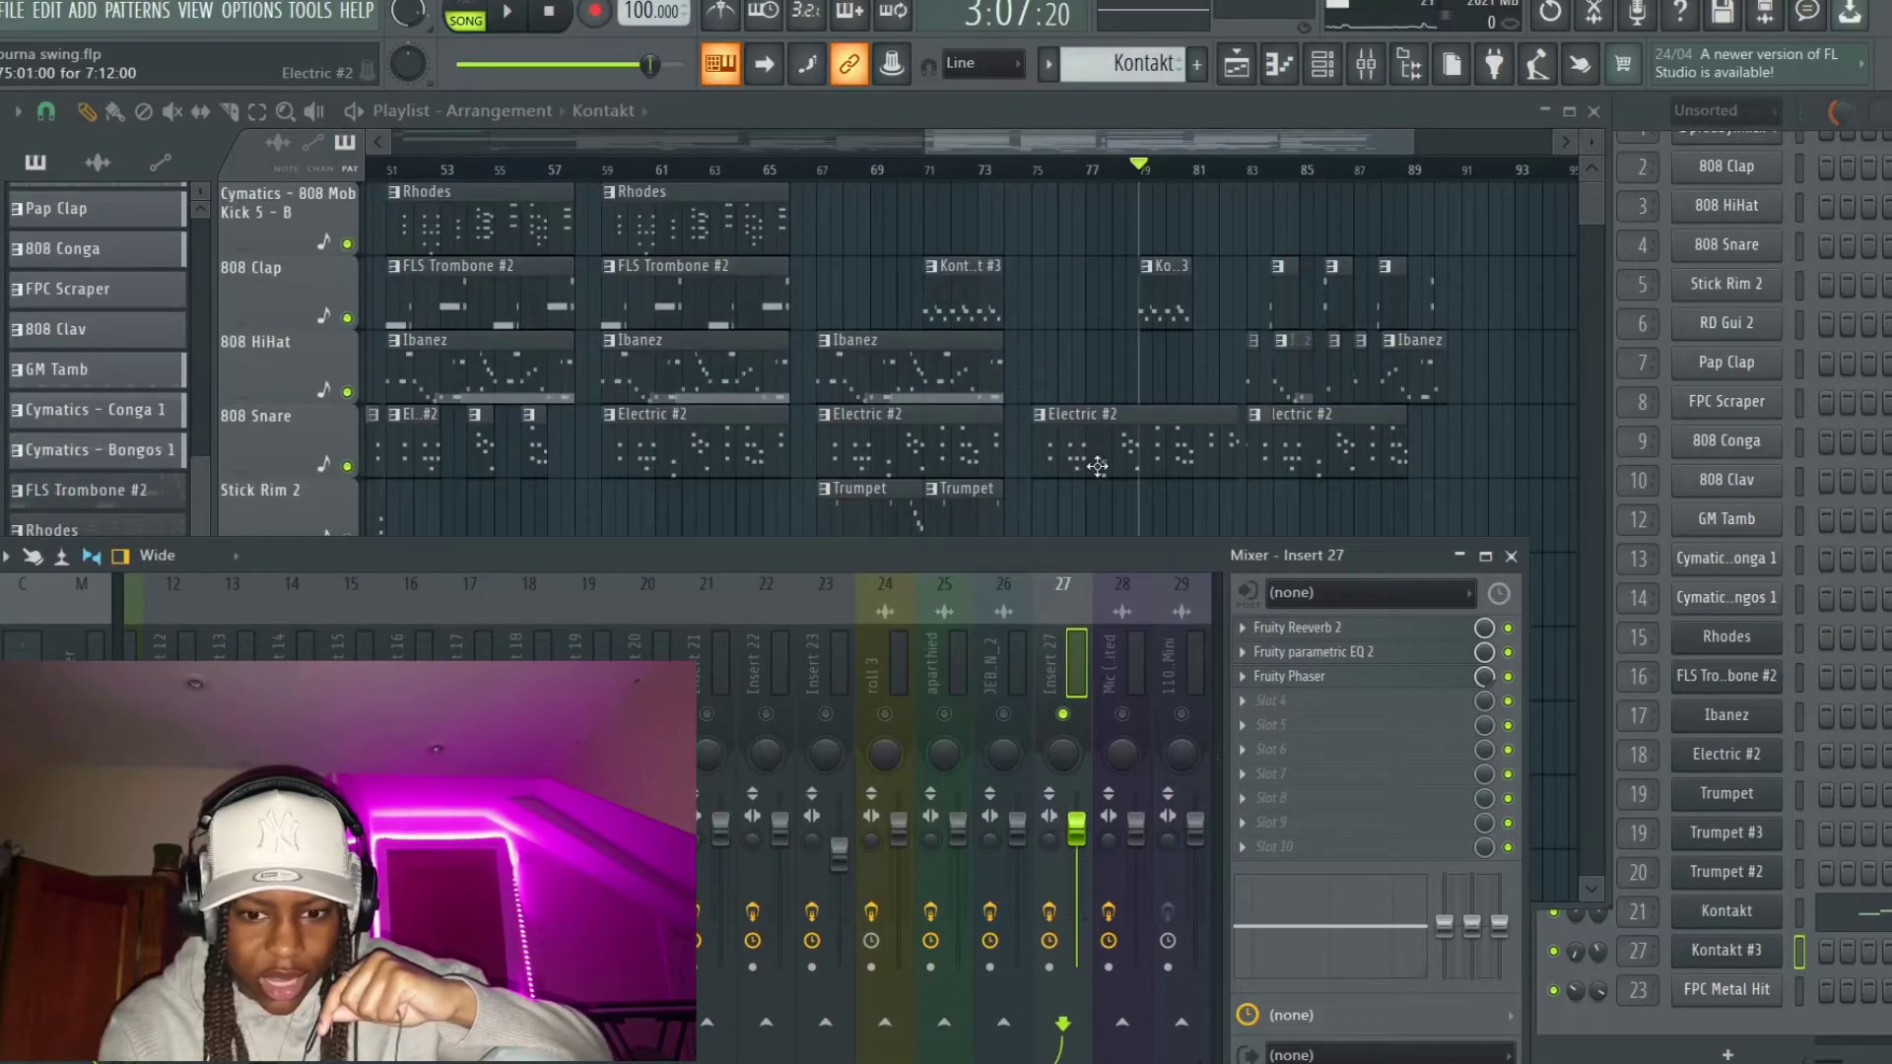
Step: Unsolo Insert 27 and play the full mix from bar 69 through the Kontakt #3 clip
right_click(1063, 716)
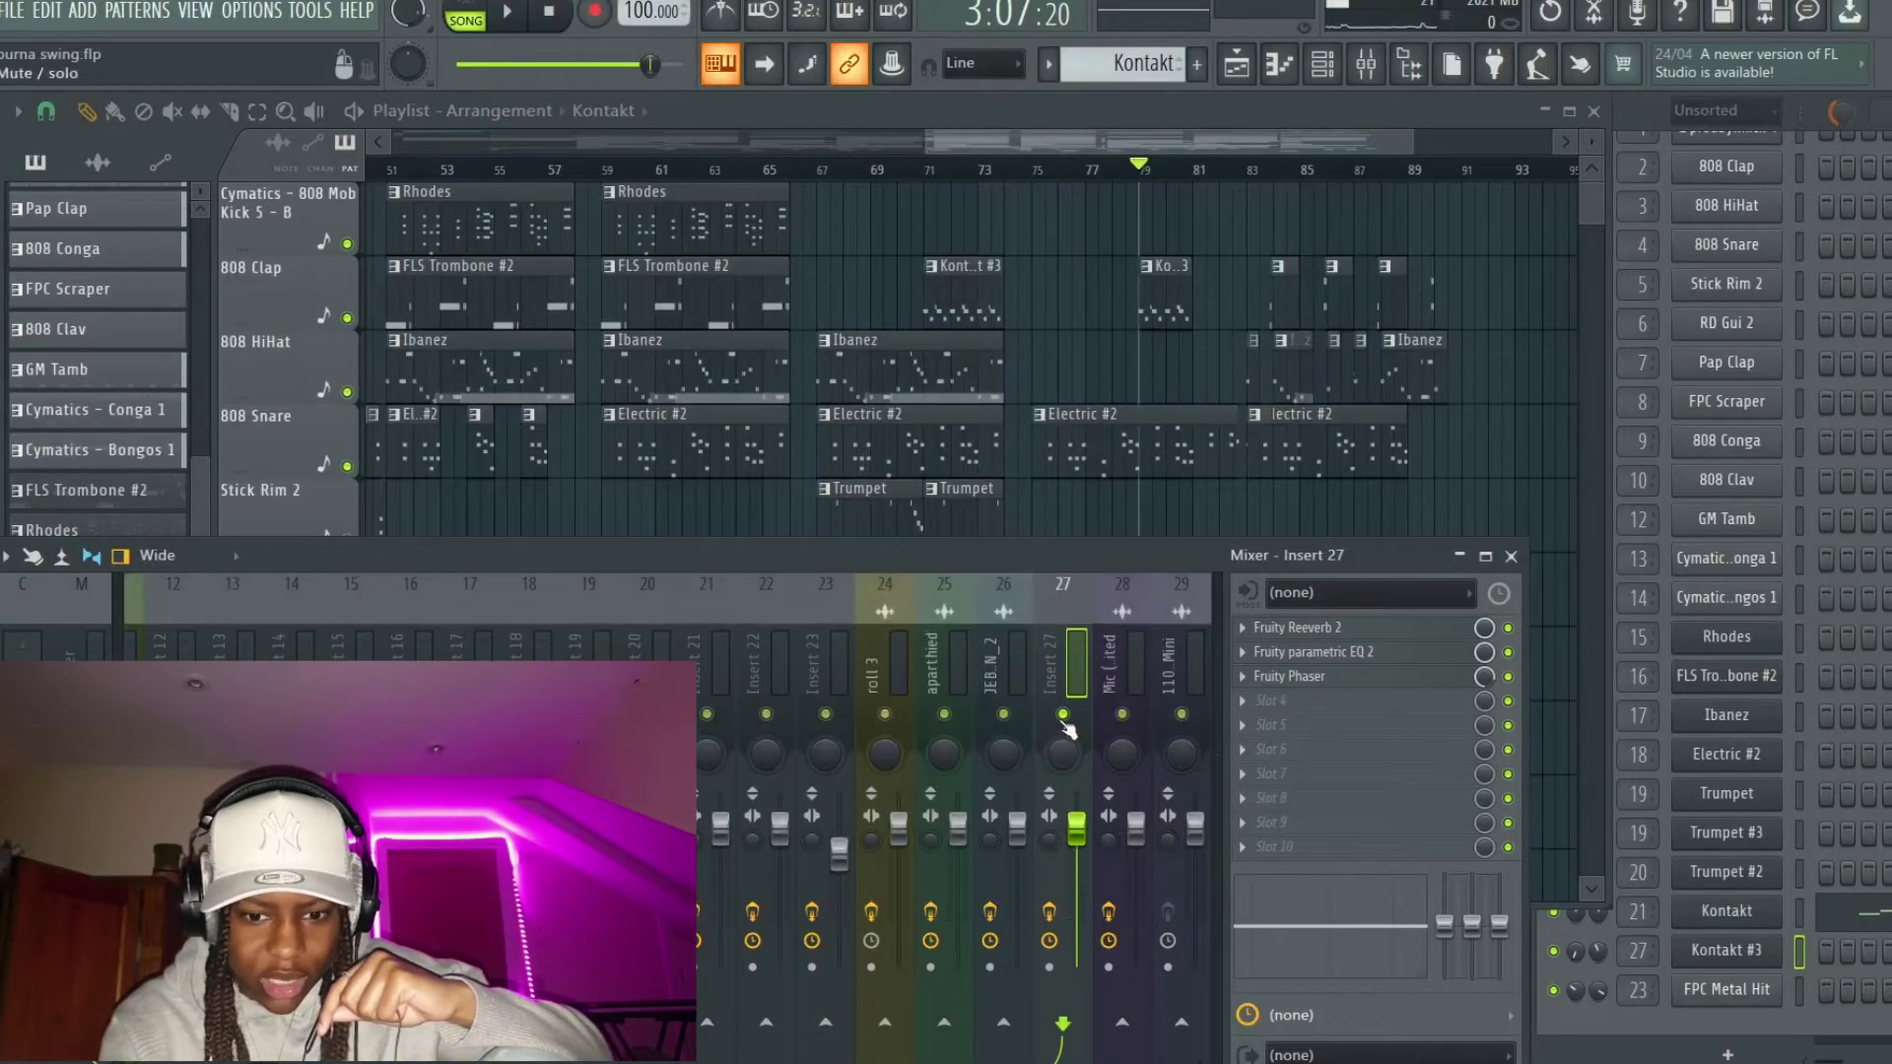
key("F9")
left_click(873, 169)
key("space")
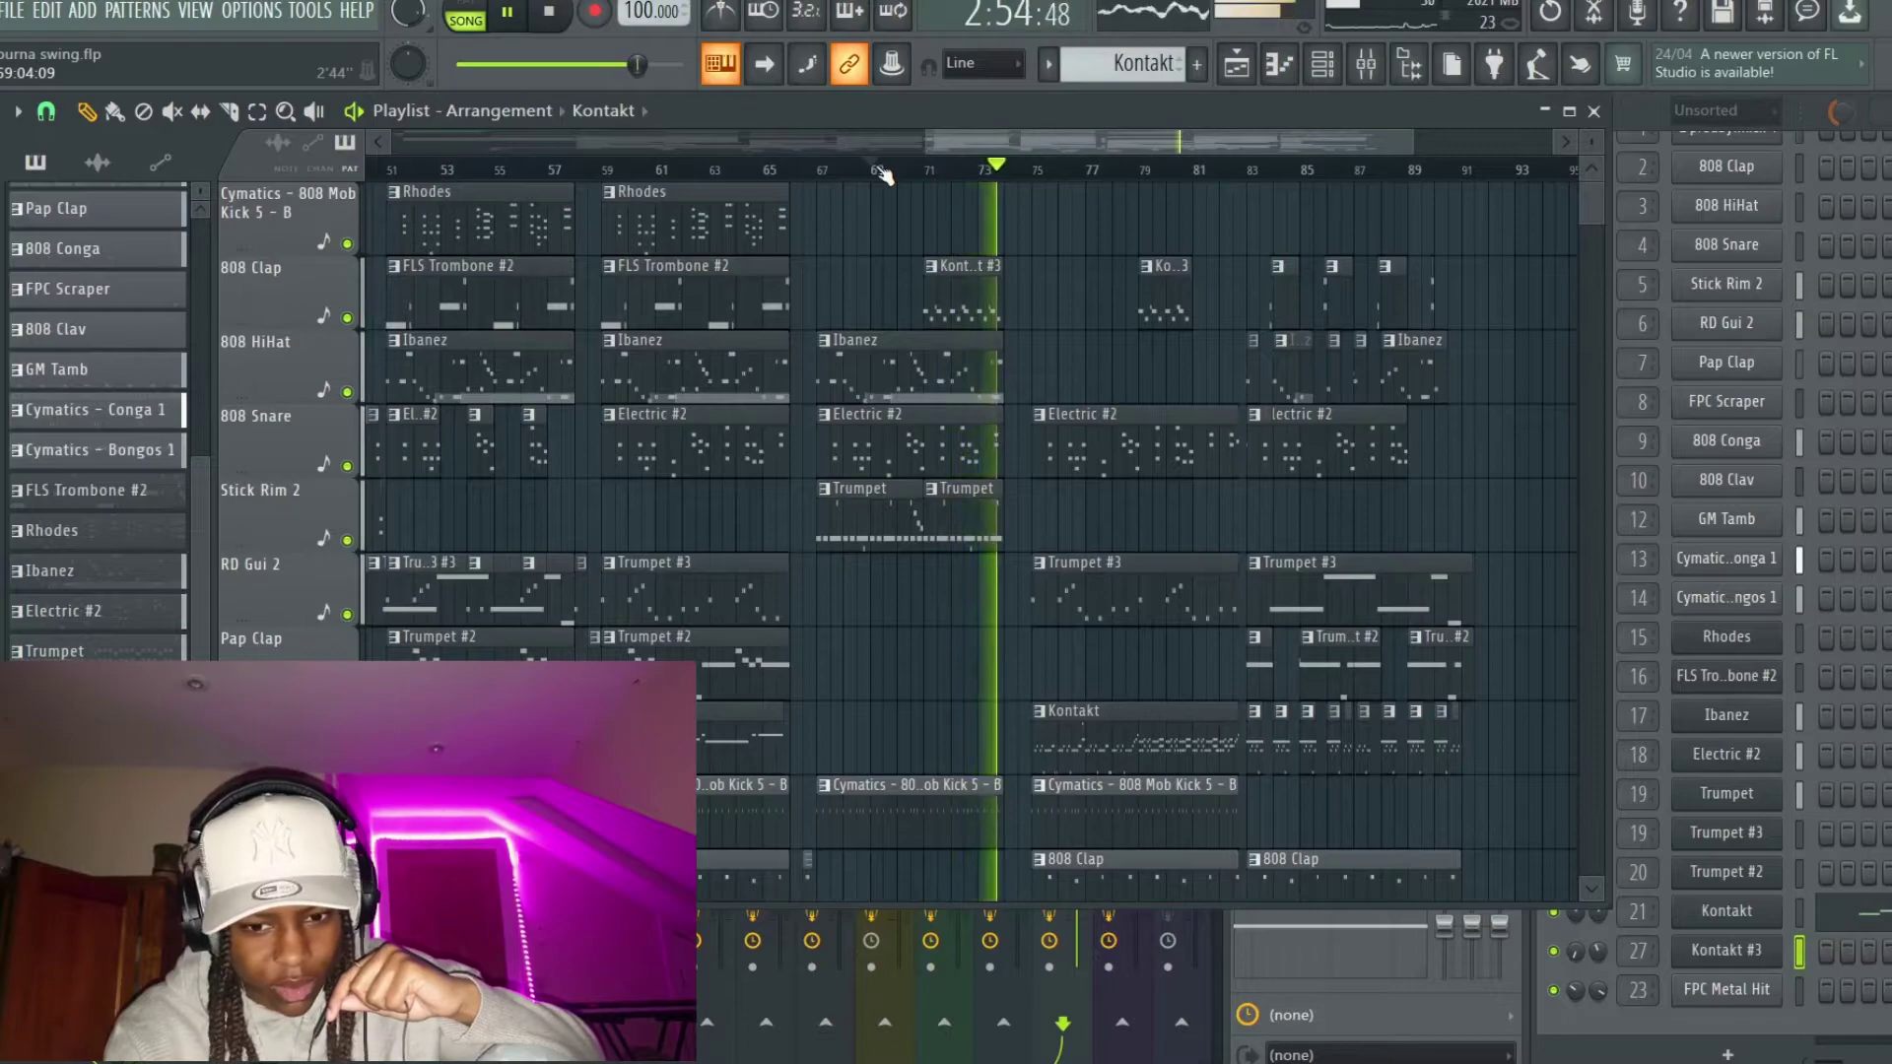
key("space")
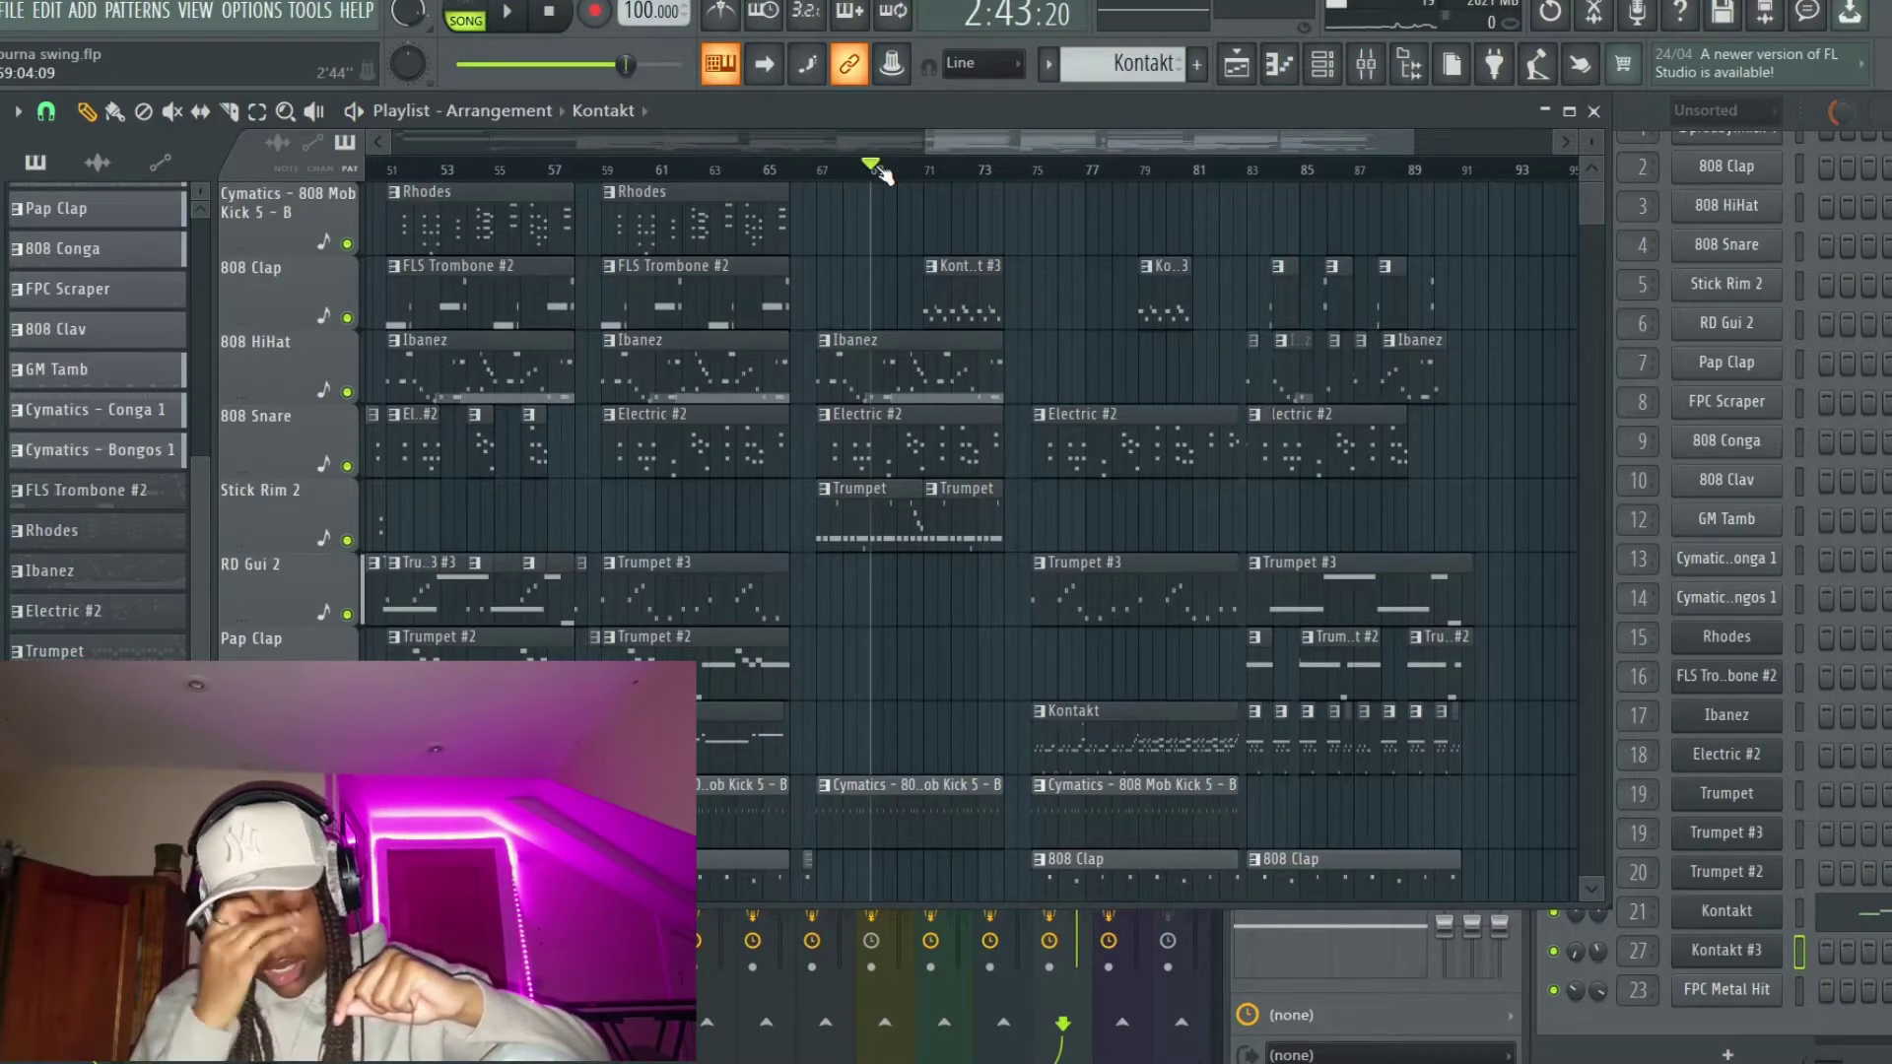
Step: Review the whole arrangement in the playlist and bring Insert 27's mixer effects back to the front
scroll(1003, 357, "down", 4)
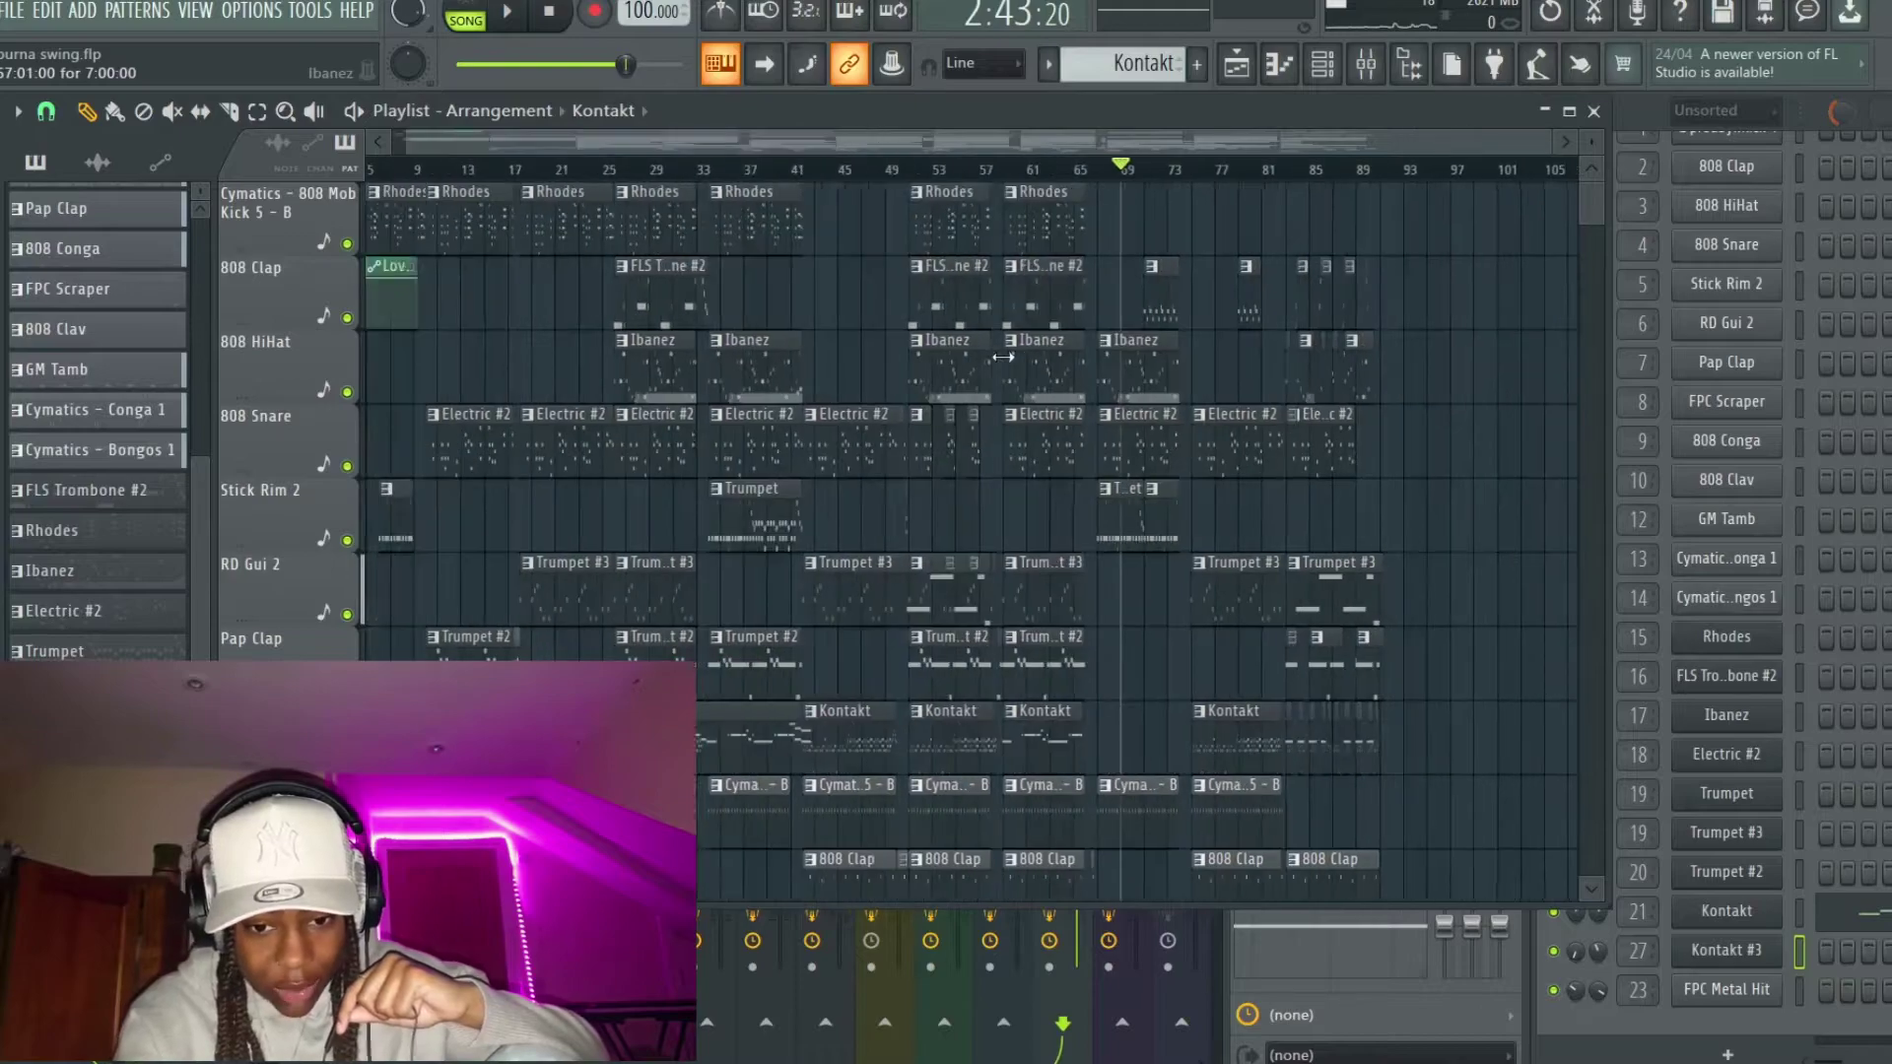
scroll(1004, 356, "down", 1)
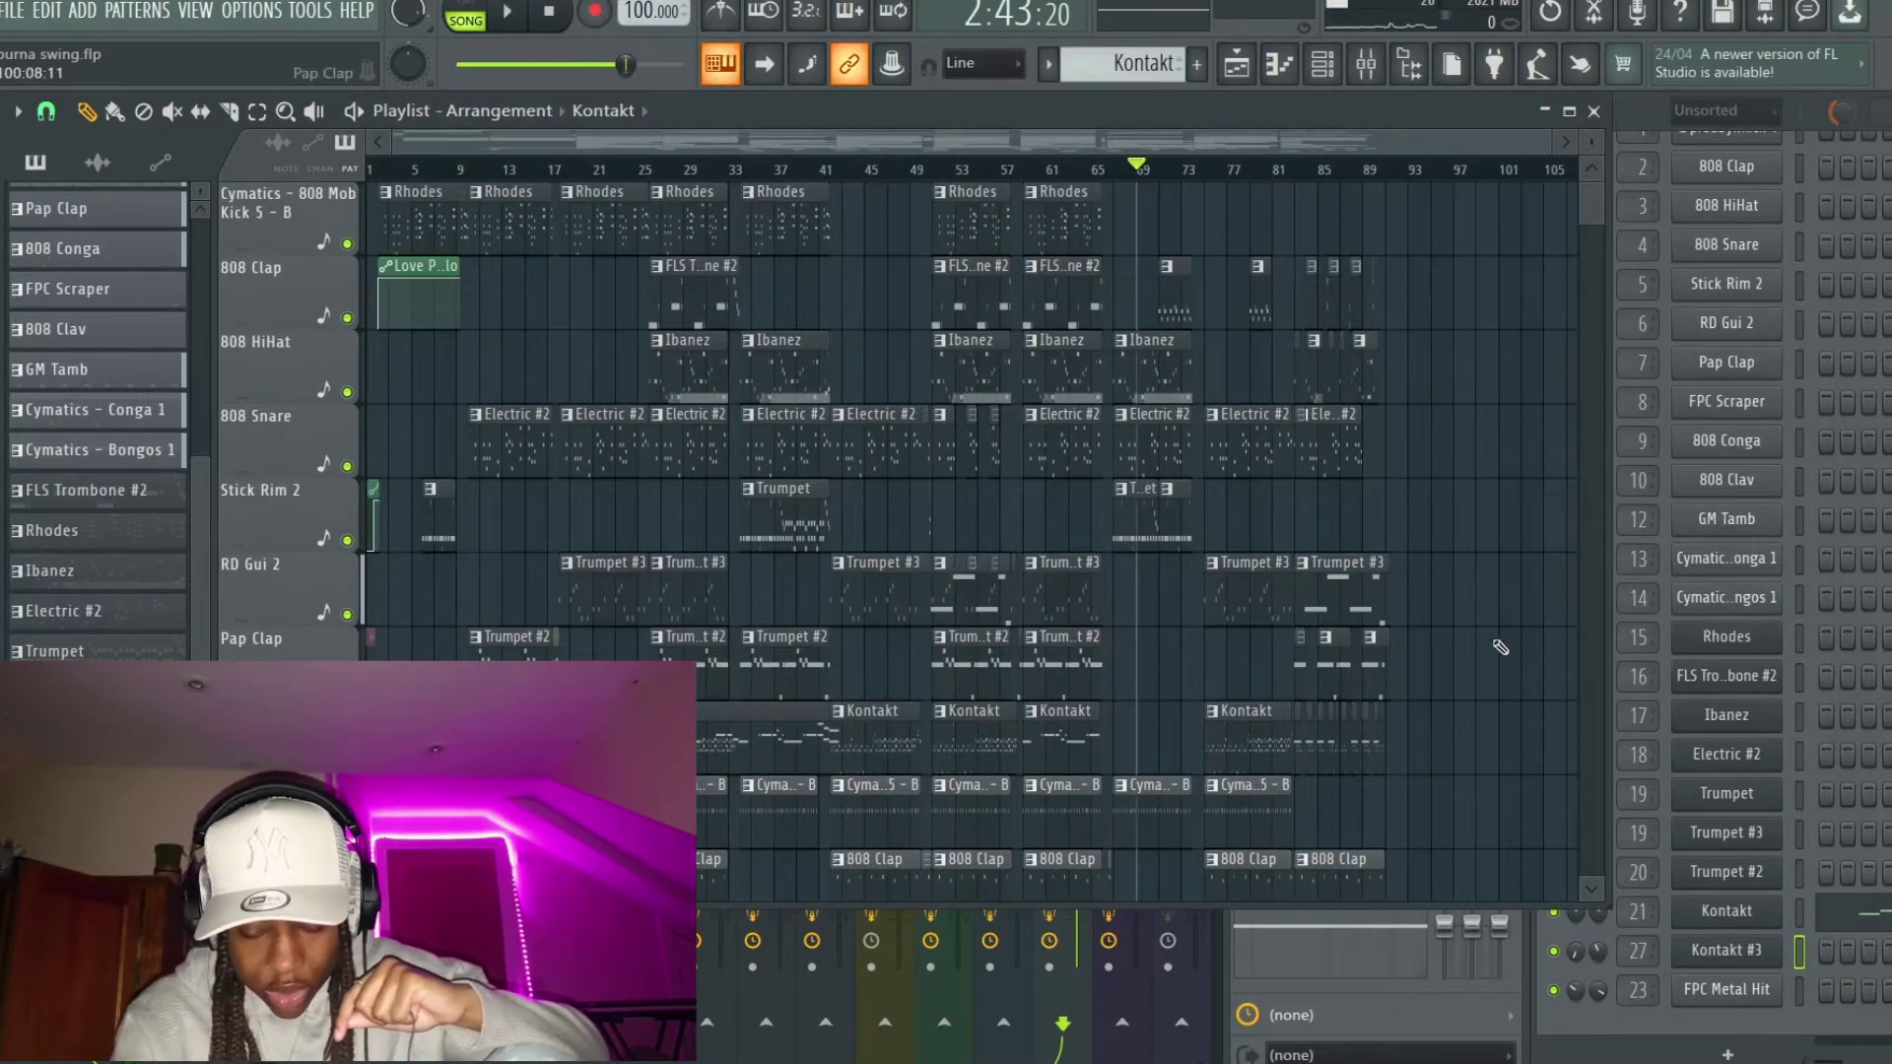
scroll(1499, 642, "down", 2)
scroll(1499, 641, "up", 2)
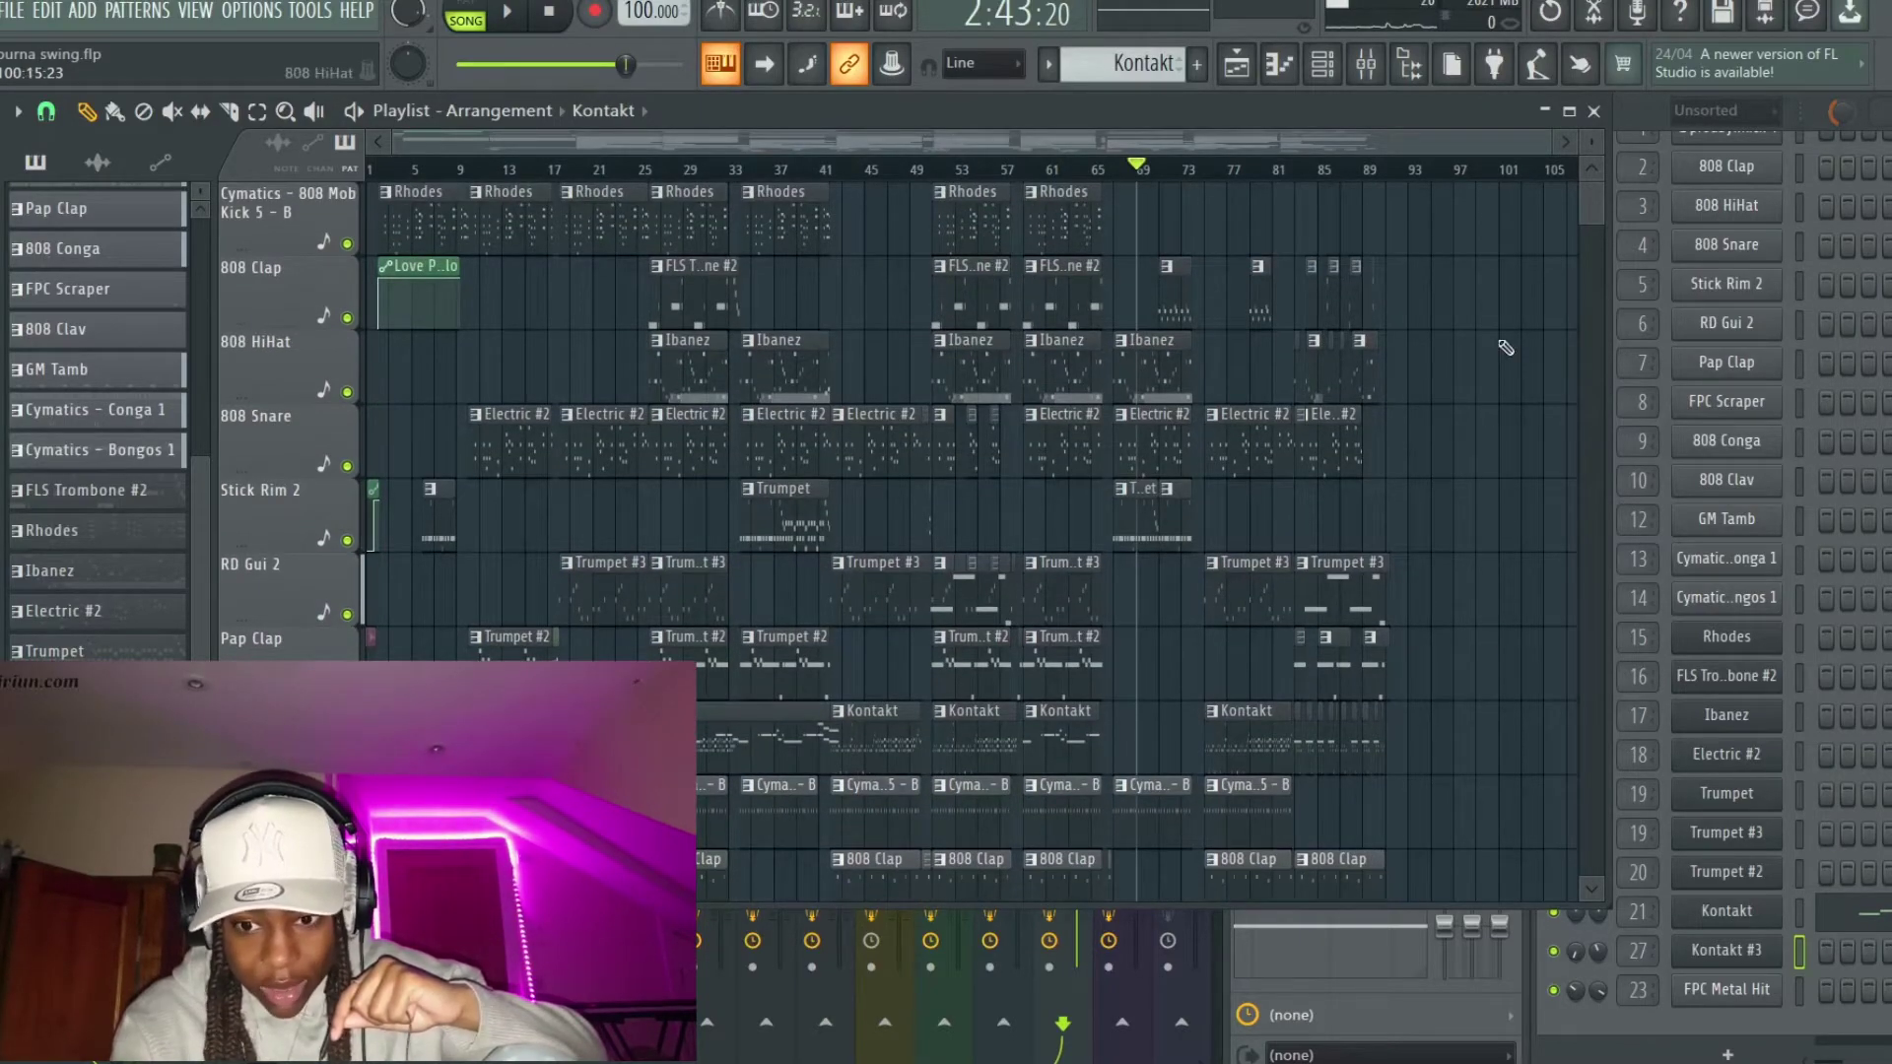
left_click(1324, 997)
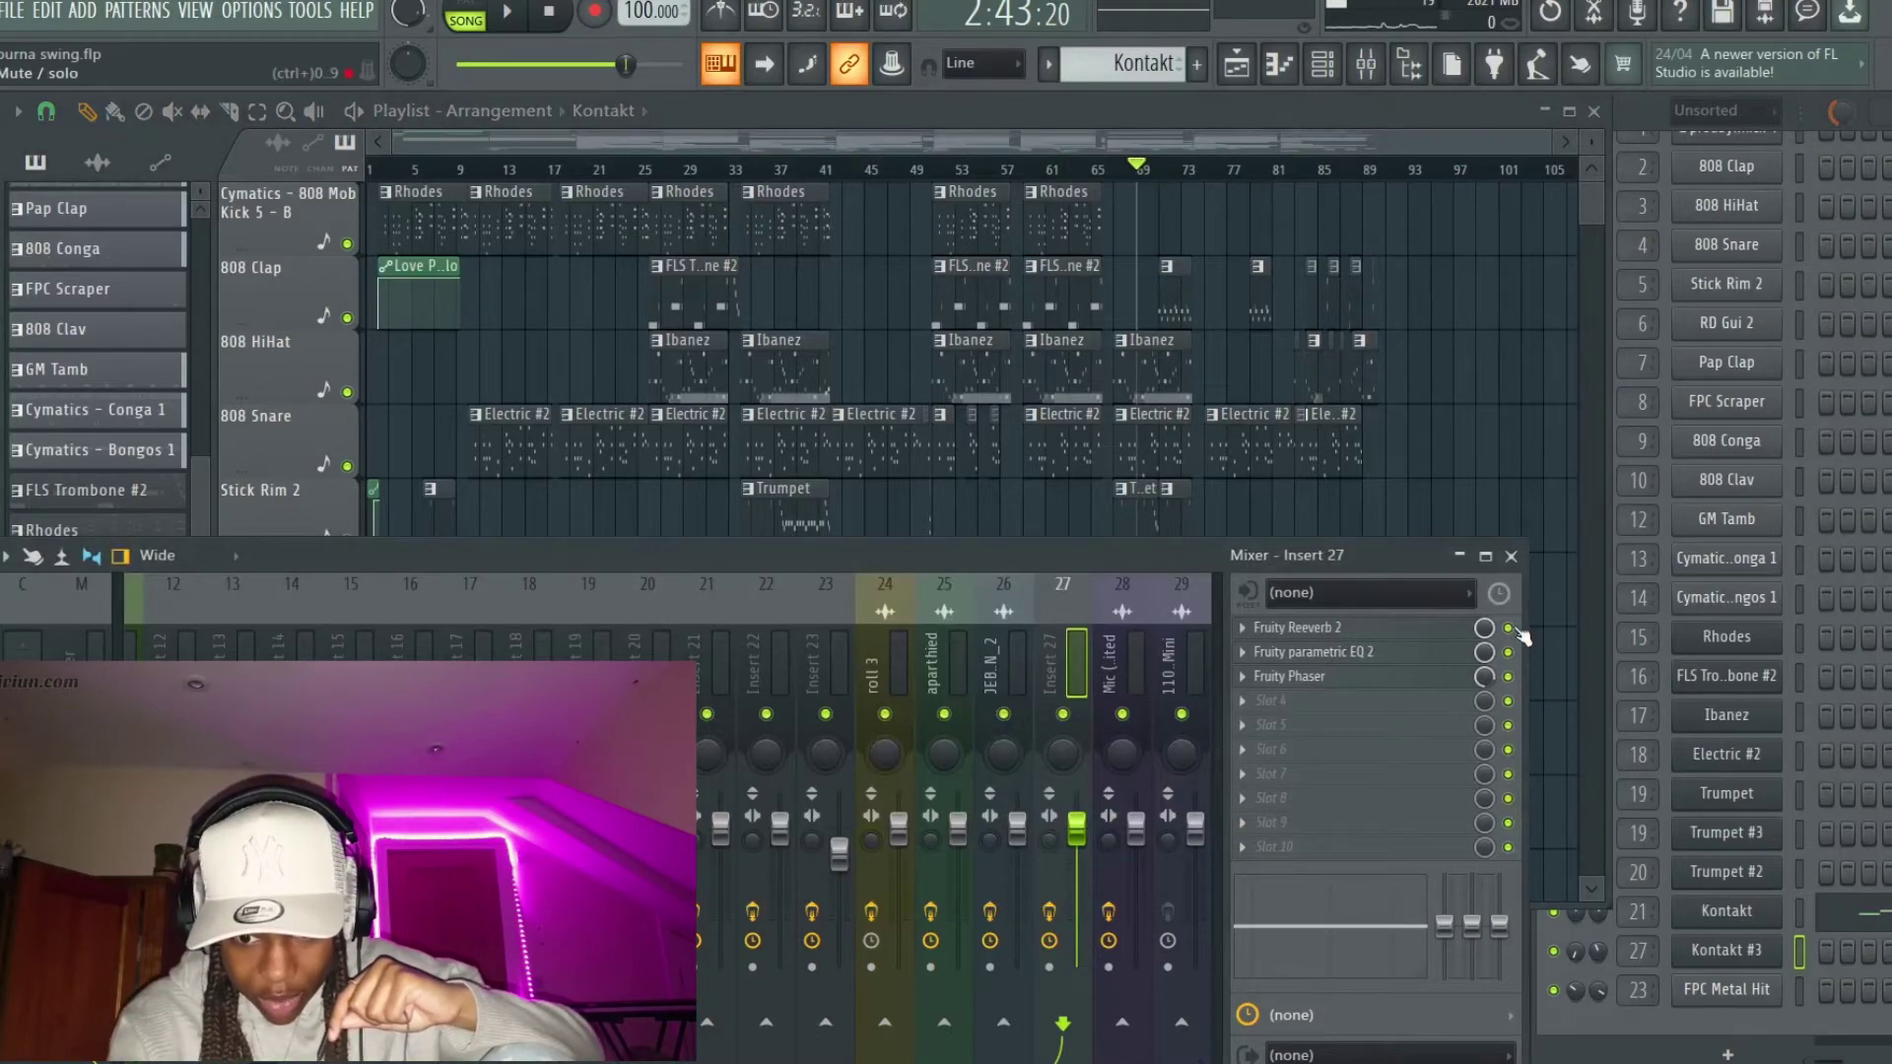
Step: Inspect the settings of Insert 27's Fruity Reeverb 2, Fruity parametric EQ 2 and Fruity Phaser, including the reverb's preset list
left_click(1425, 629)
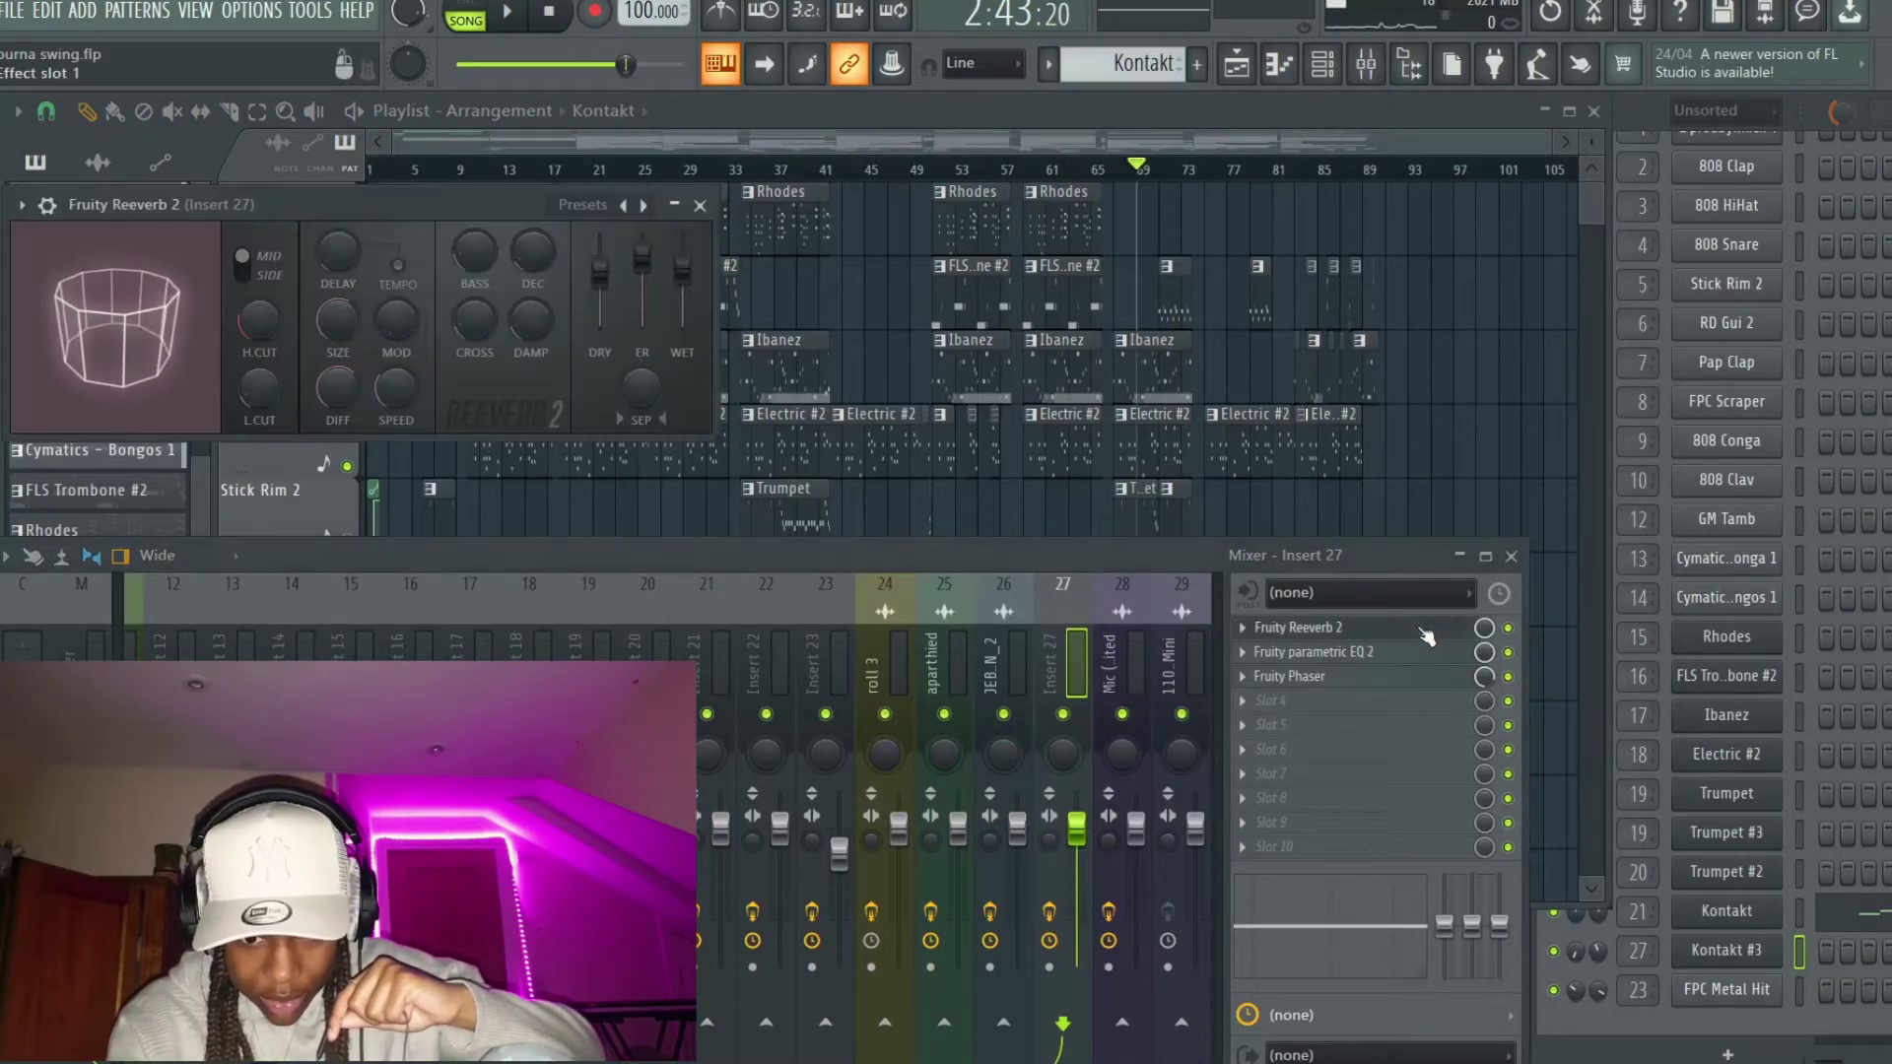
left_click(585, 204)
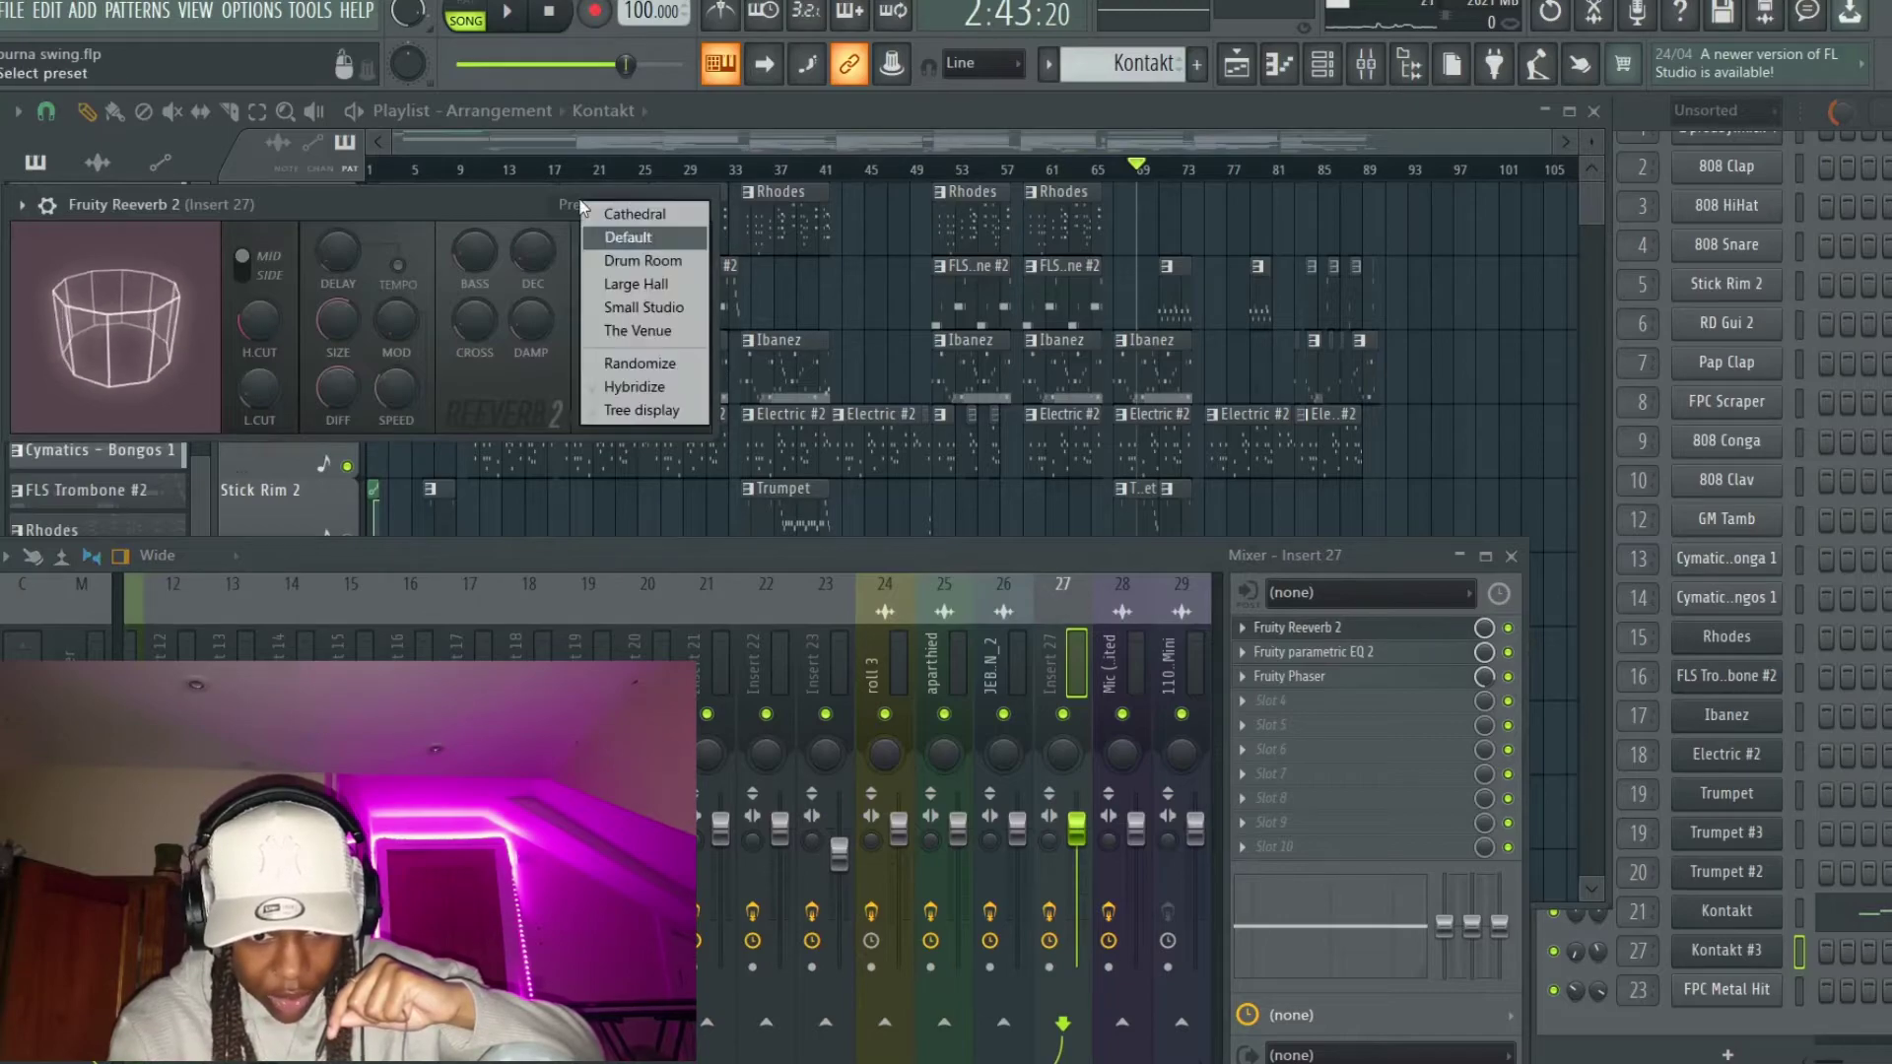
left_click(496, 215)
left_click(702, 206)
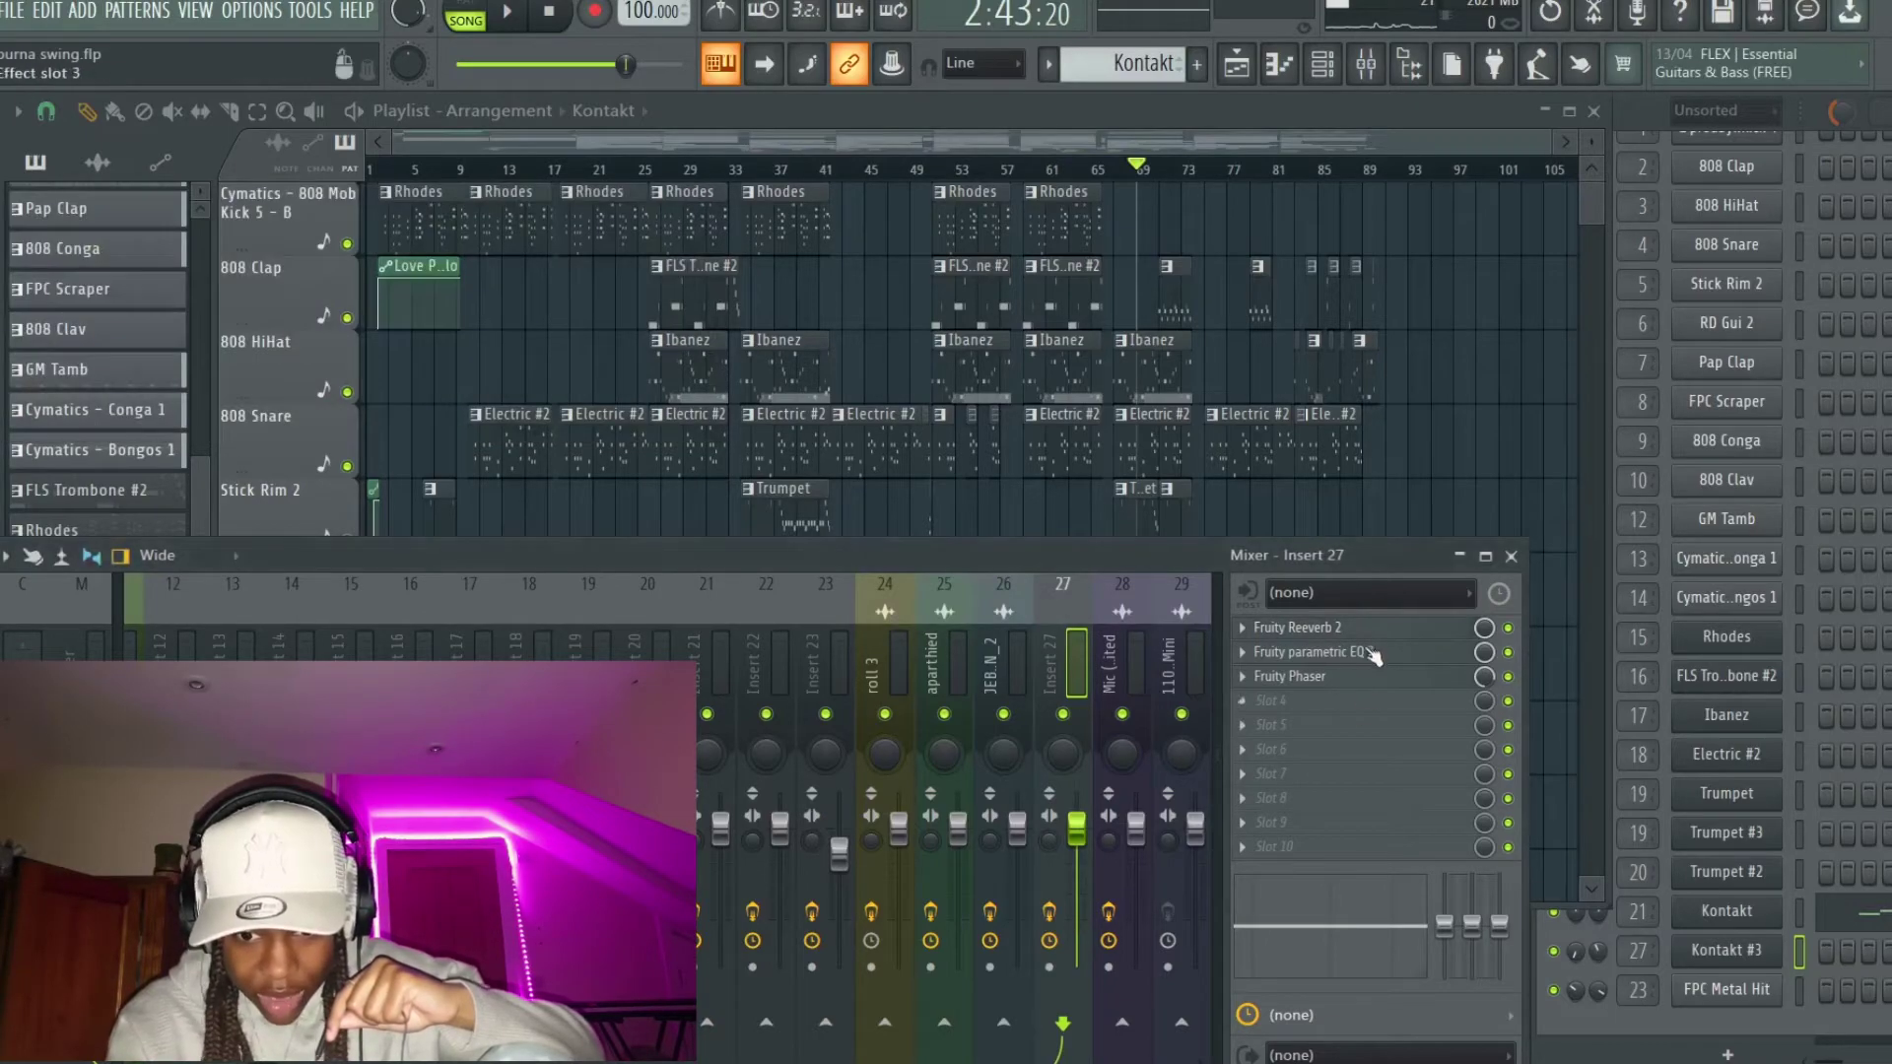
left_click(1350, 655)
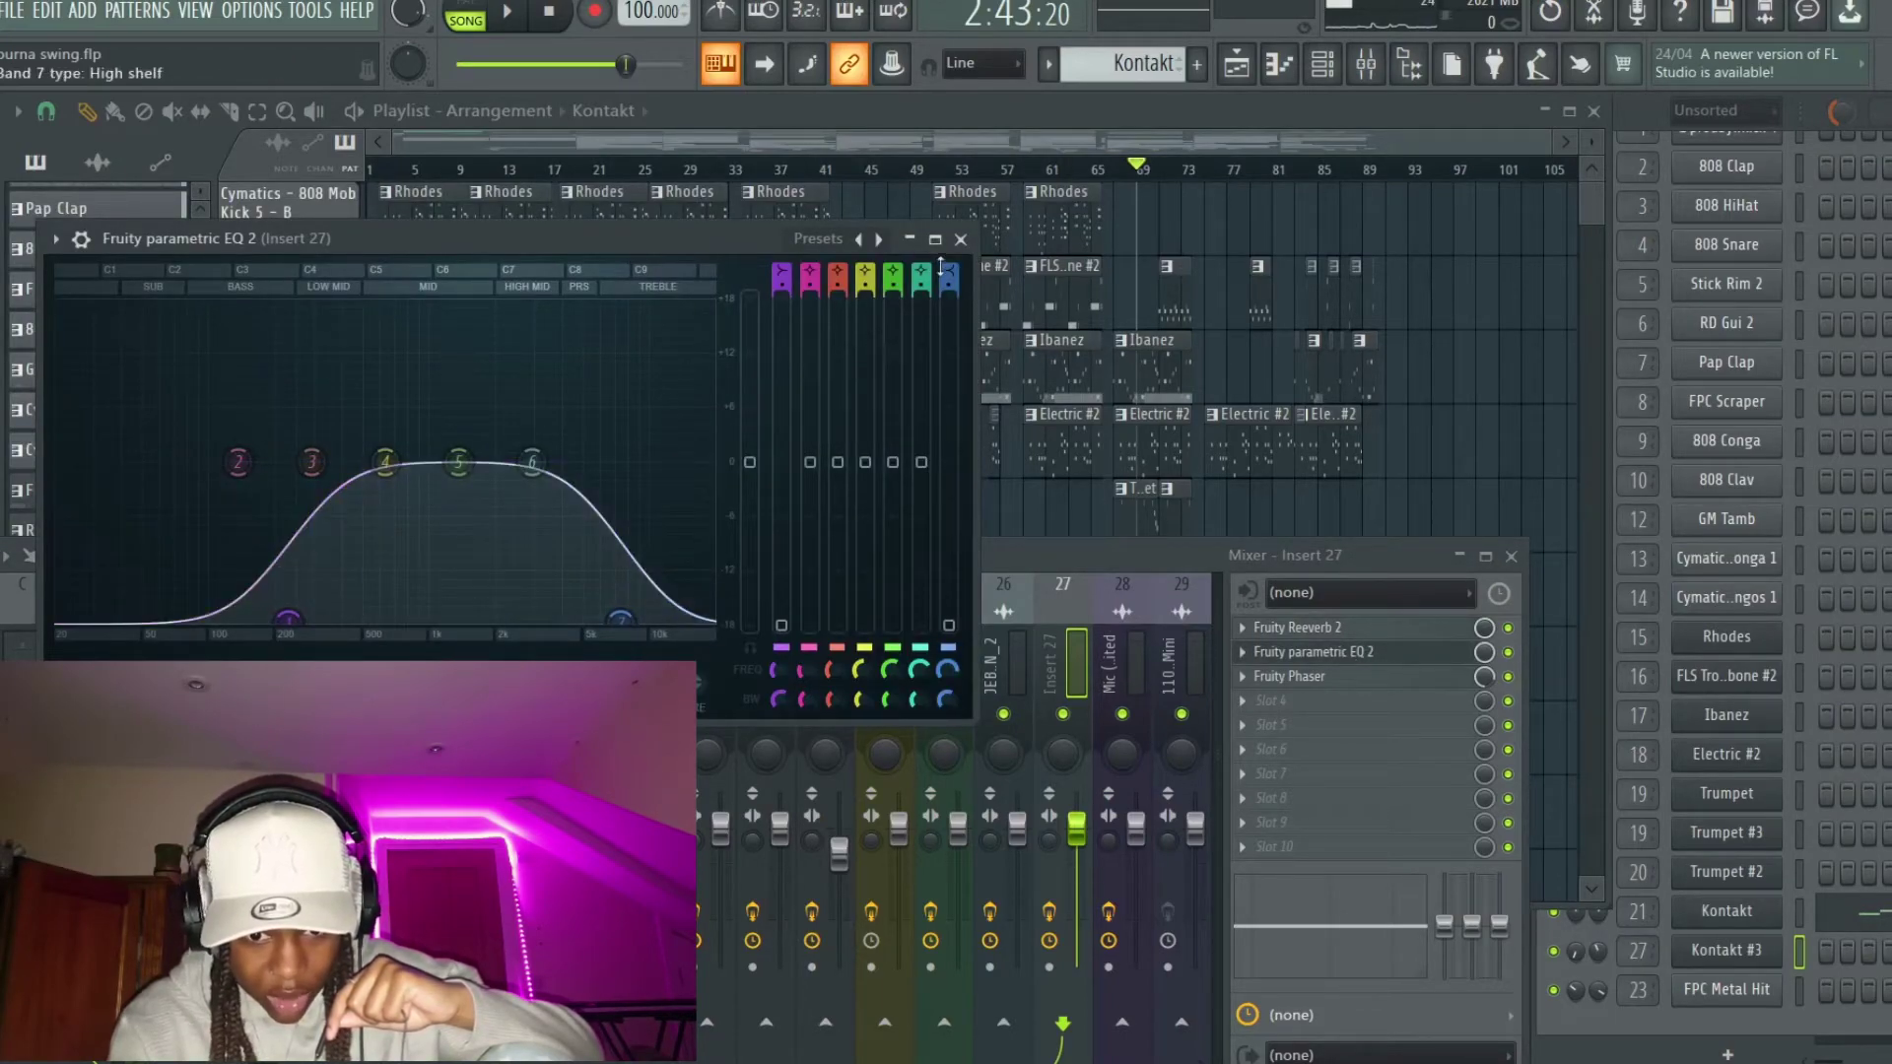
left_click(960, 240)
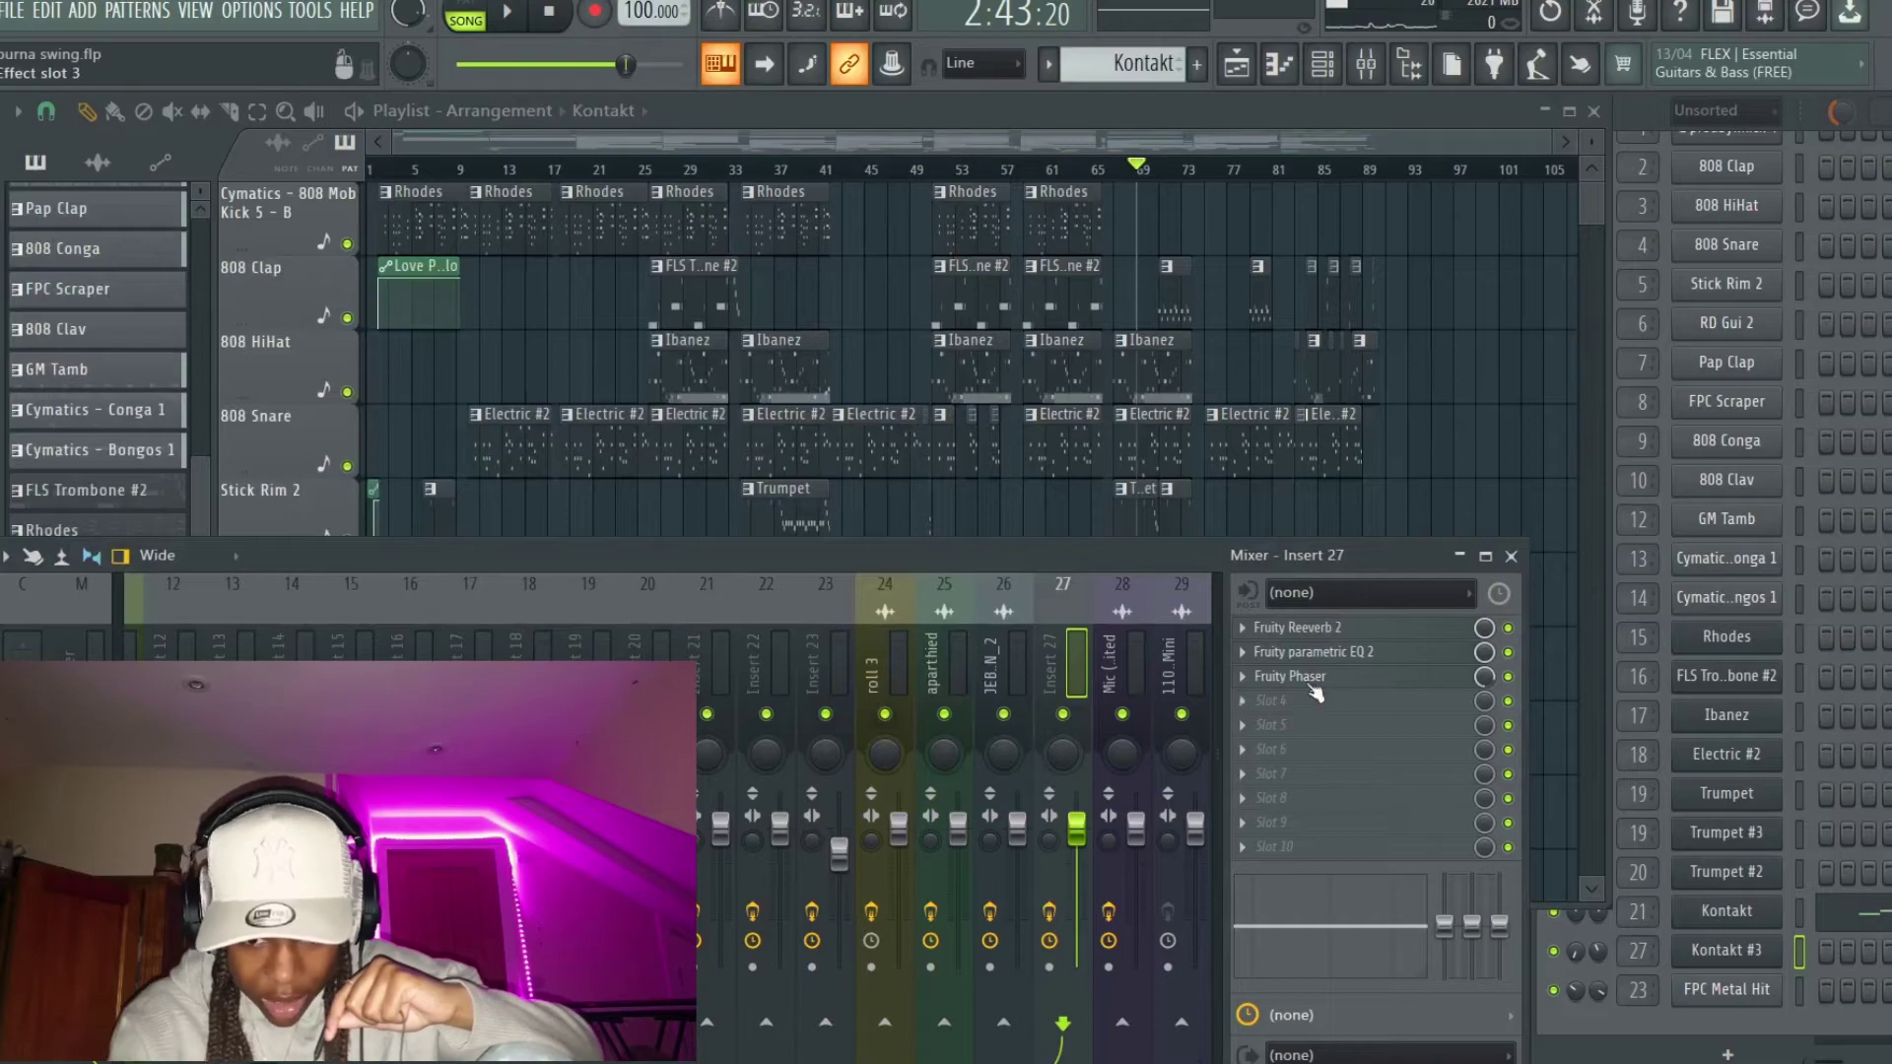
left_click(1314, 687)
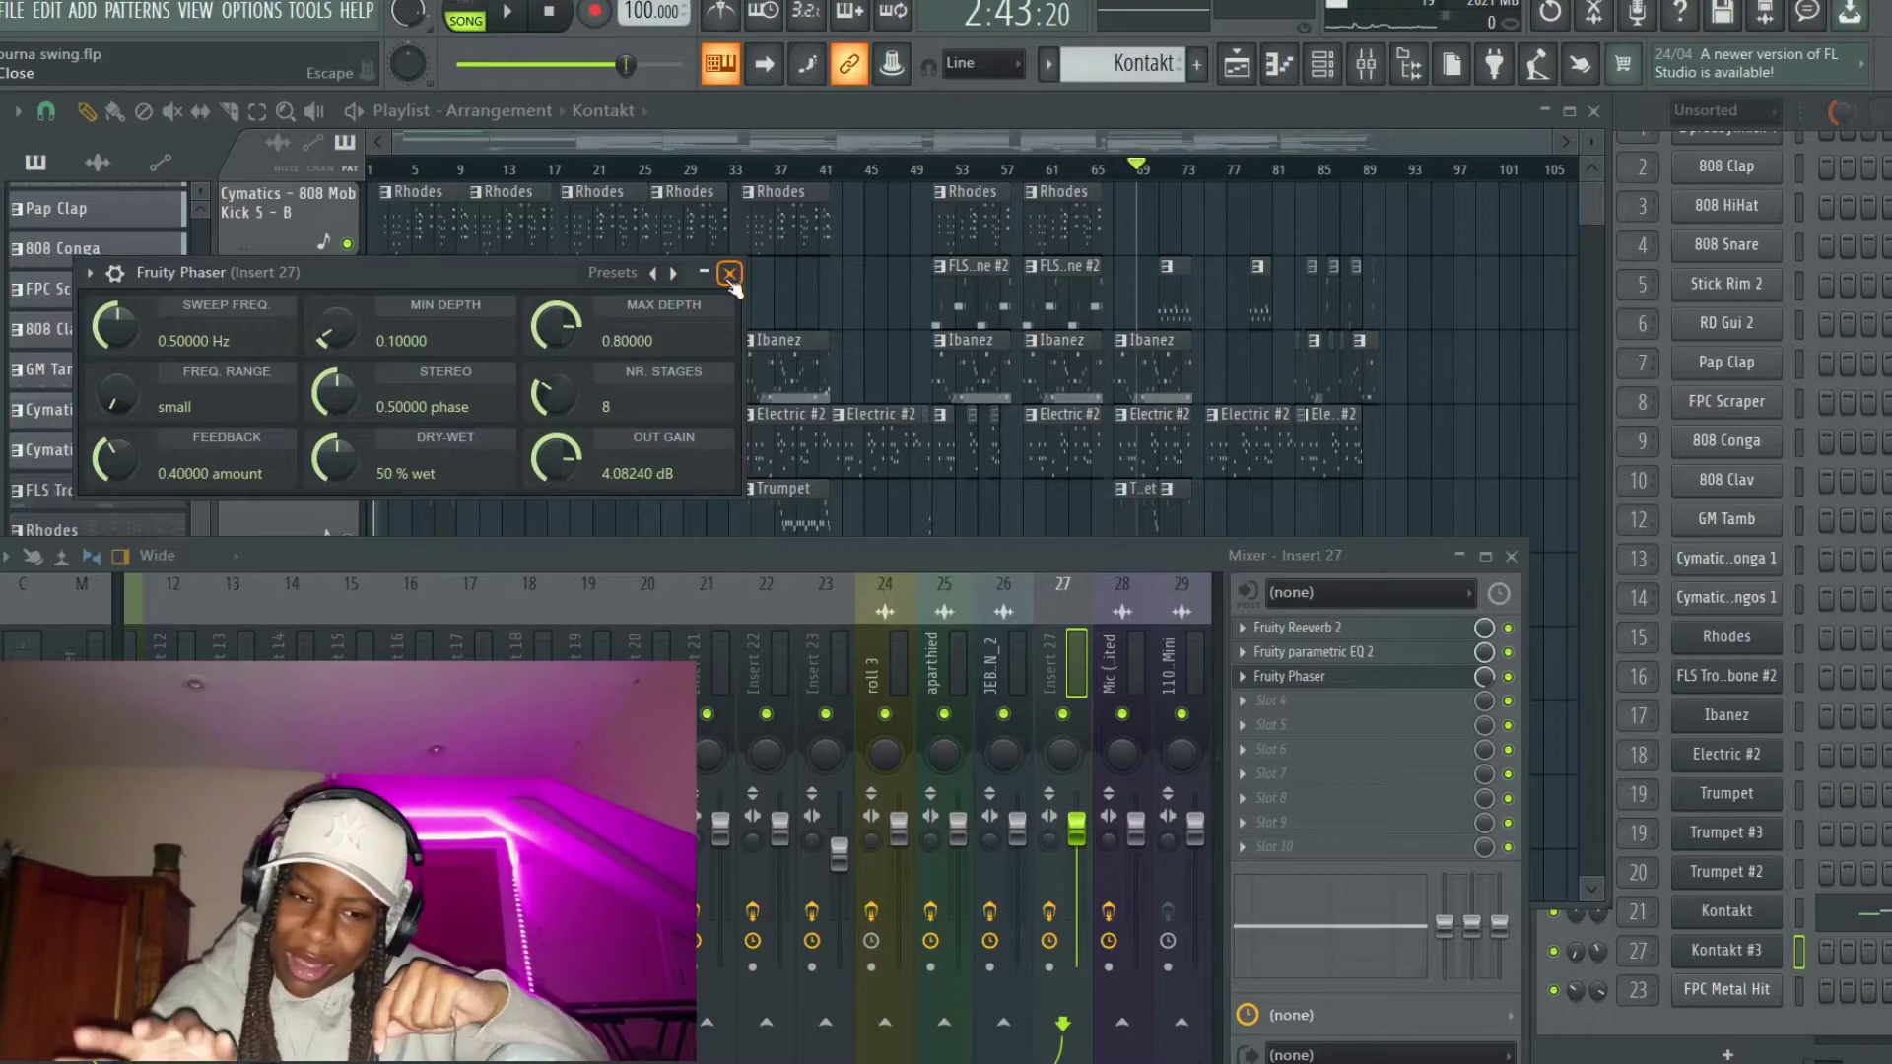
left_click(729, 273)
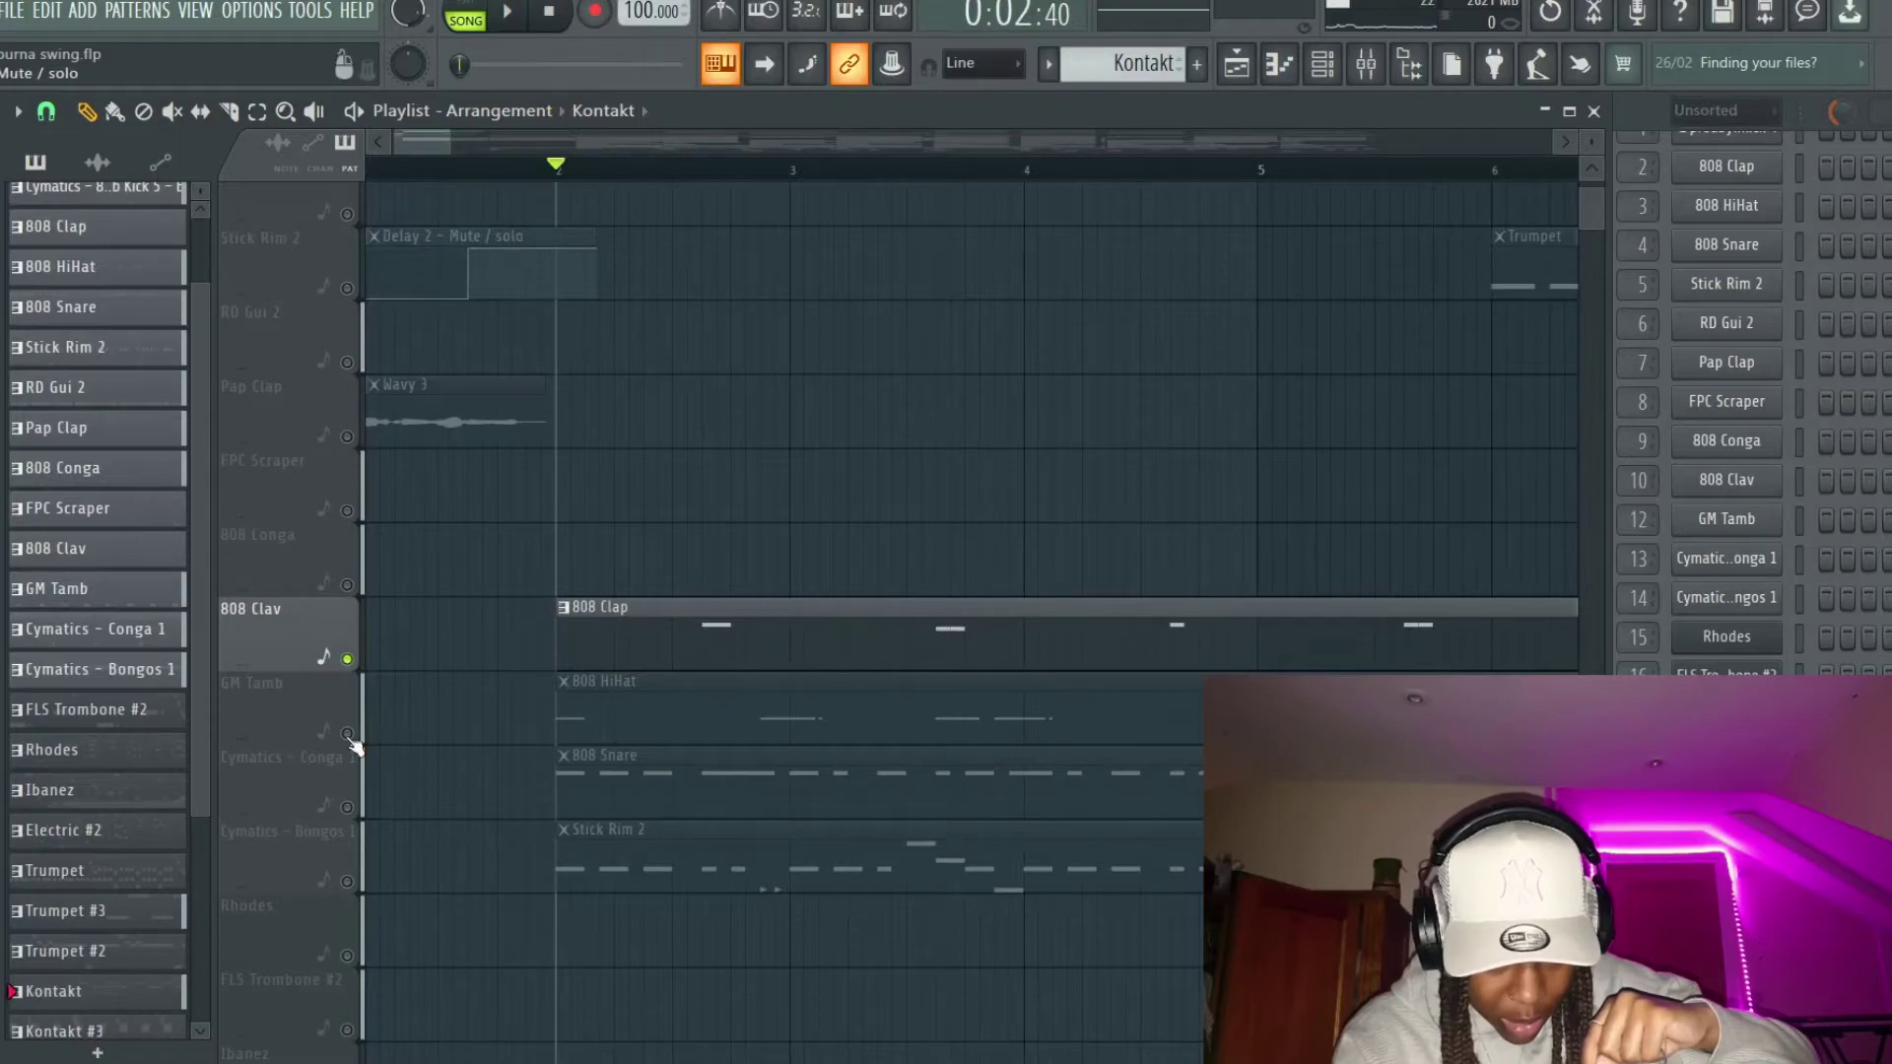
Step: Unmute the 808 HiHat pattern's track, audition it with the clap from bar 2, and inspect its notes in the piano roll
left_click(348, 735)
key("space")
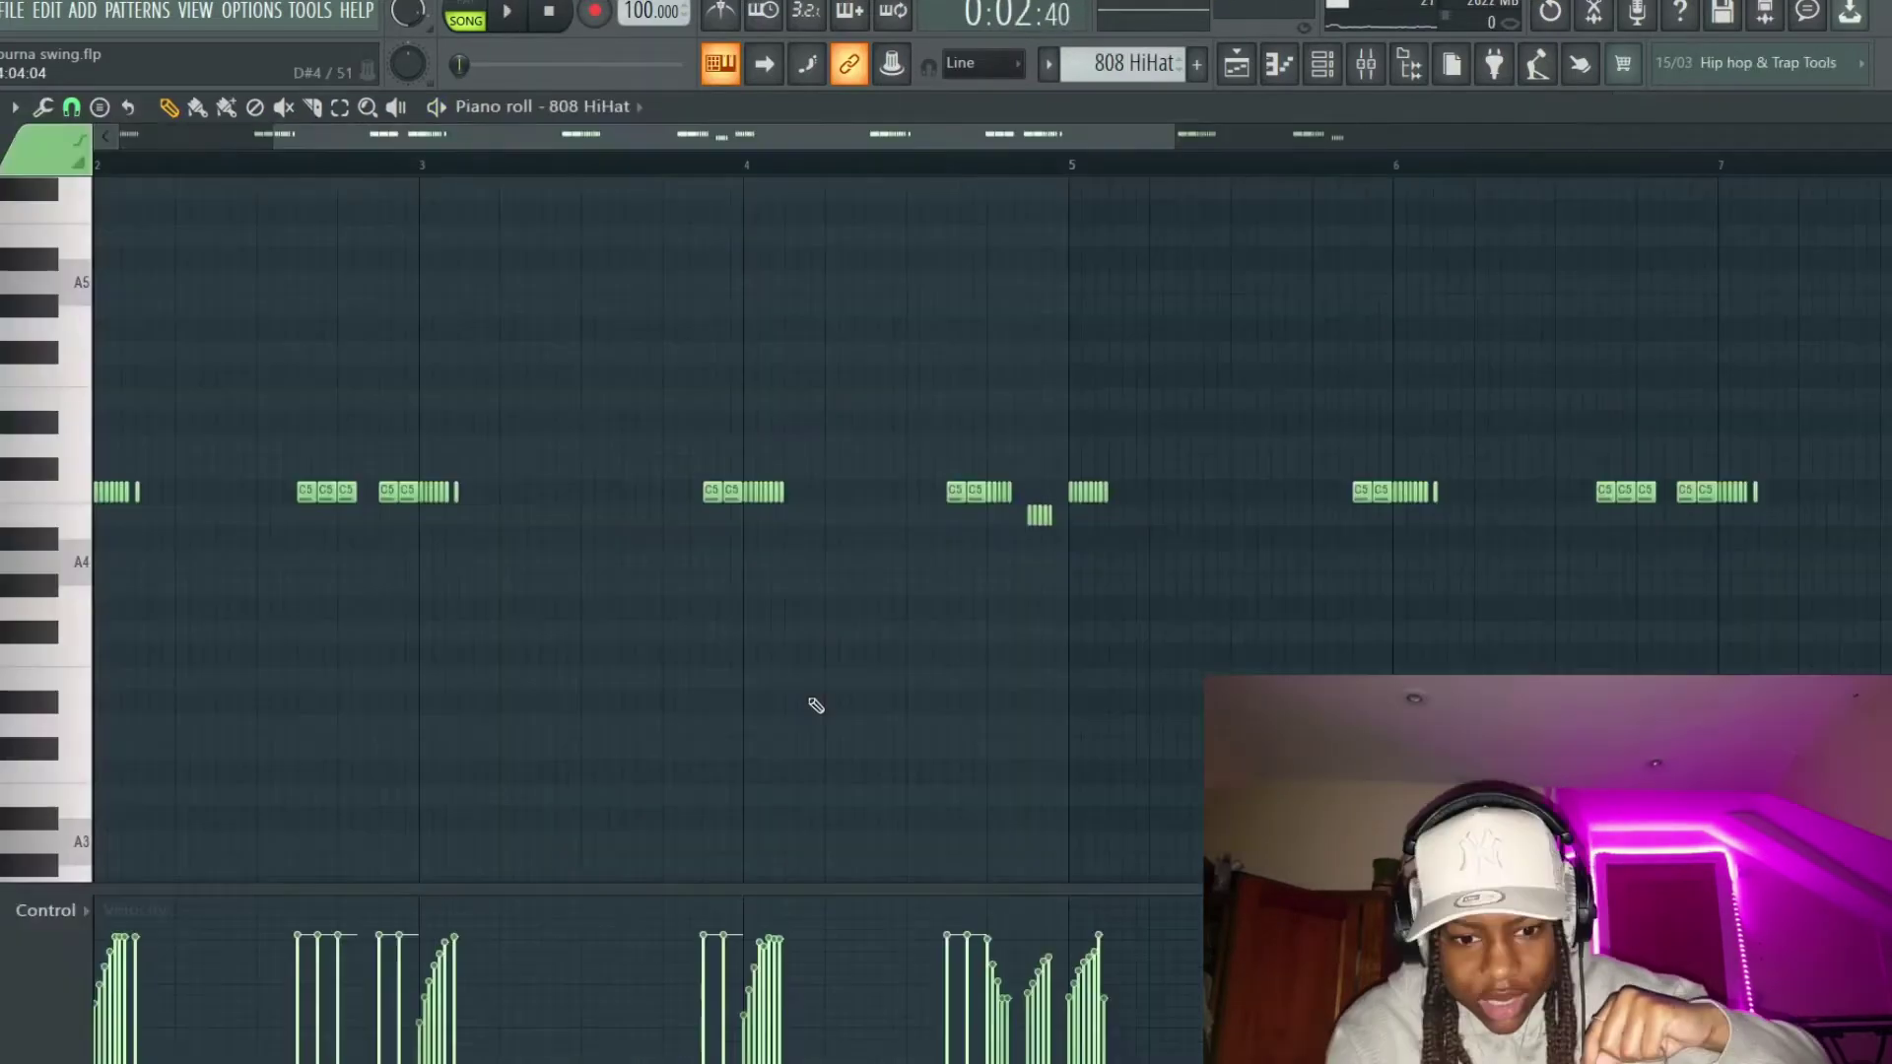
scroll(816, 706, "left", 3)
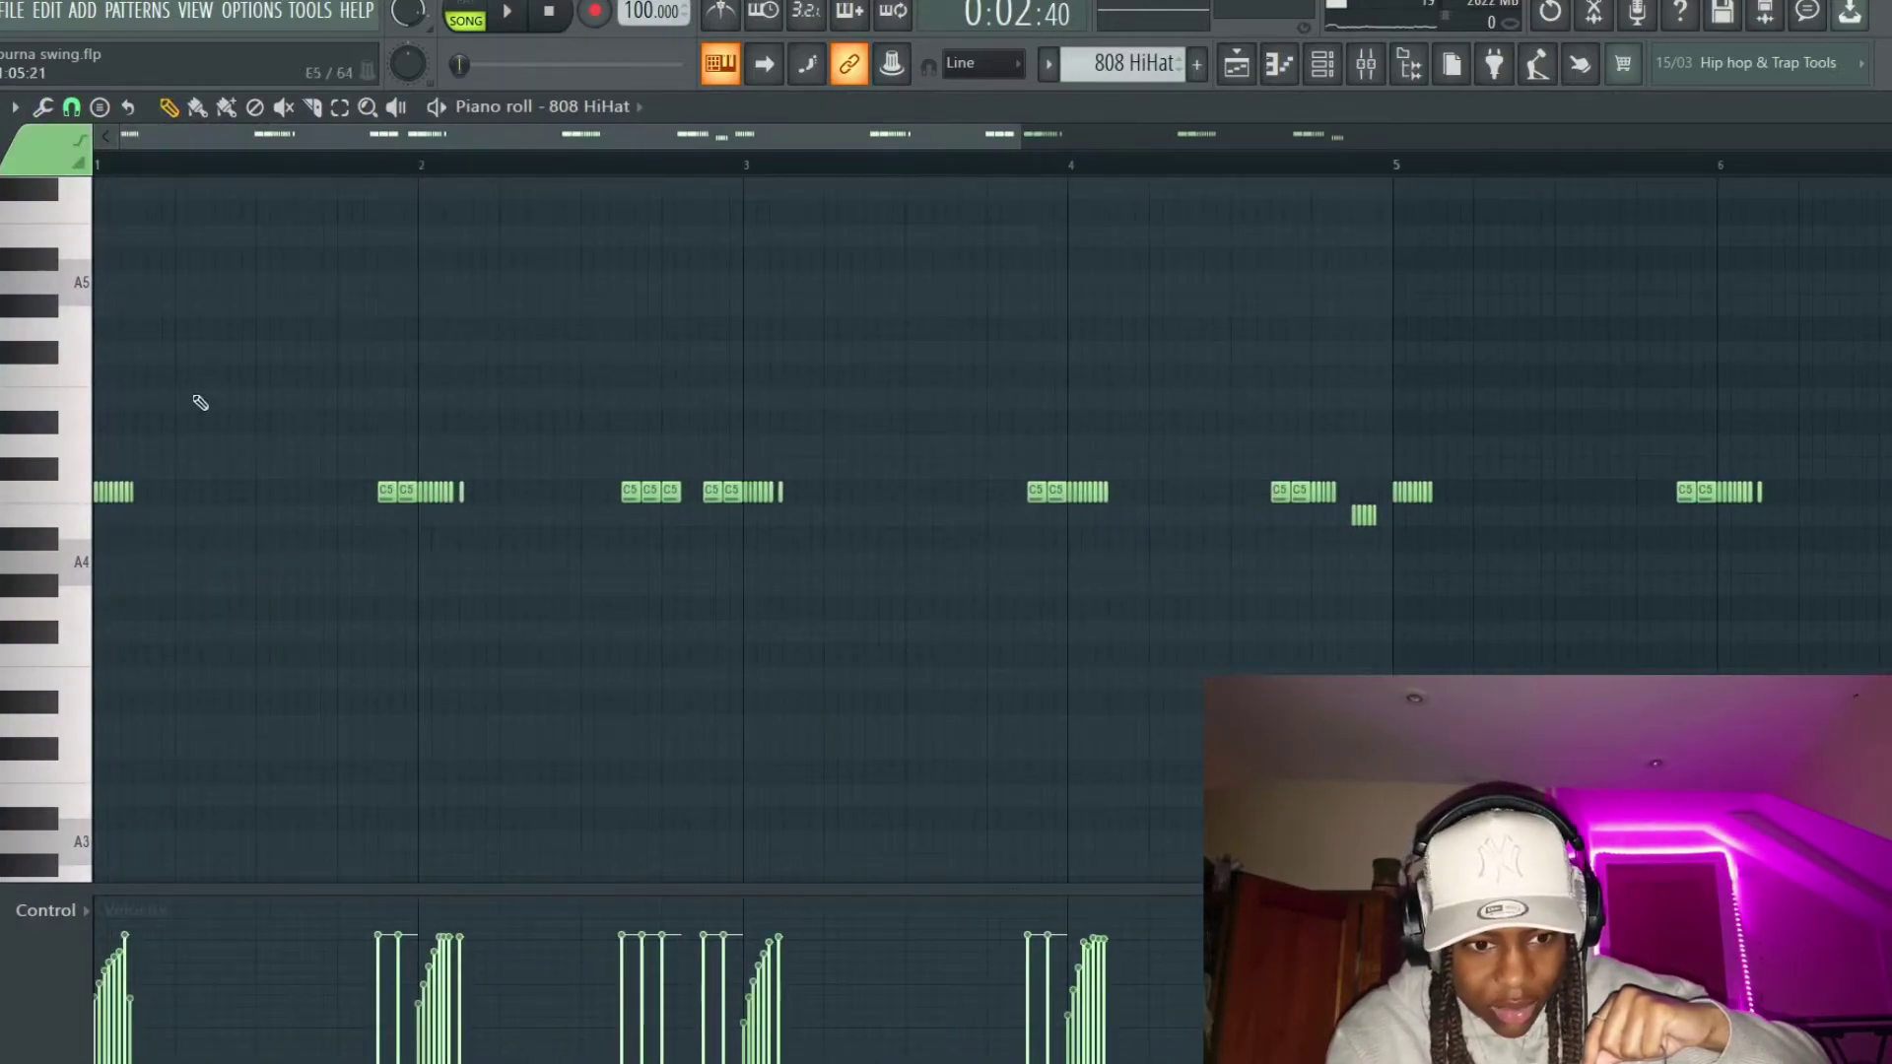
key("space")
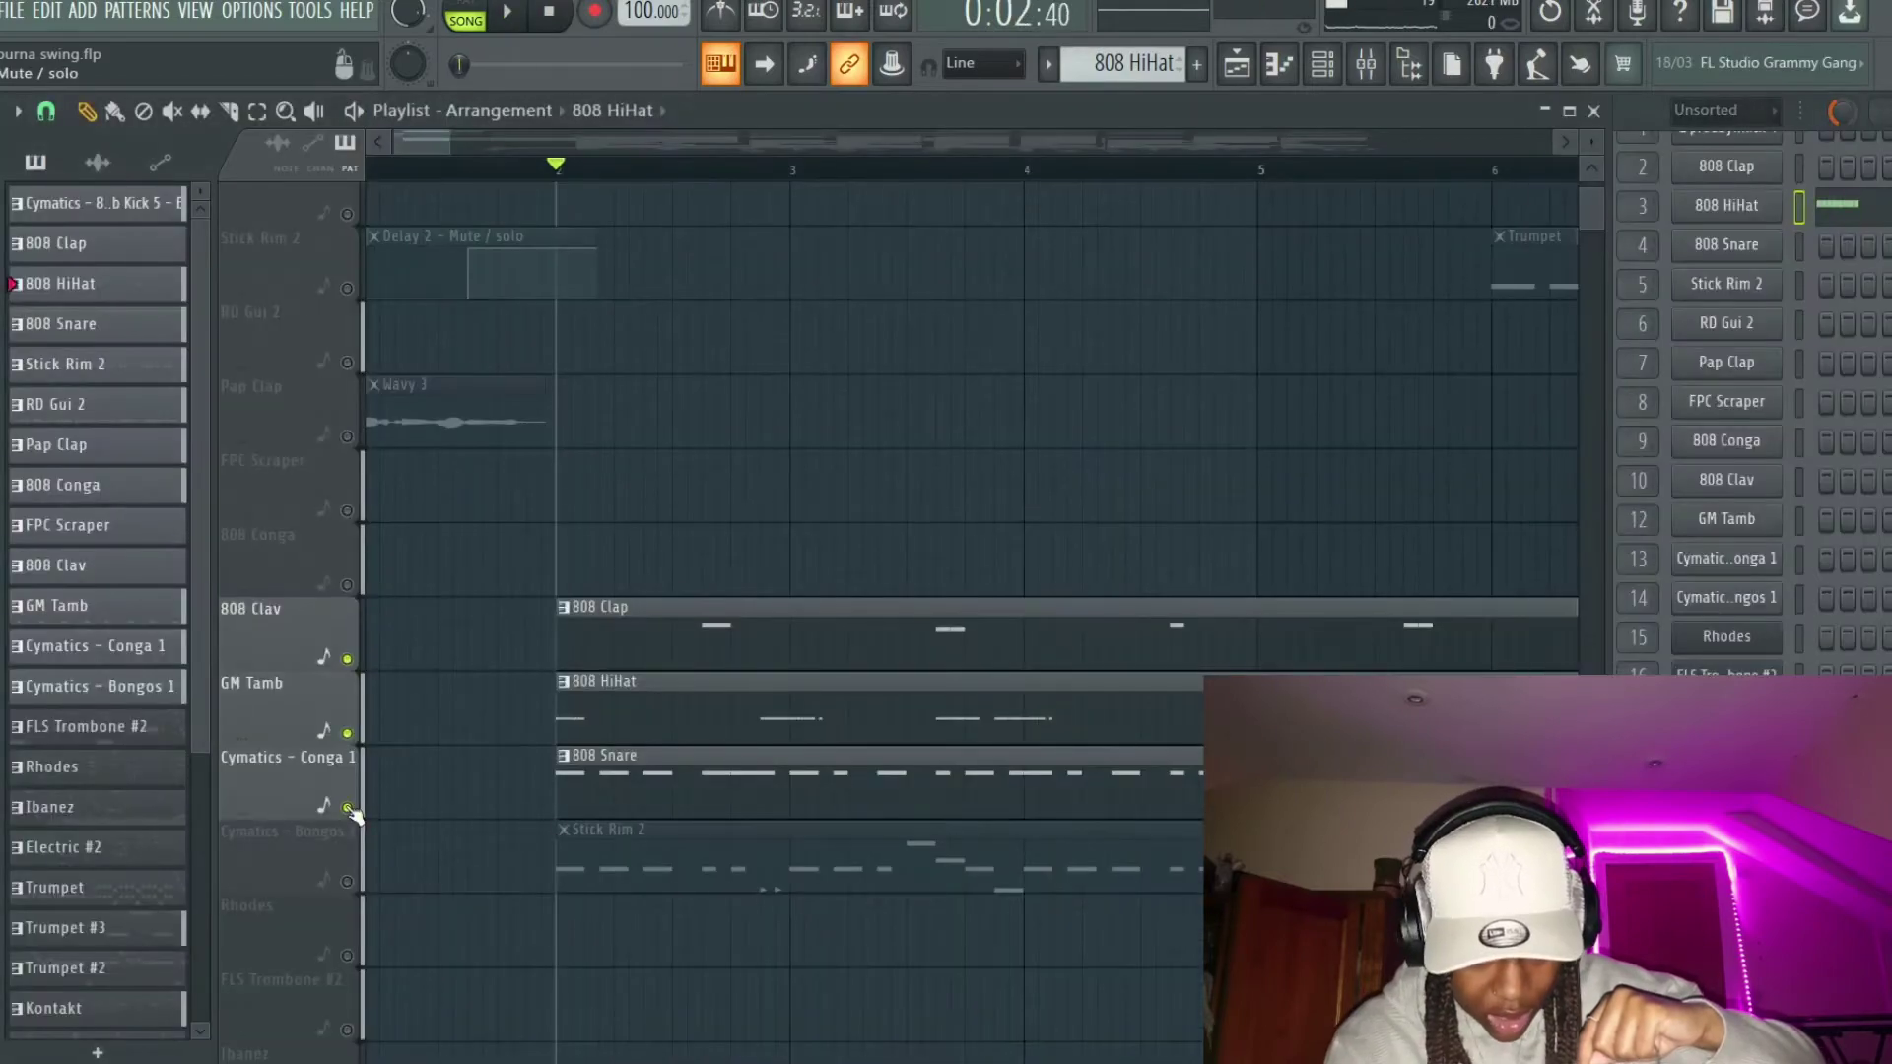
Step: Audition the 808 Snare pattern with the clap and hi-hat from bar 2, adding the Stick Rim 2 track for a second pass
key("space")
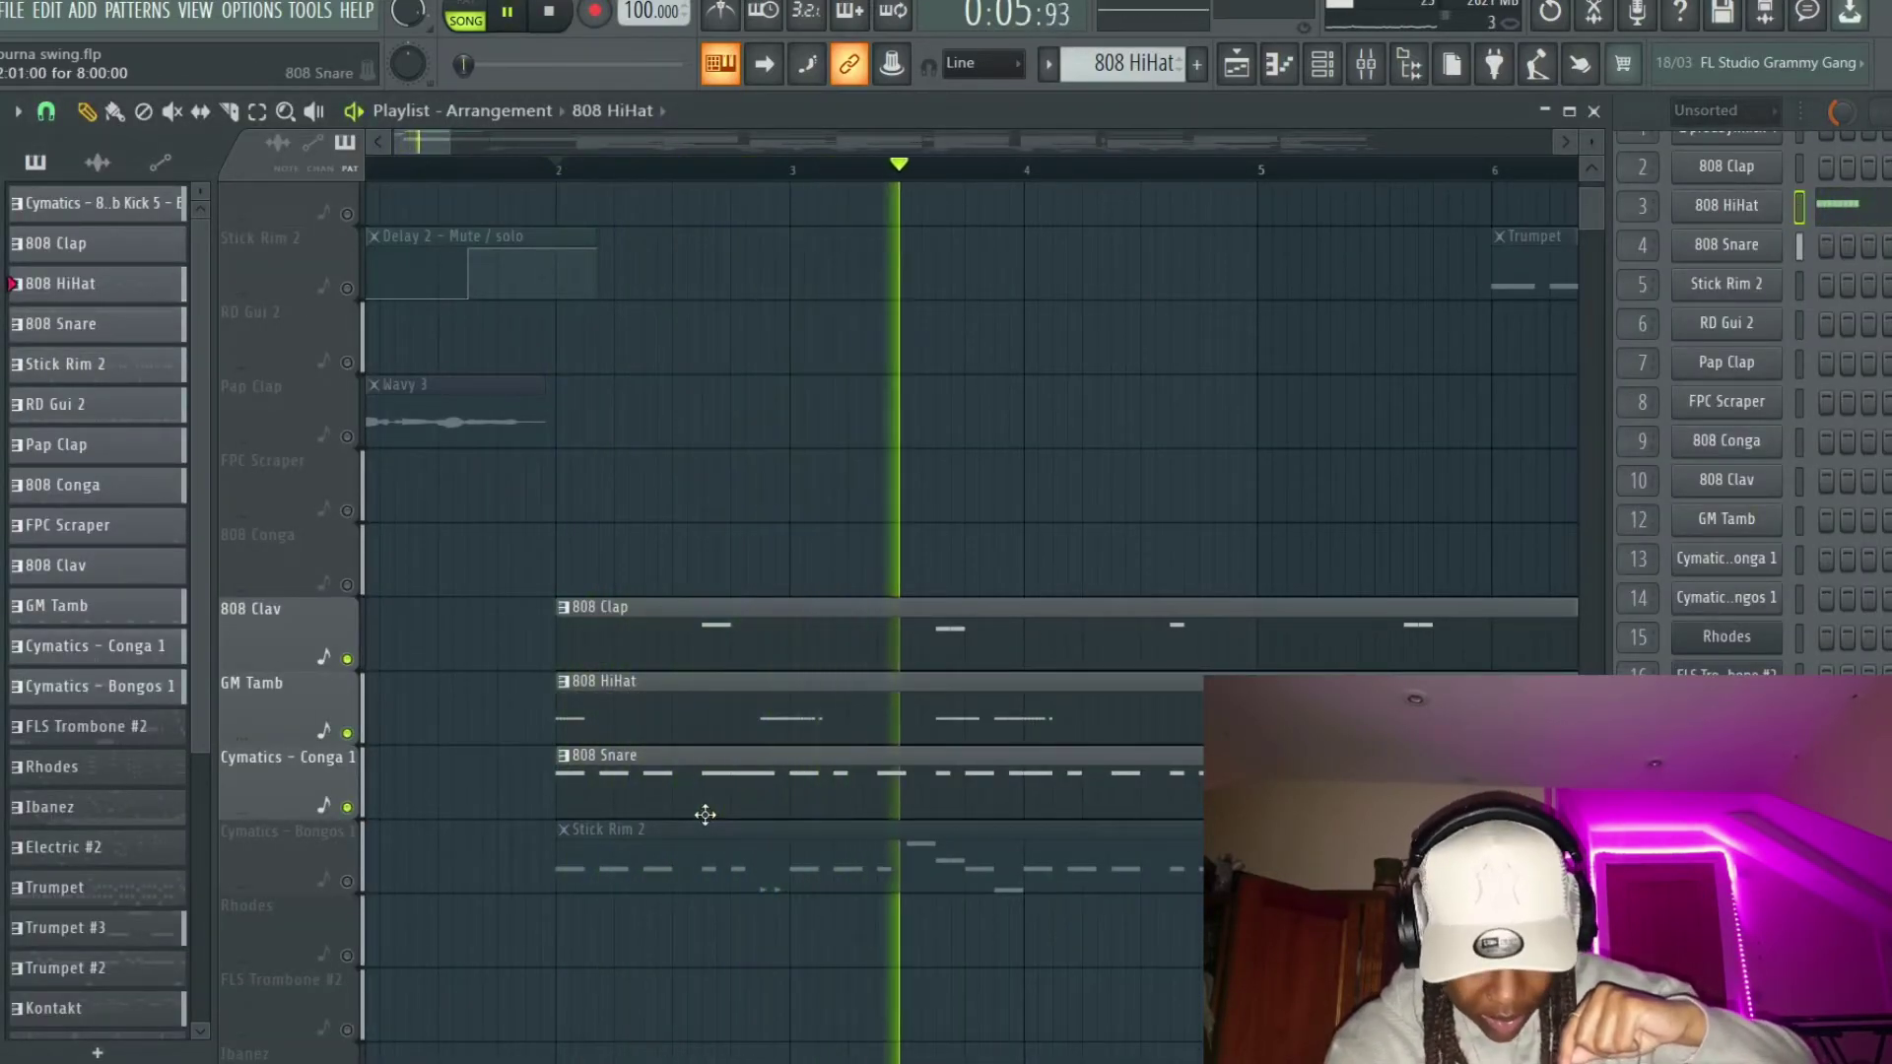
left_click(347, 882)
key("space")
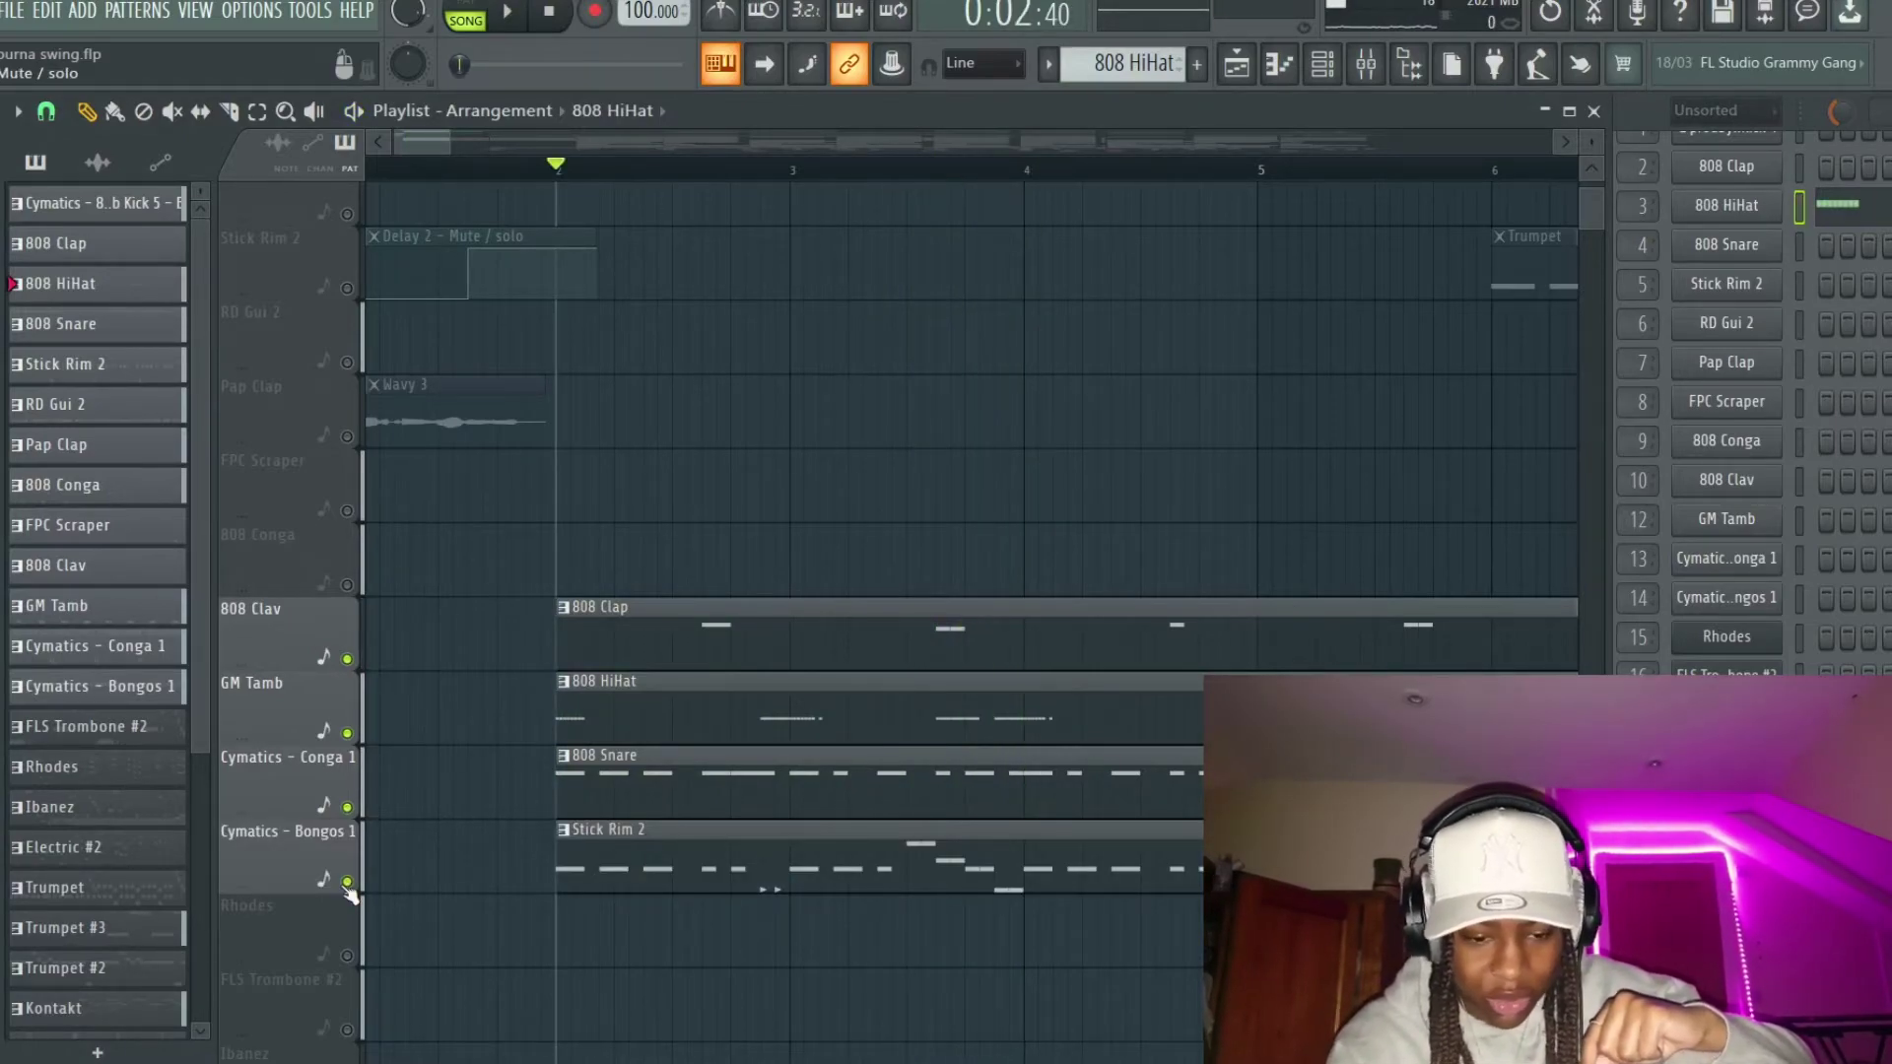
key("space")
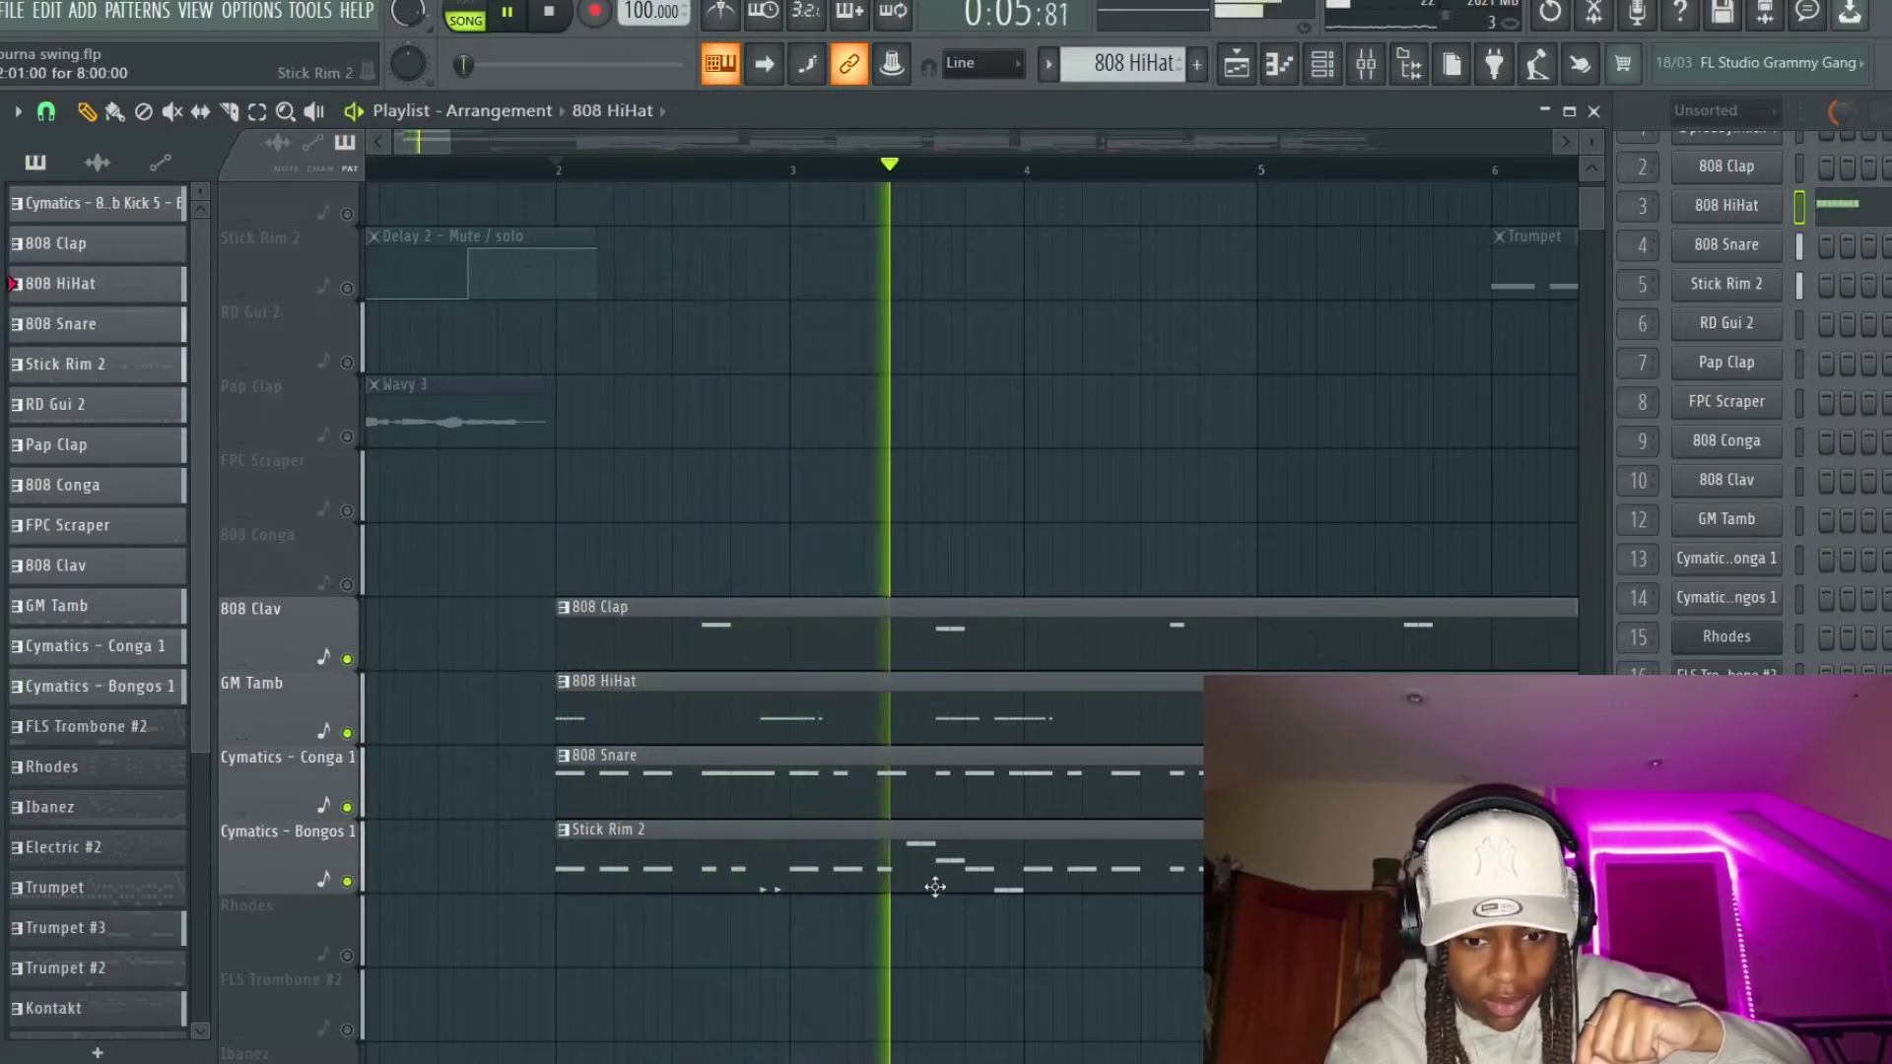
key("space")
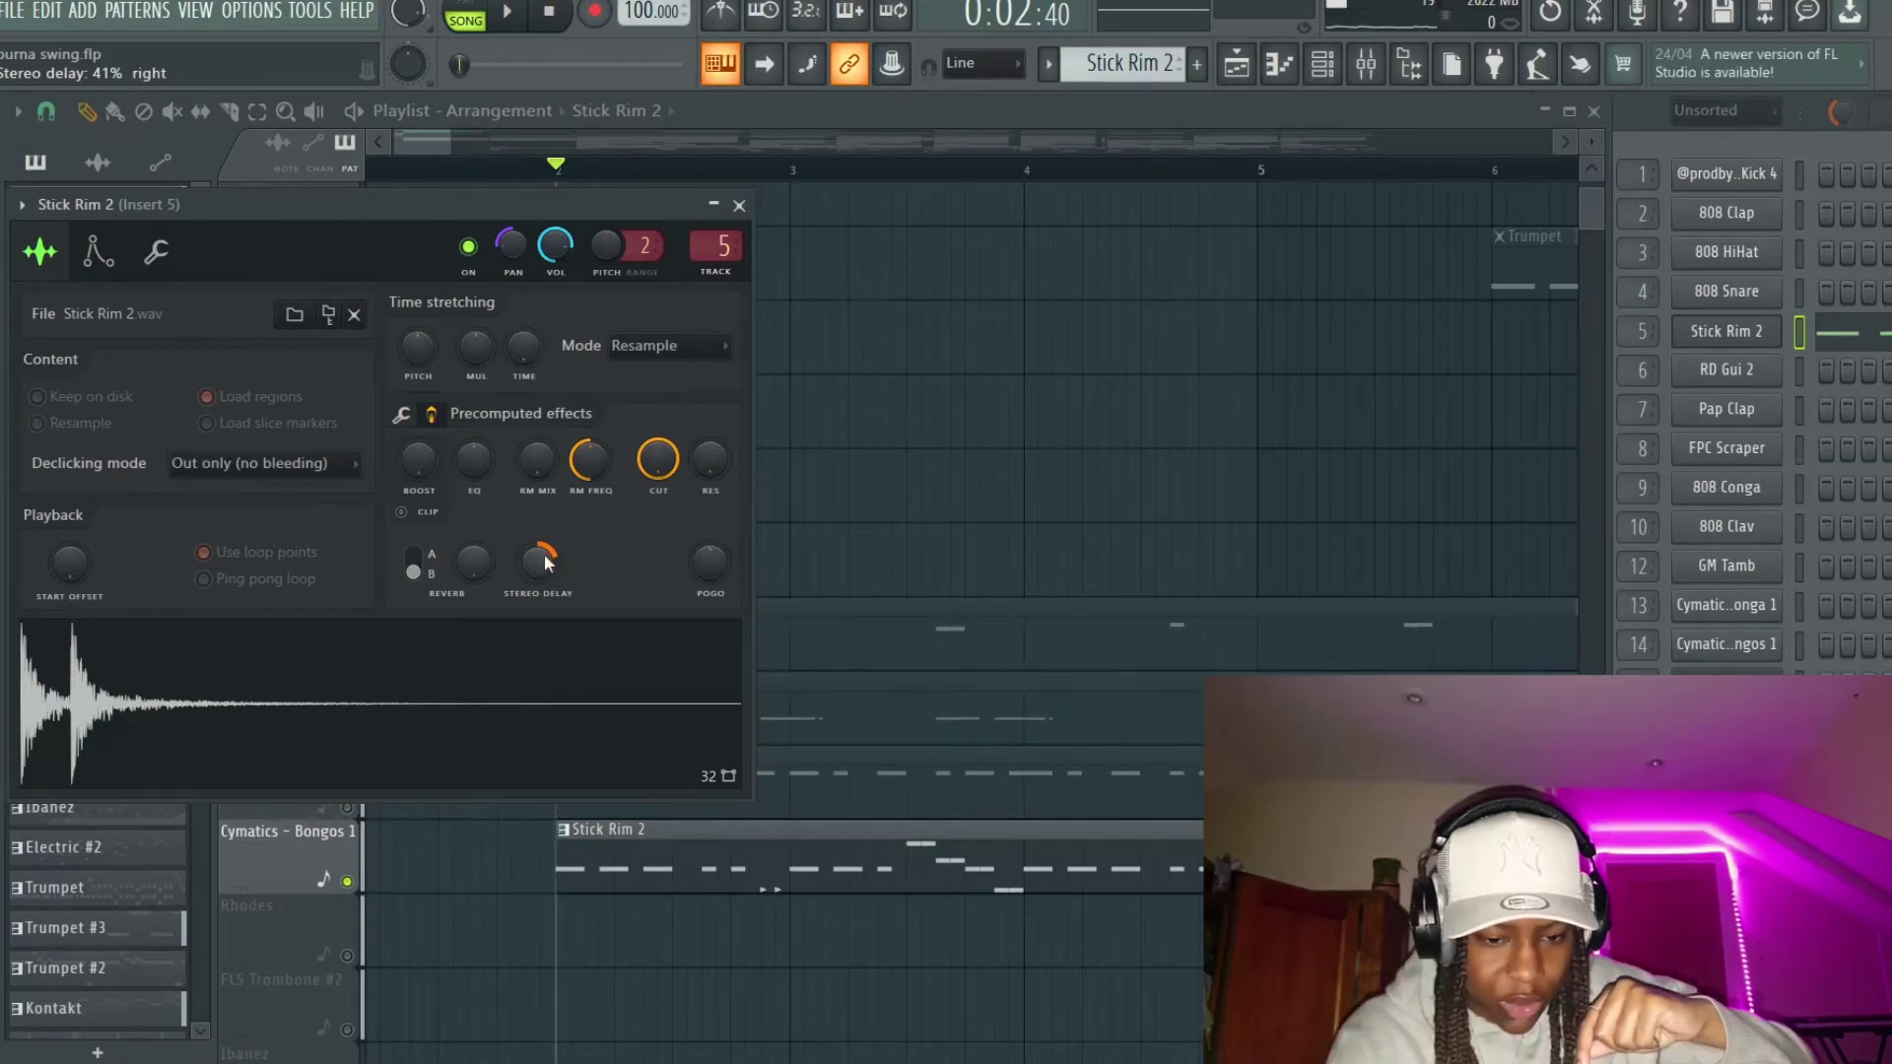
Step: Compare the Stick Rim 2 pattern with the sample's stereo delay centered and restored to 41% right, ending with its channel settings closed
left_click_drag(544, 558, 544, 591)
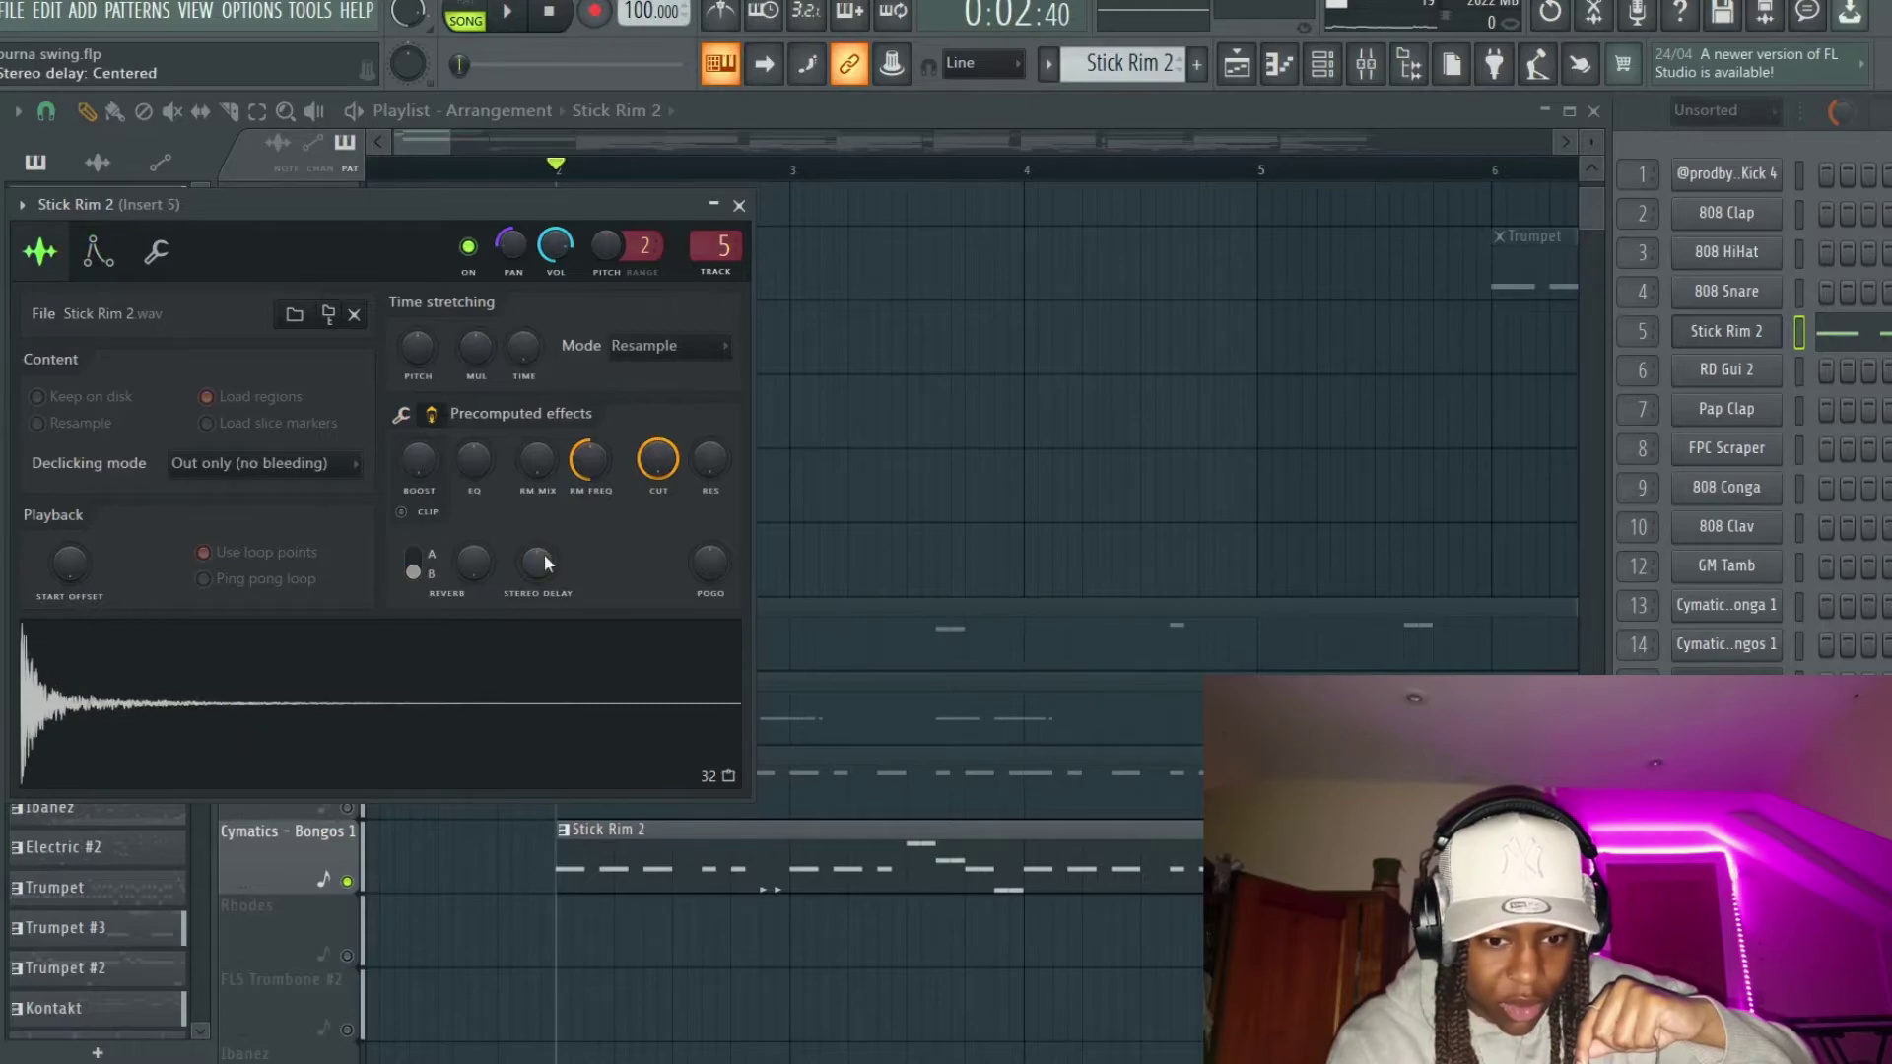
key("space")
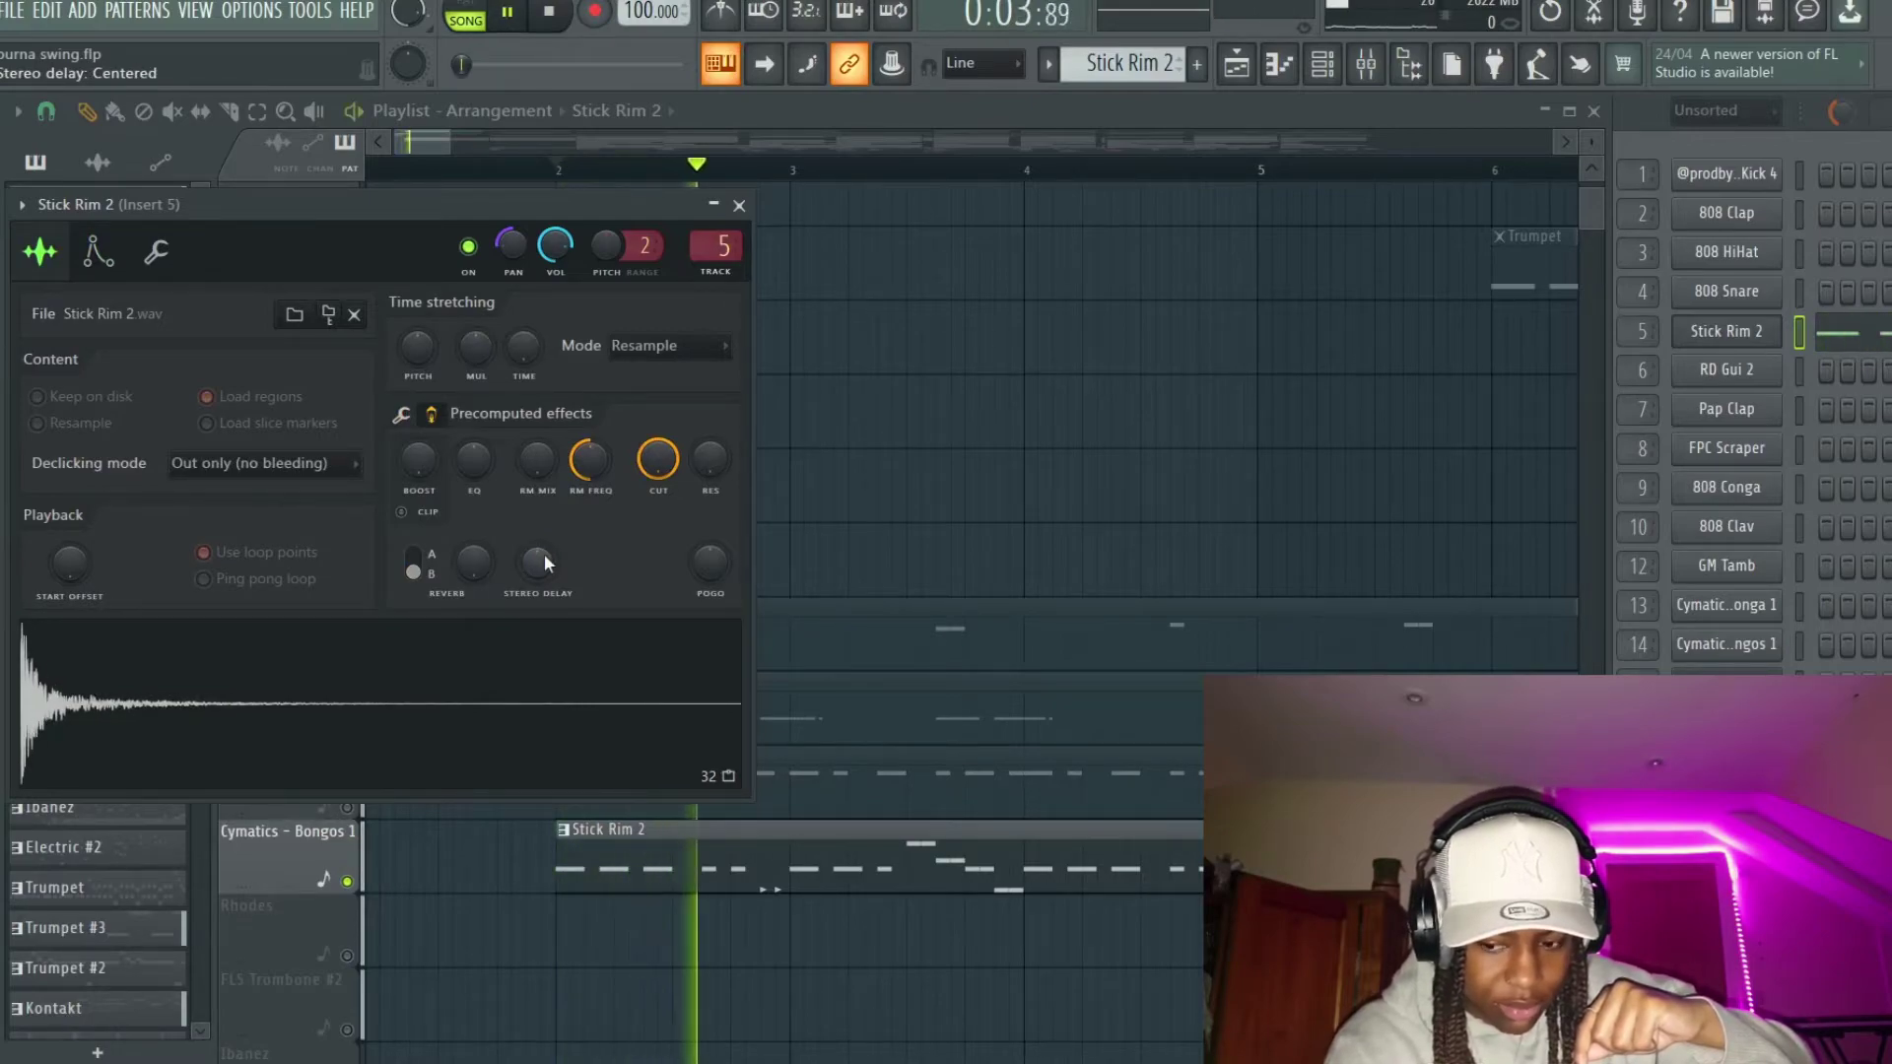
key("space")
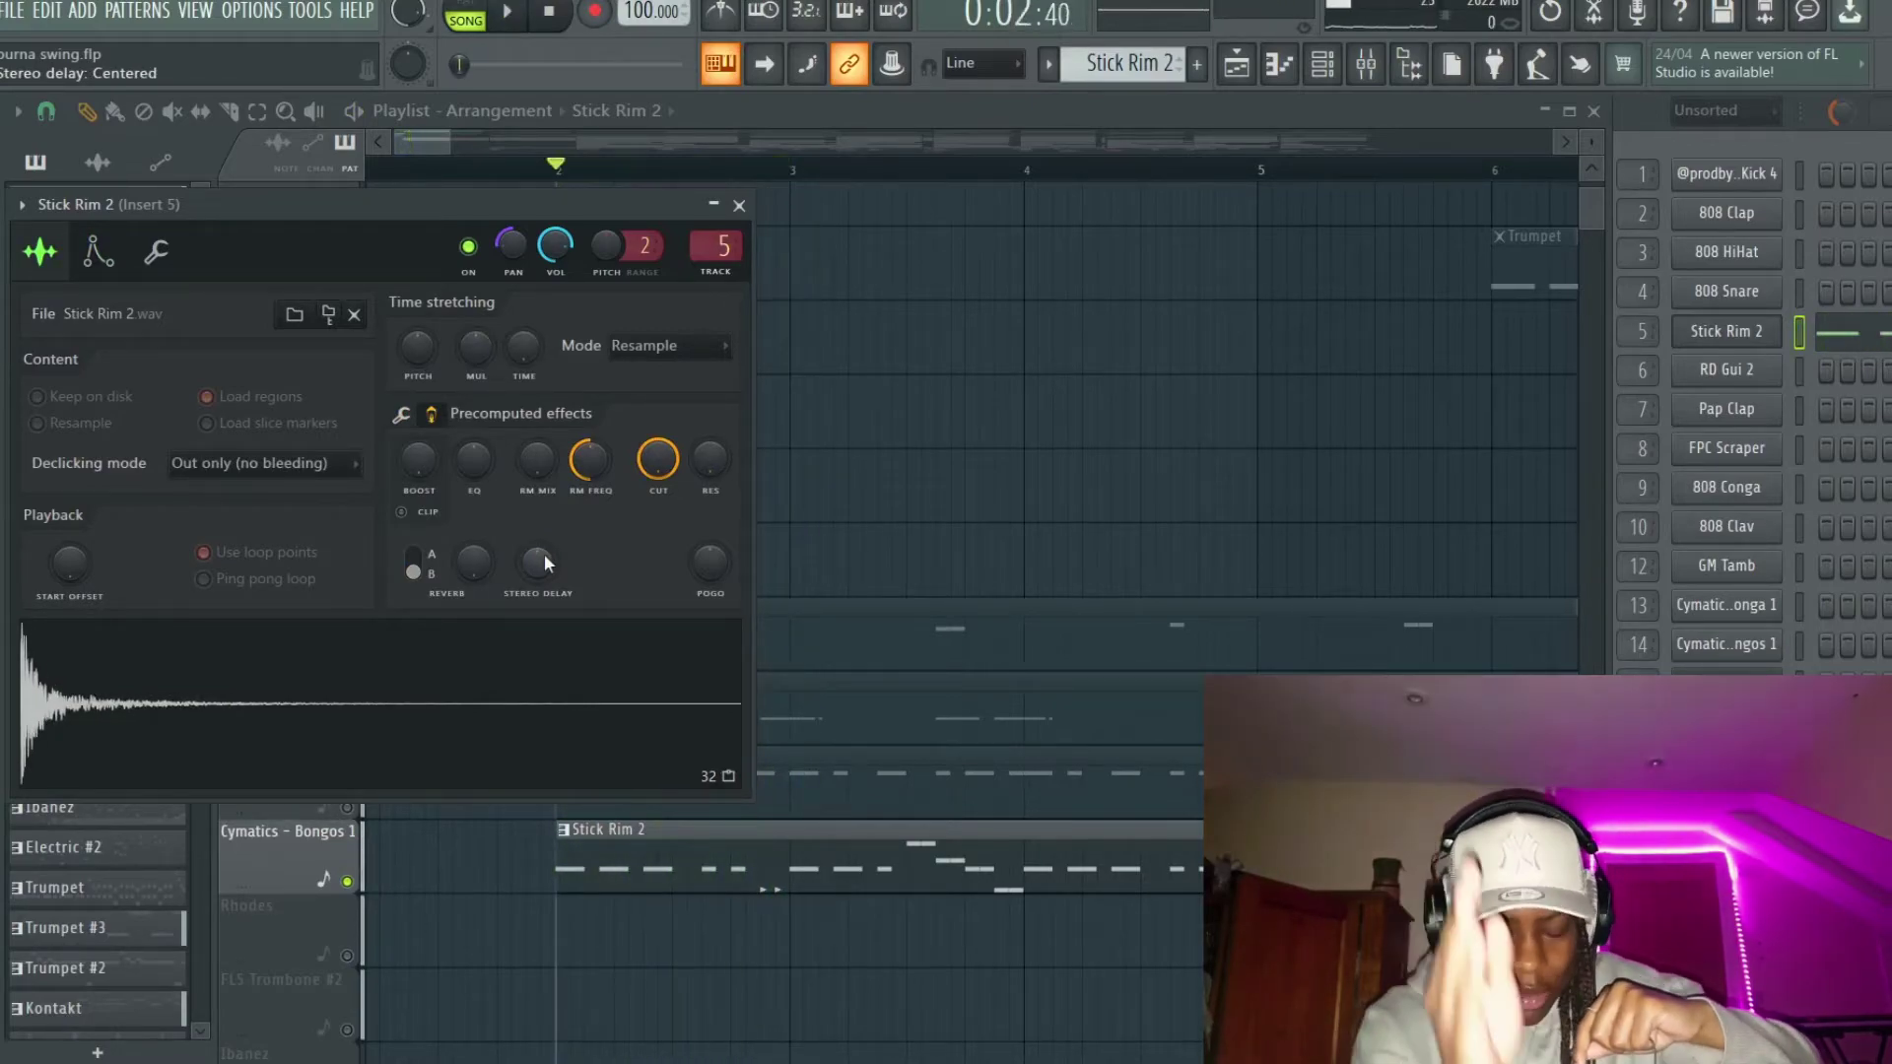
key("ctrl+z")
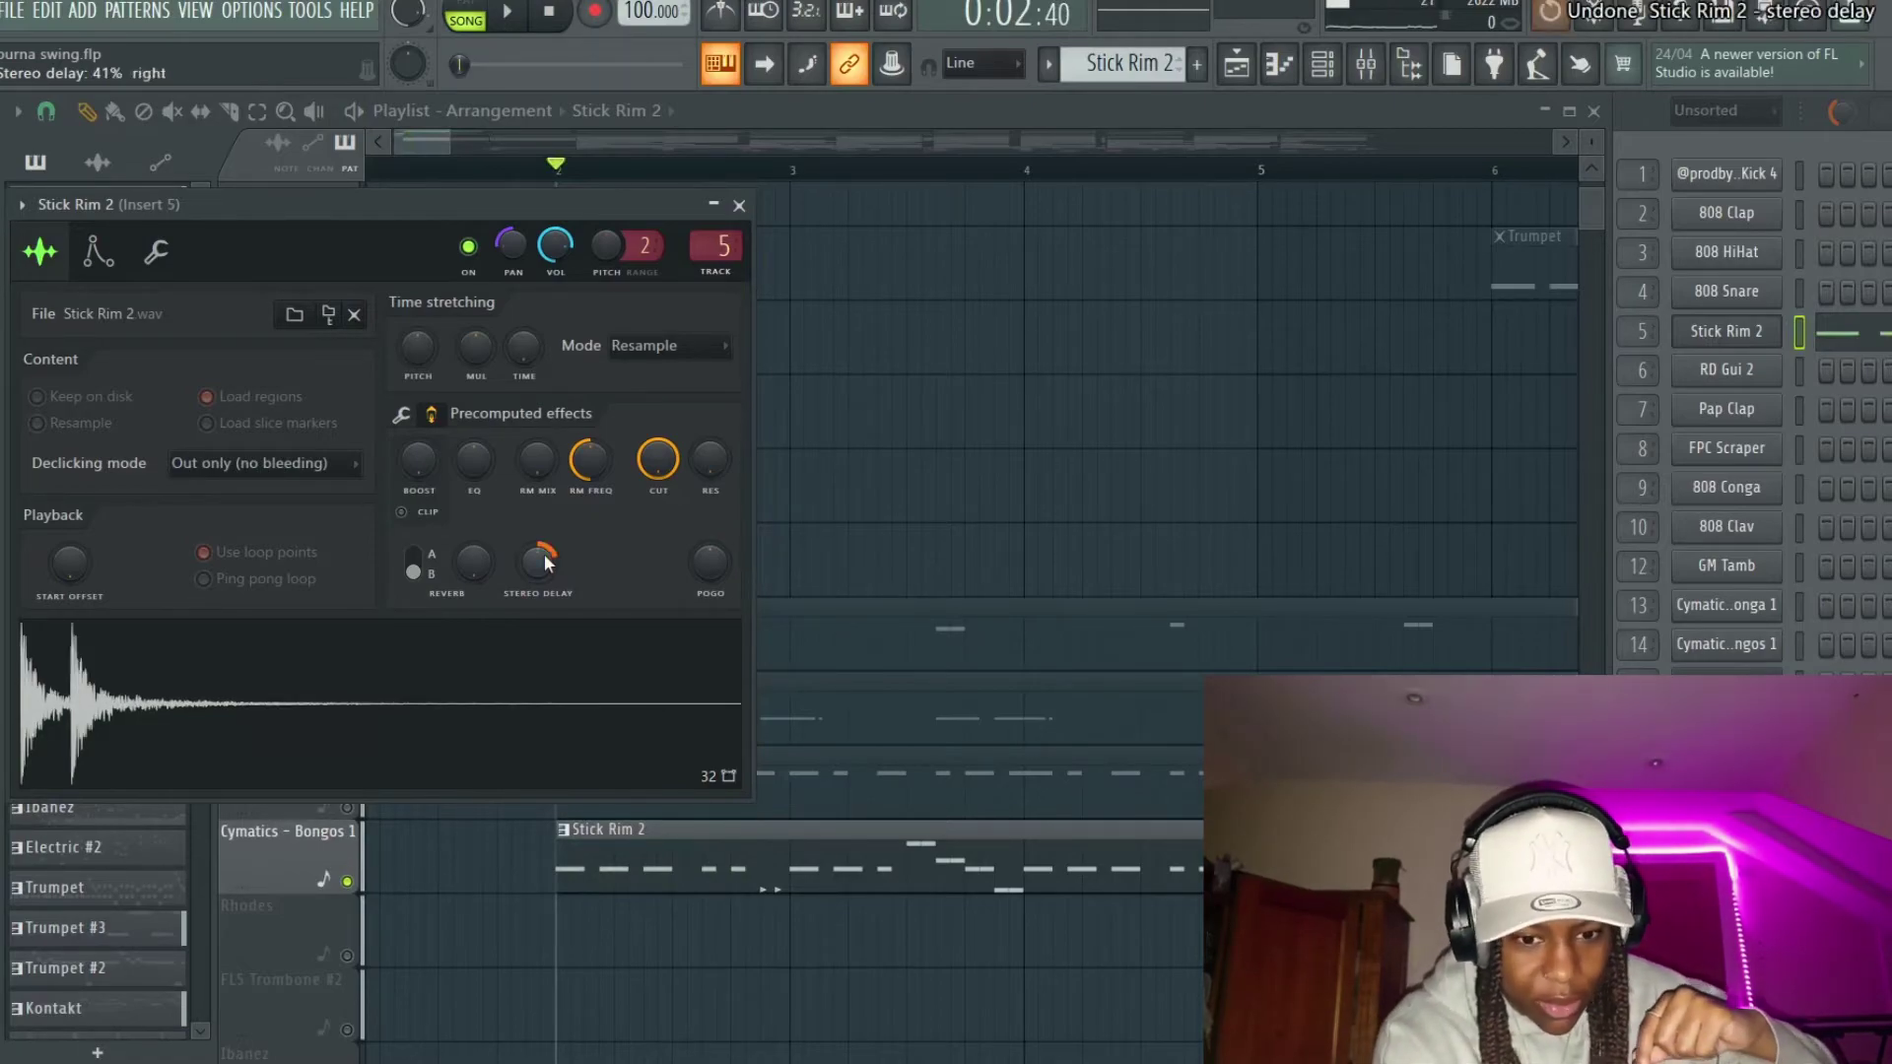
key("space")
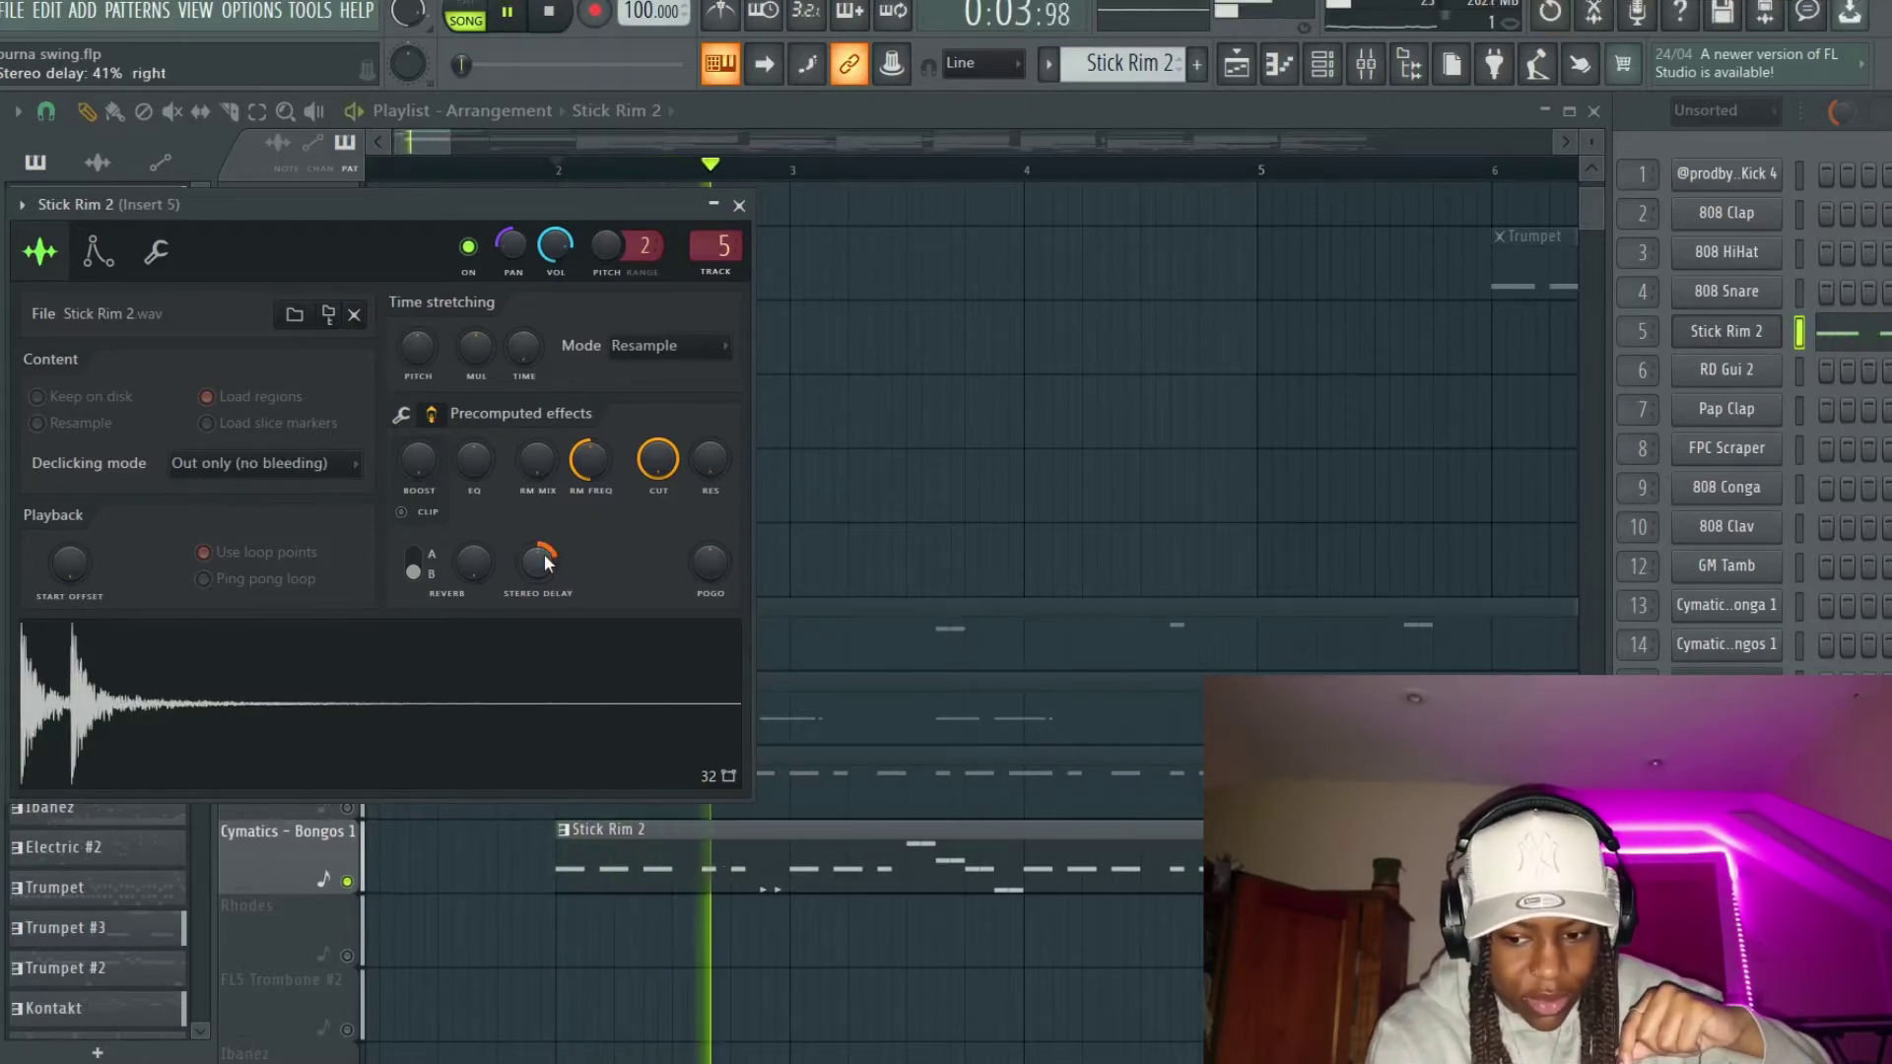
key("space")
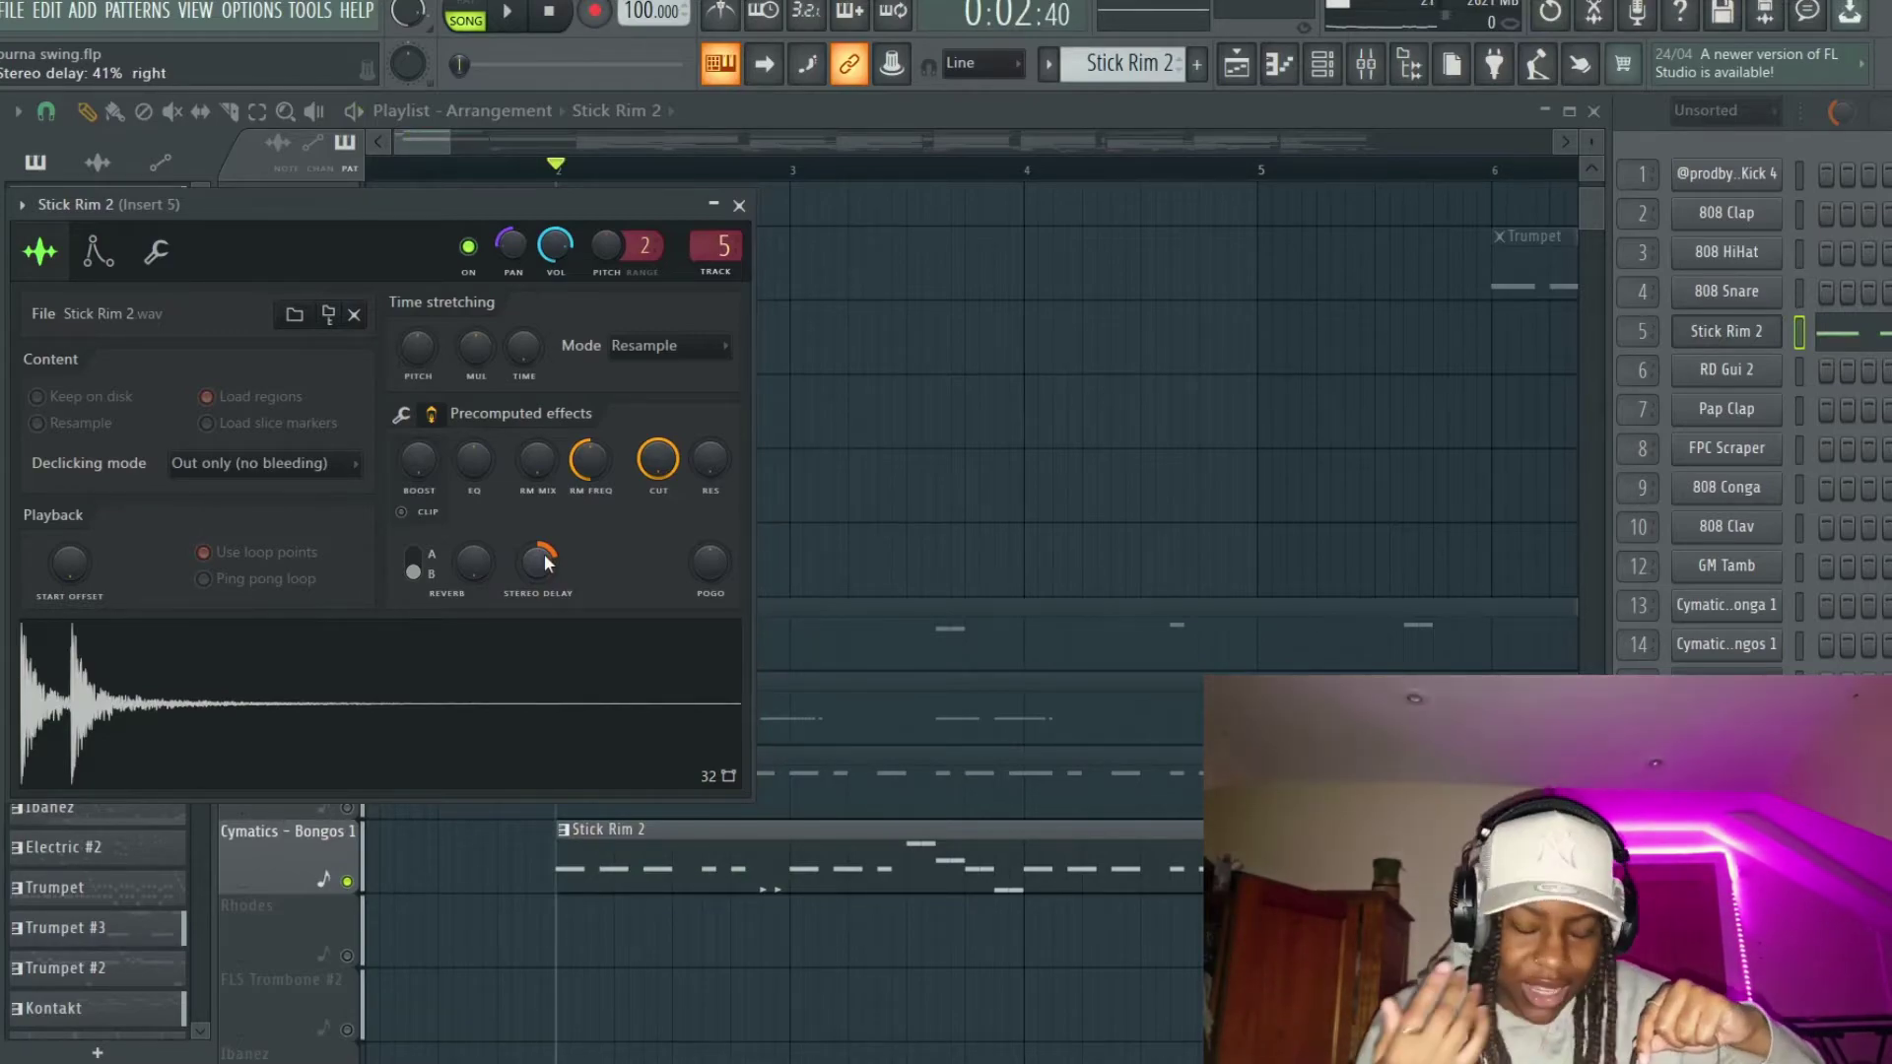
left_click(739, 206)
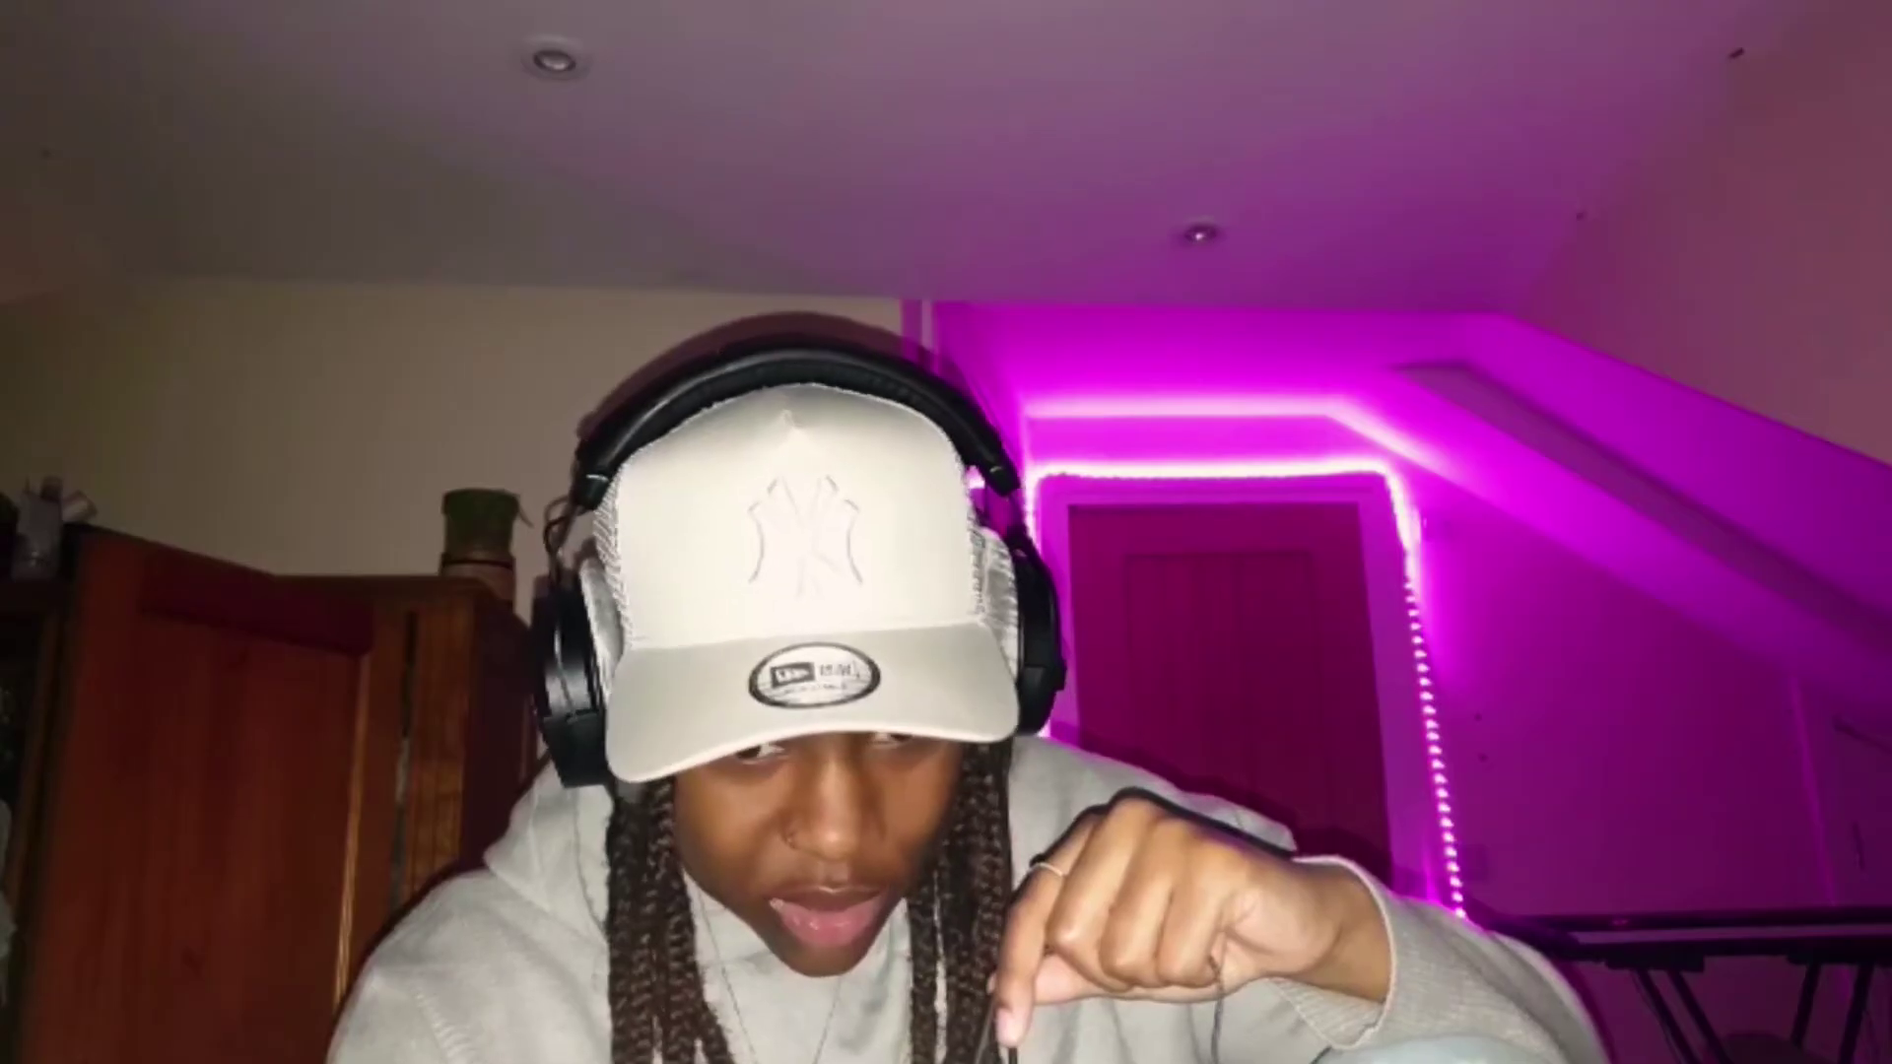
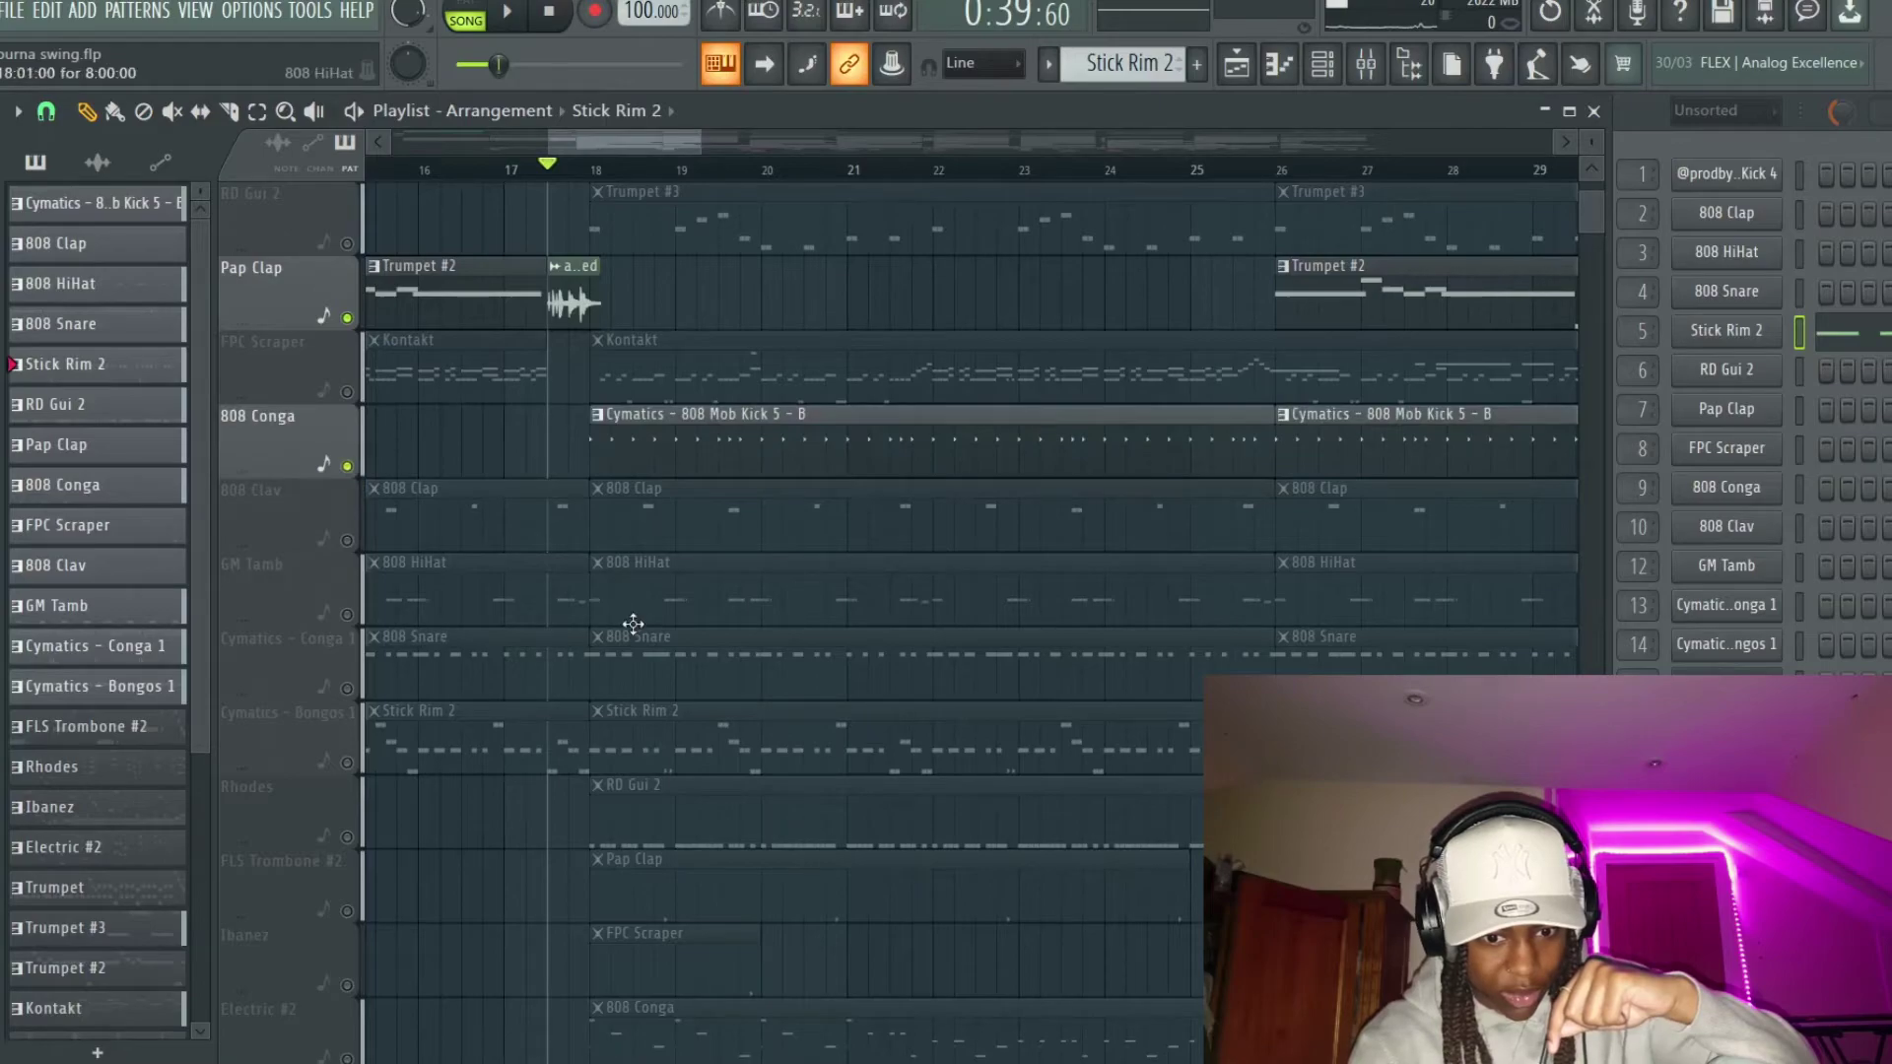
Step: Audition the Cymatics - 808 Mob Kick 5 - B pattern from bar 18
scroll(633, 624, "down", 4)
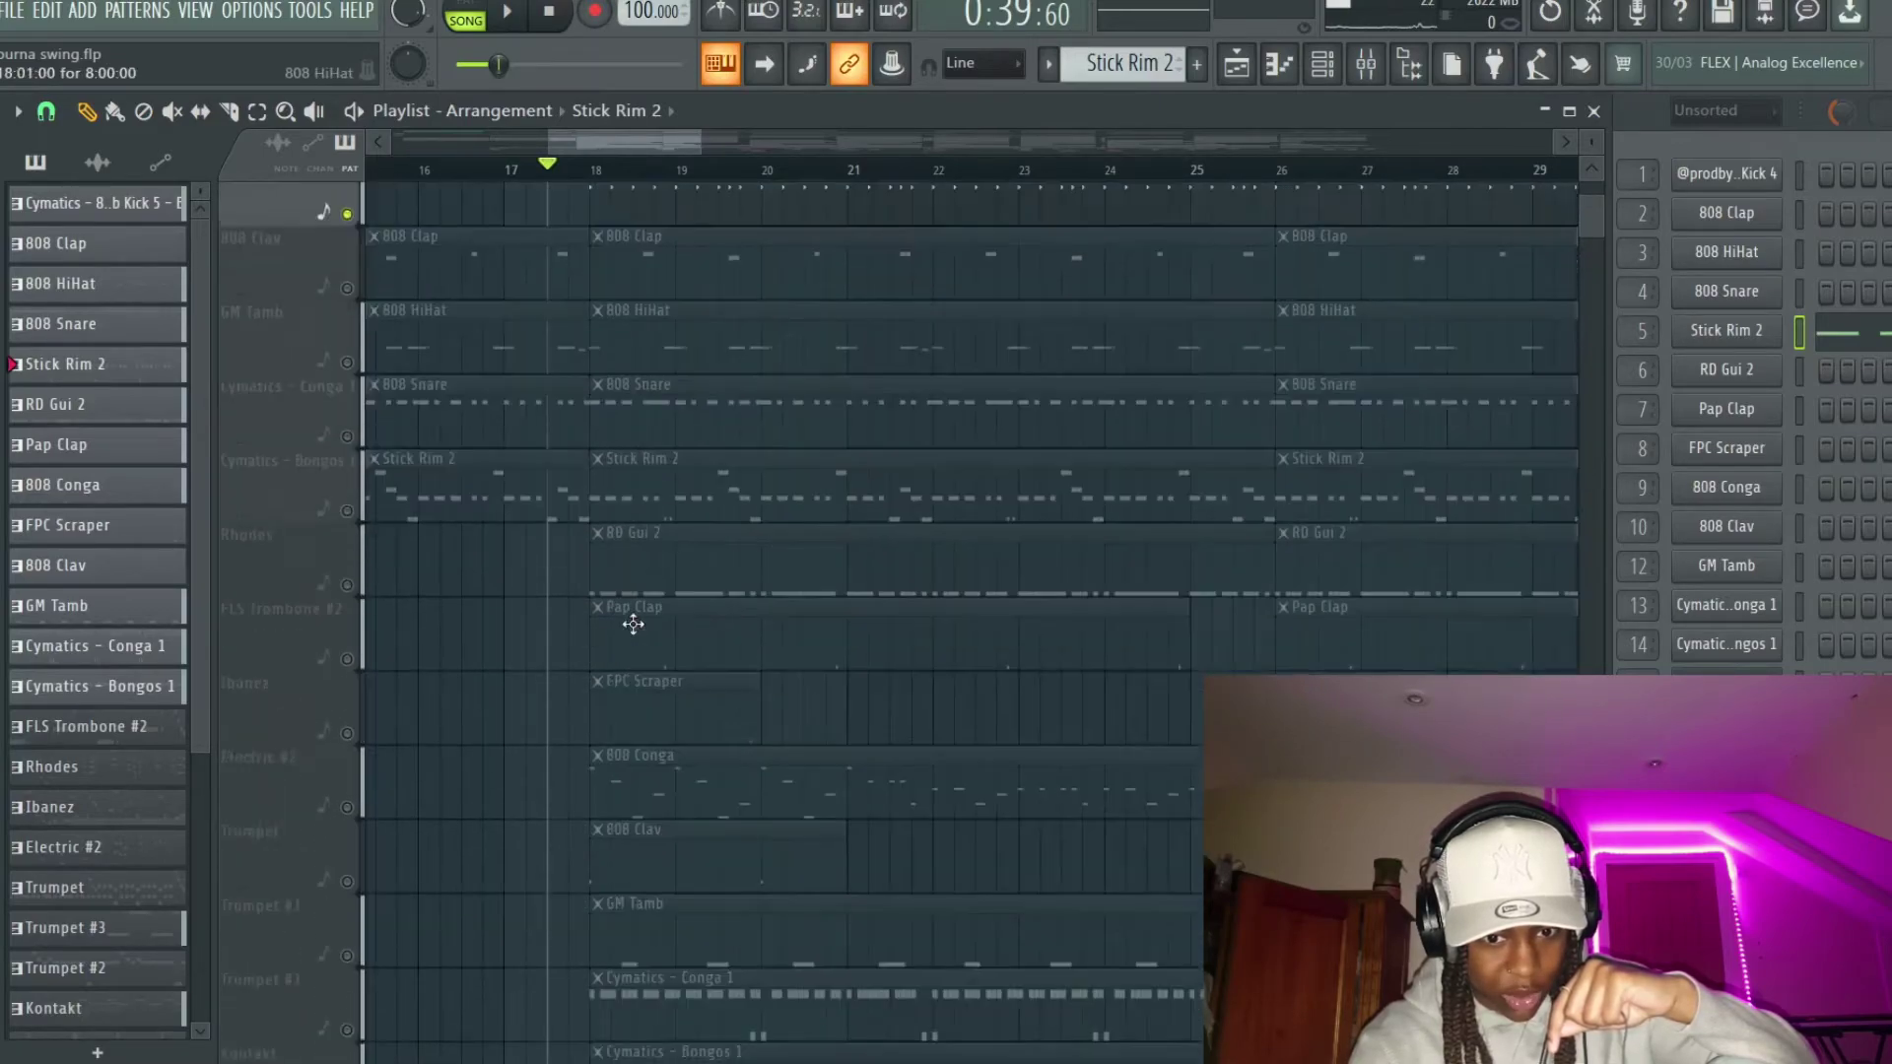
scroll(633, 624, "up", 1)
scroll(633, 624, "down", 1)
scroll(656, 532, "up", 4)
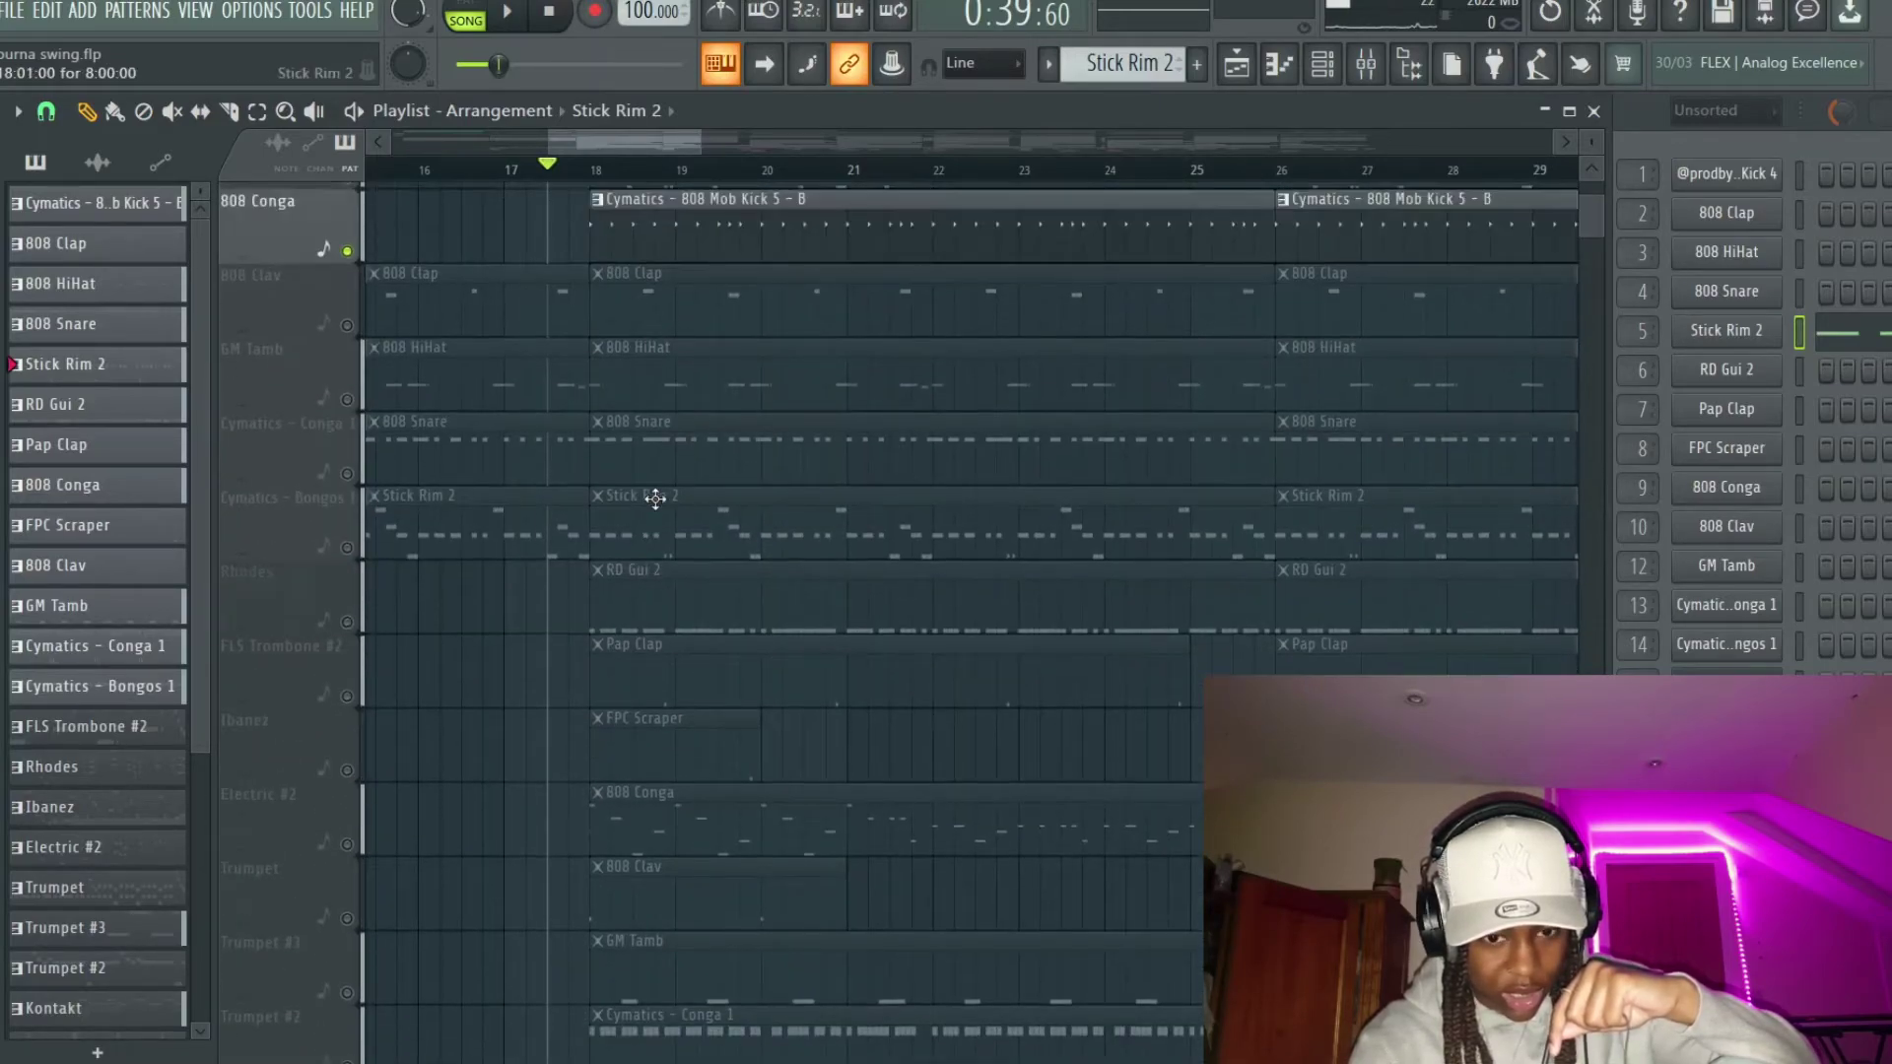
left_click(599, 171)
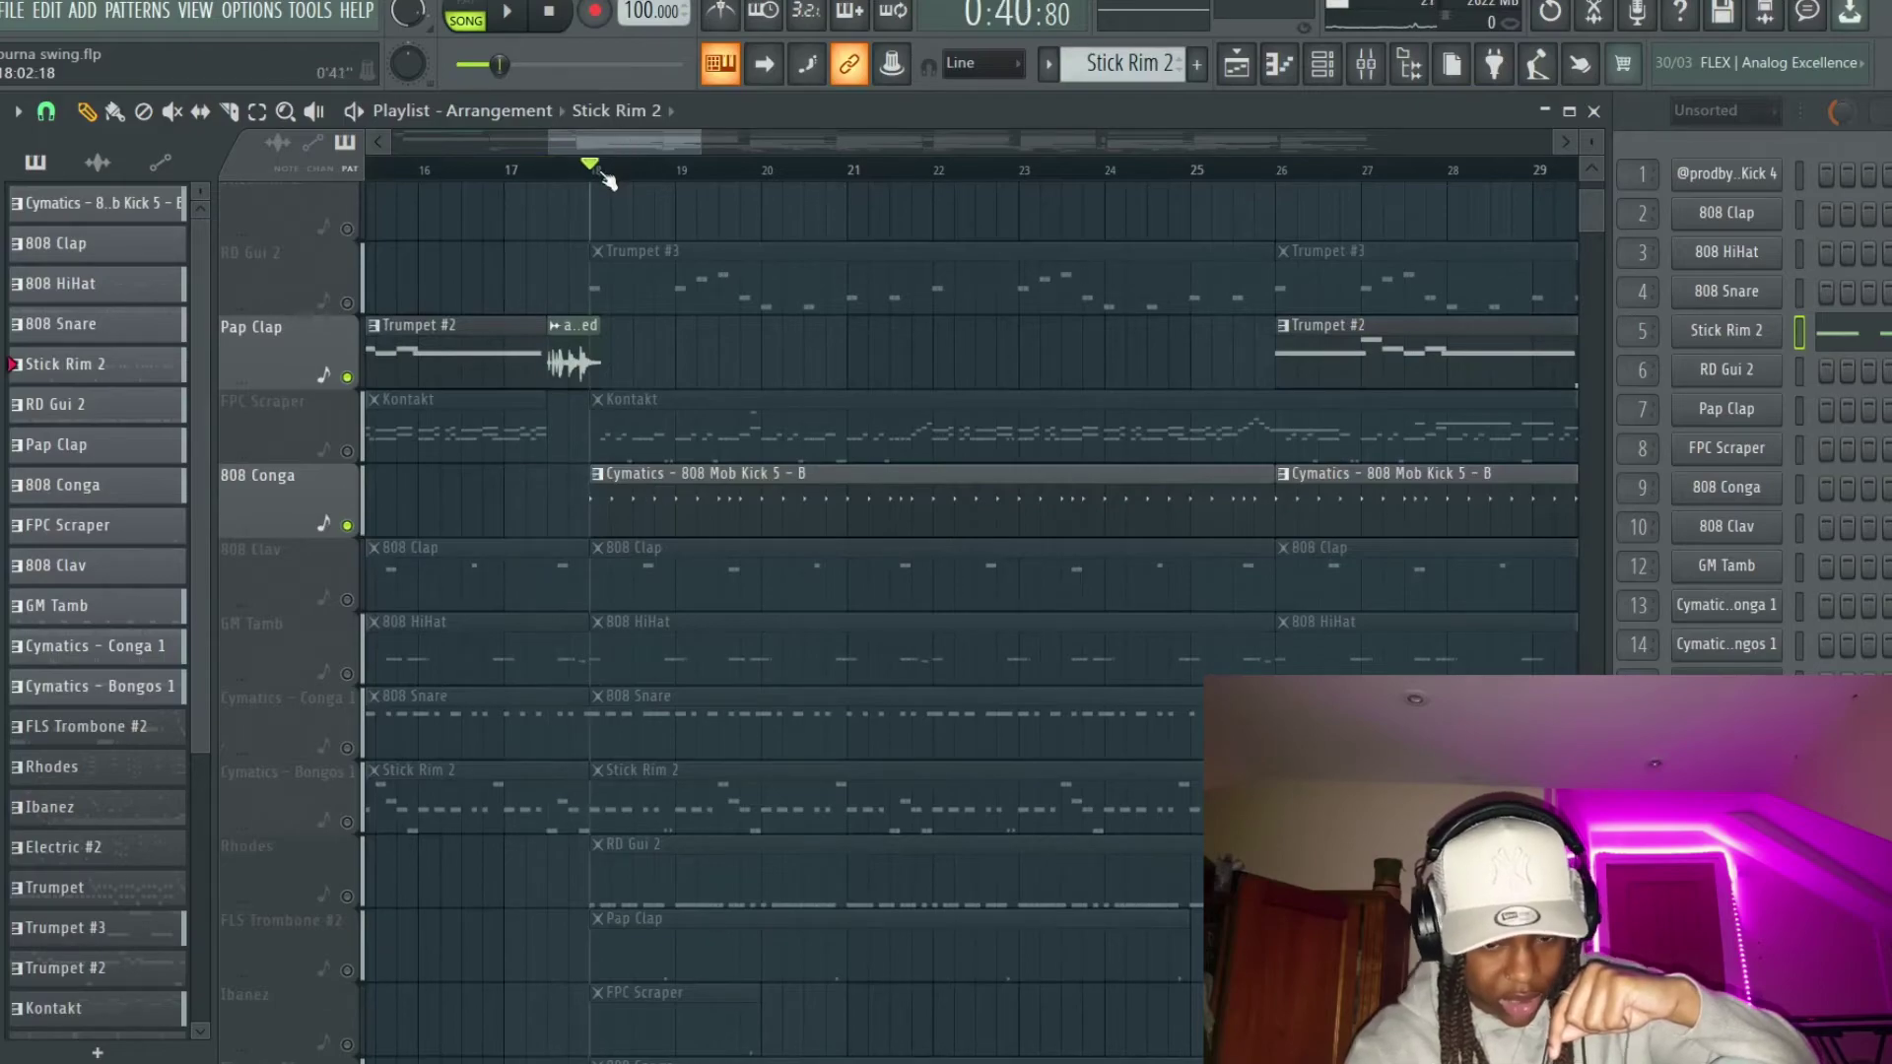
key("space")
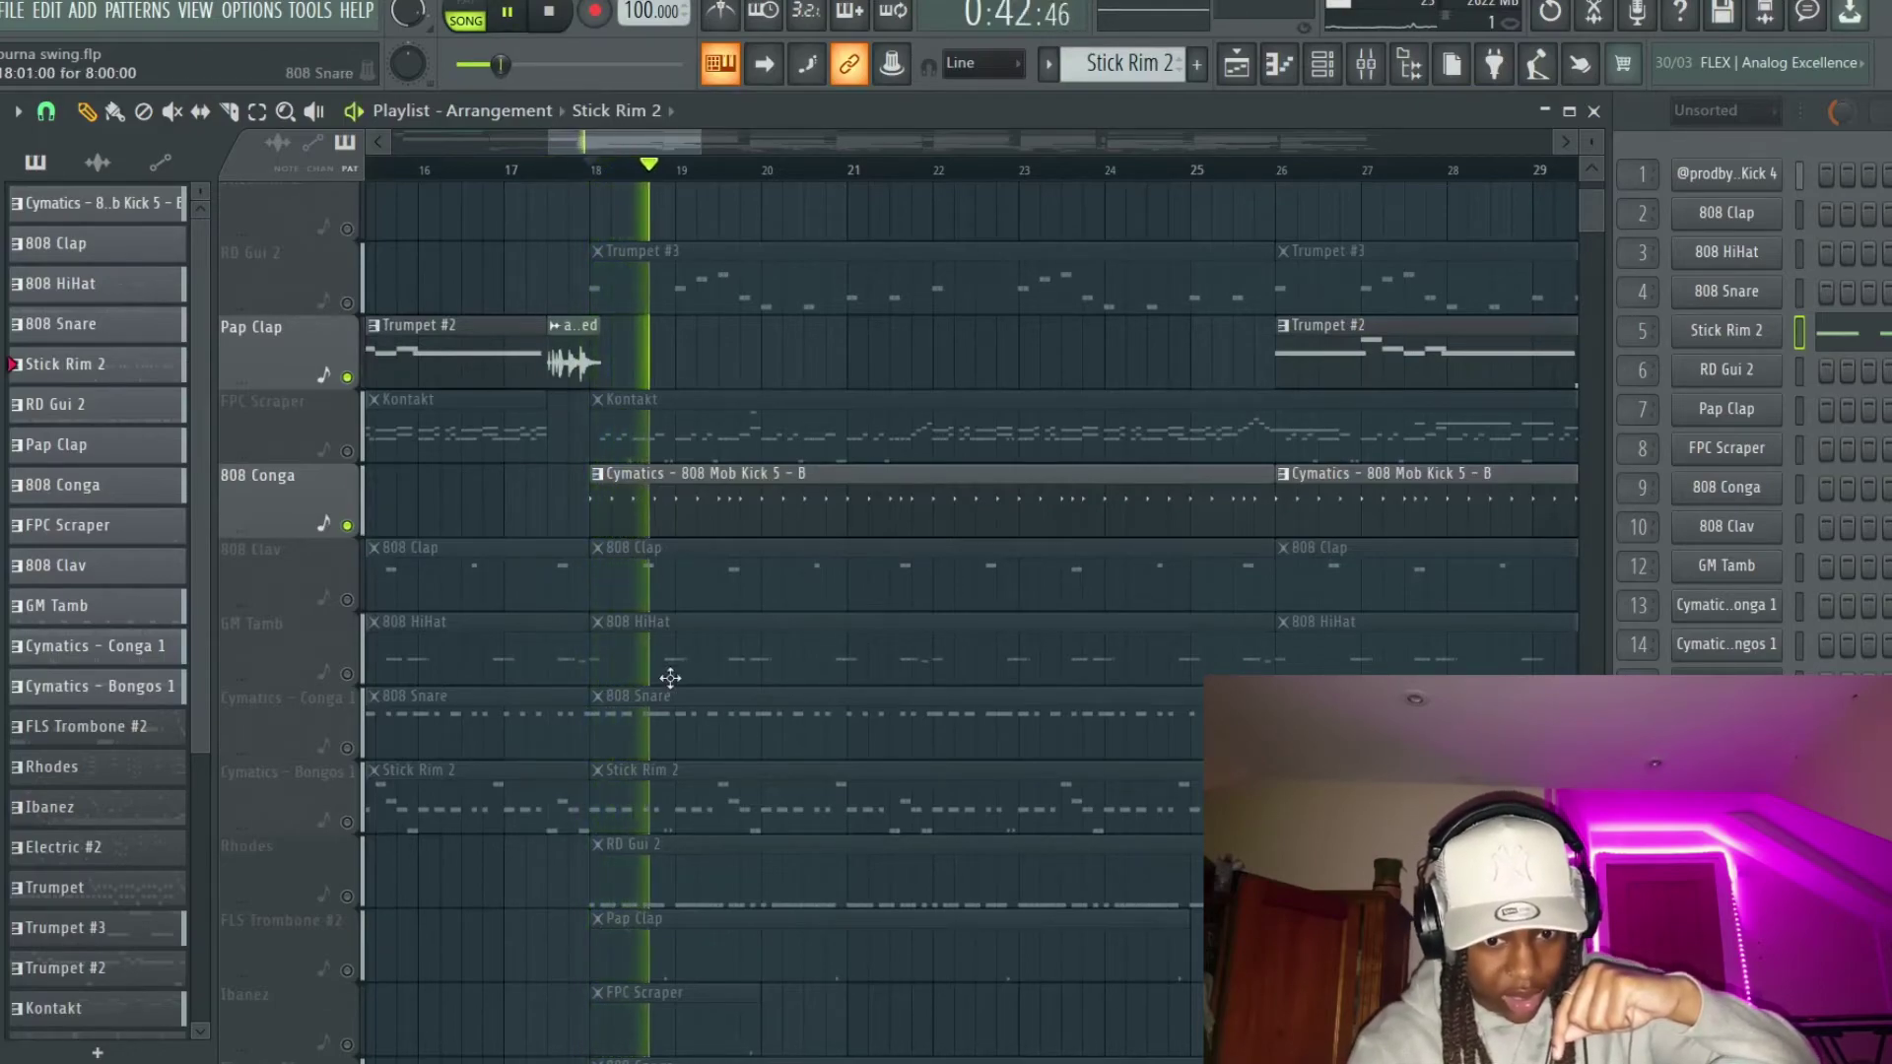
scroll(667, 676, "down", 5)
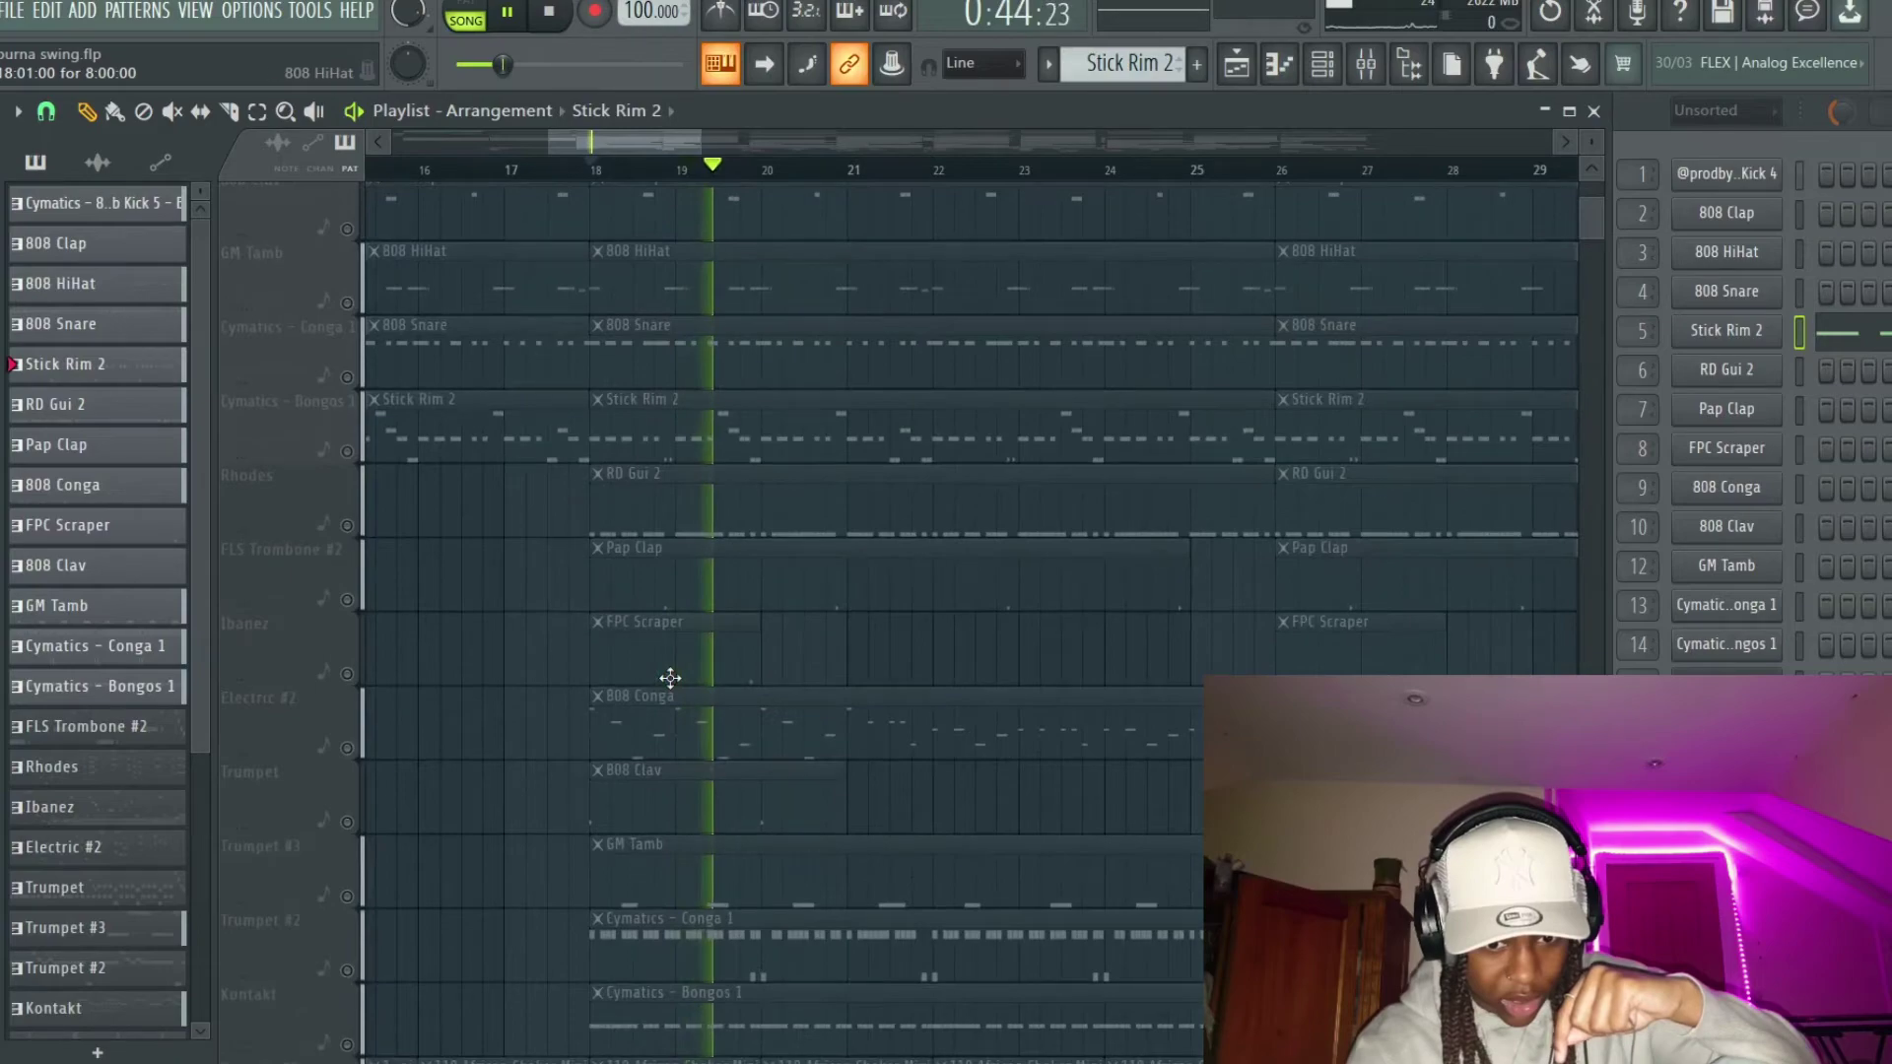
key("space")
Step: Solo the track holding the RD Gui 2 pattern and audition it from bar 18
left_click(349, 530)
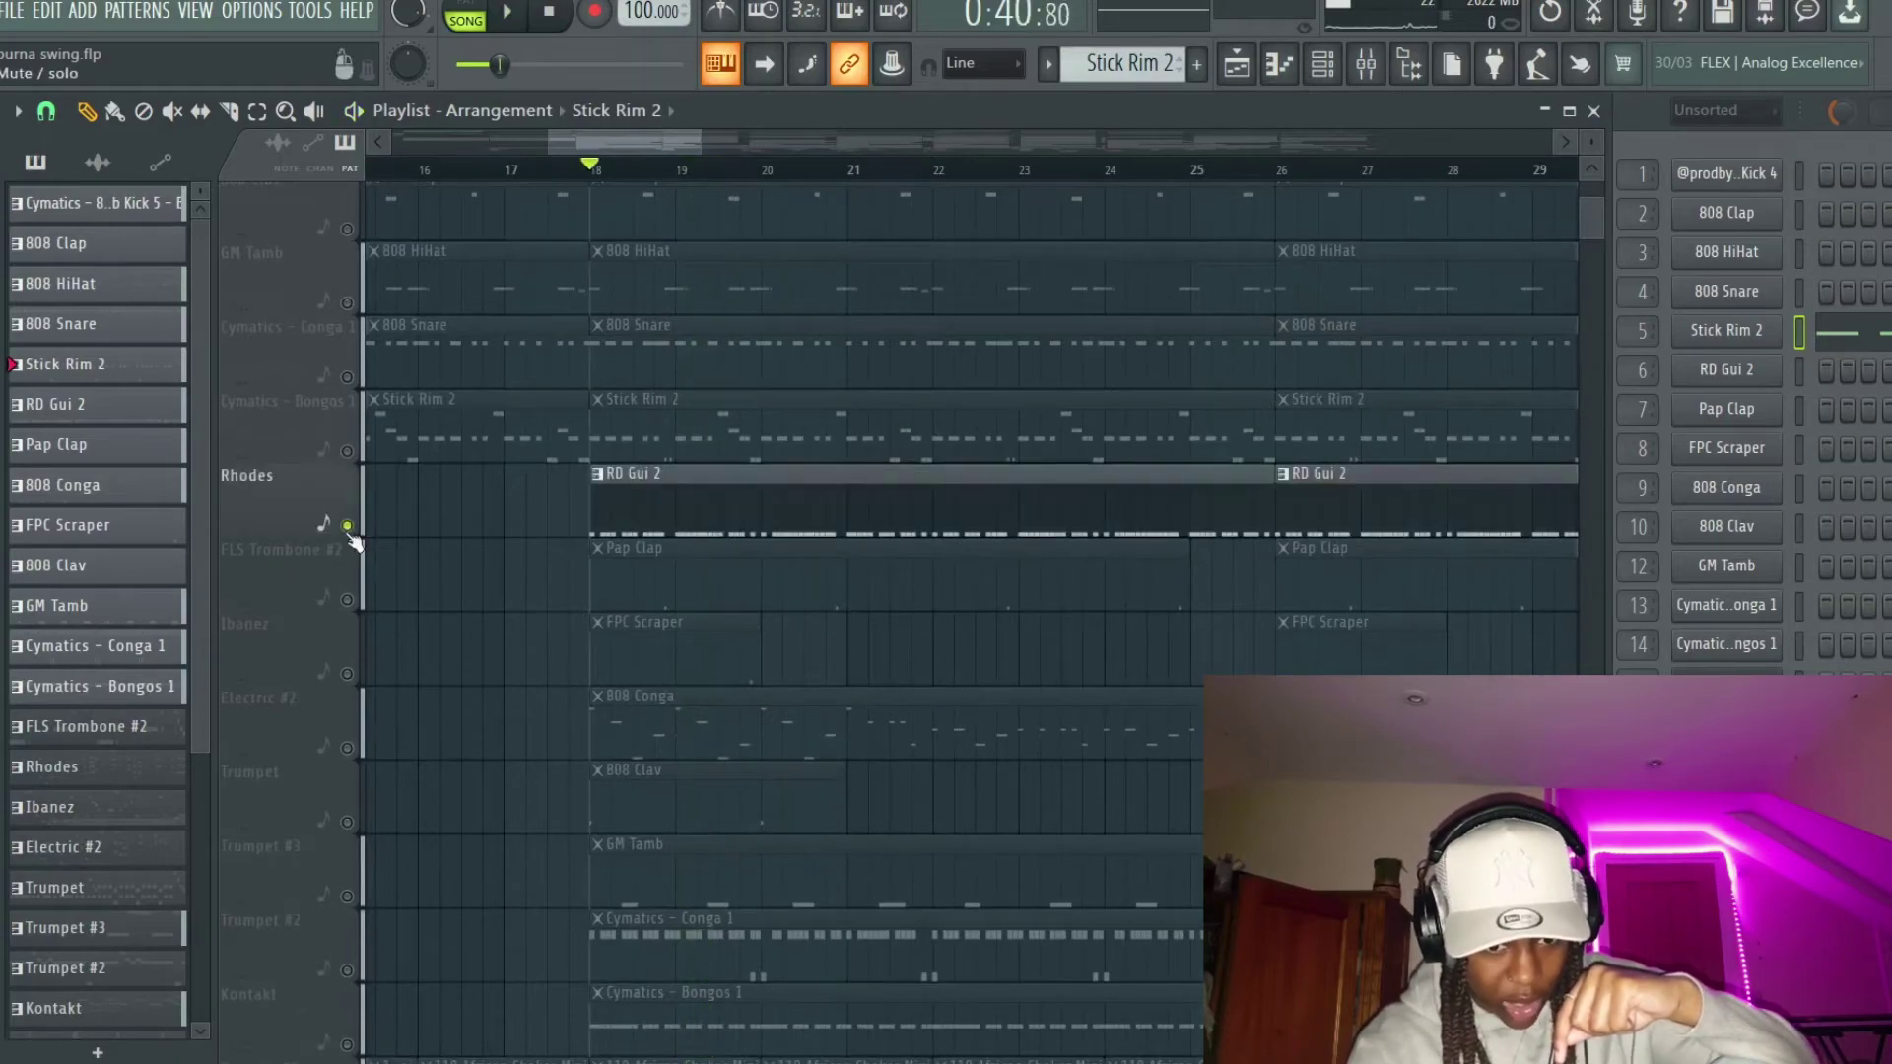
key("space")
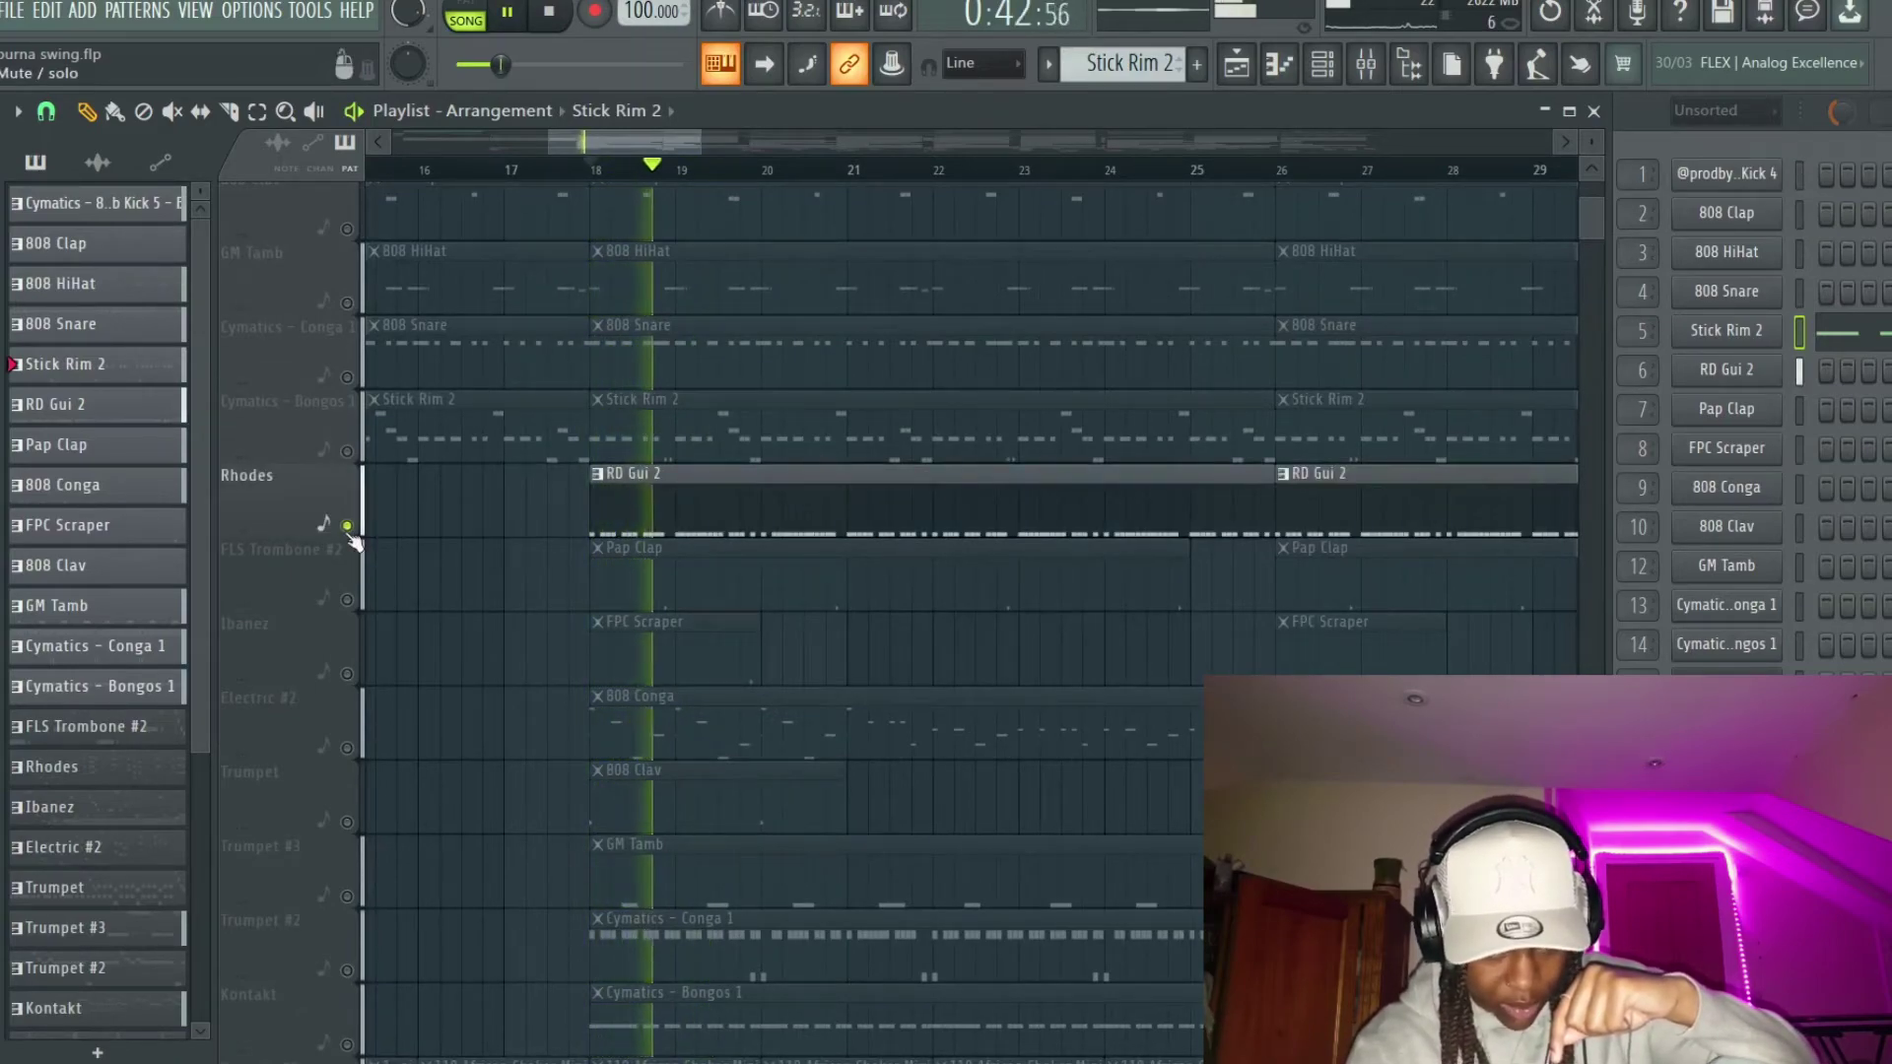
key("space")
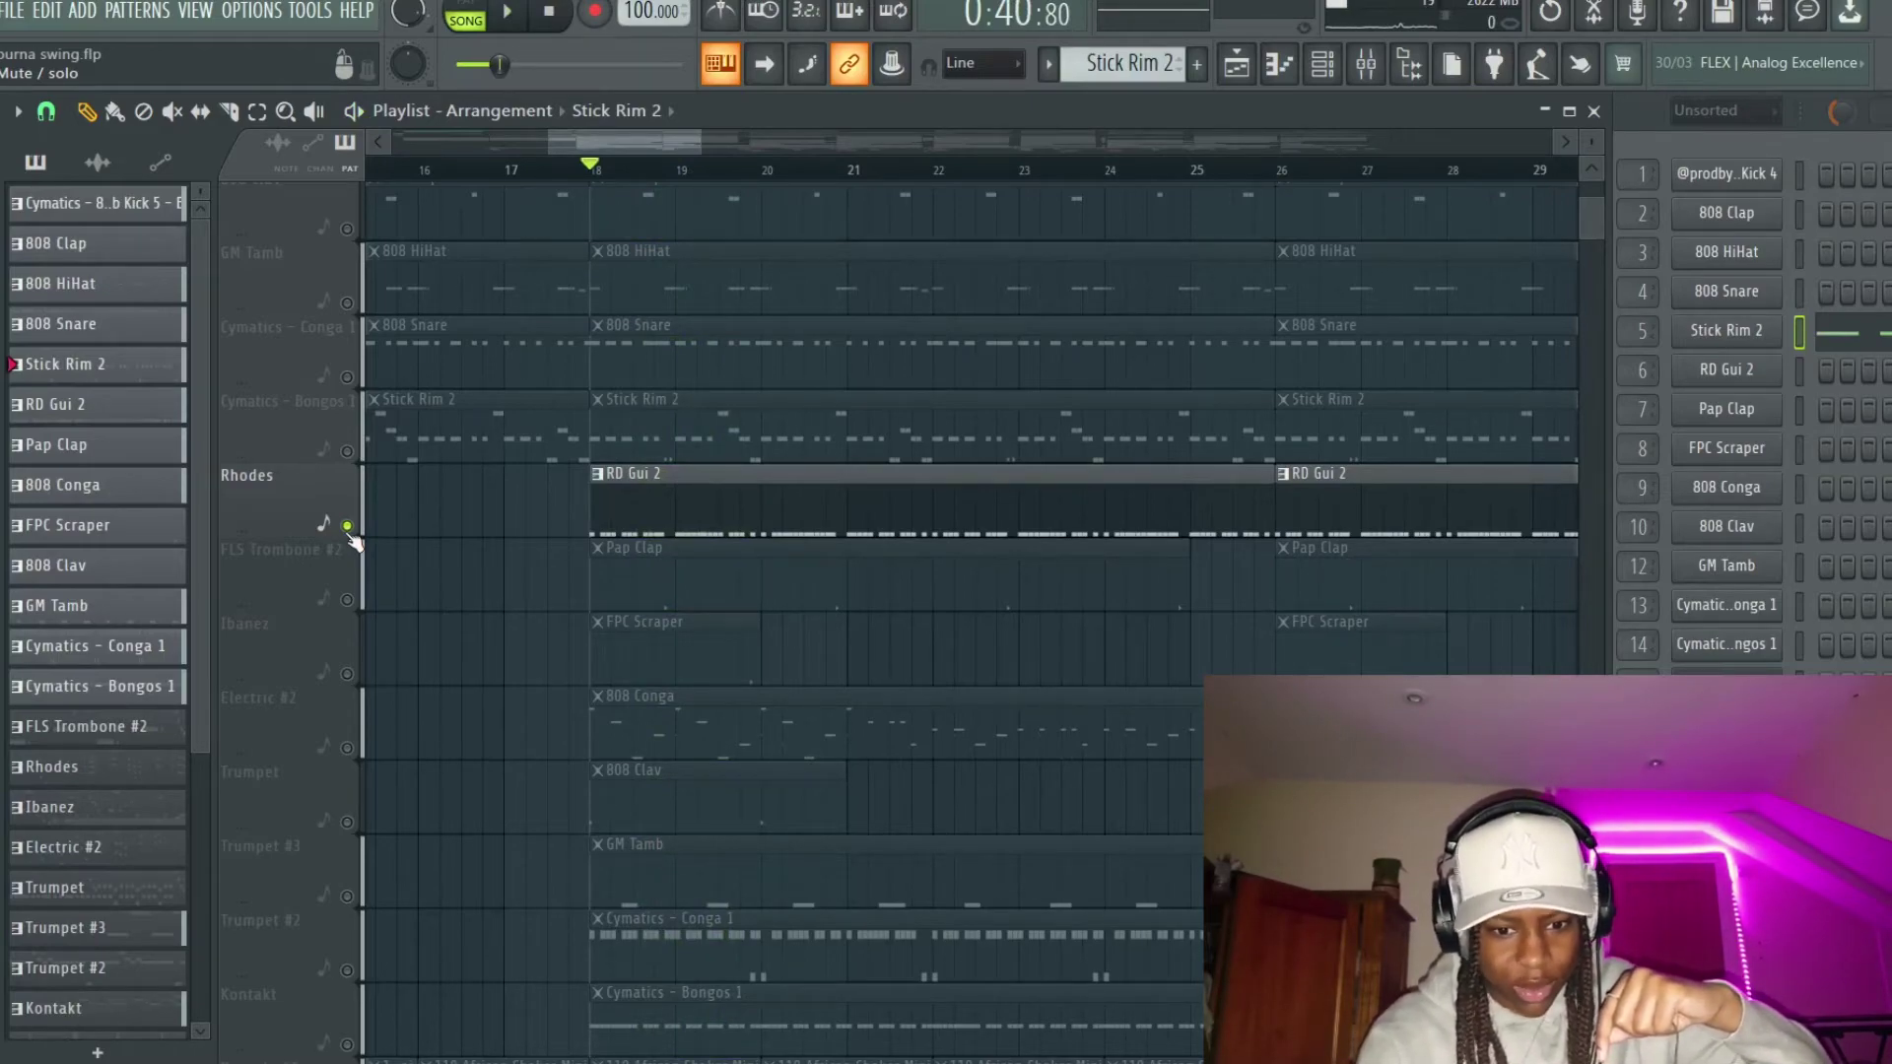
Step: Inspect the RD Gui 2 pattern's notes while auditioning it with the kick and GM Tamb tracks, closing the piano roll at the end
scroll(579, 846, "down", 3)
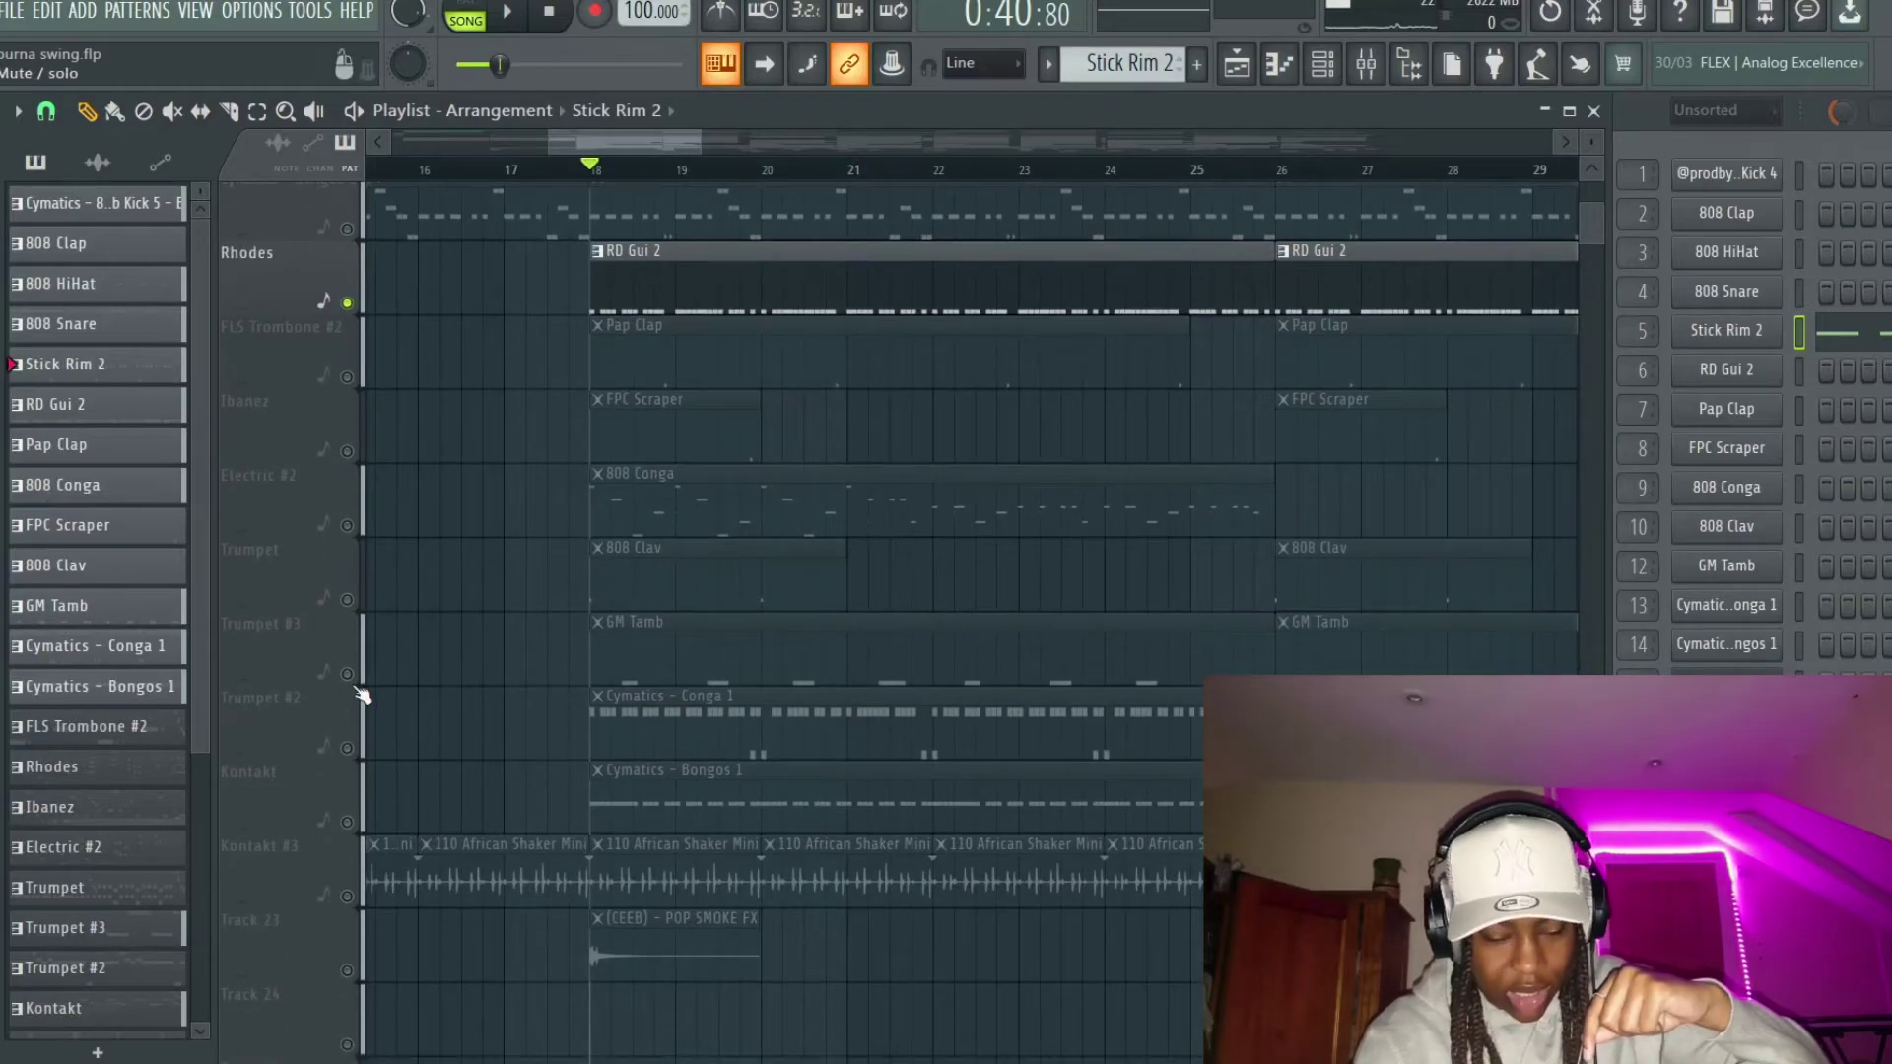
scroll(362, 696, "up", 5)
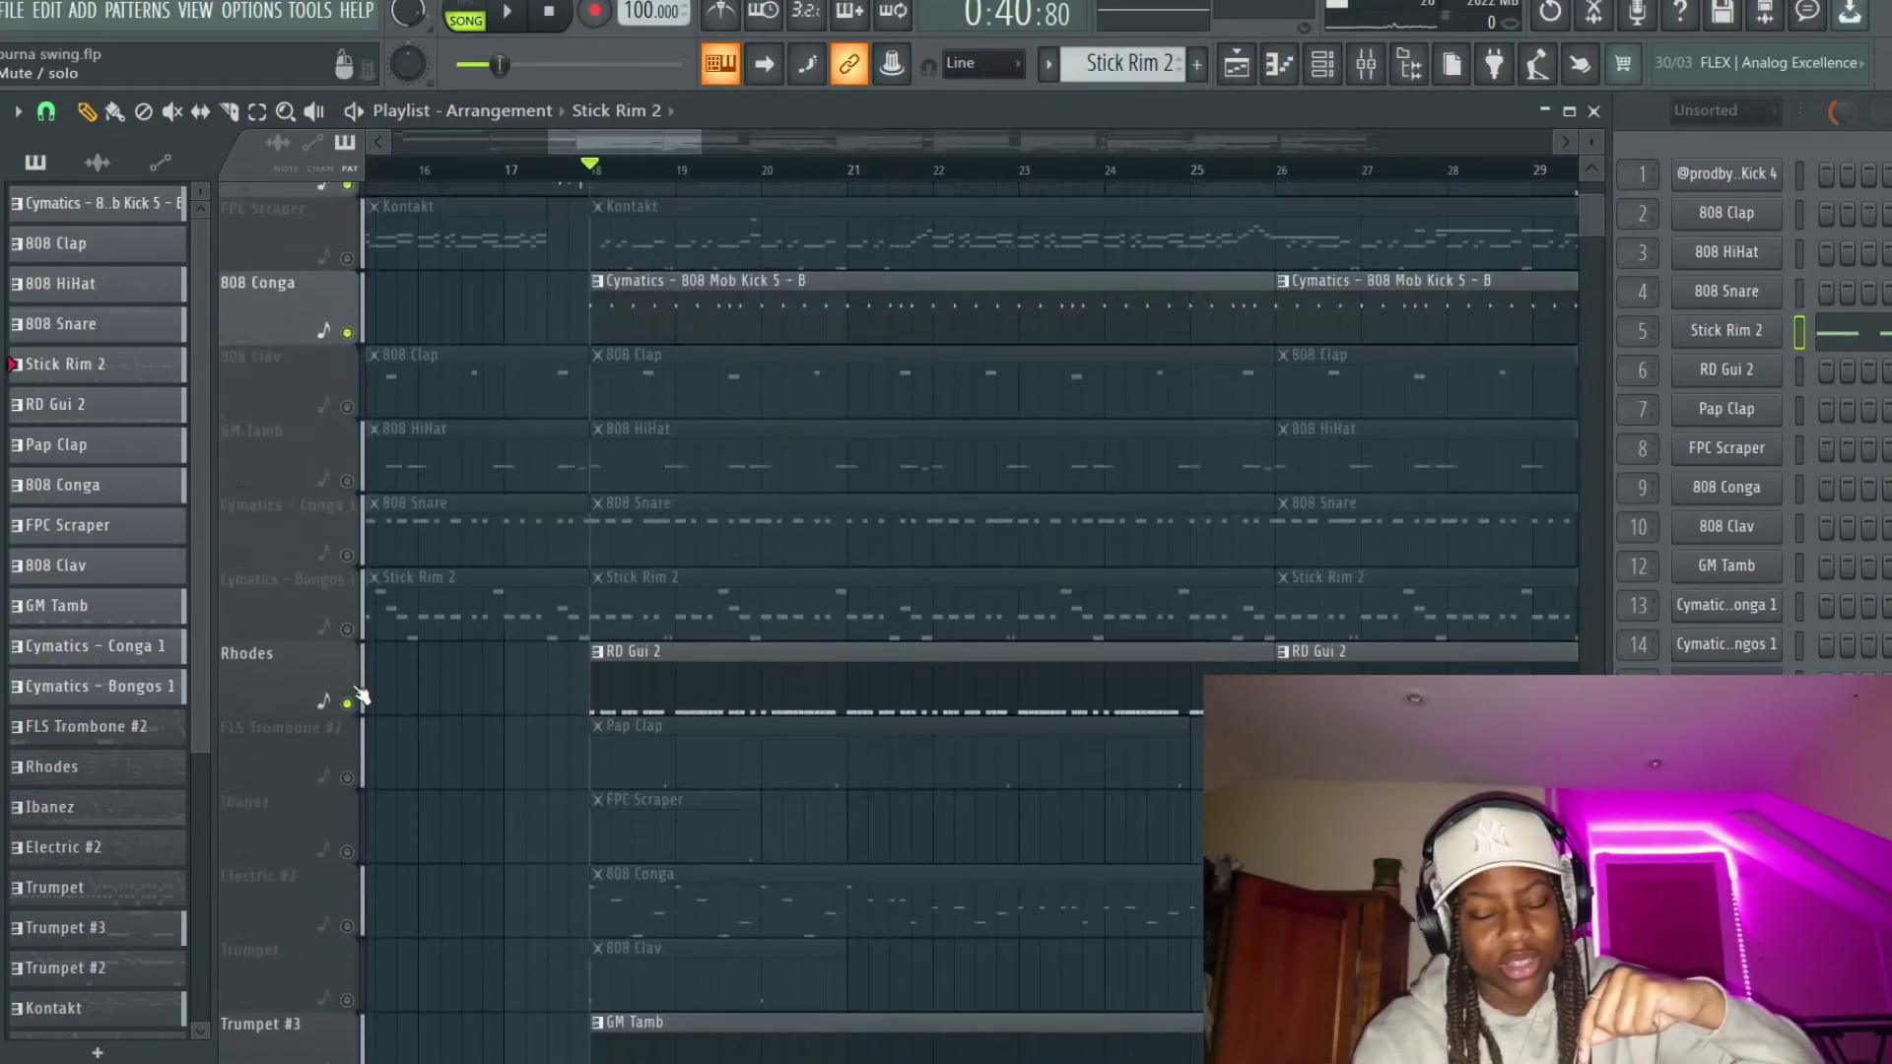
scroll(361, 696, "down", 1)
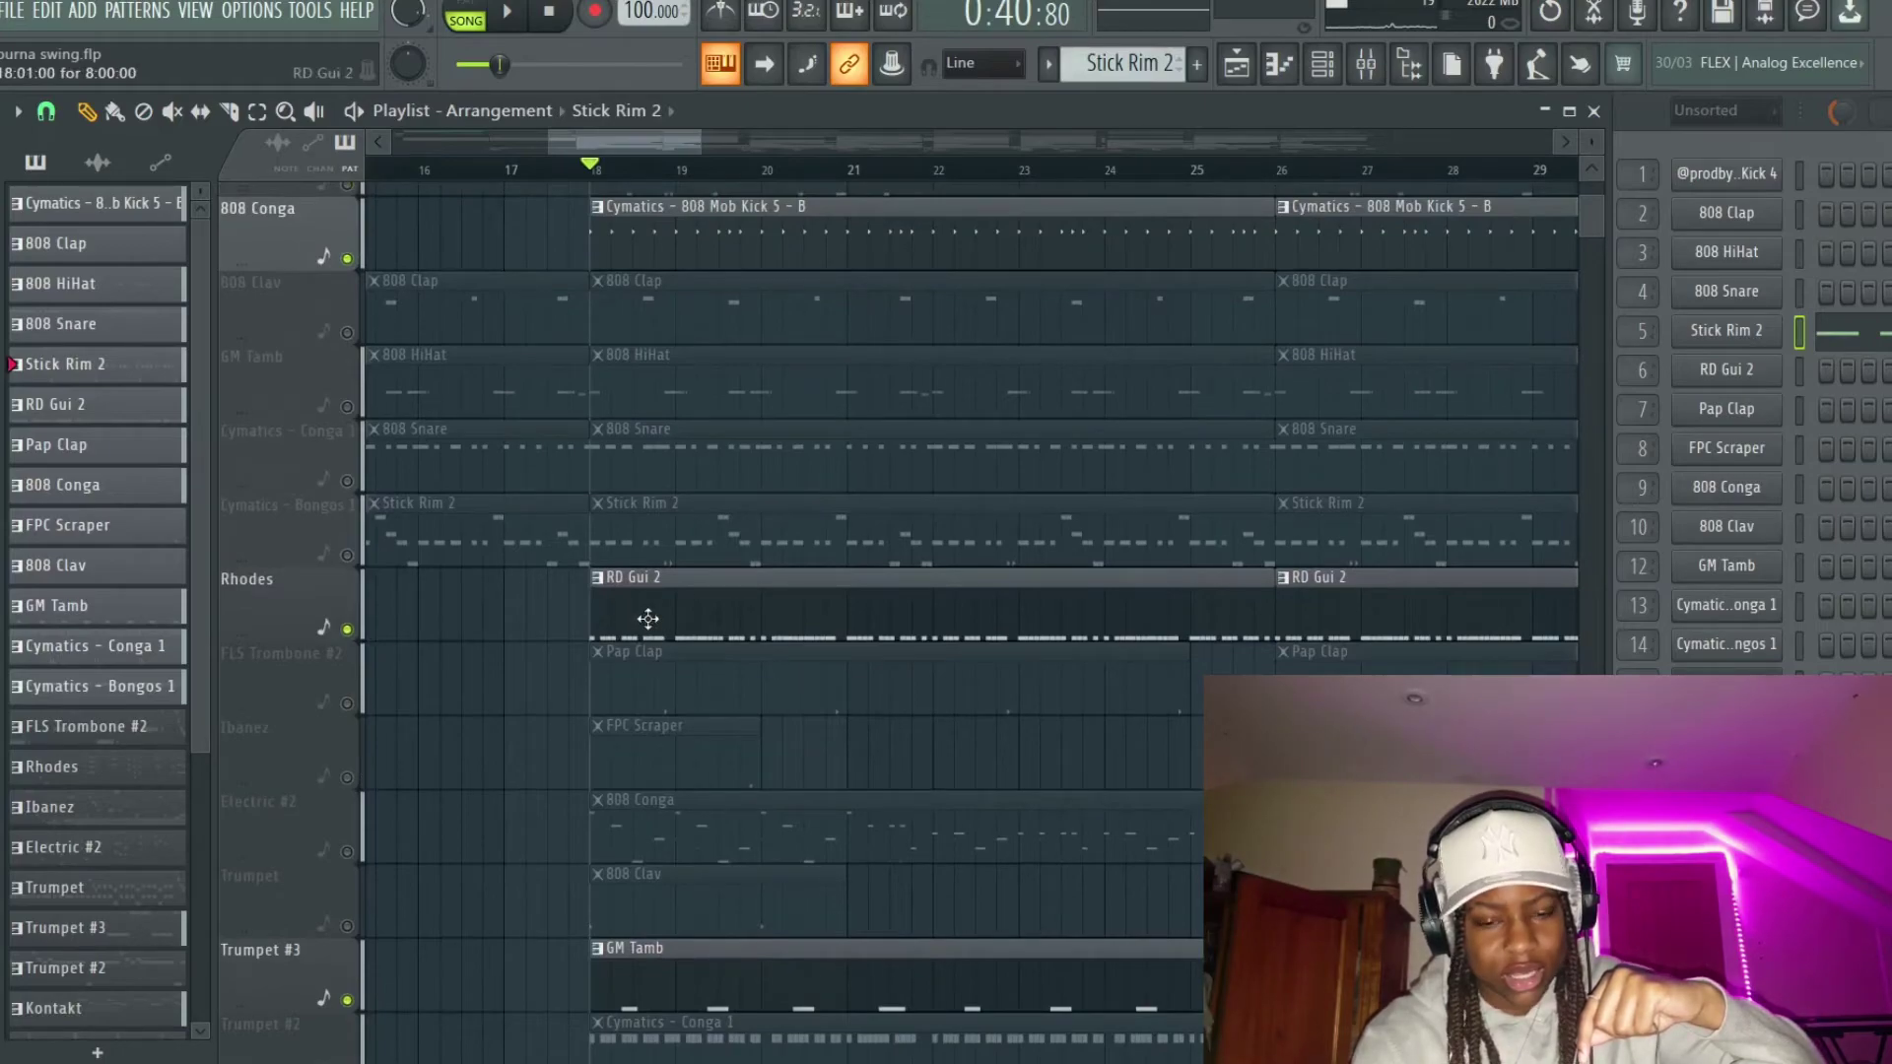
double_click(648, 618)
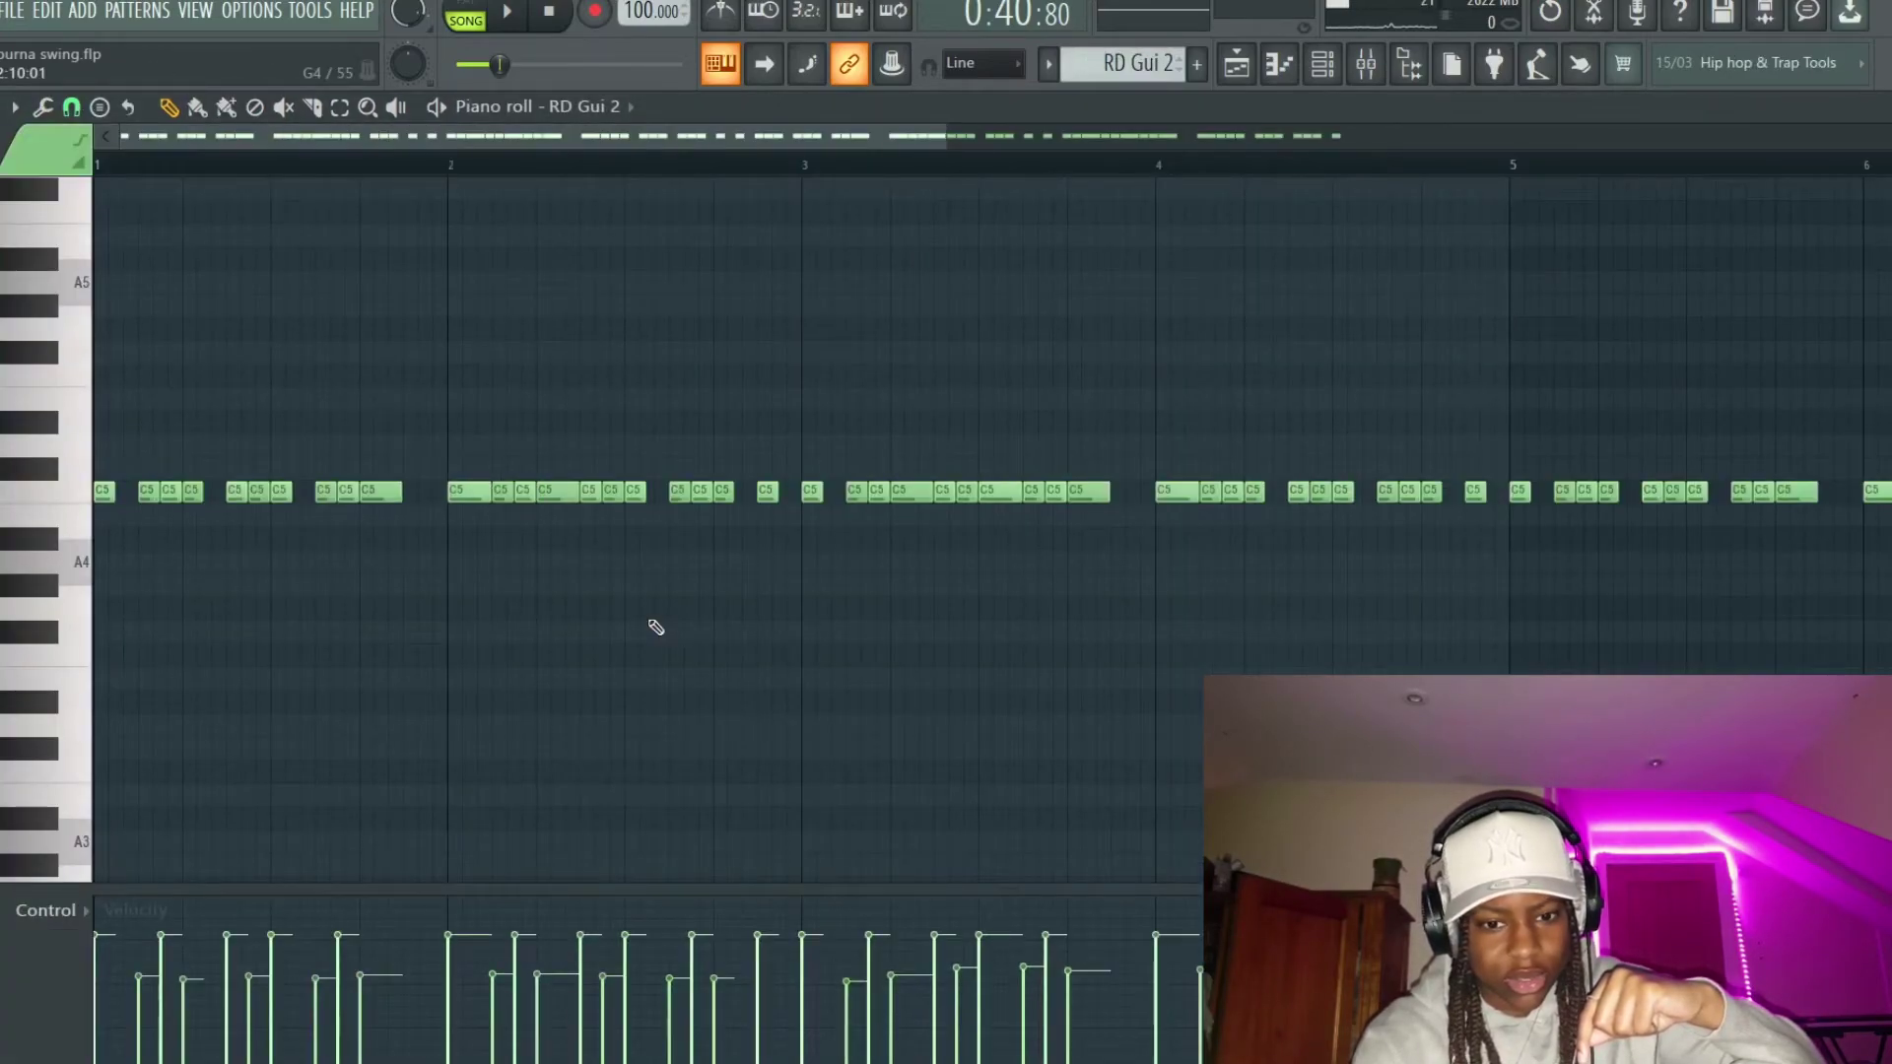
key("space")
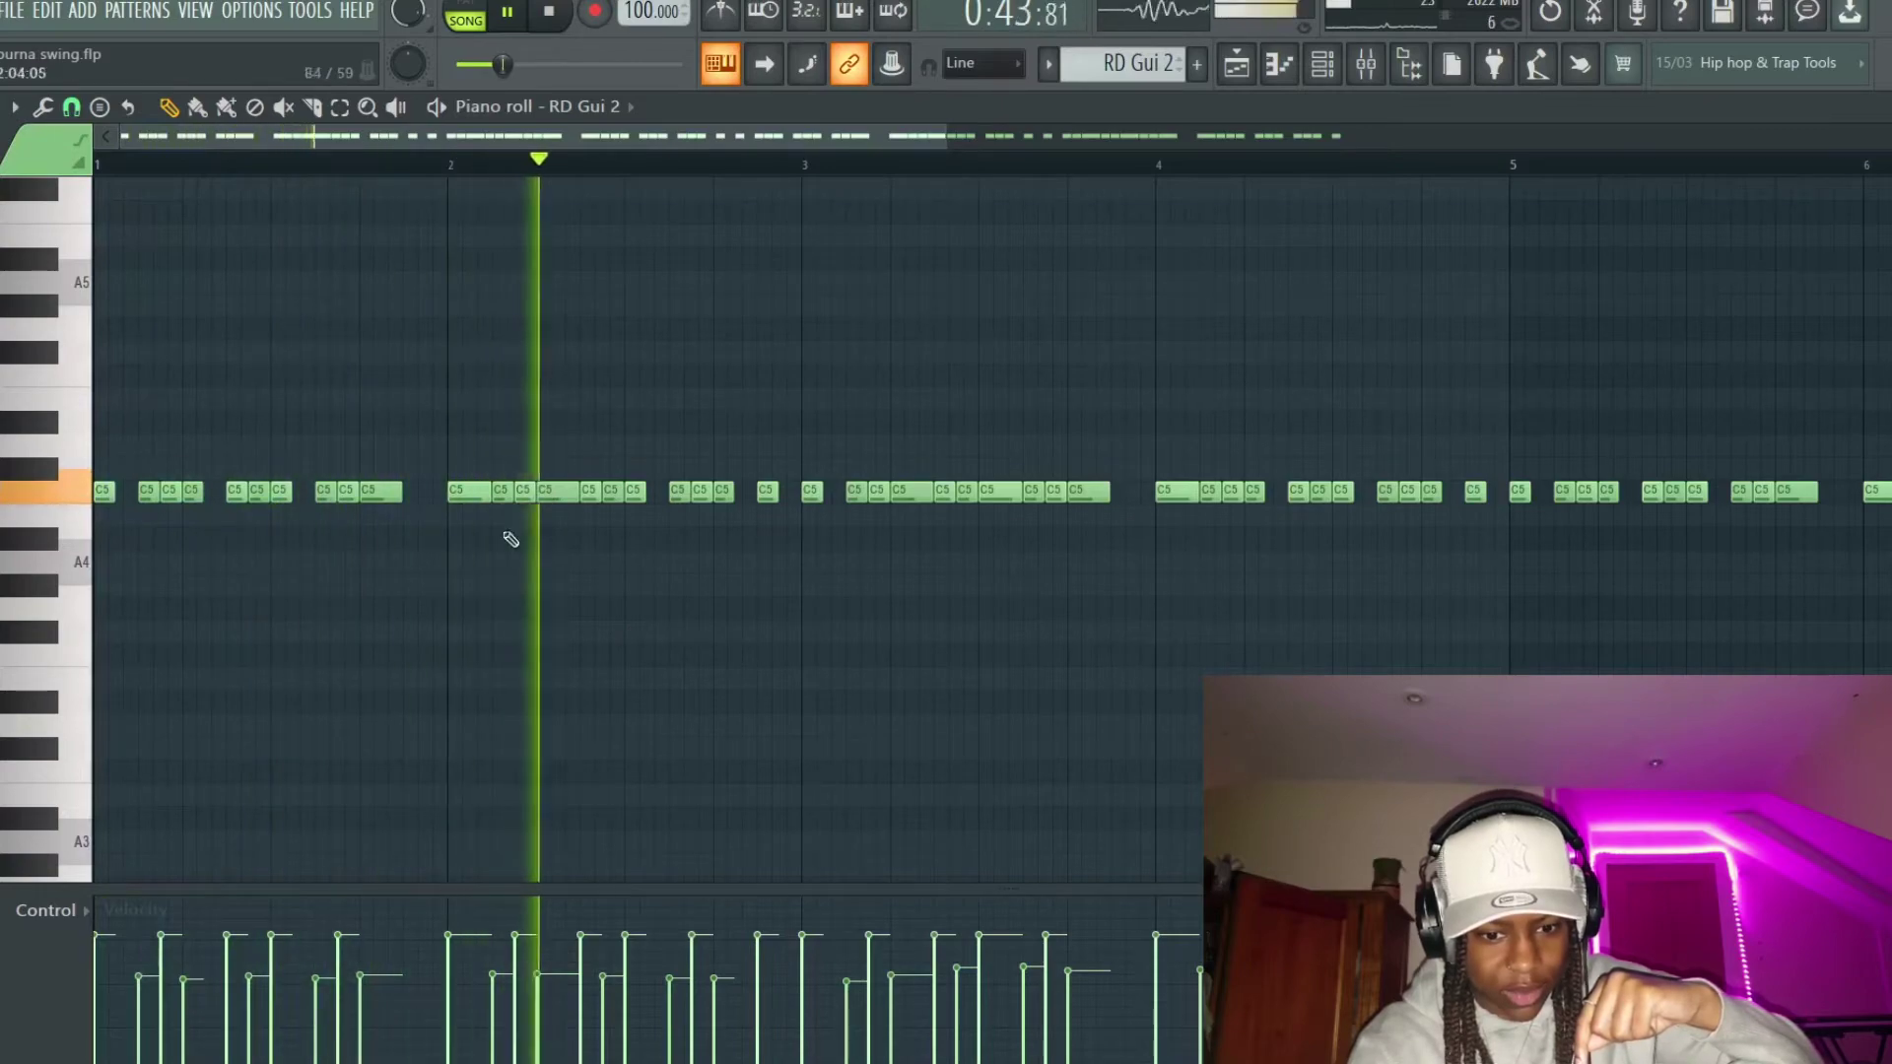
key("space")
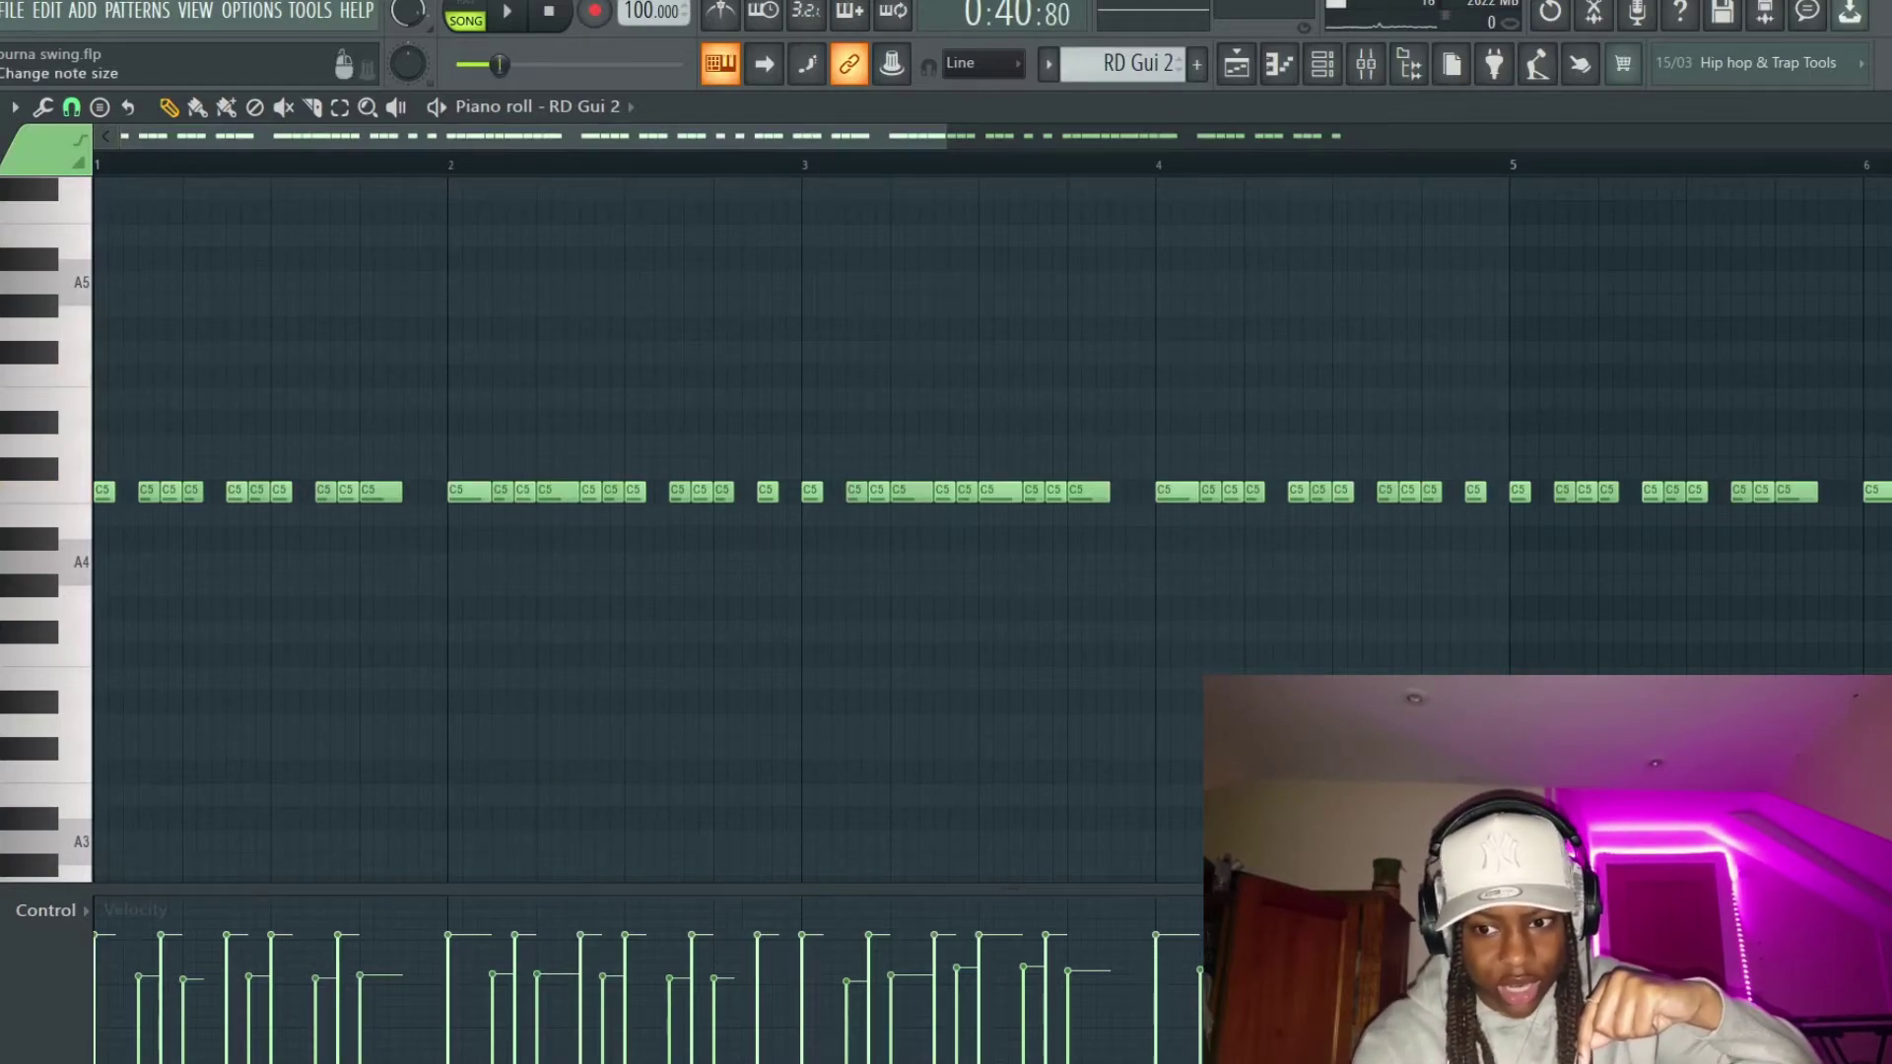
key("Escape")
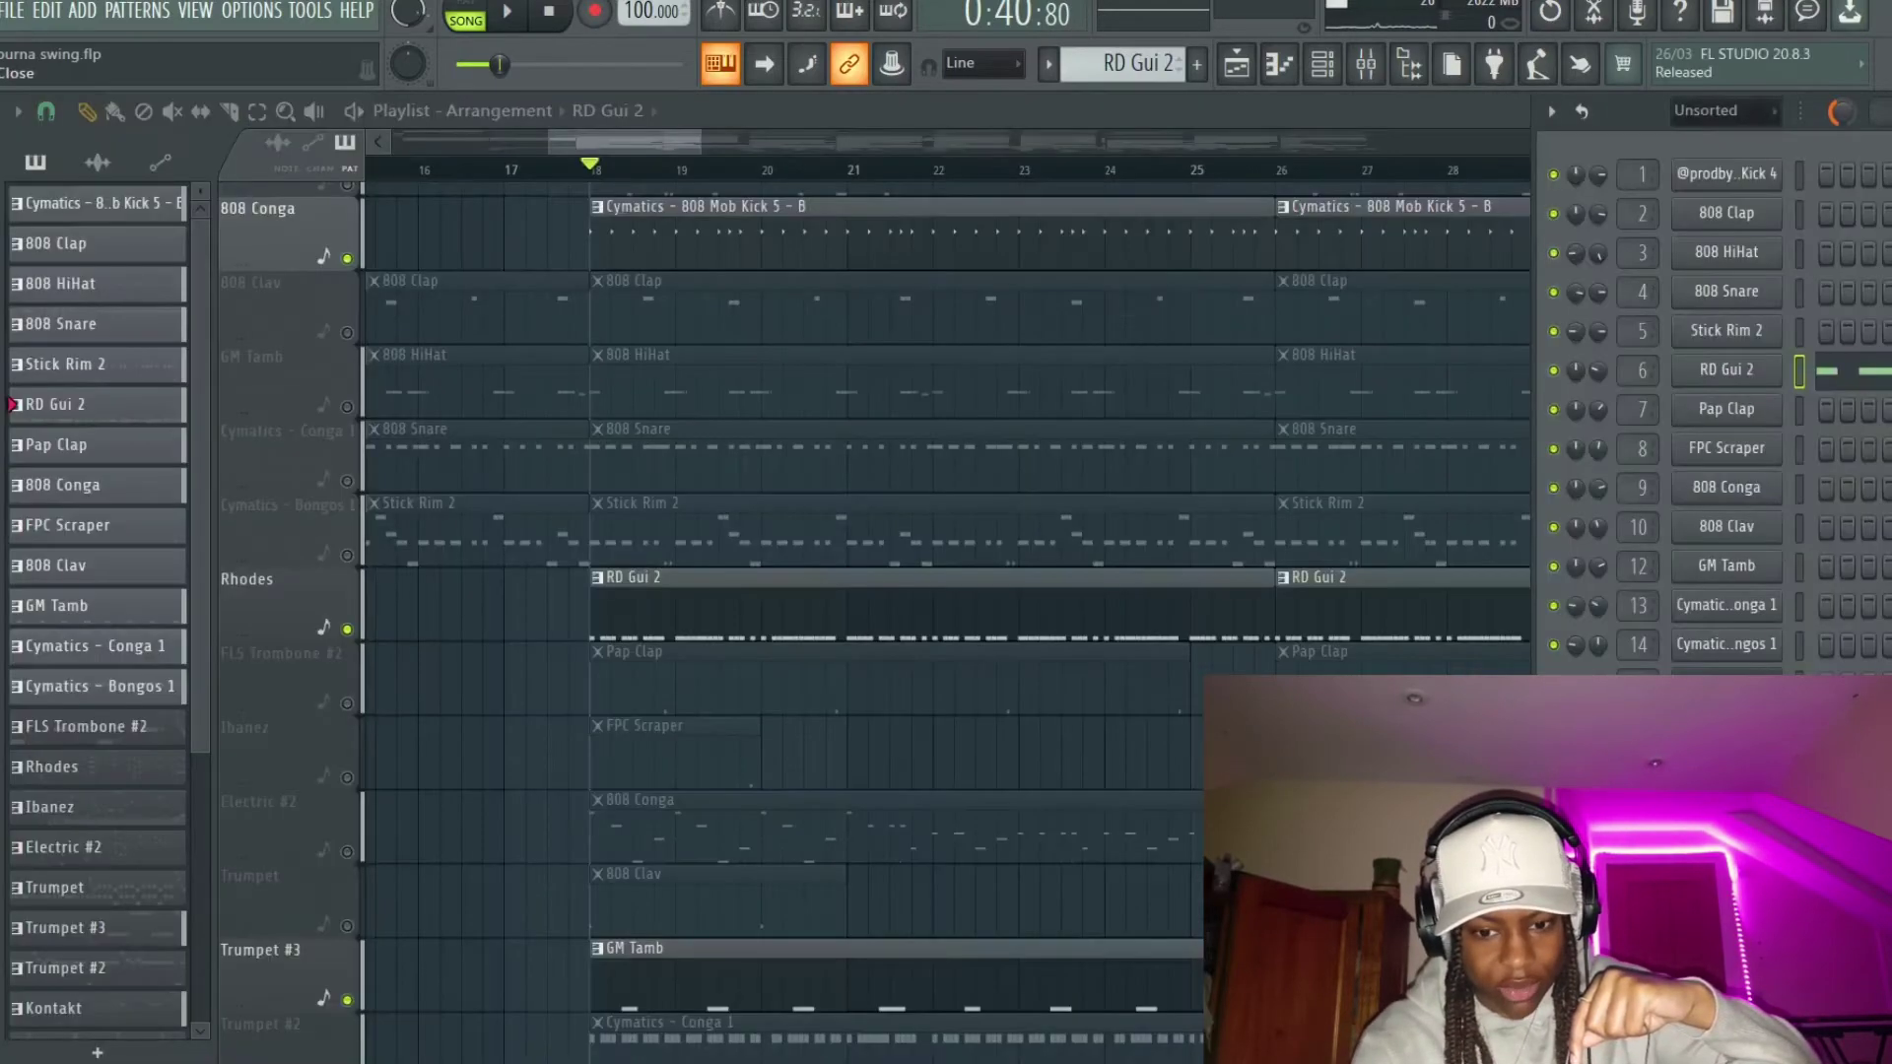
Step: Inspect the GM Tamb pattern's notes while playing the arrangement from bar 18, ending back at the playlist
scroll(646, 890, "down", 2)
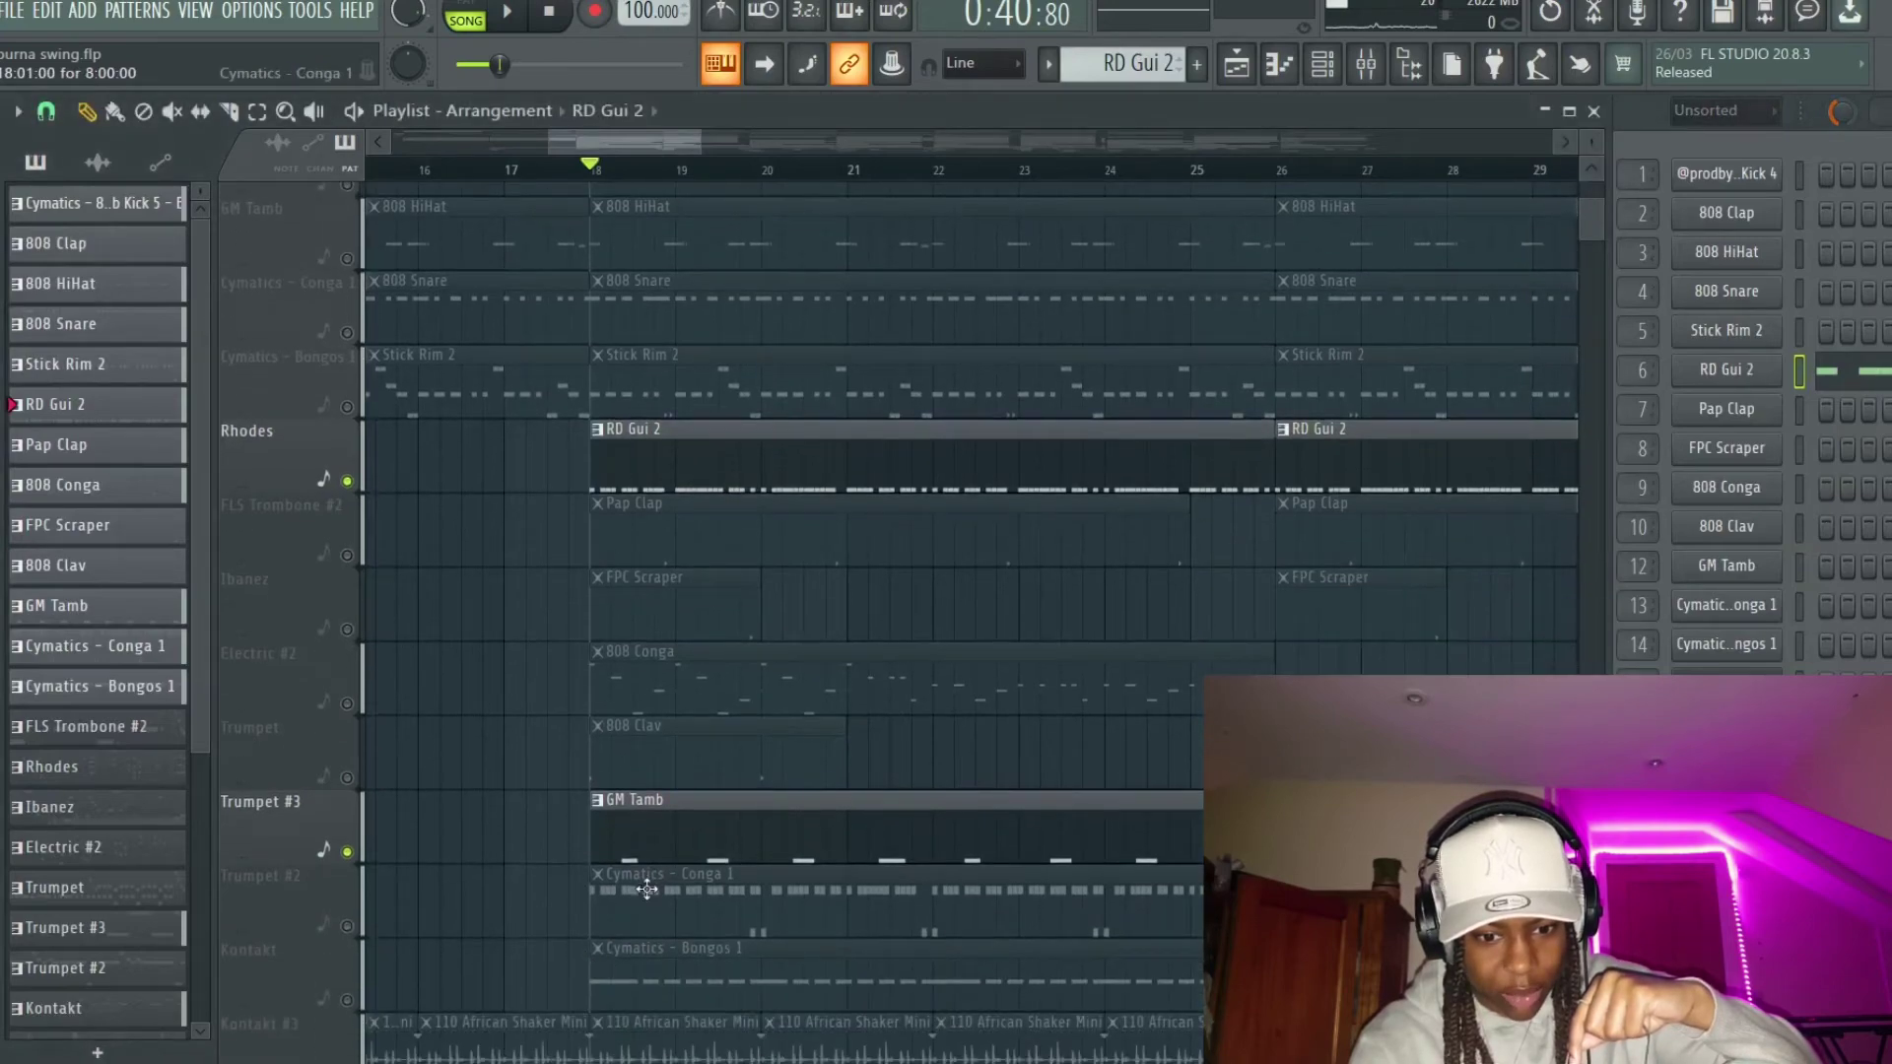
double_click(661, 855)
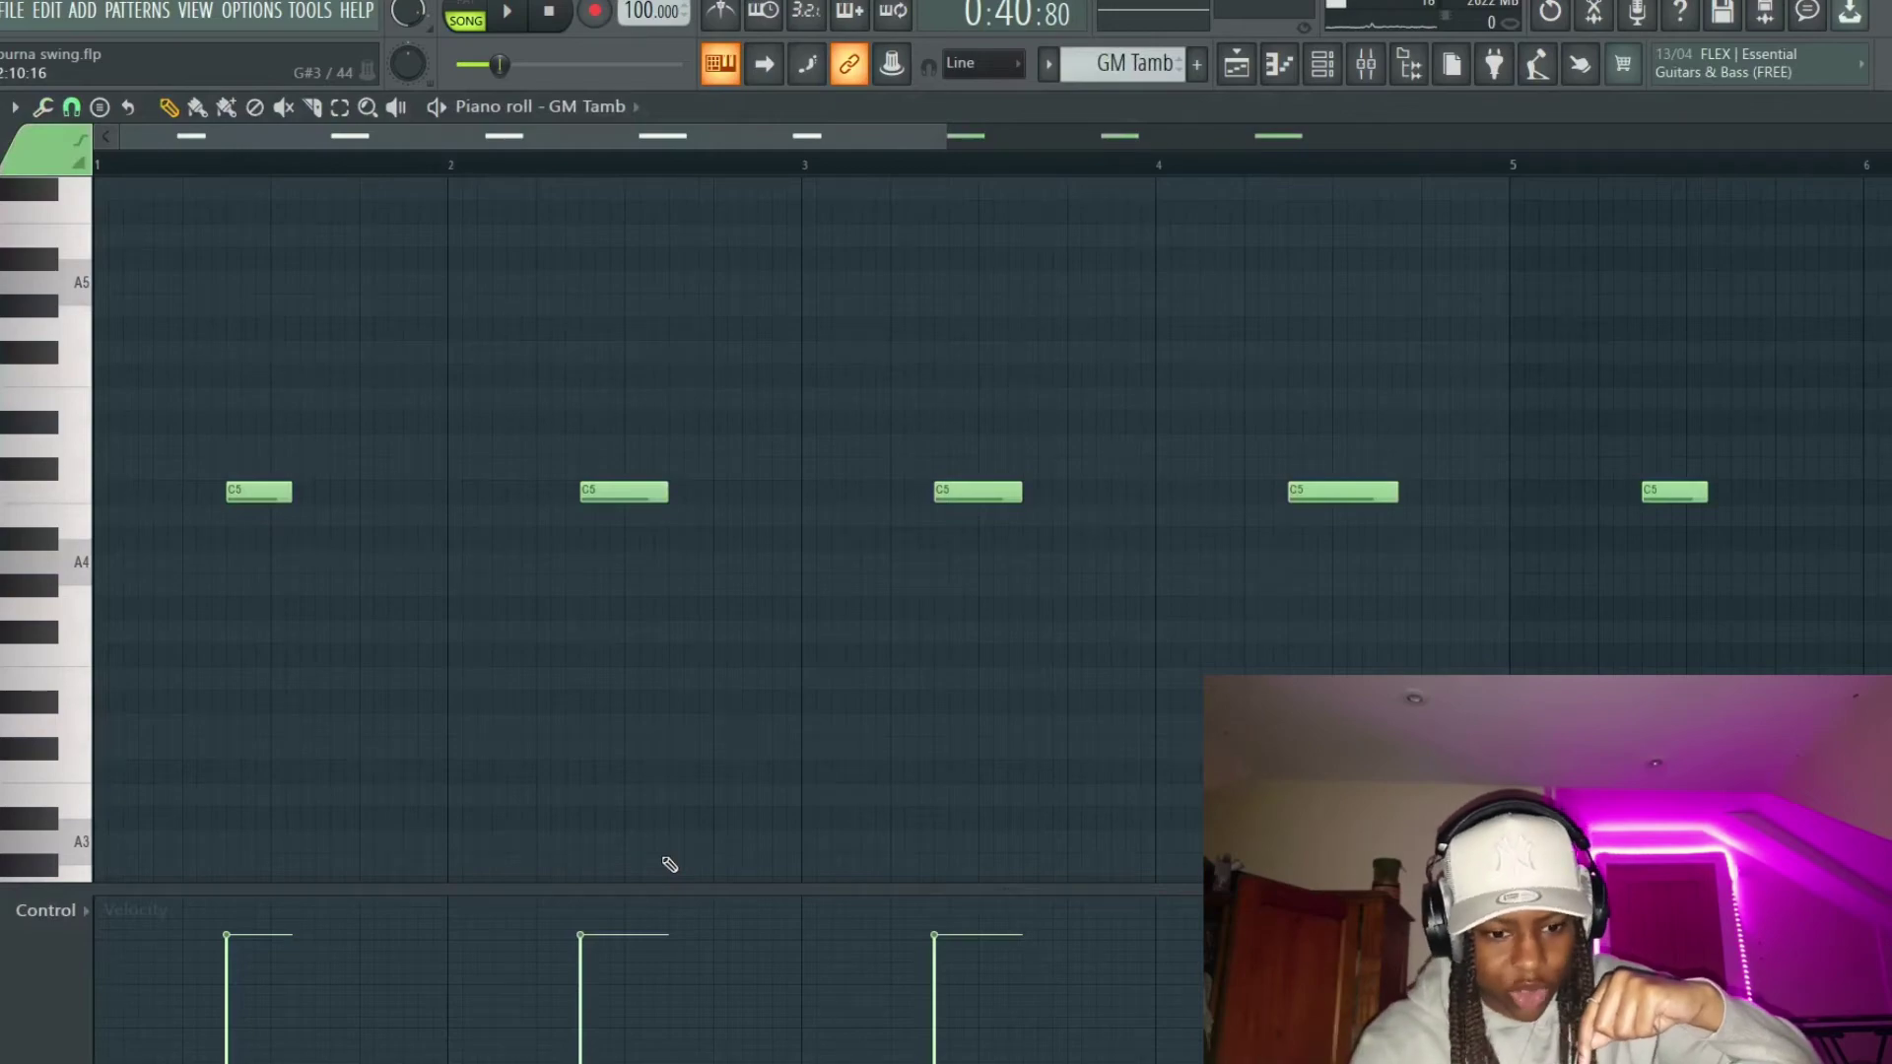
key("space")
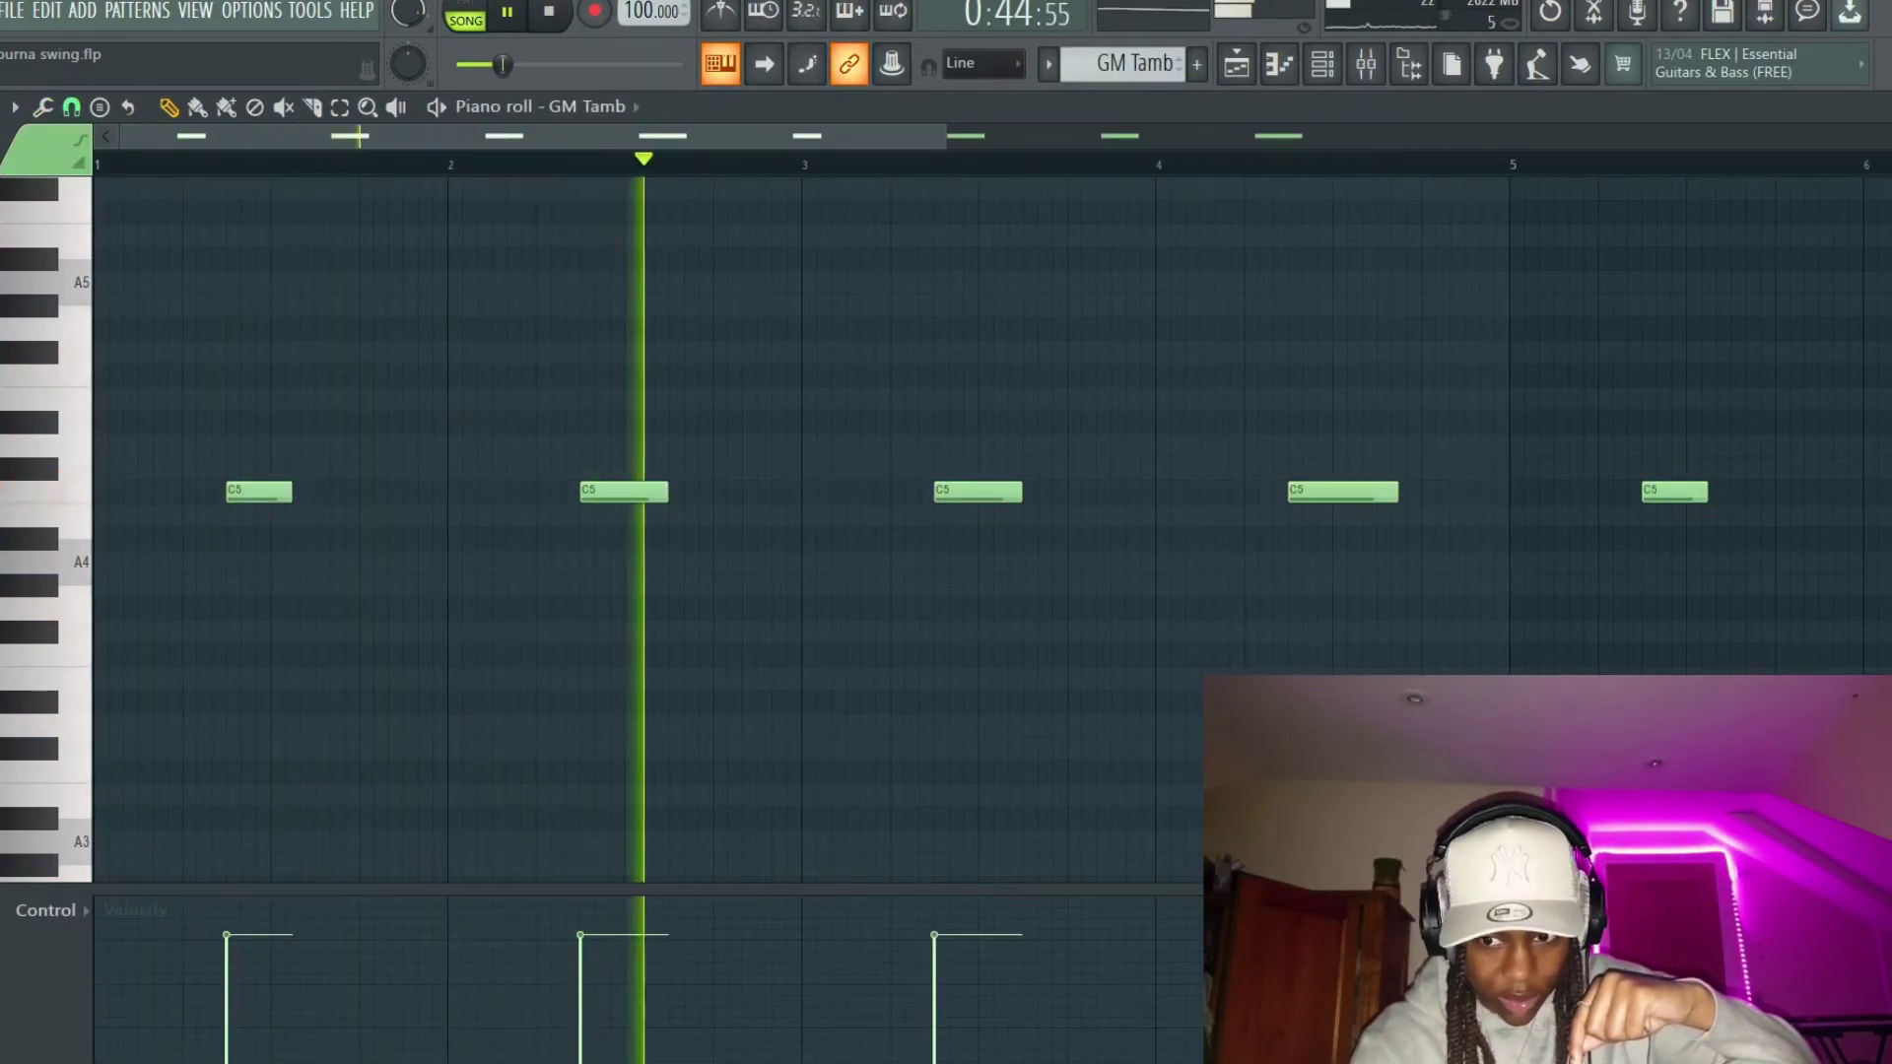
key("space")
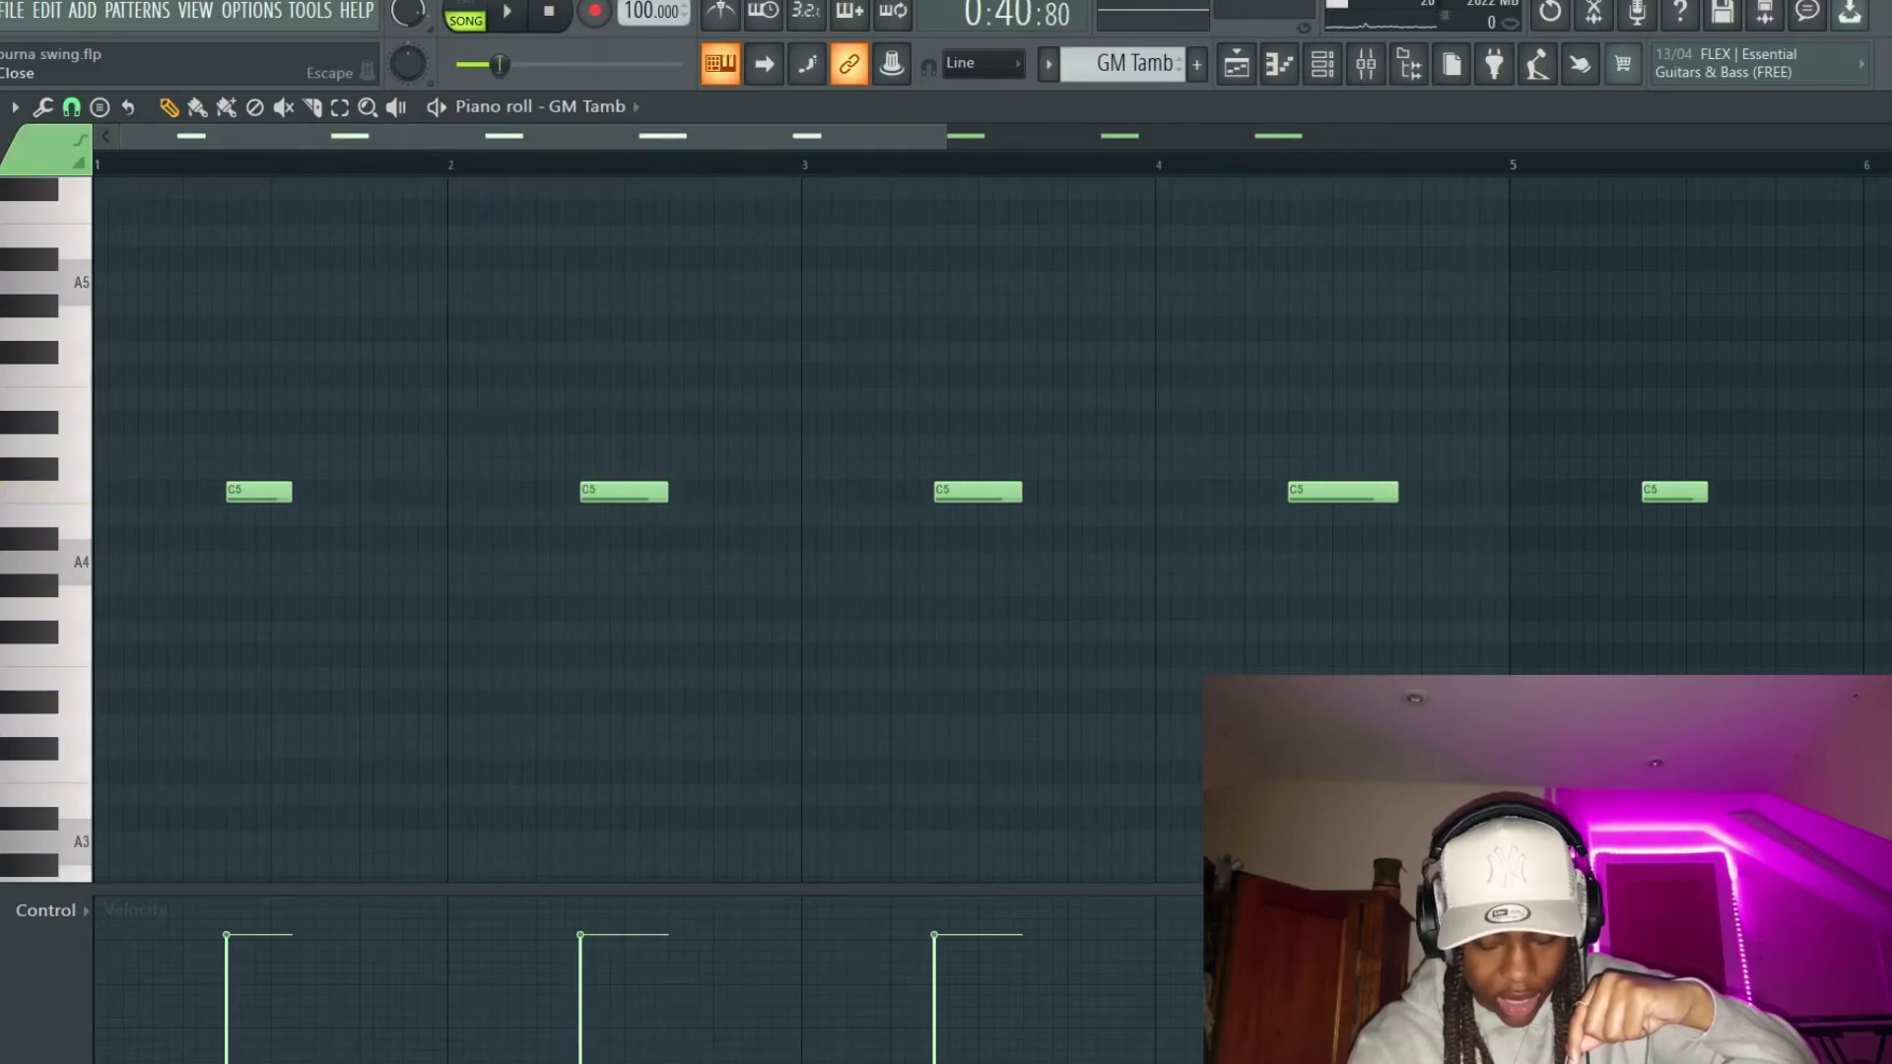
key("Escape")
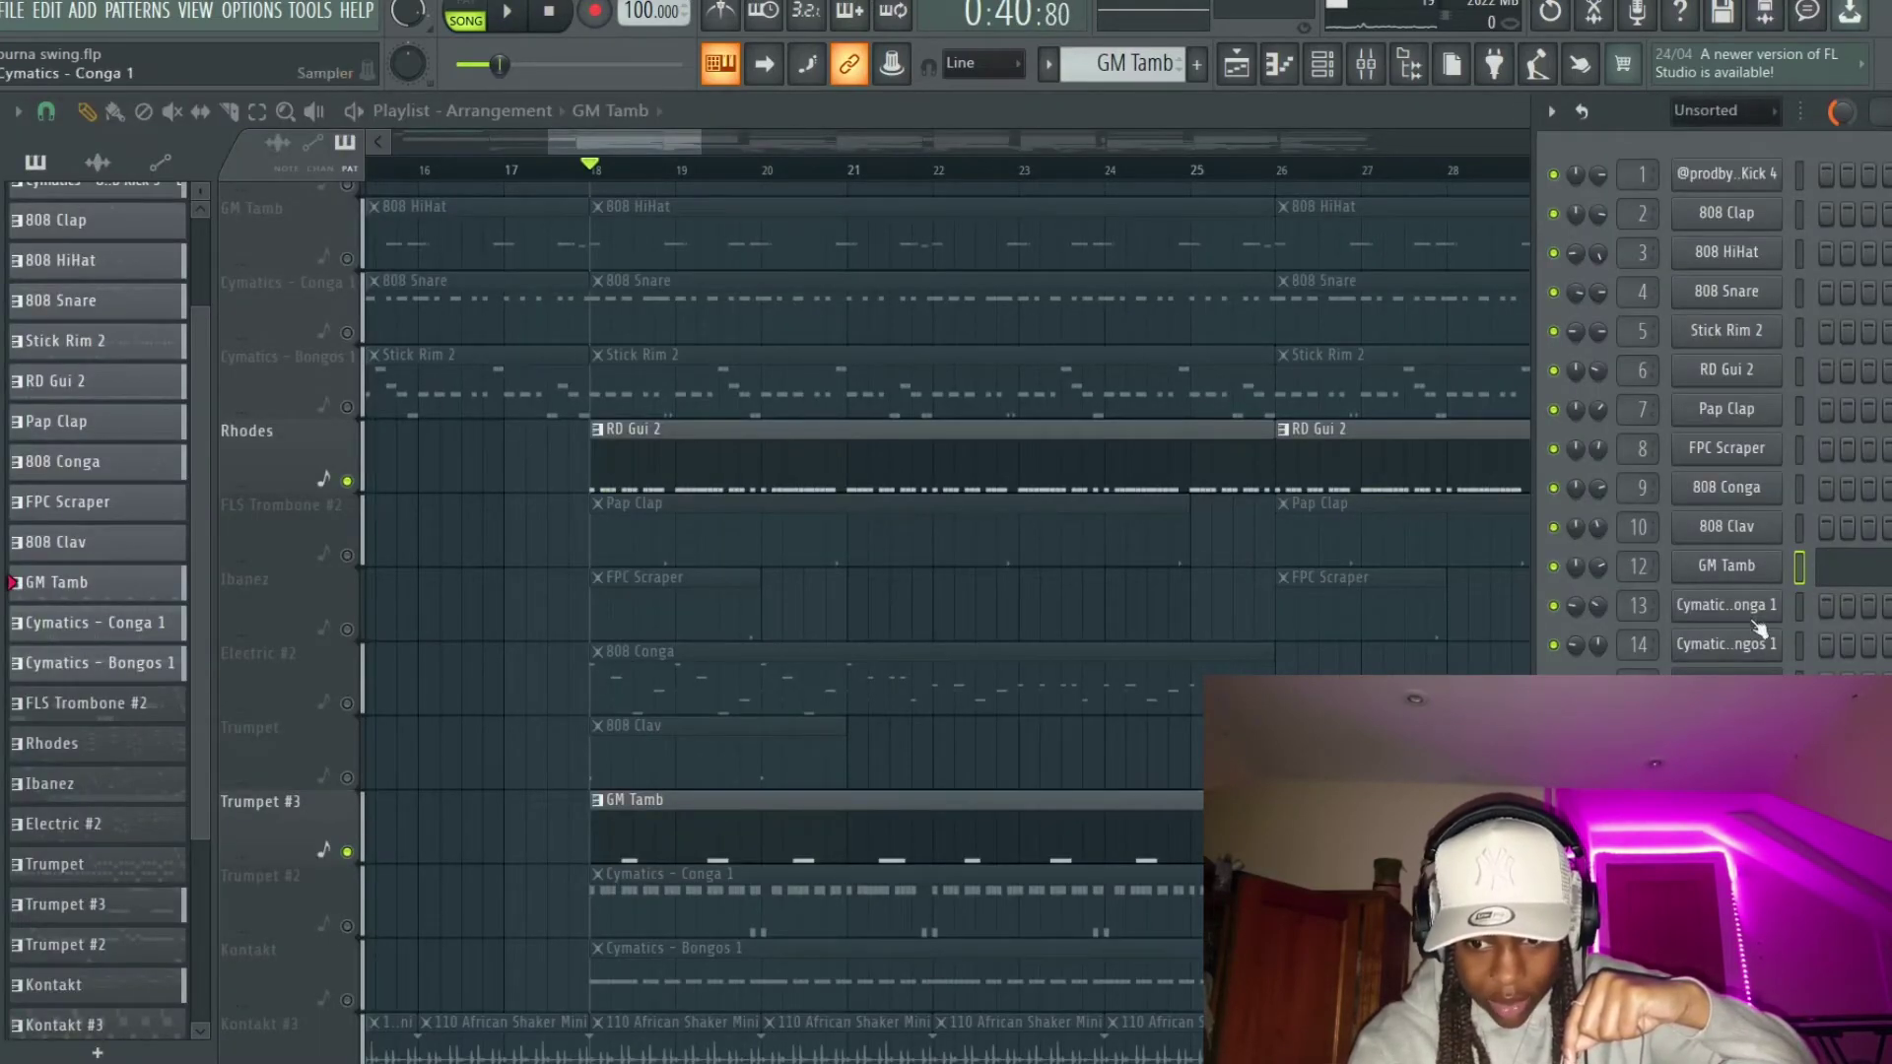
Step: Examine the GM Tamb channel's ping pong echo delay and audition the pattern with its delay feedback at 0%
left_click(1741, 576)
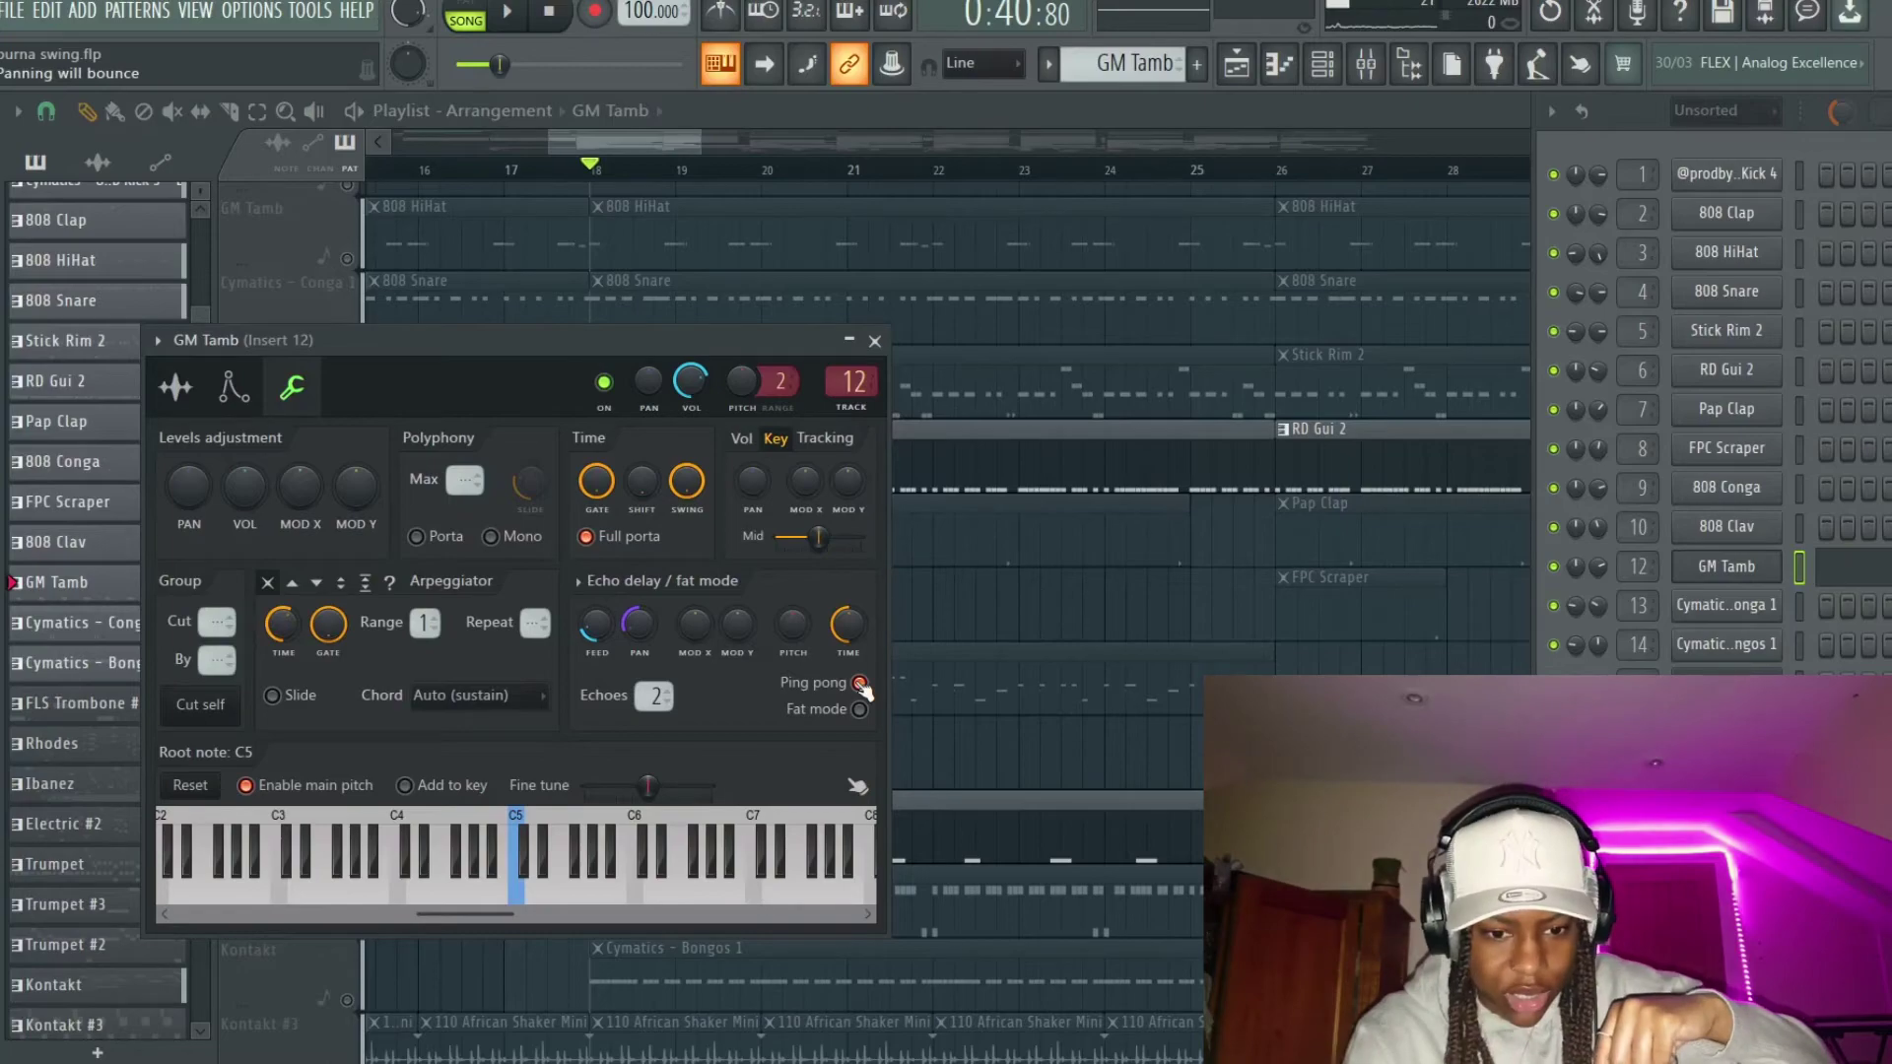
key("space")
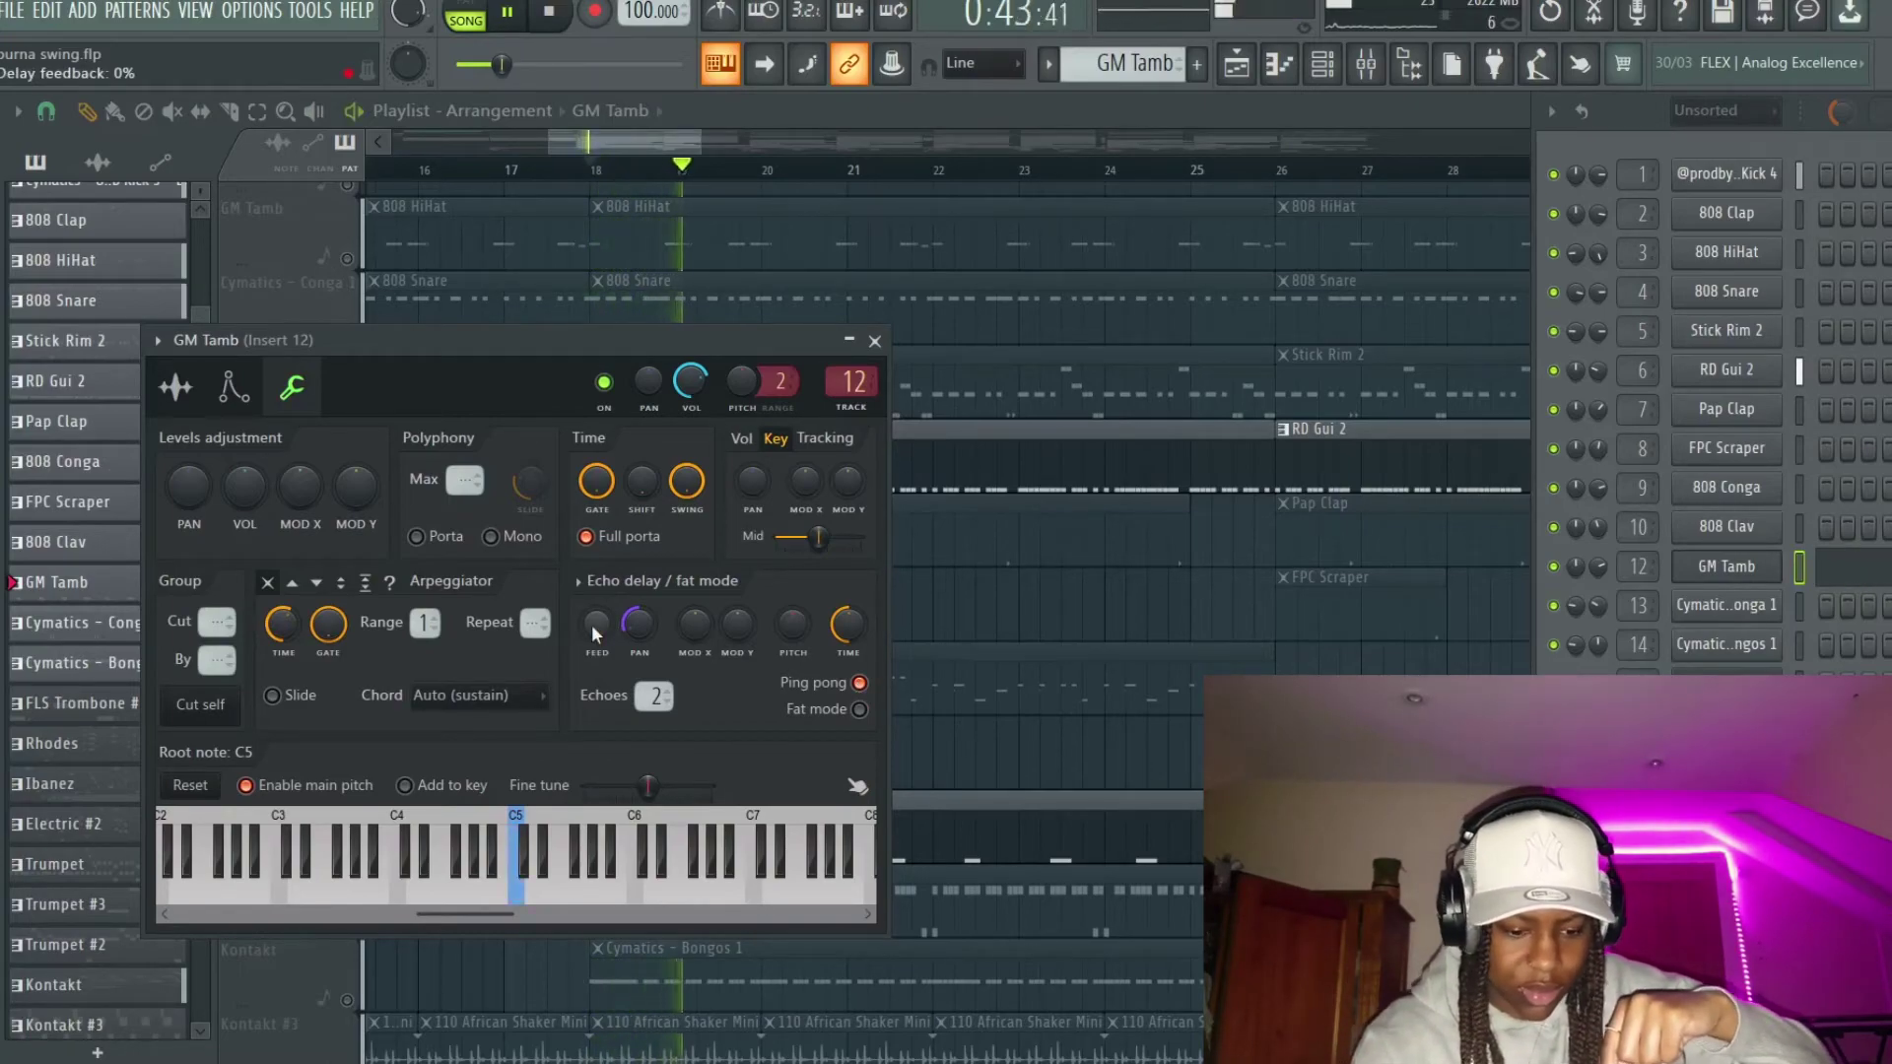
key("space")
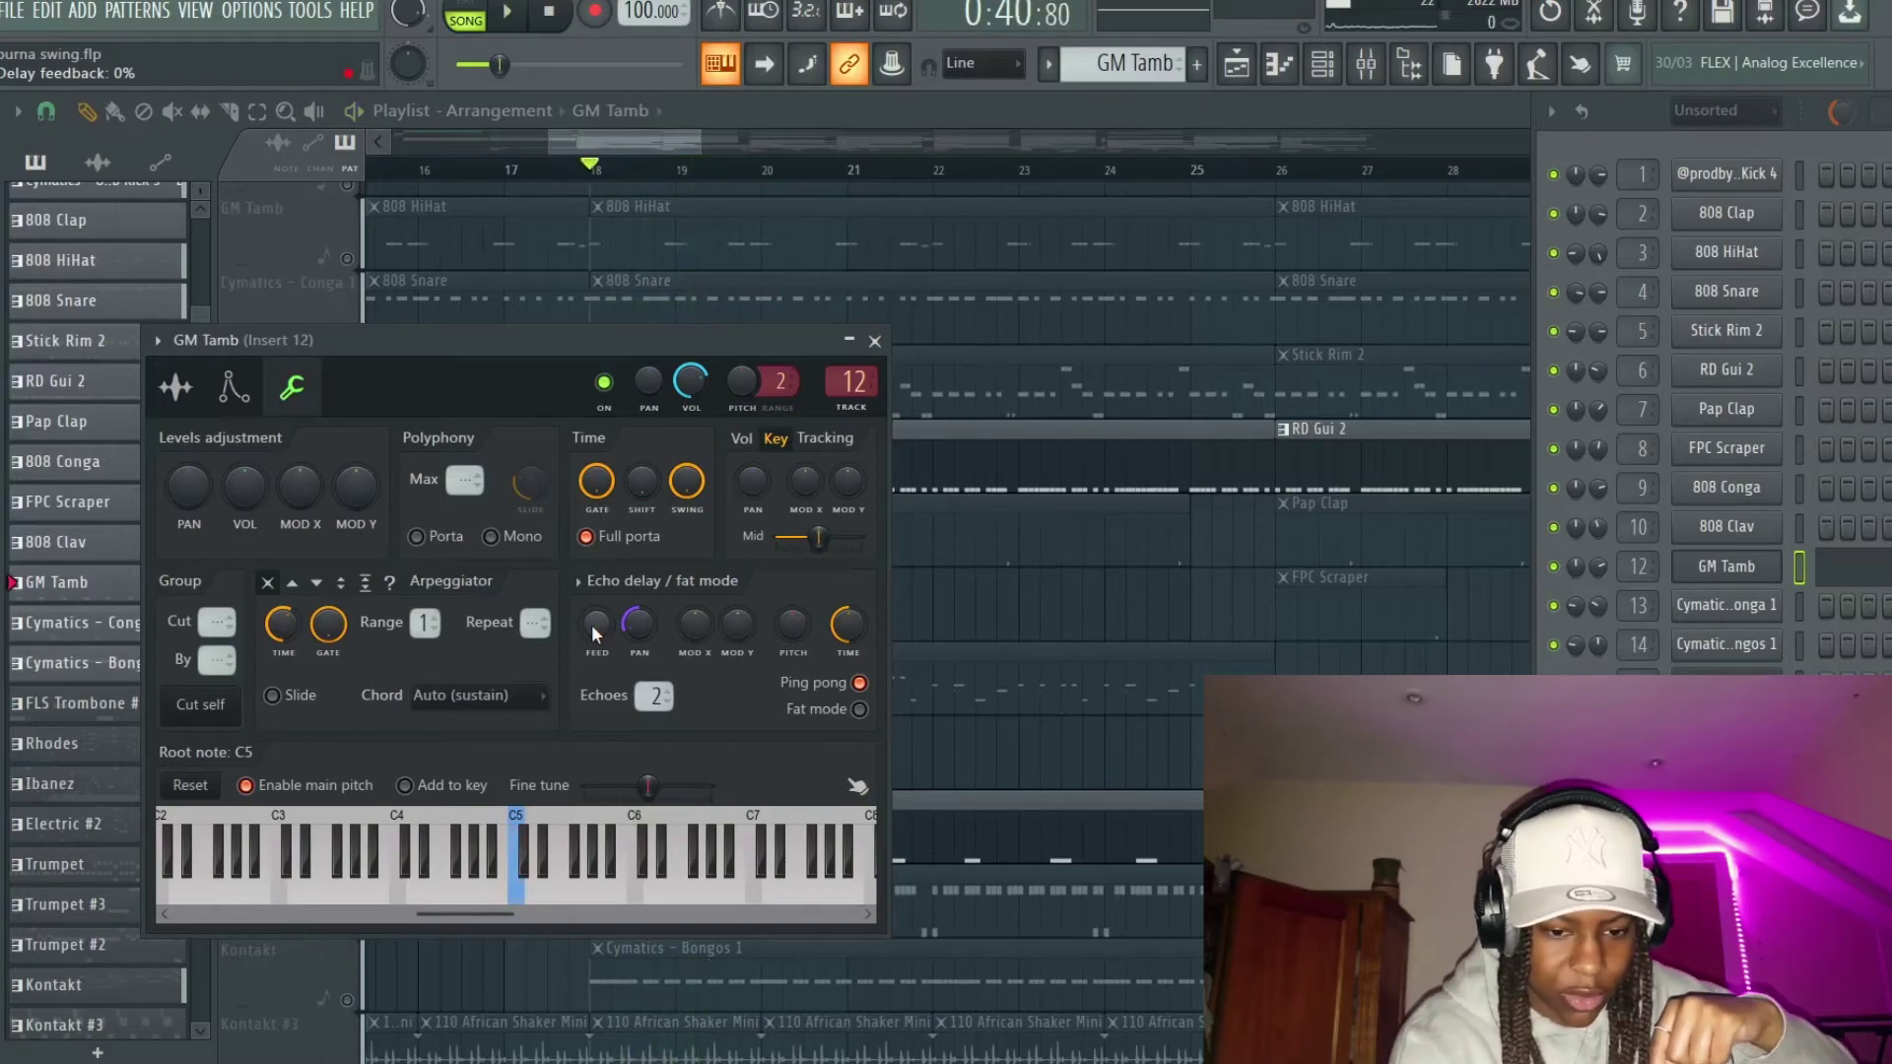
key("space")
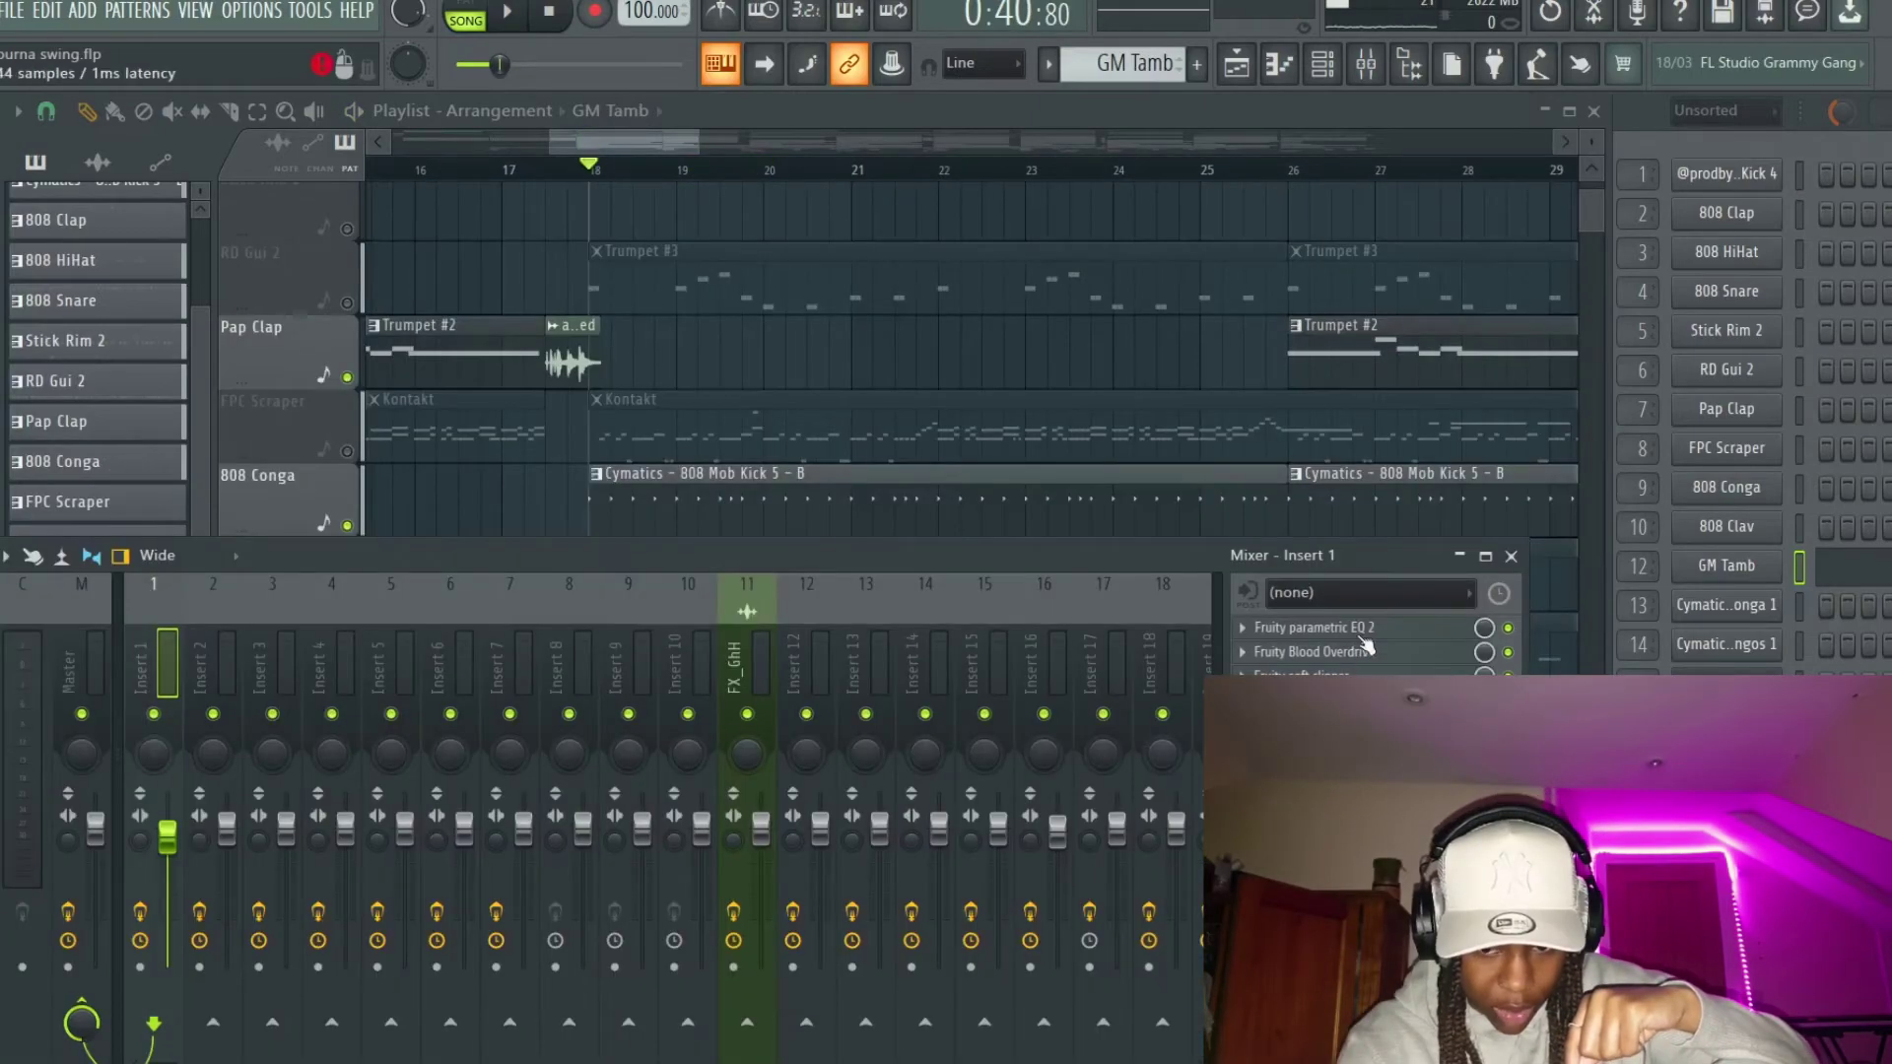
Step: Examine the Fruity parametric EQ 2, Fruity Blood Overdrive and Fruity soft clipper on mixer Insert 1, closing each effect window
left_click(1362, 630)
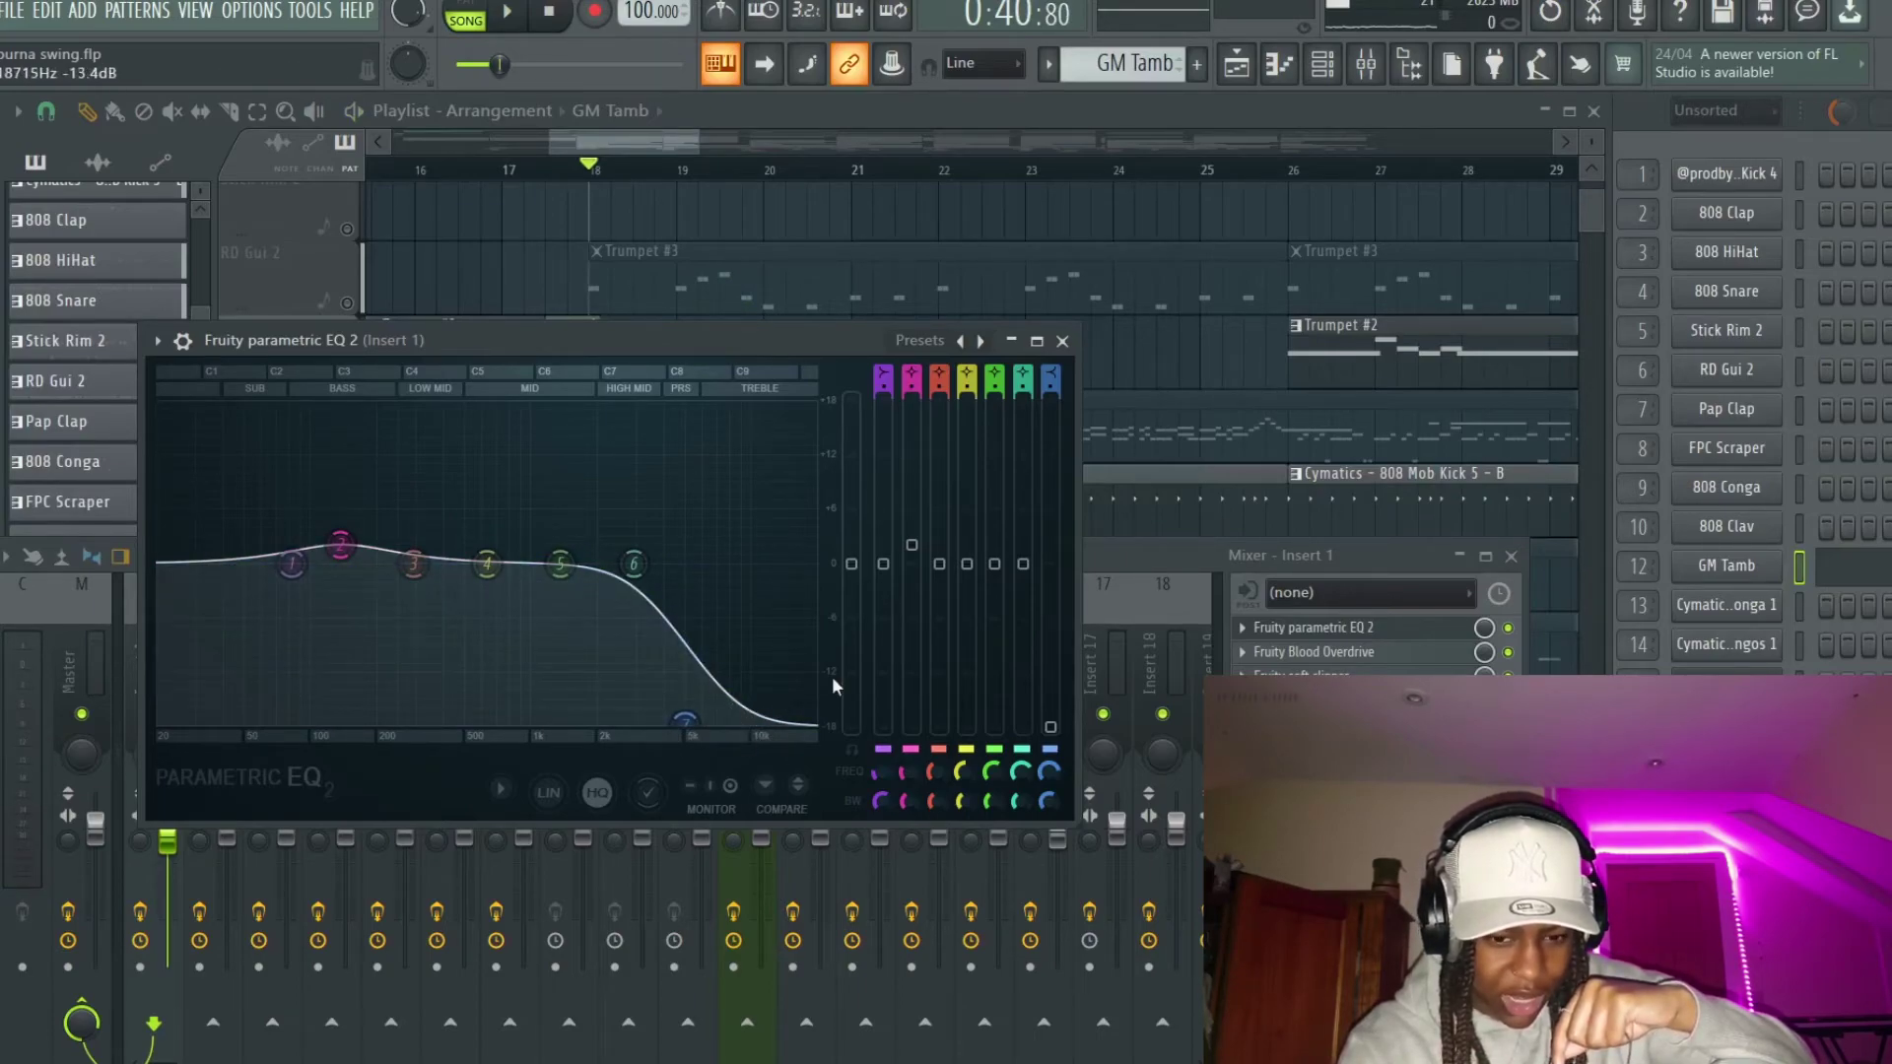
left_click(1062, 341)
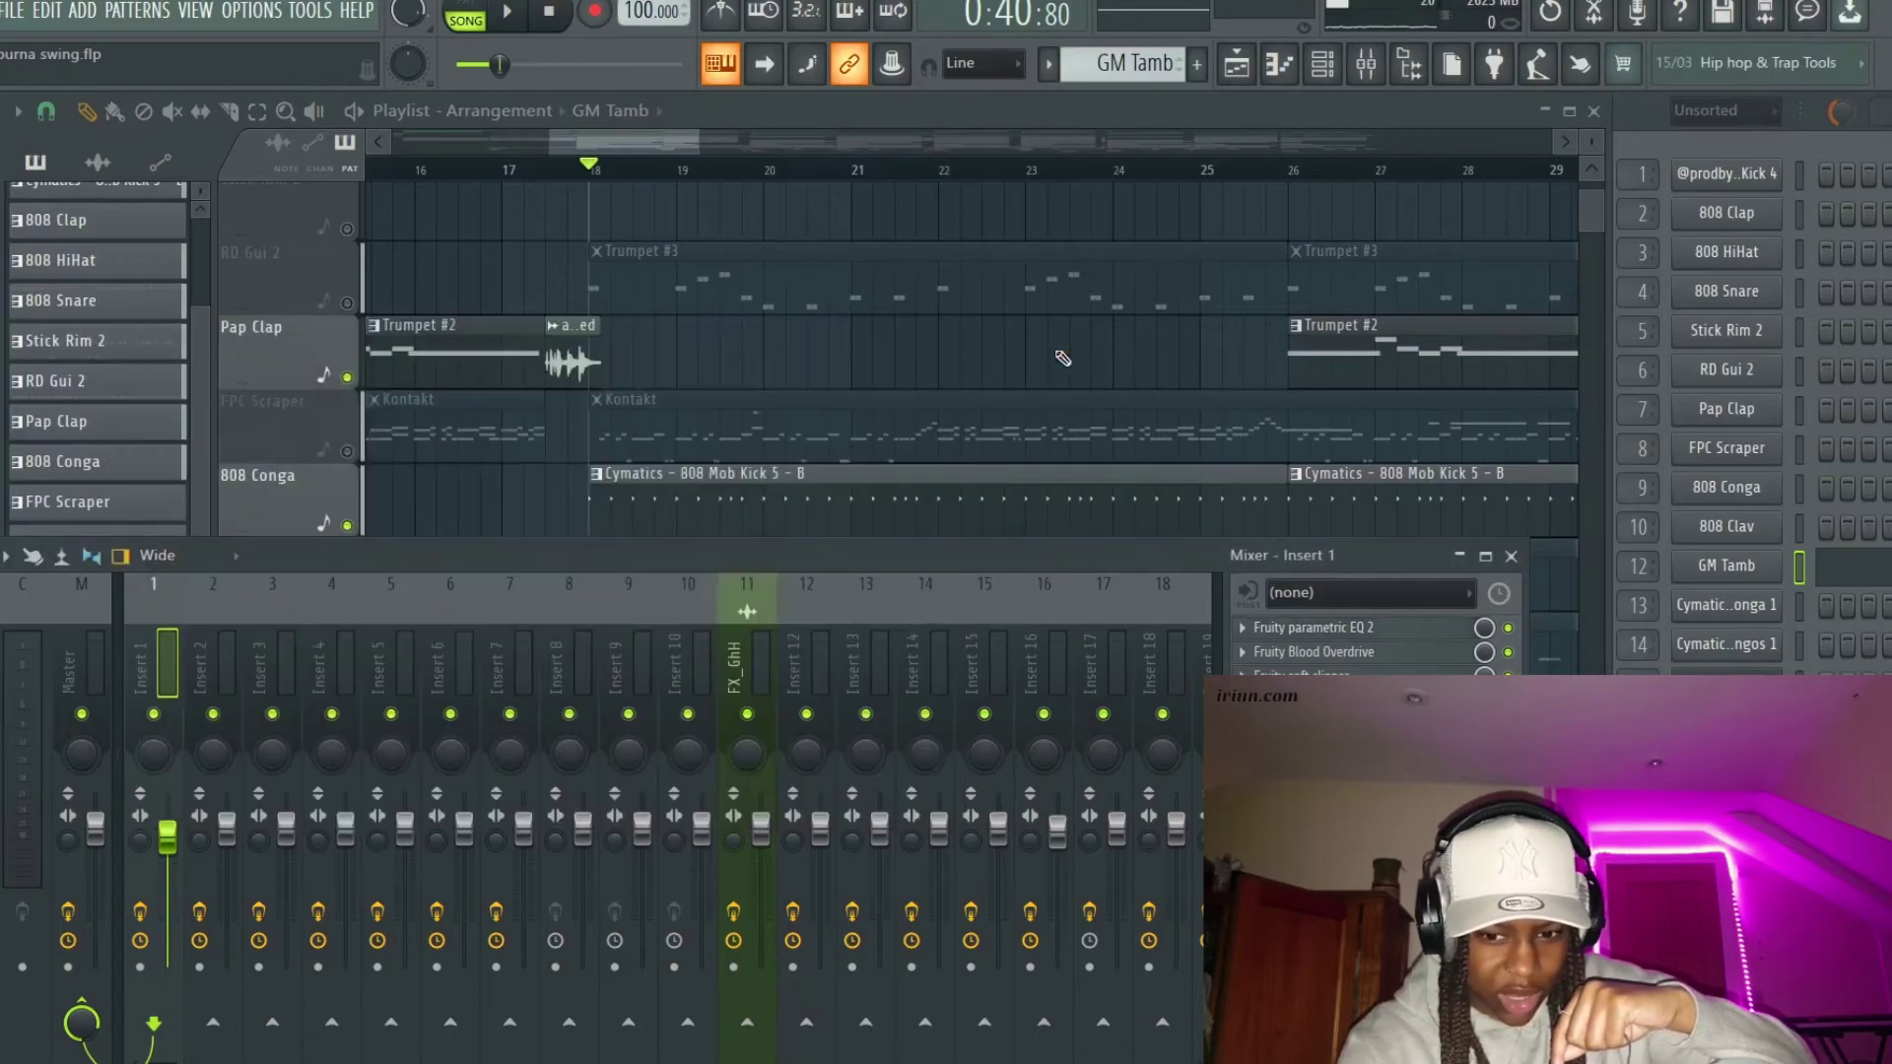
left_click(1330, 655)
left_click(734, 373)
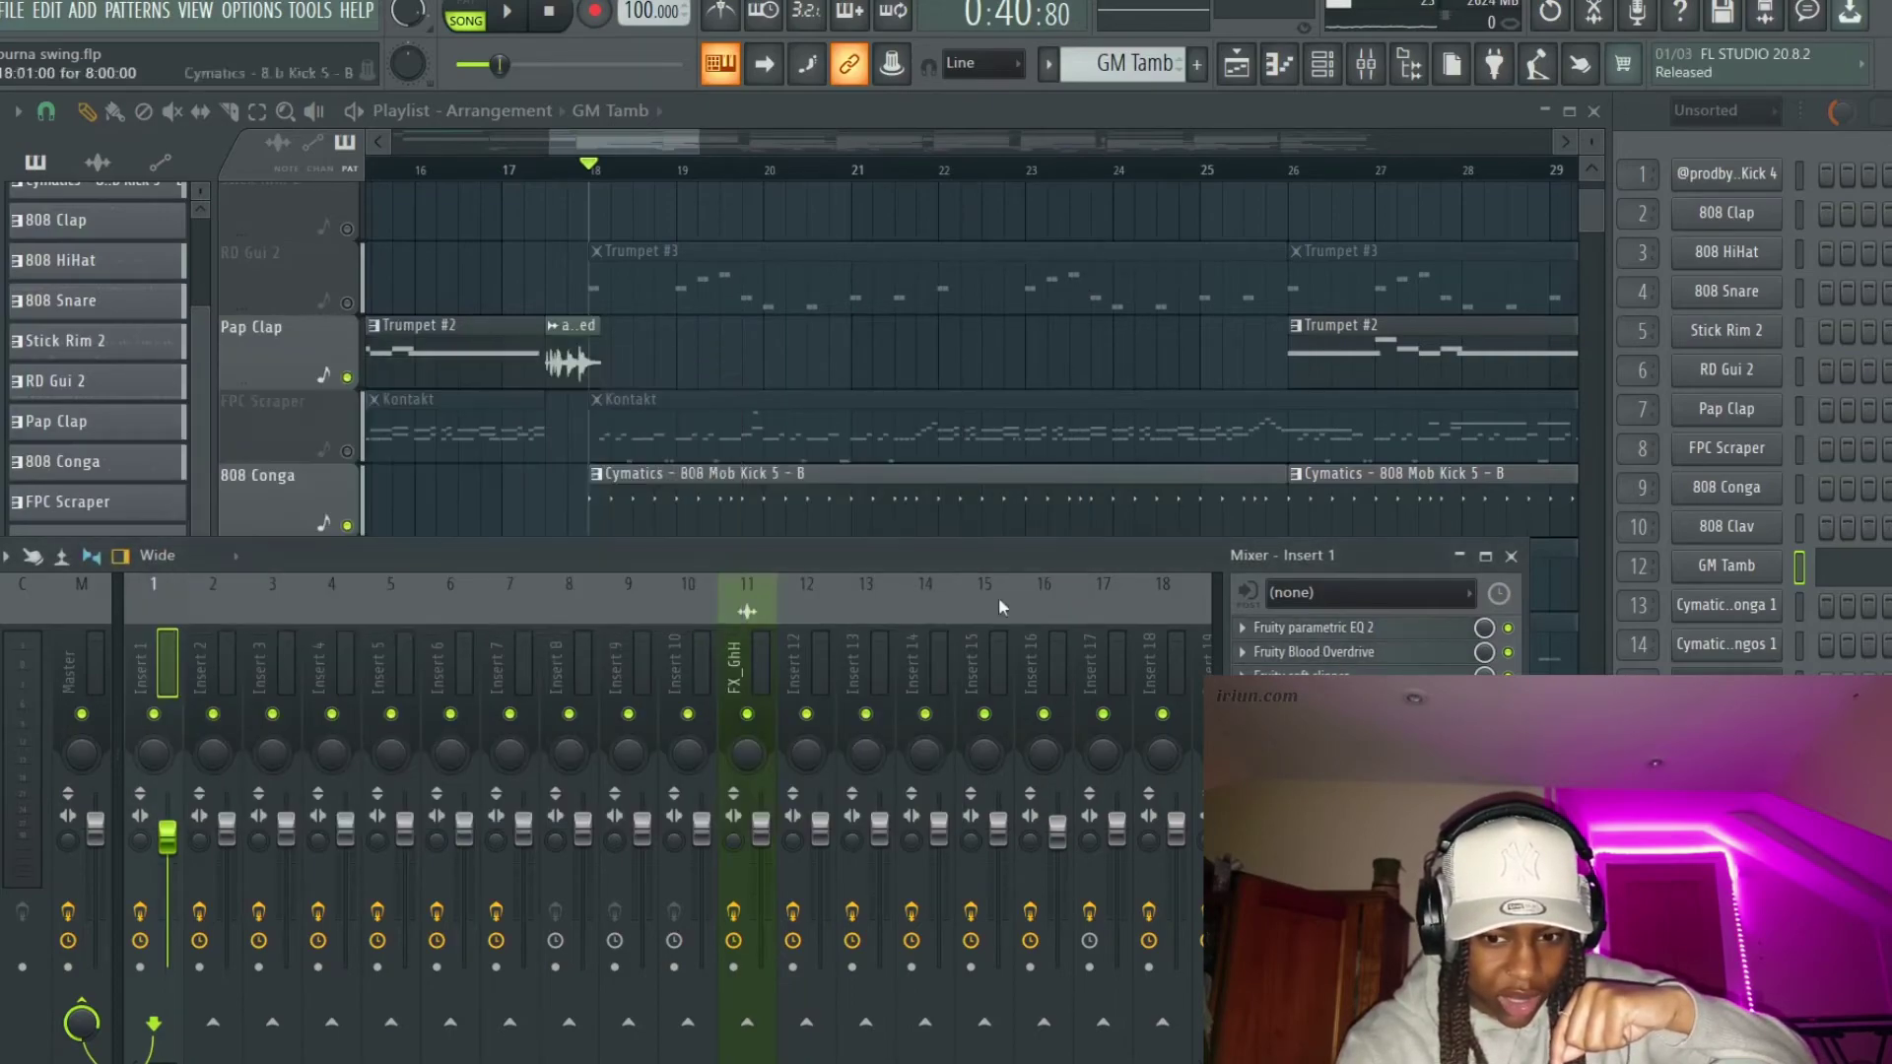
left_click(1311, 675)
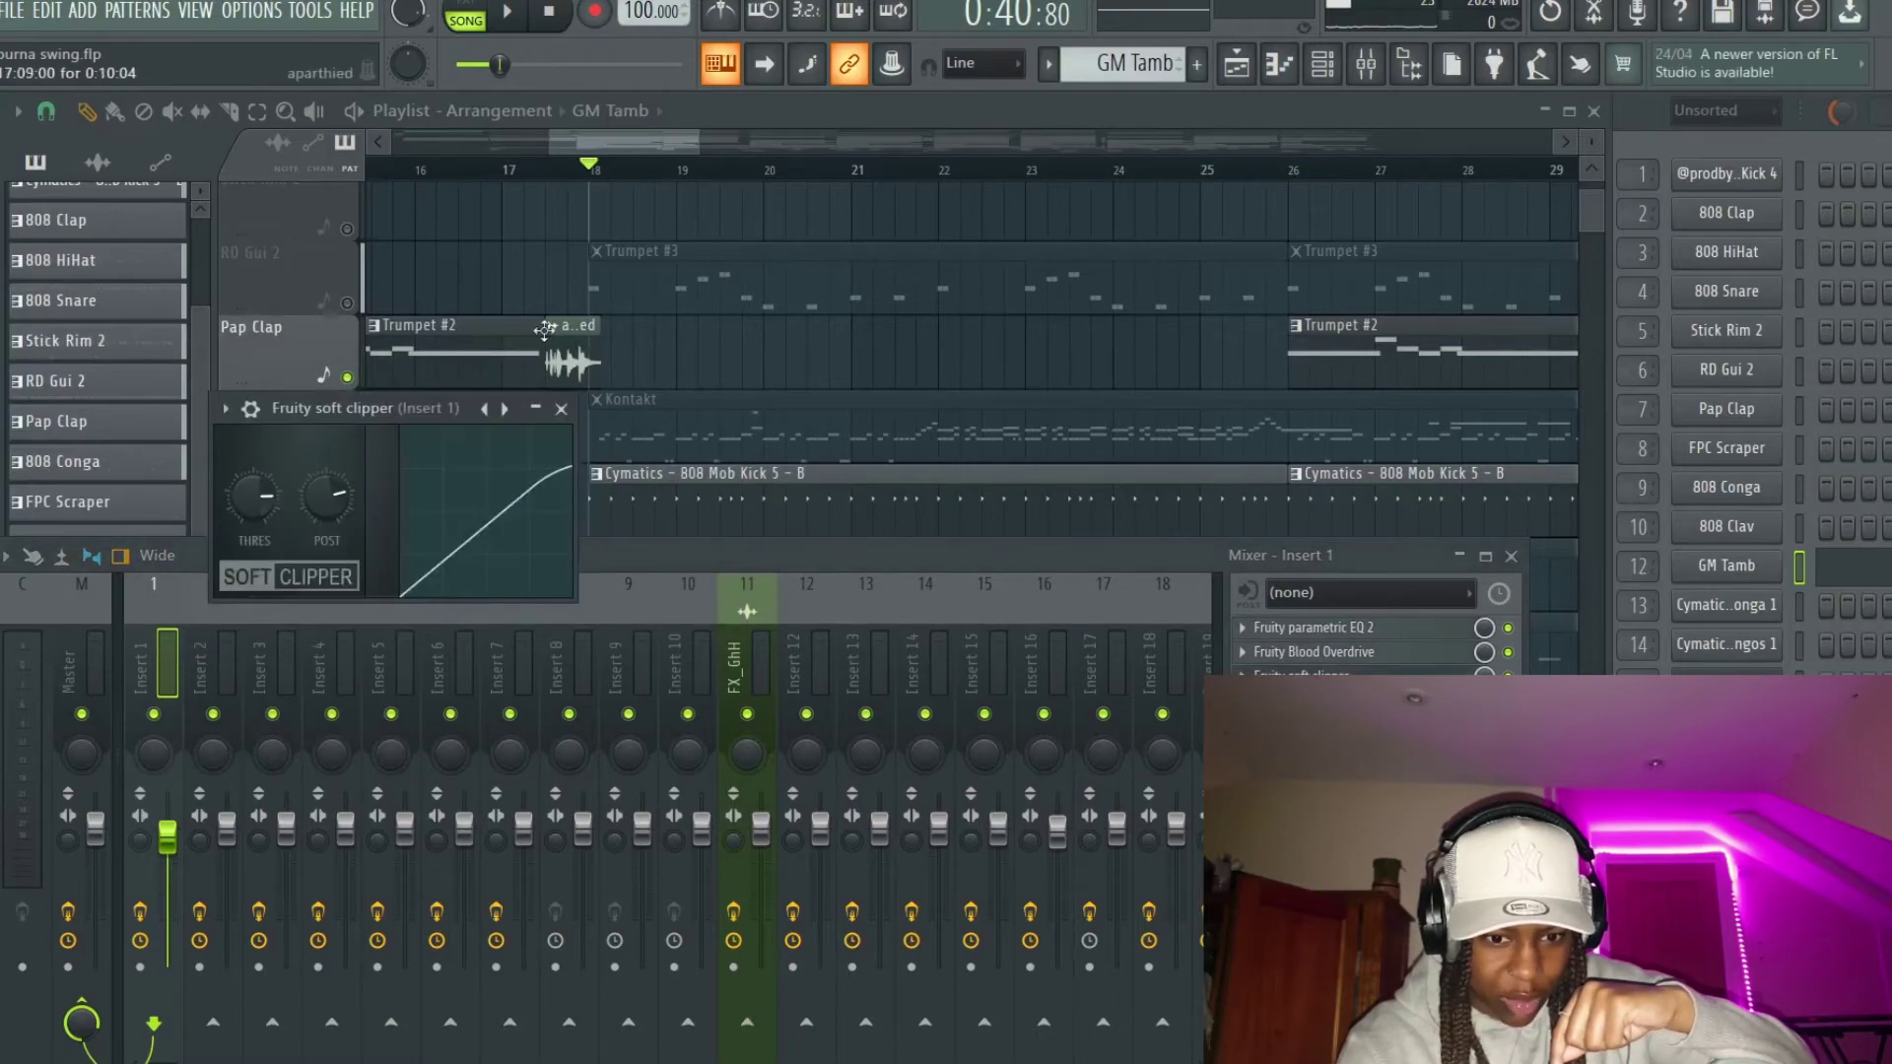
left_click(560, 409)
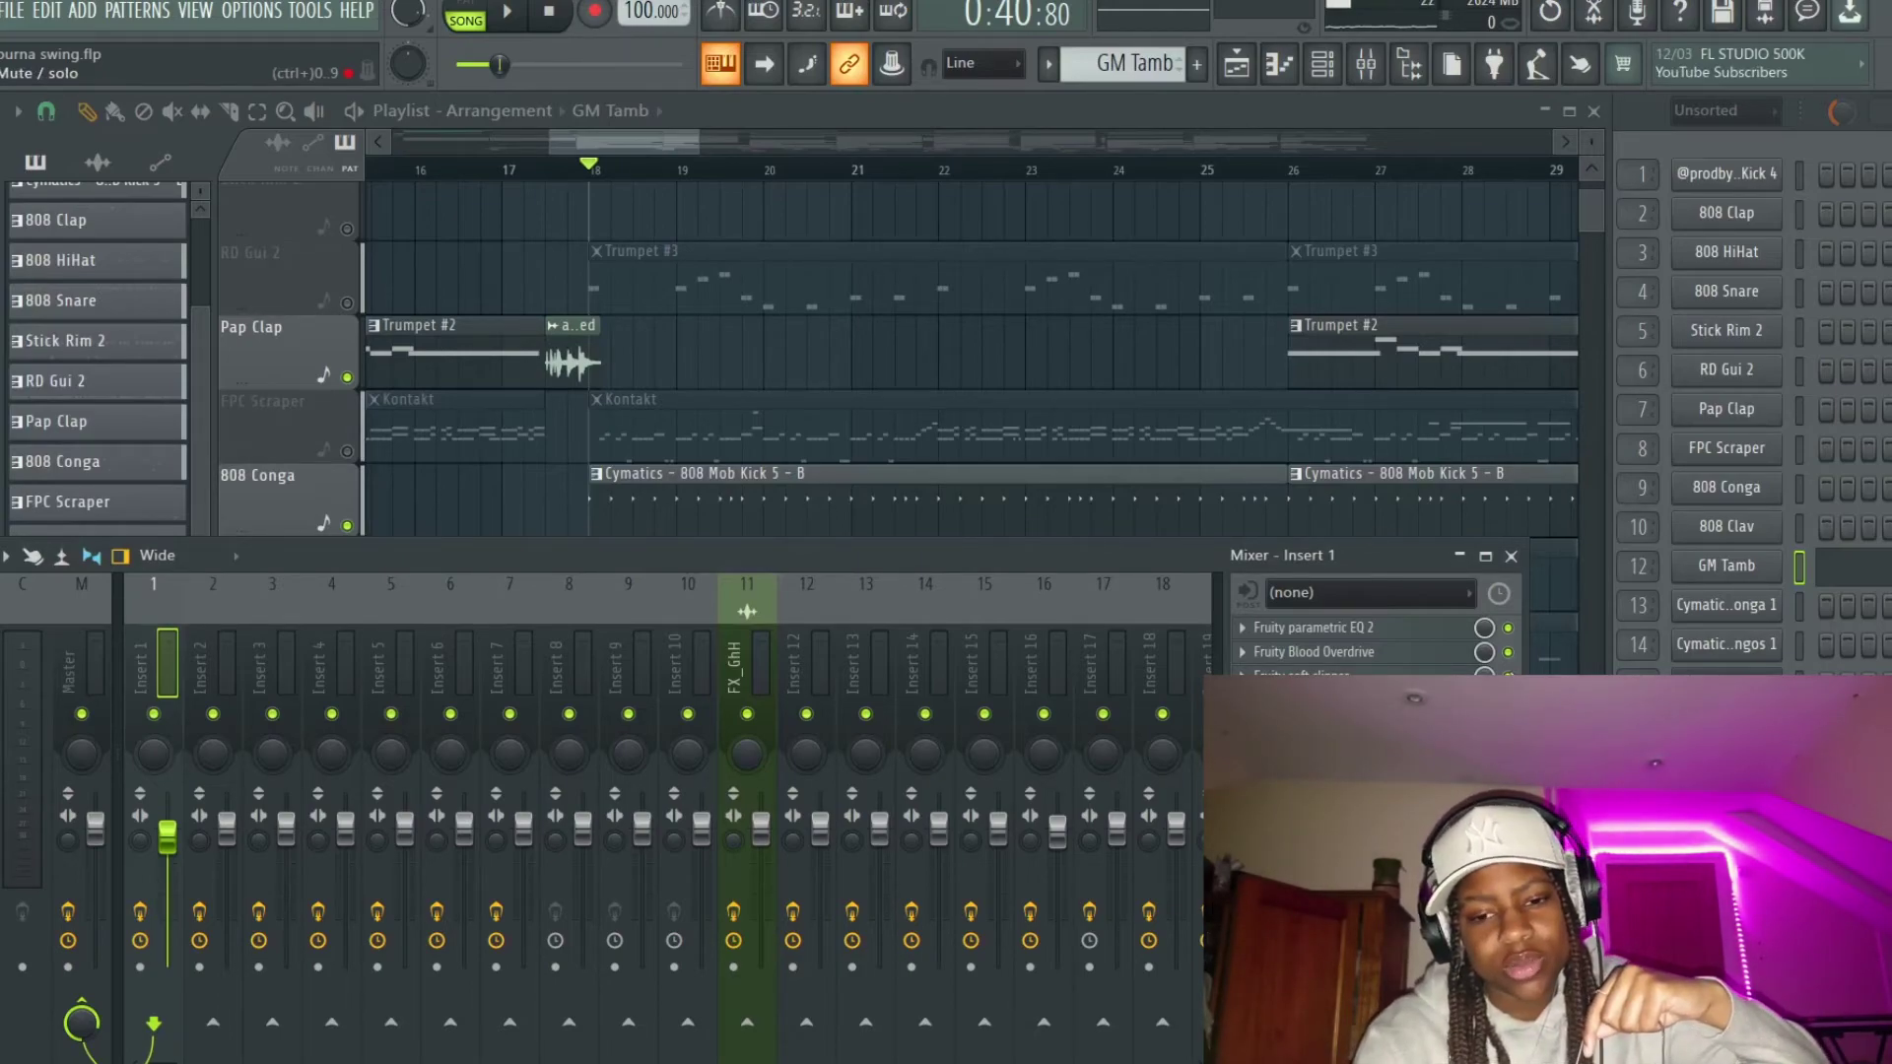
Step: Compare the kick from bar 18 with Insert 1's effects active and bypassed, ending with them re-enabled and the mixer closed
key("space")
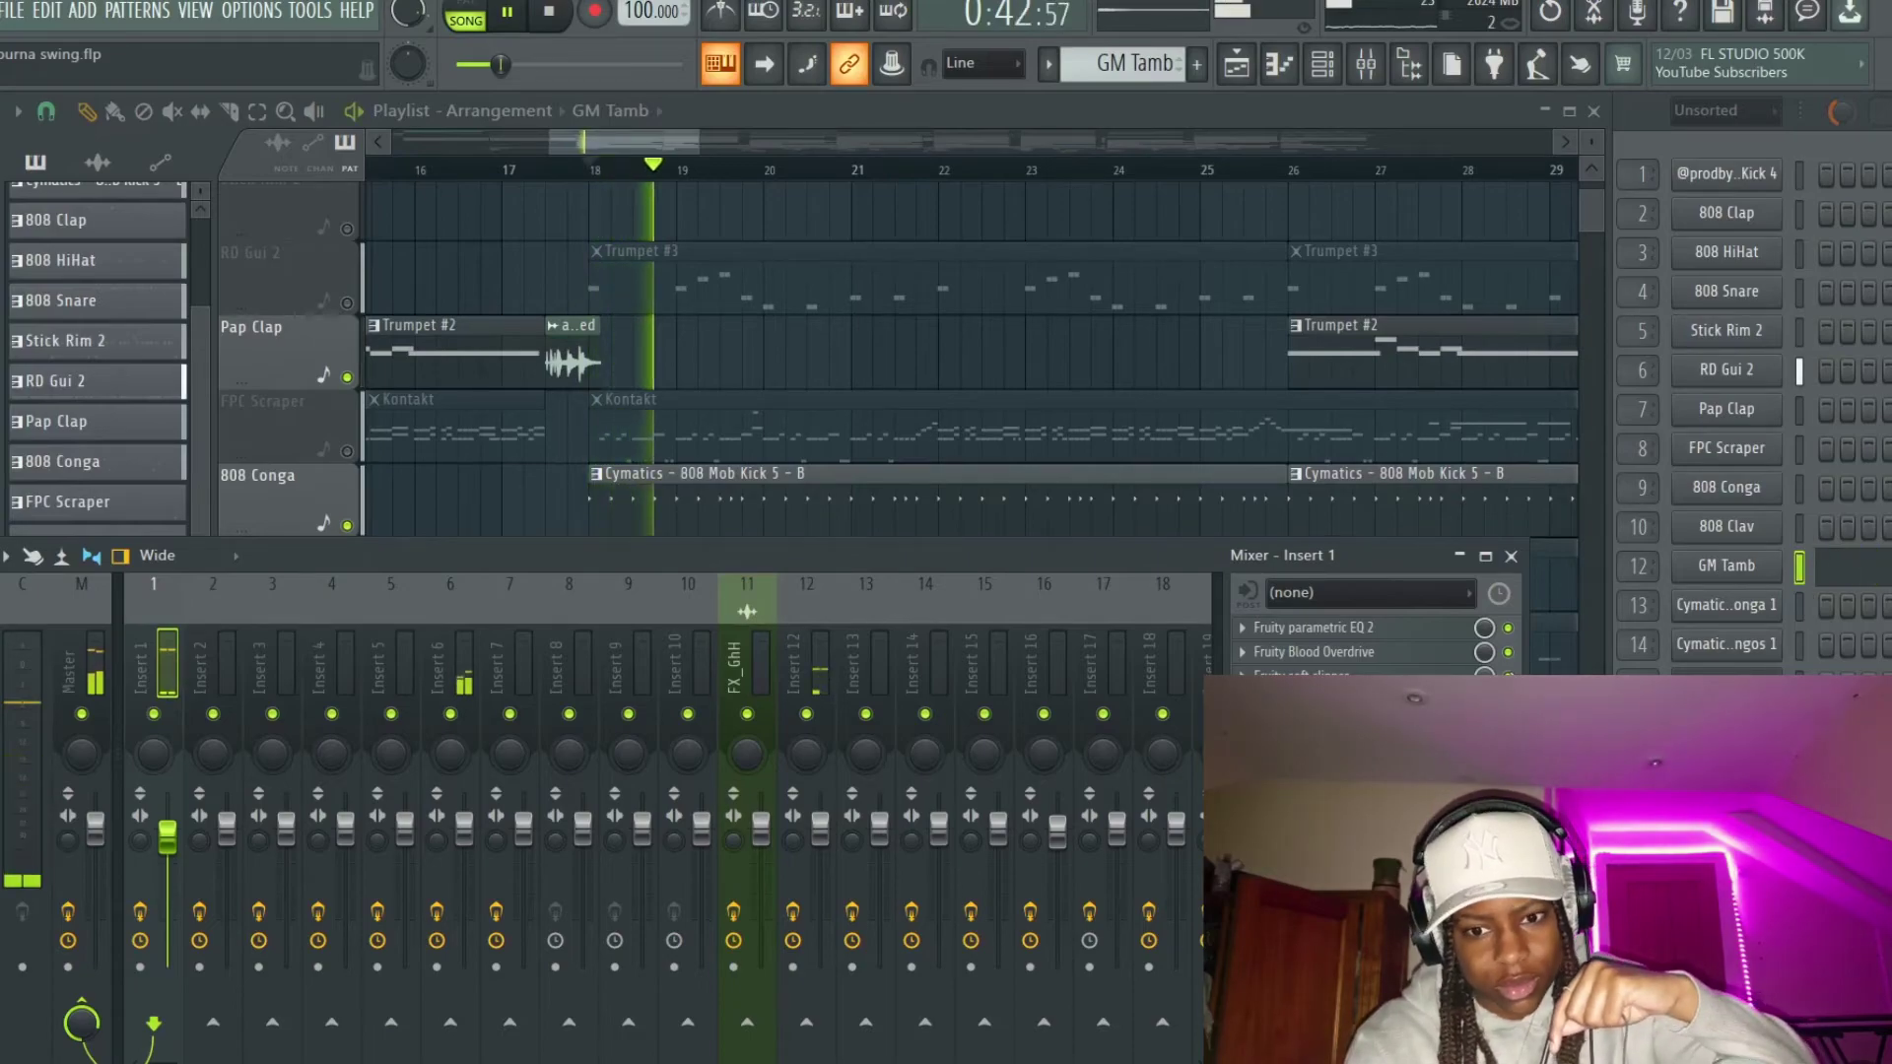
key("space")
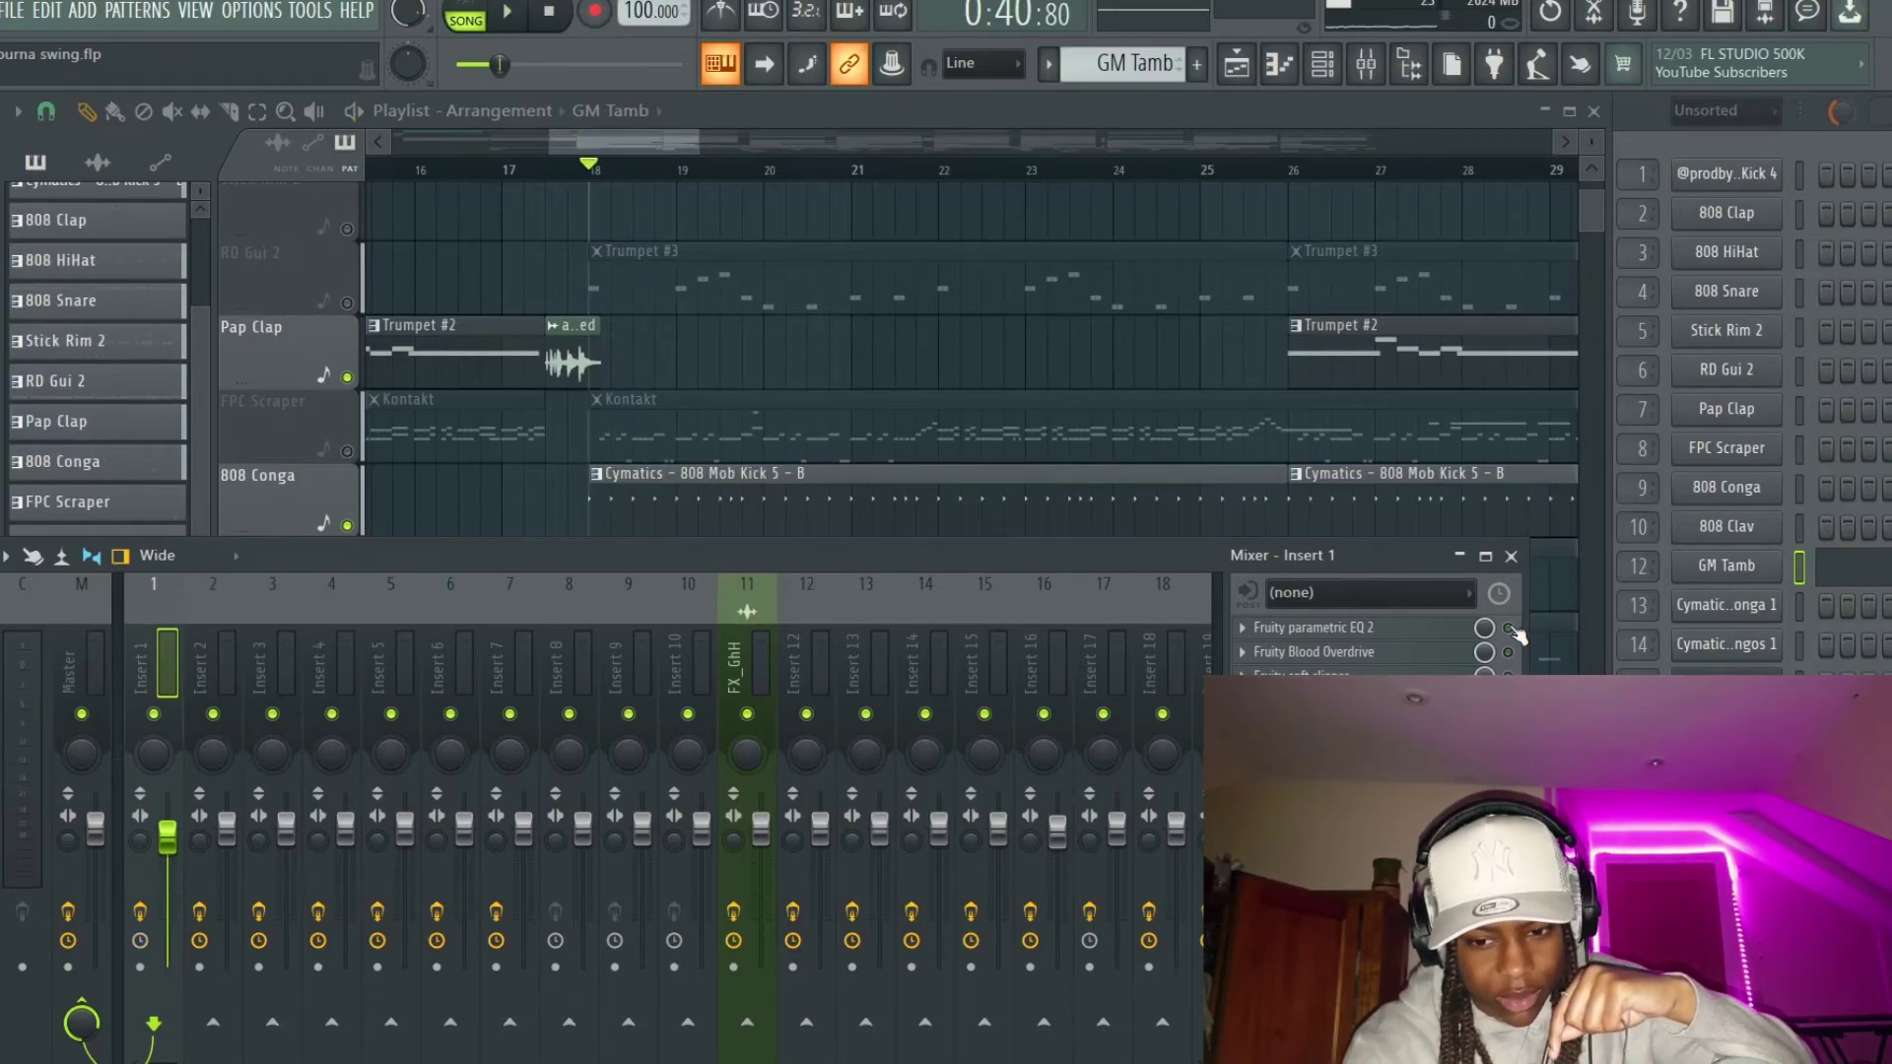
key("space")
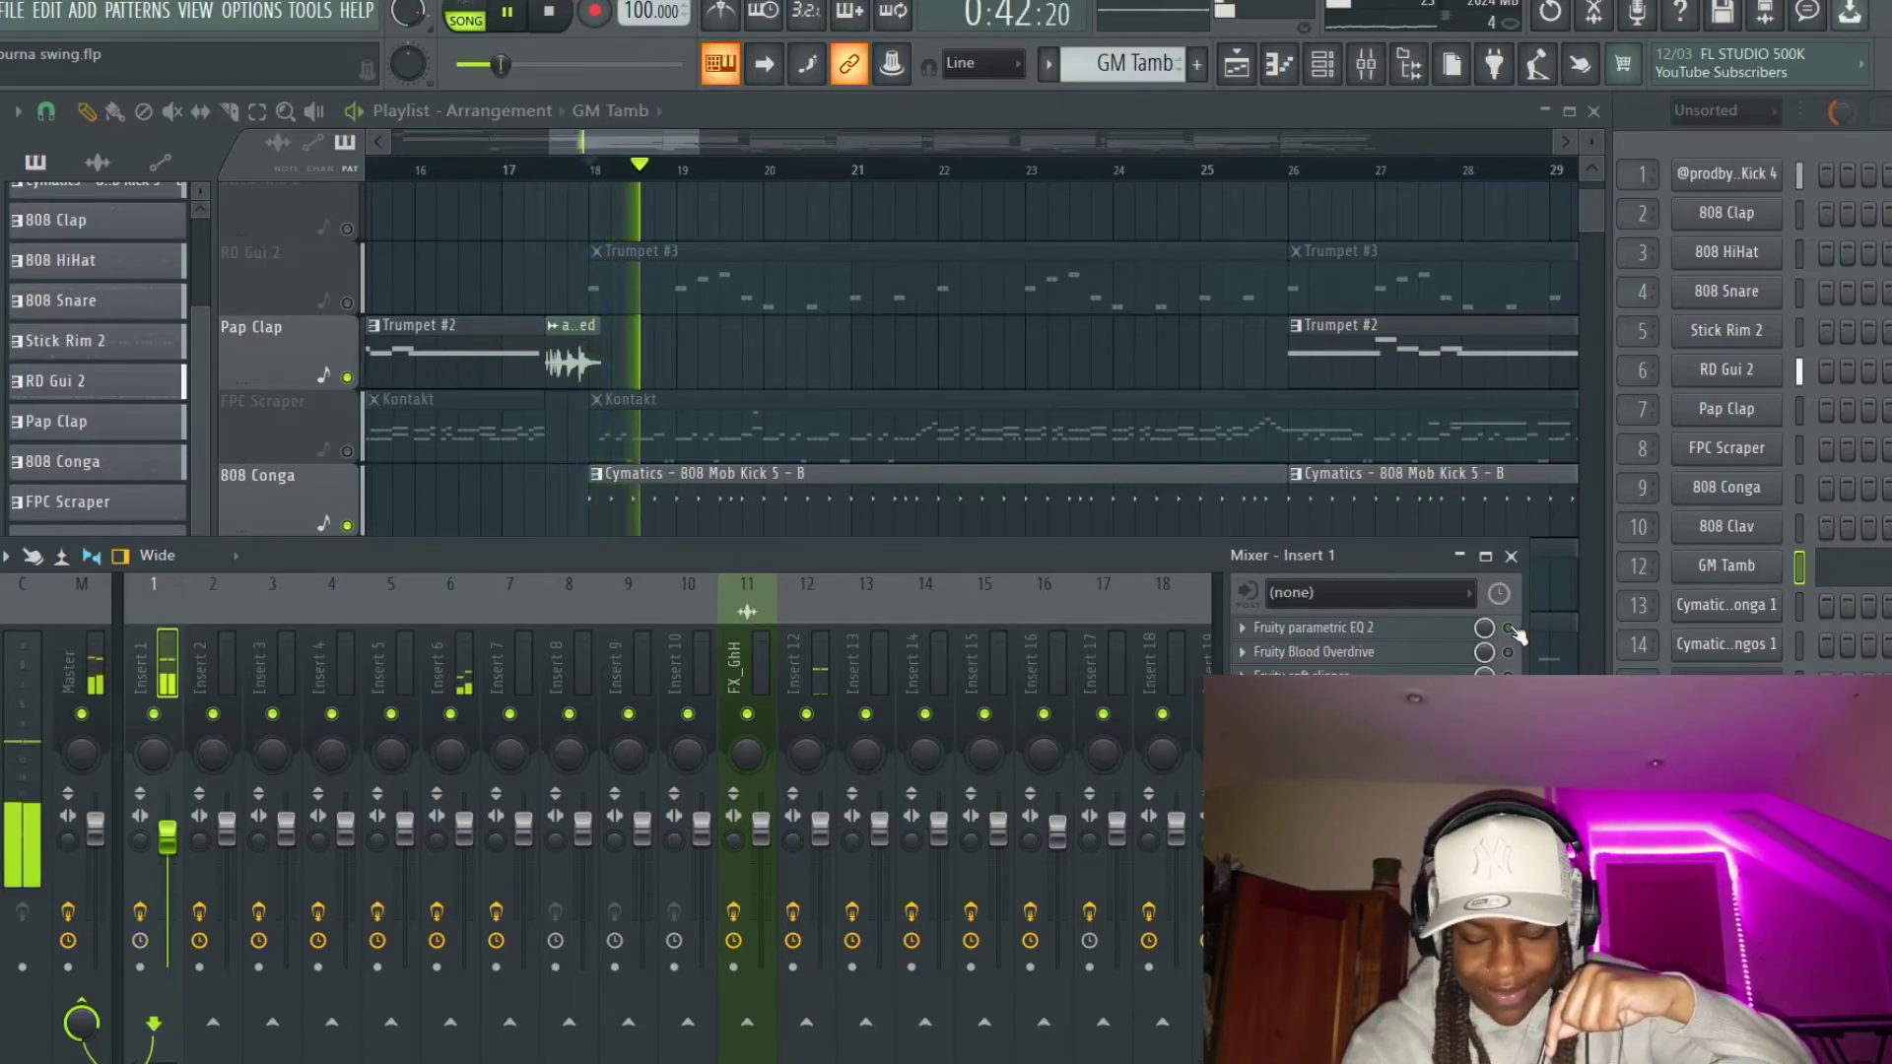
key("space")
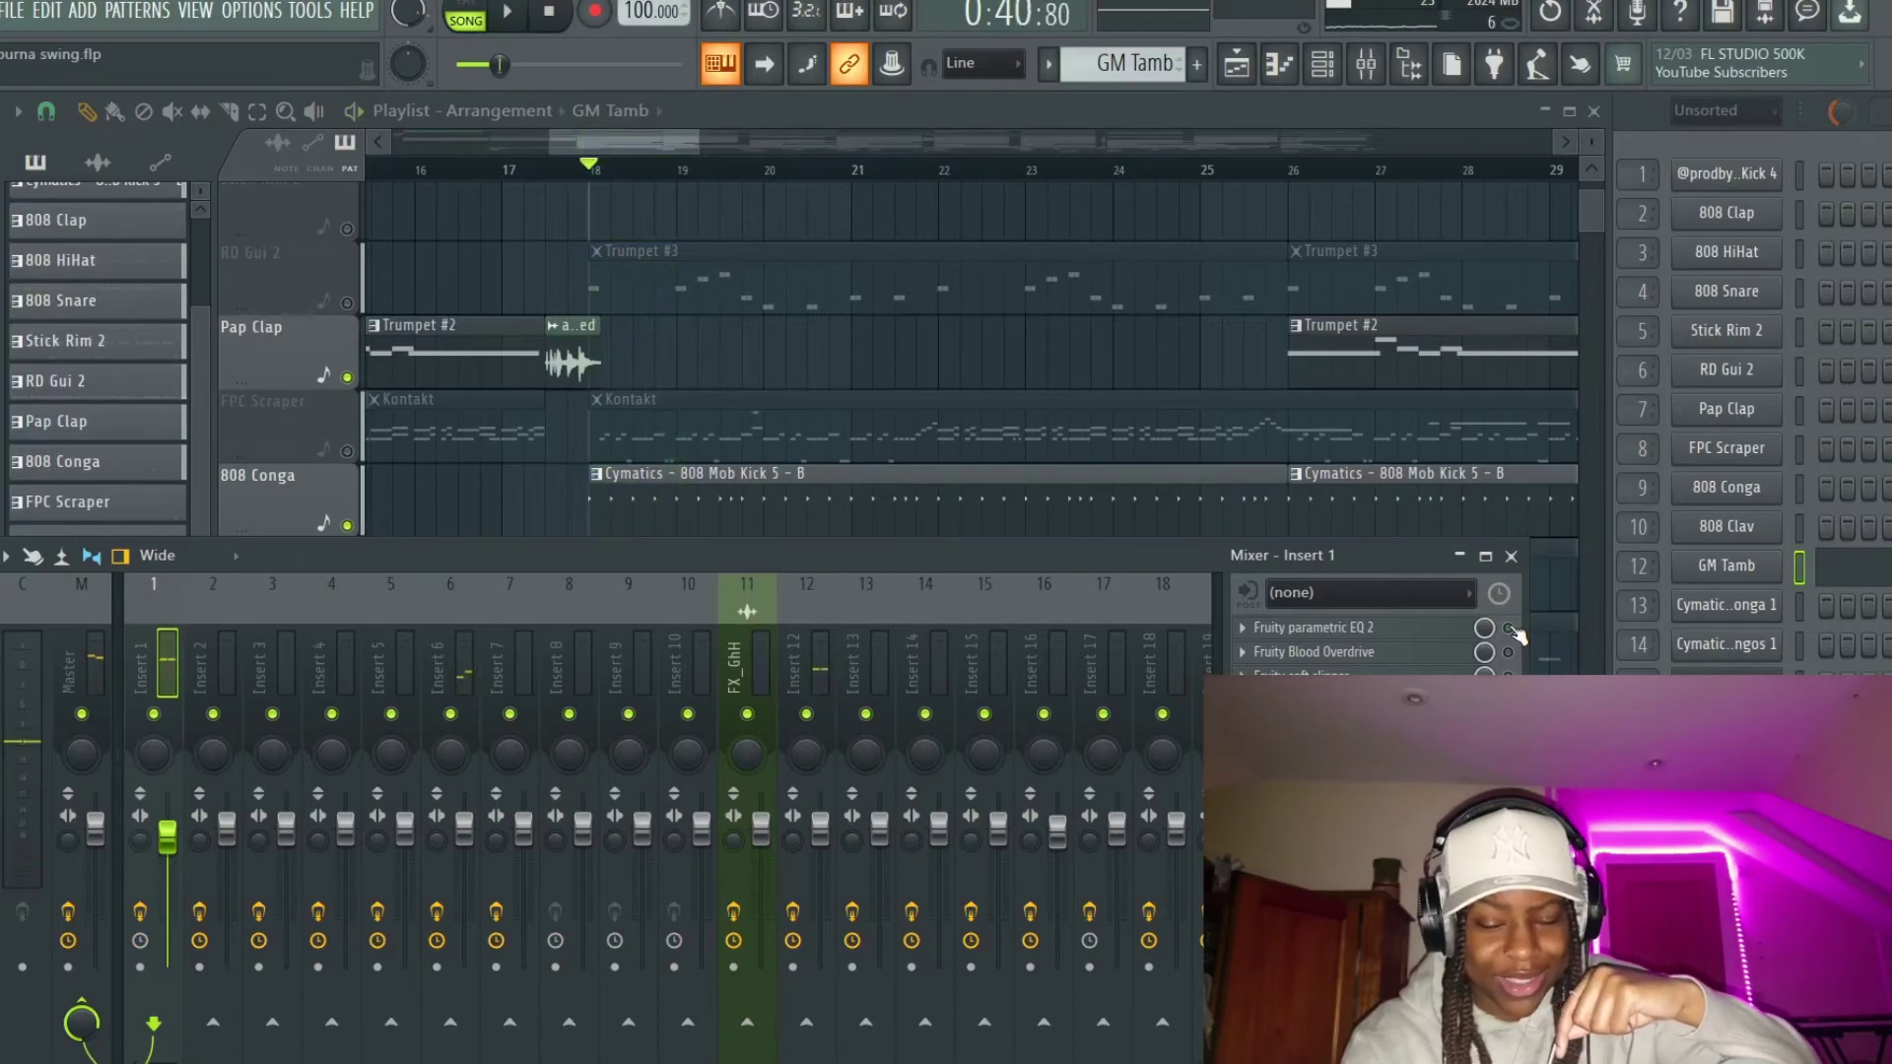
left_click(1510, 629)
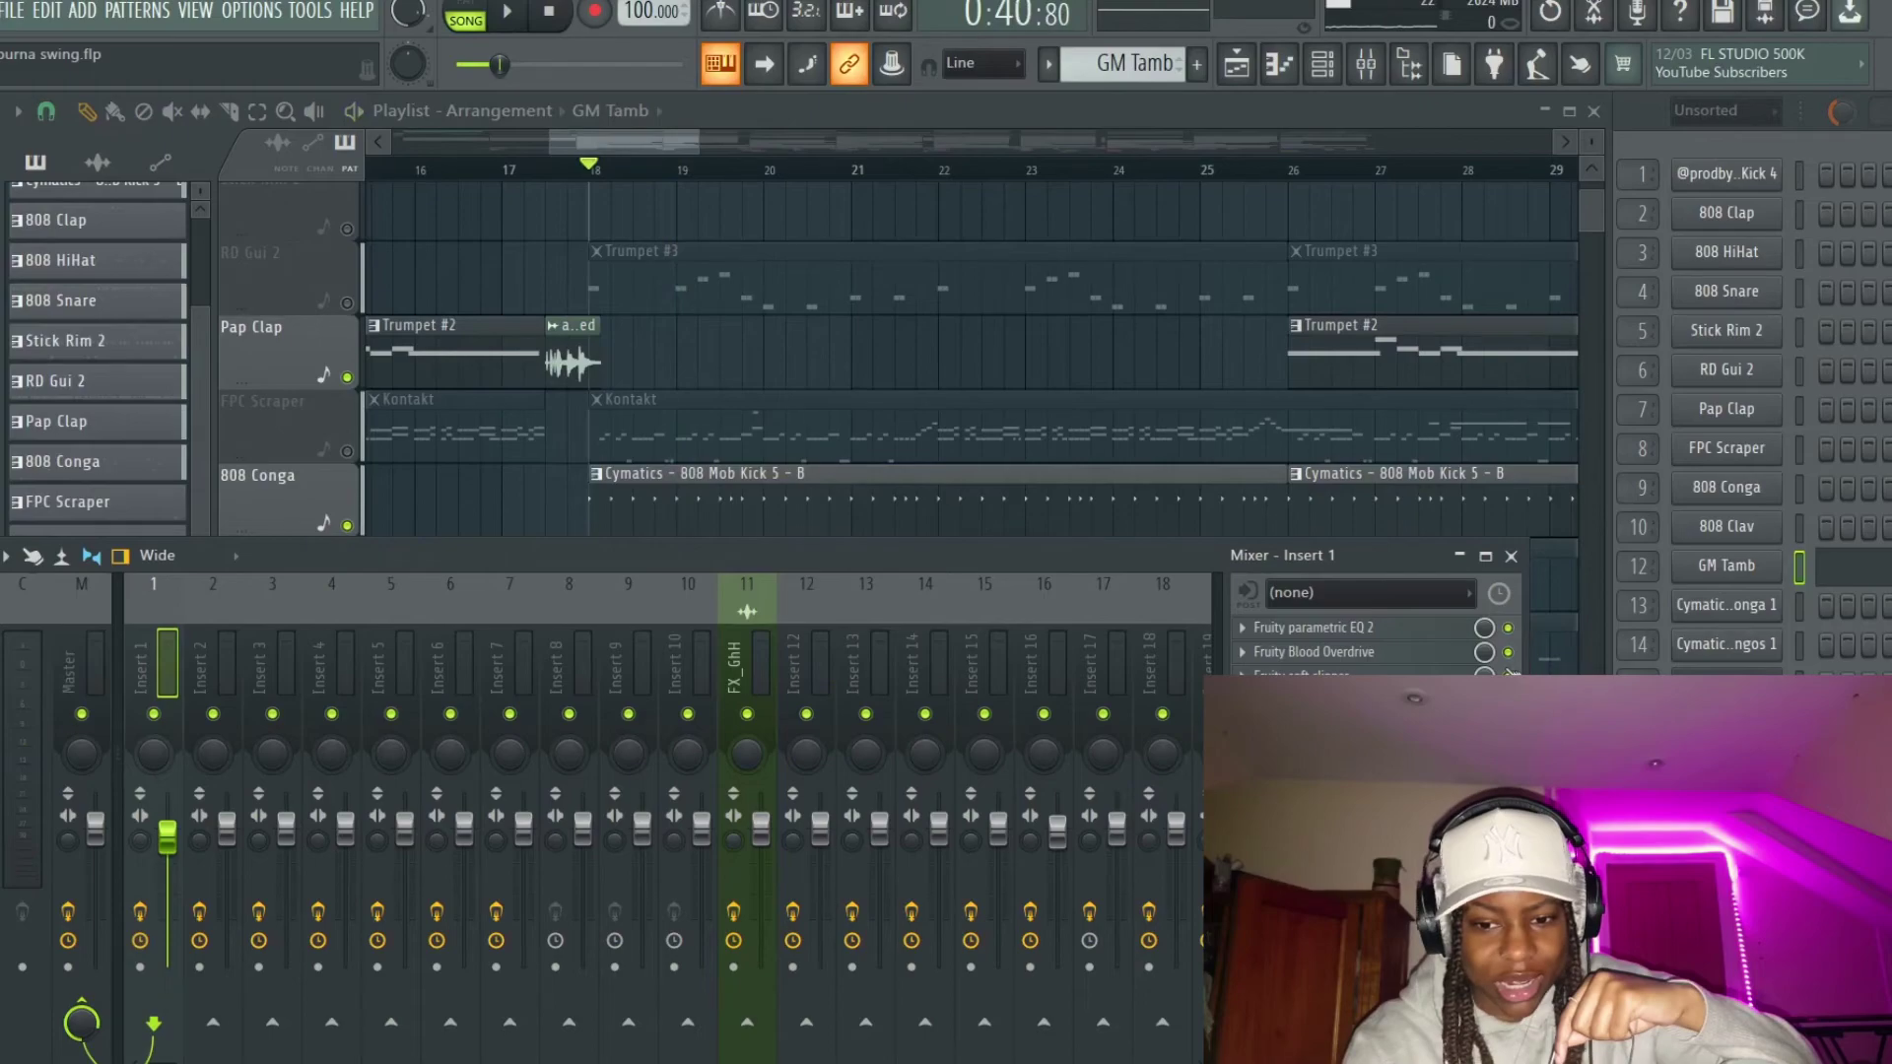
left_click(1511, 555)
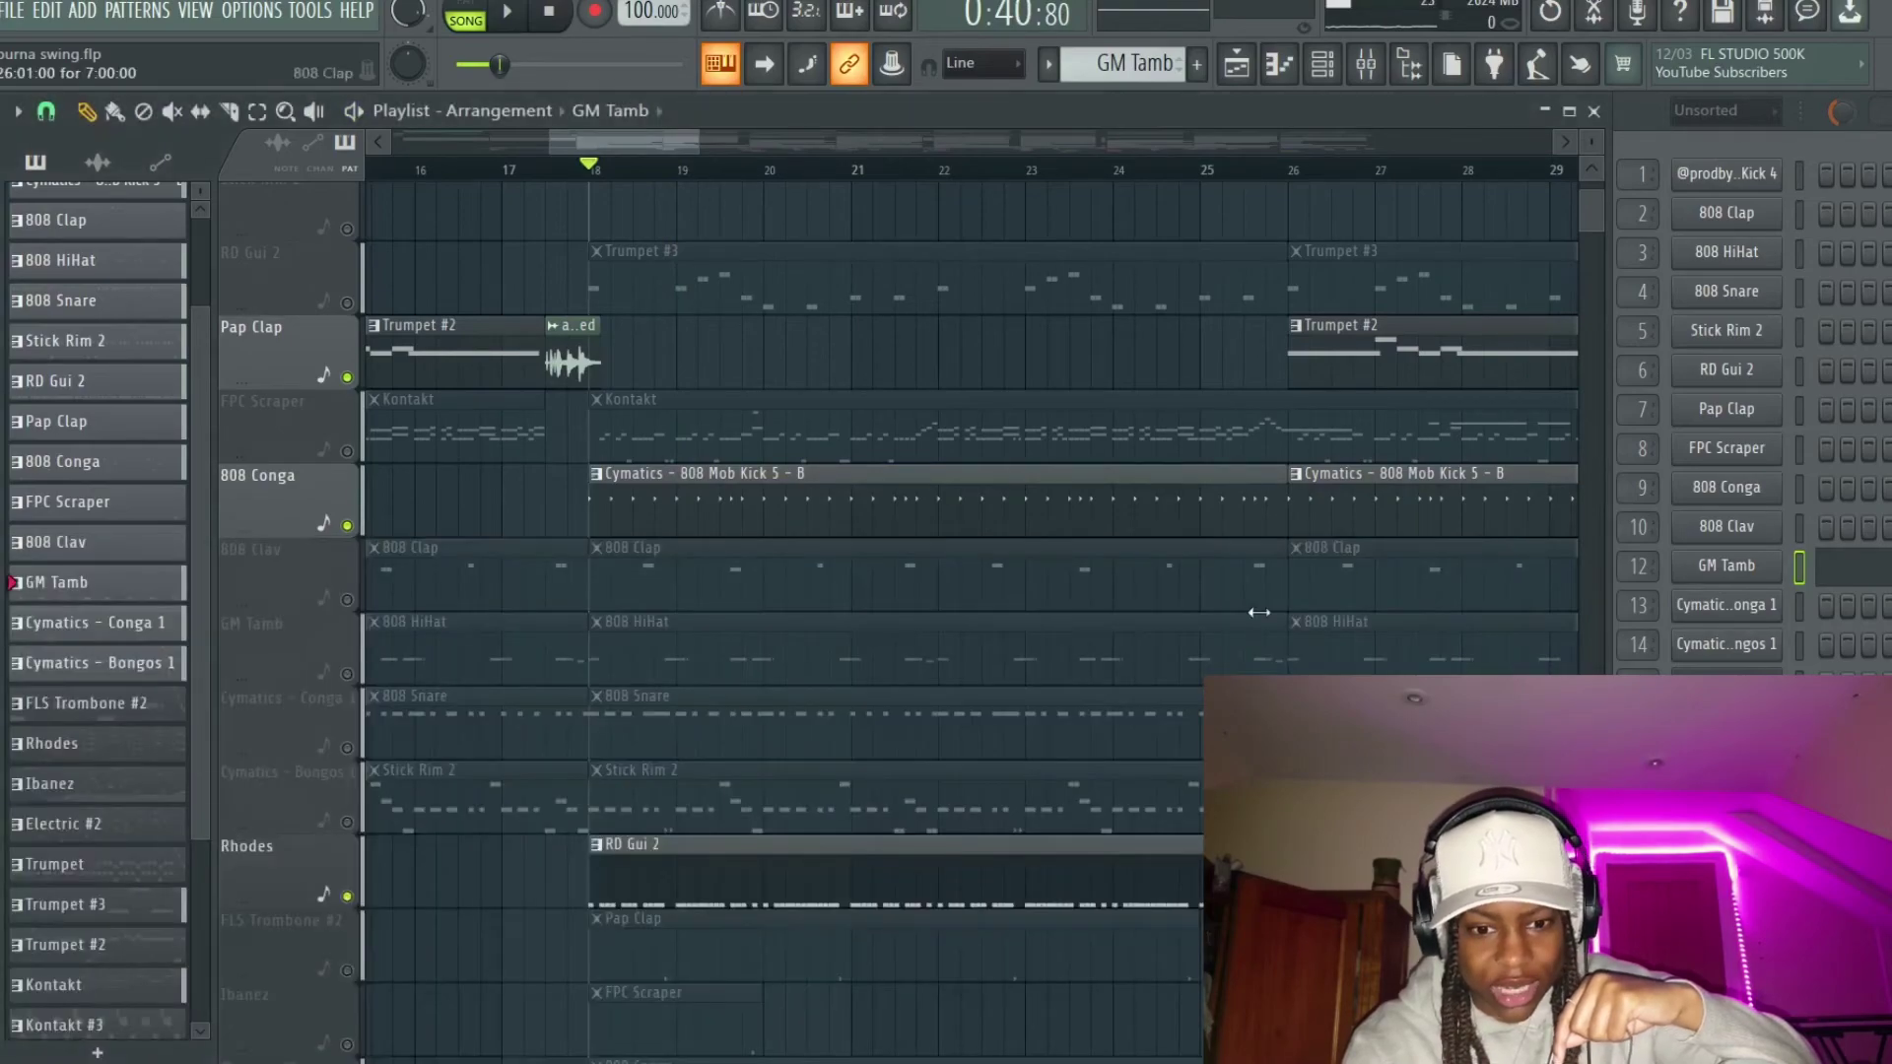
Step: Try the 808 Clap track with the soloed percussion from bar 18 and mute it again
scroll(767, 867, "down", 5)
scroll(767, 866, "up", 5)
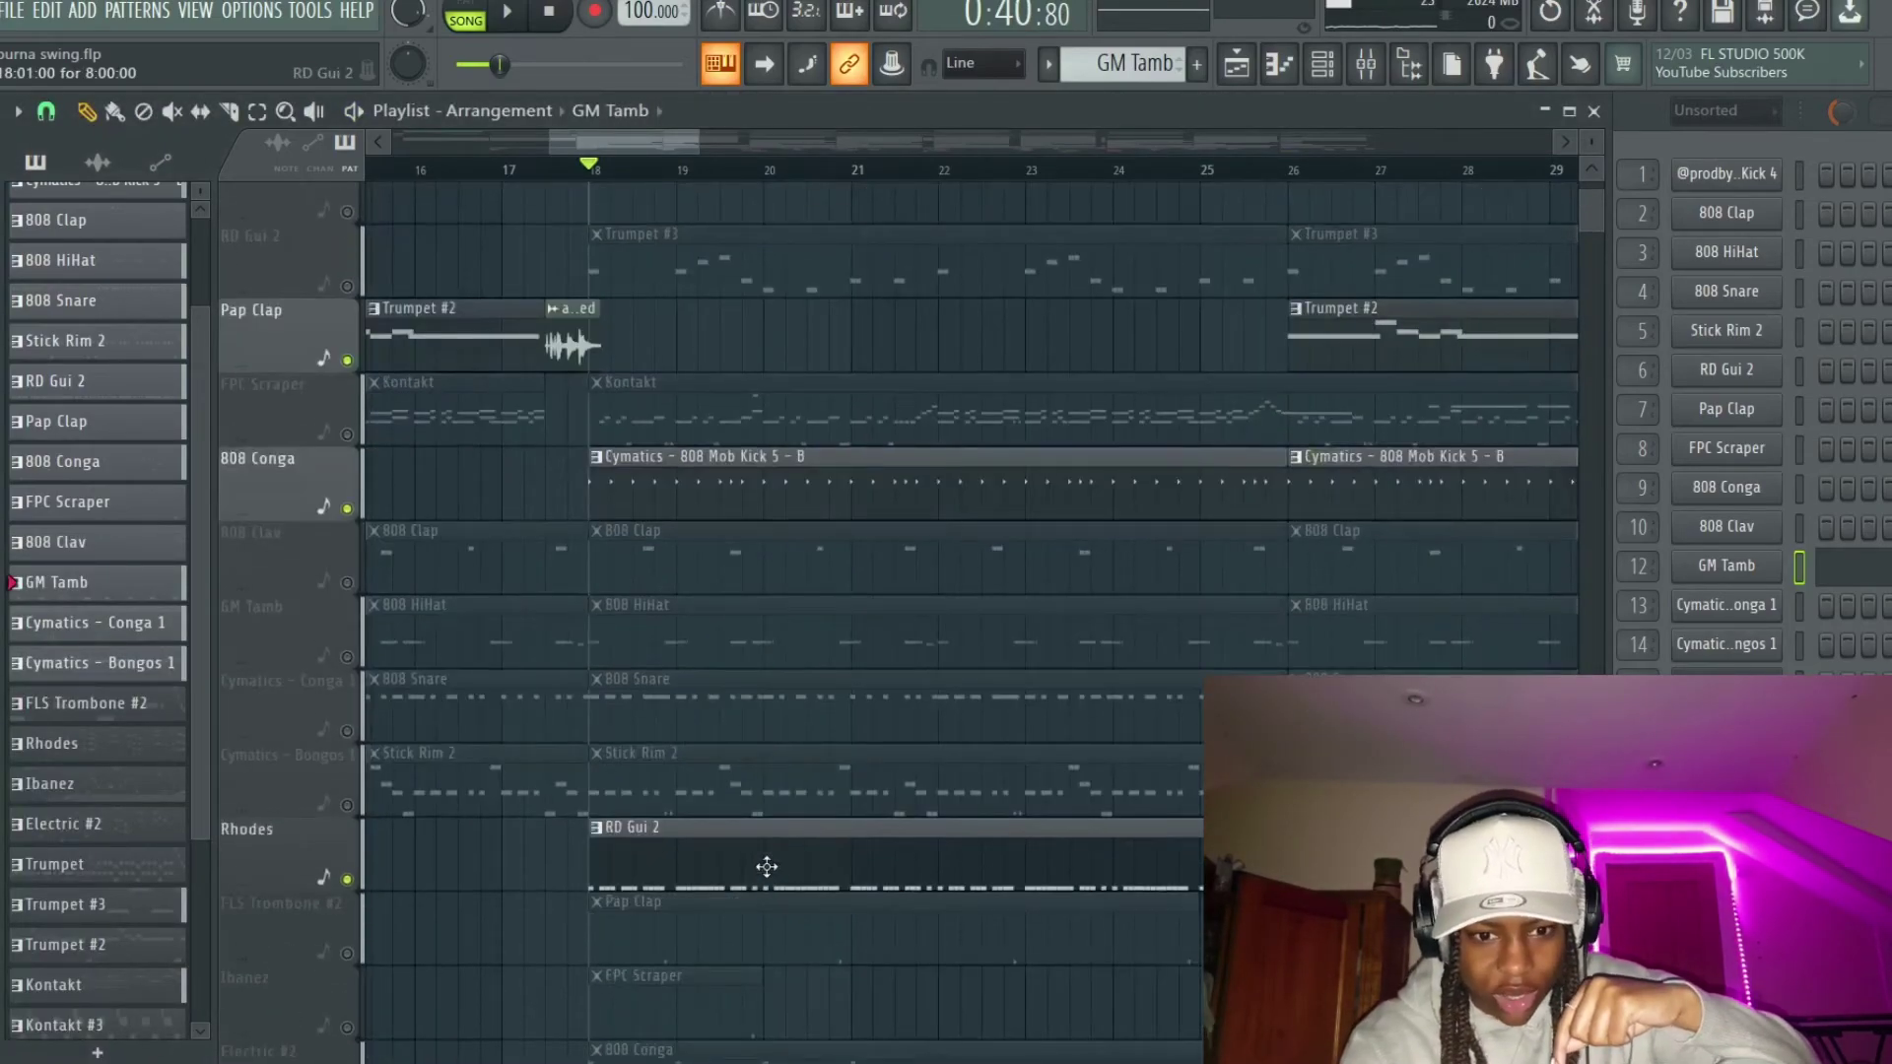
scroll(610, 684, "down", 2)
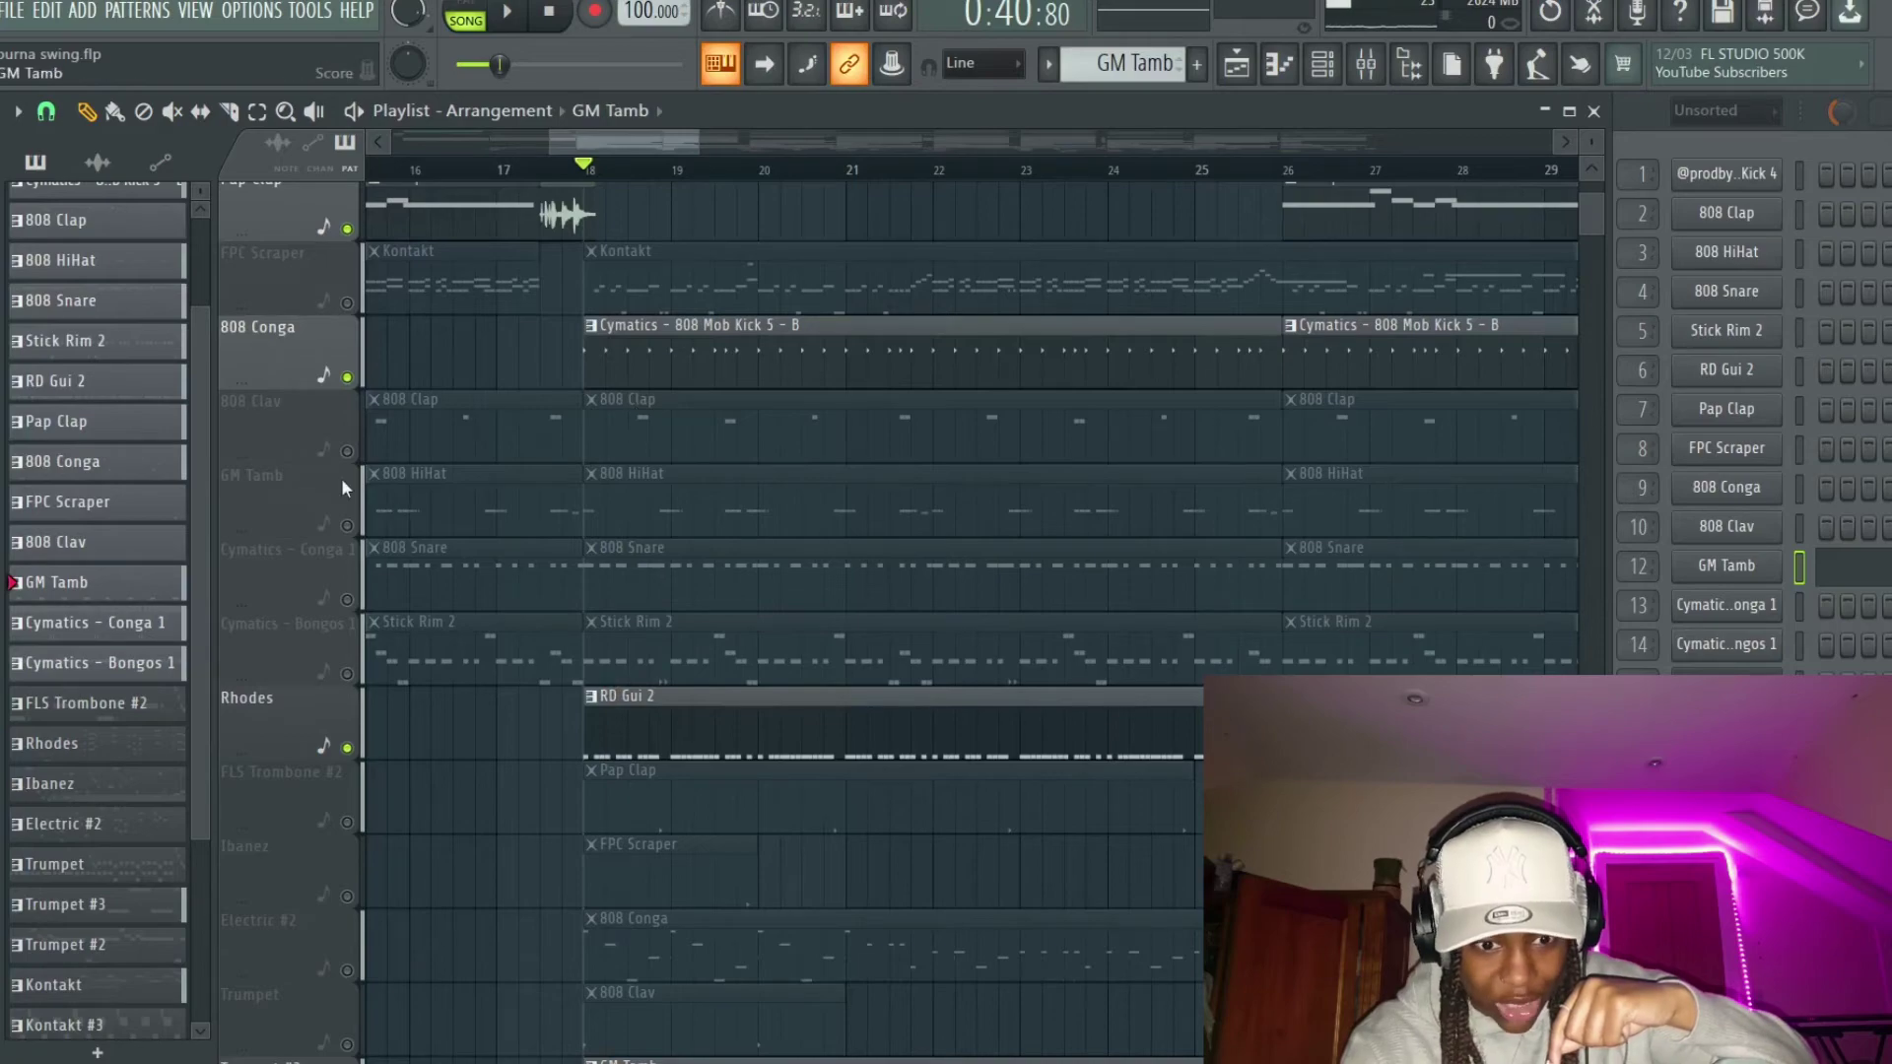
left_click(347, 452)
key("space")
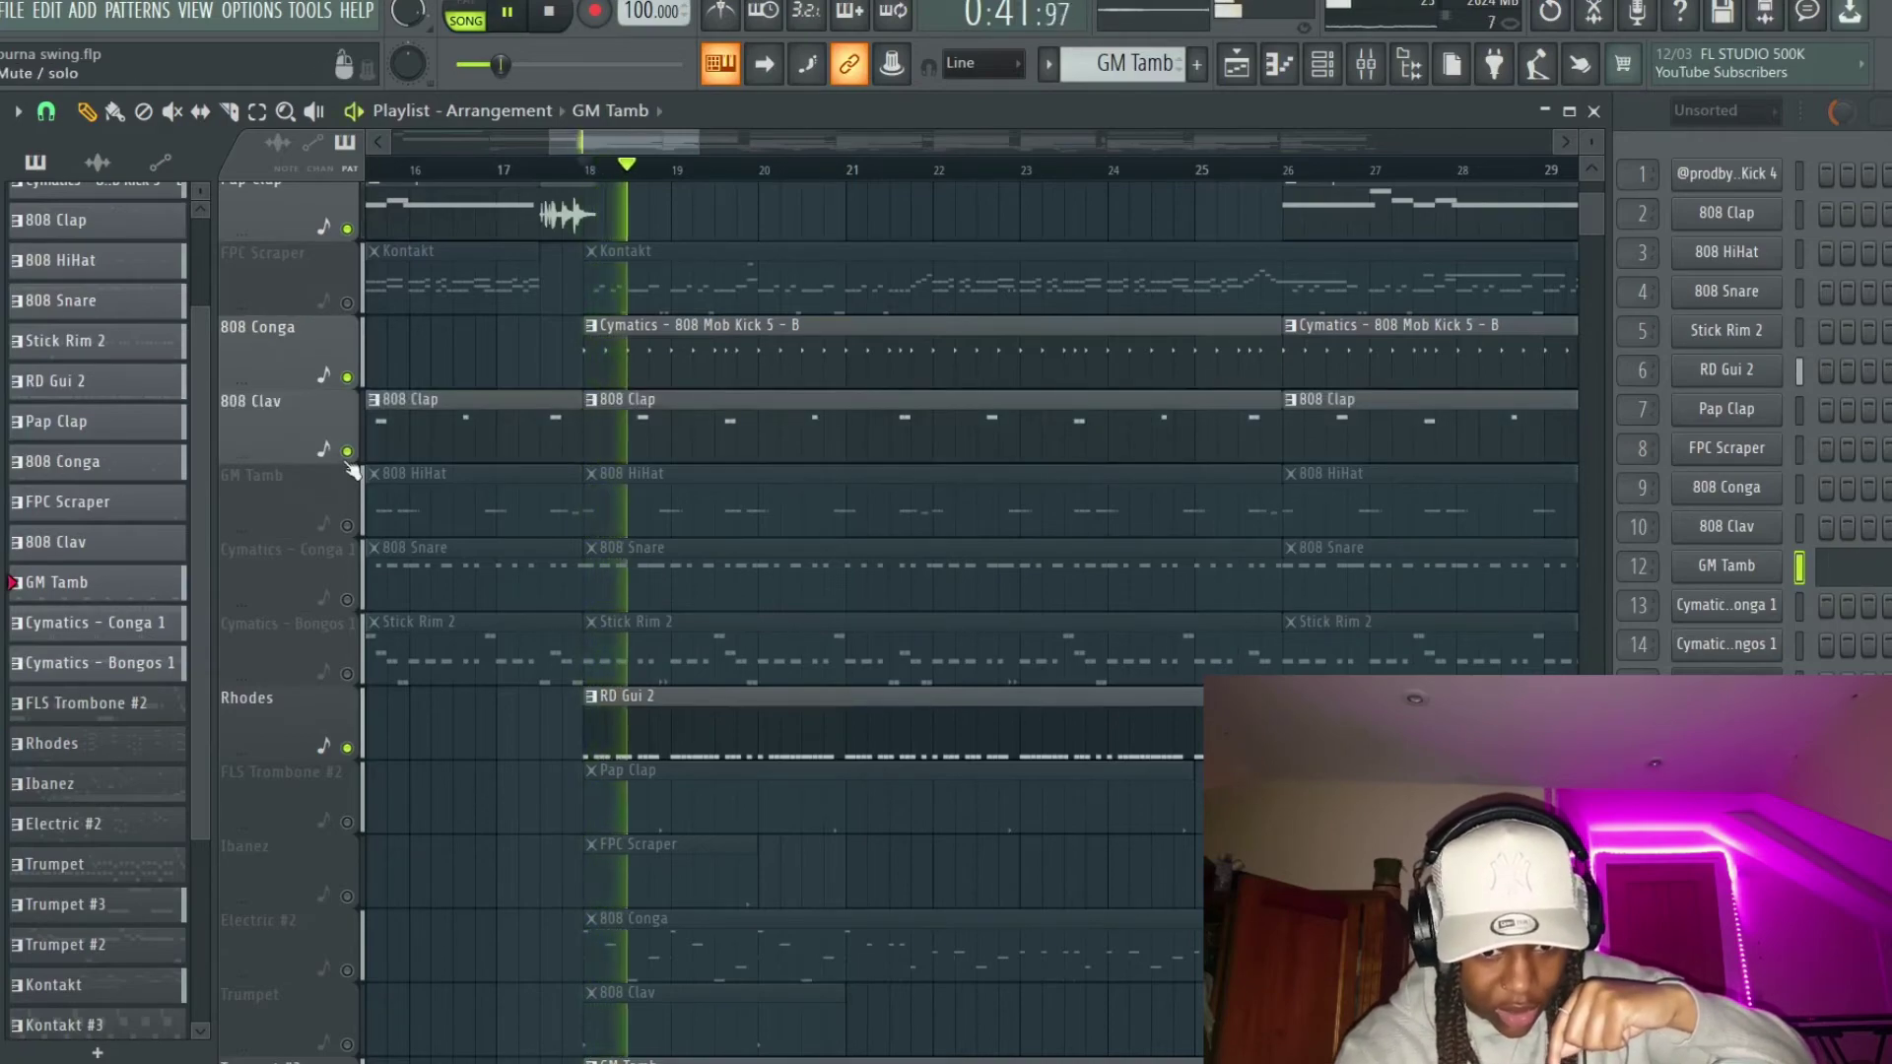
key("space")
left_click(347, 451)
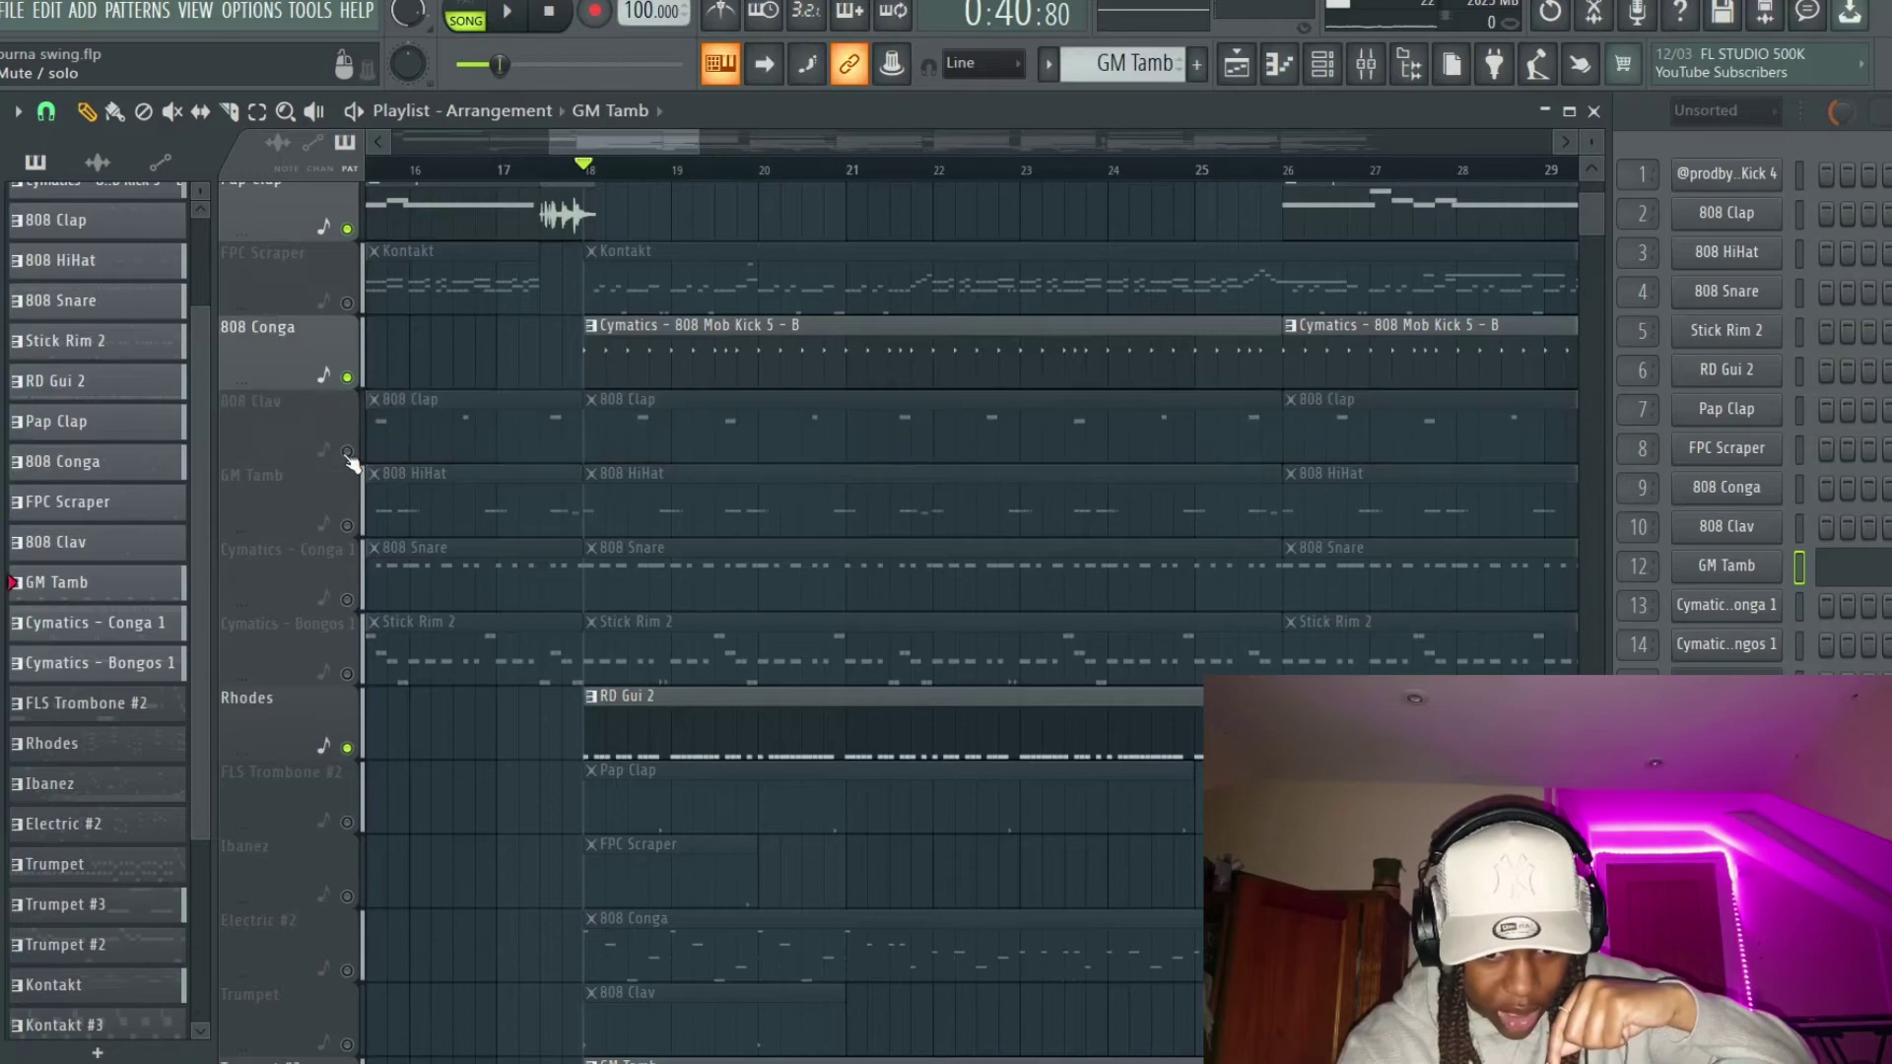
Step: Unmute the Pap Clap pattern's track and audition it with the other percussion from bar 18, also unmuting the FPC Scraper track
left_click(347, 822)
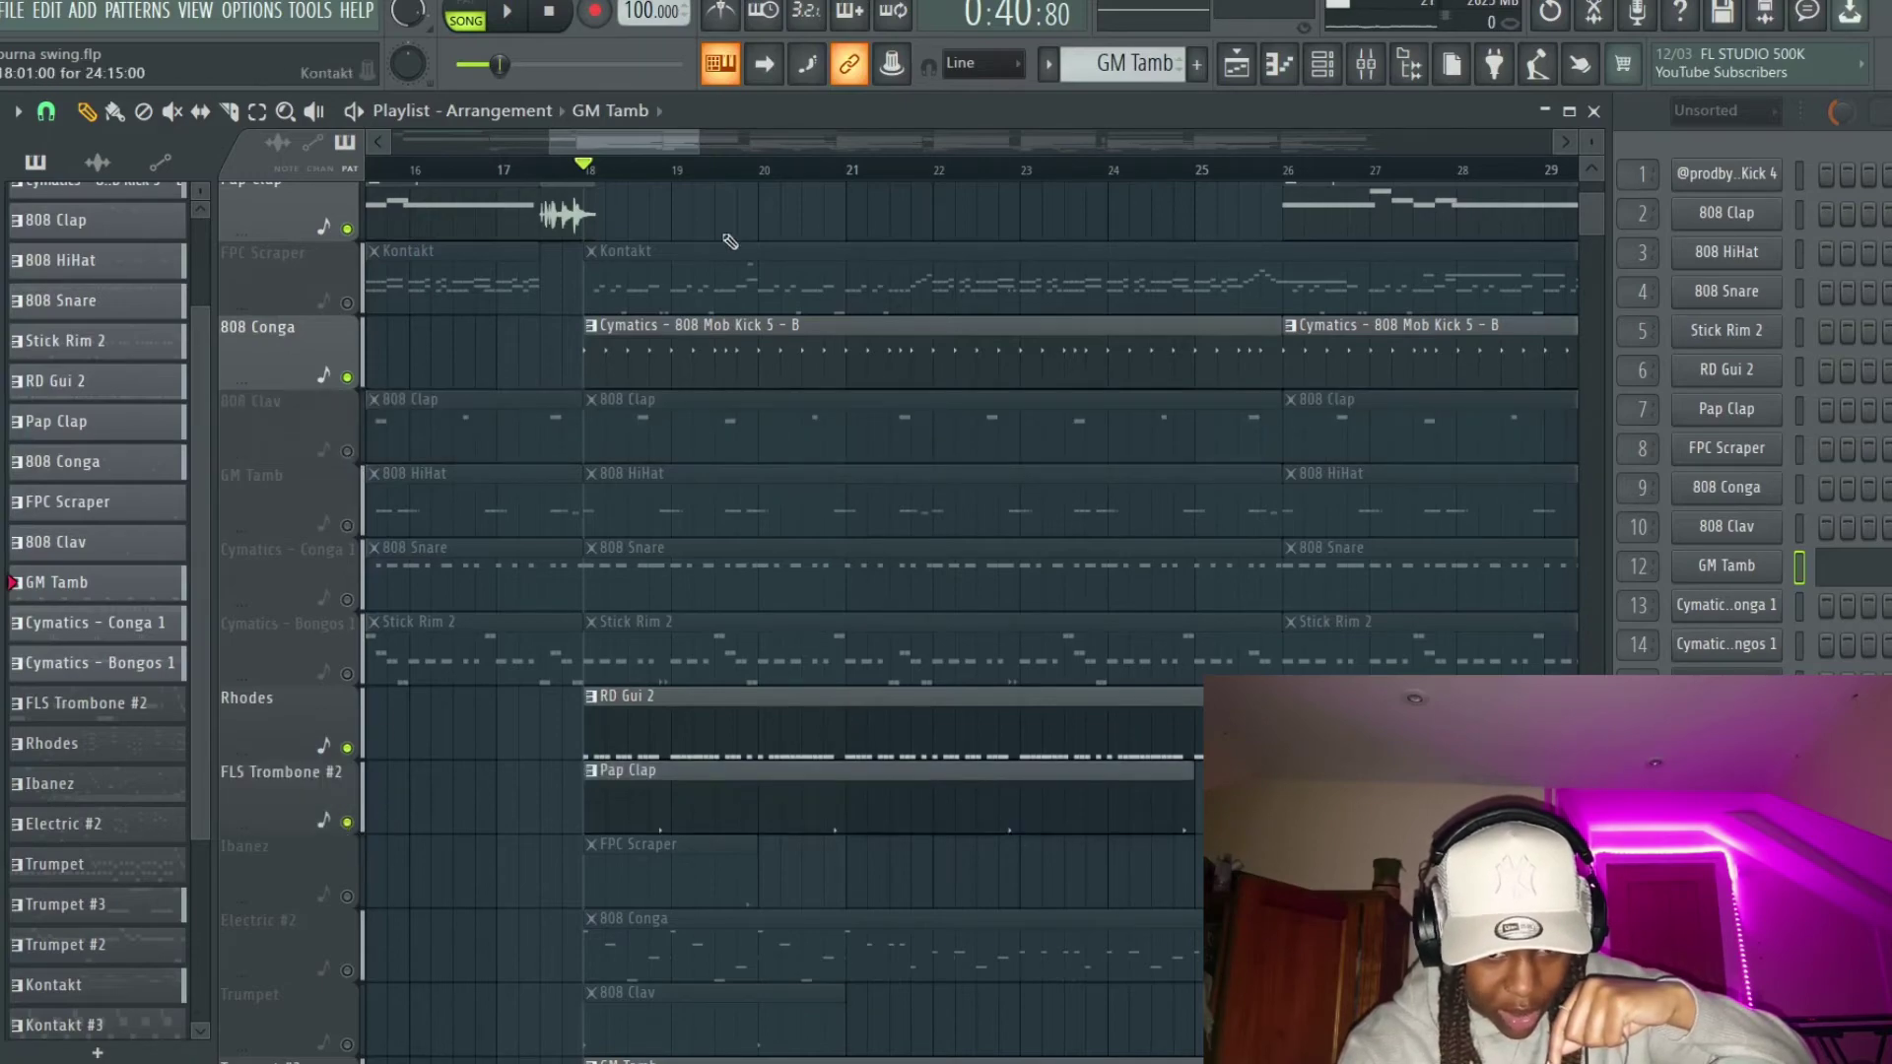
key("space")
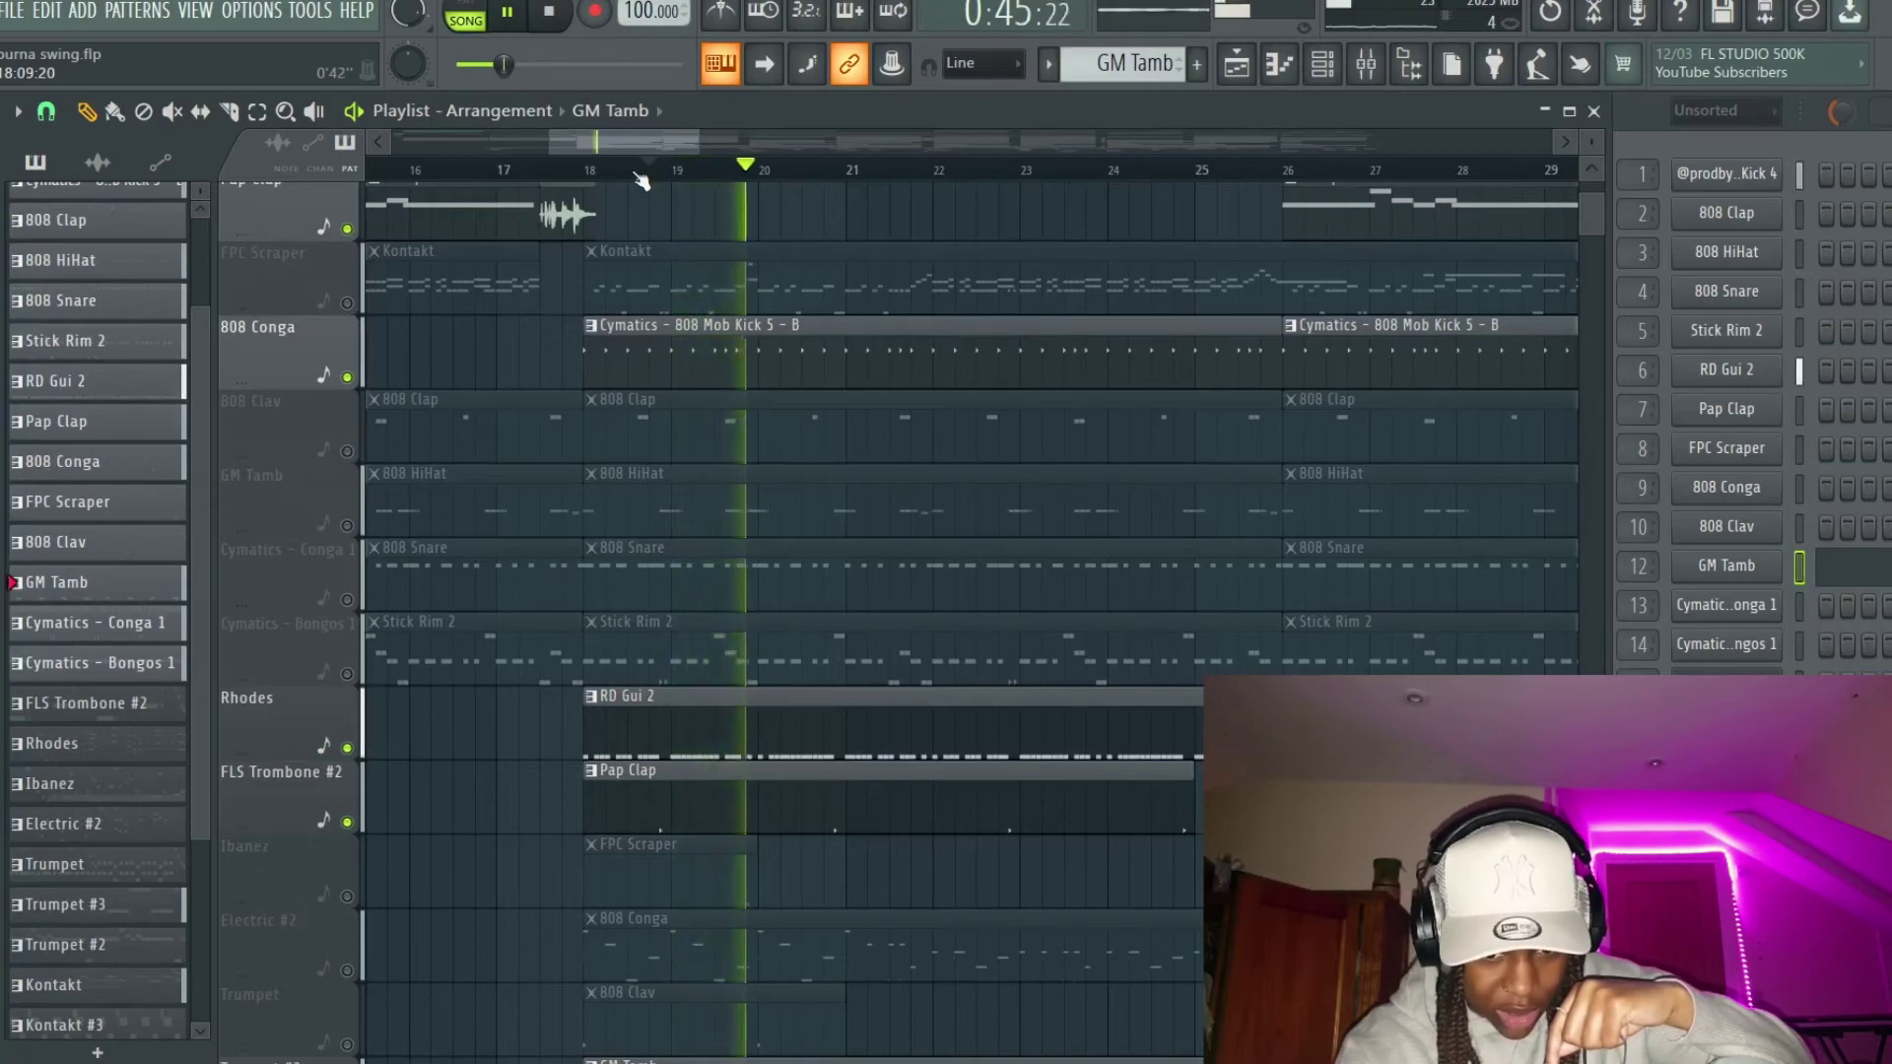
key("space")
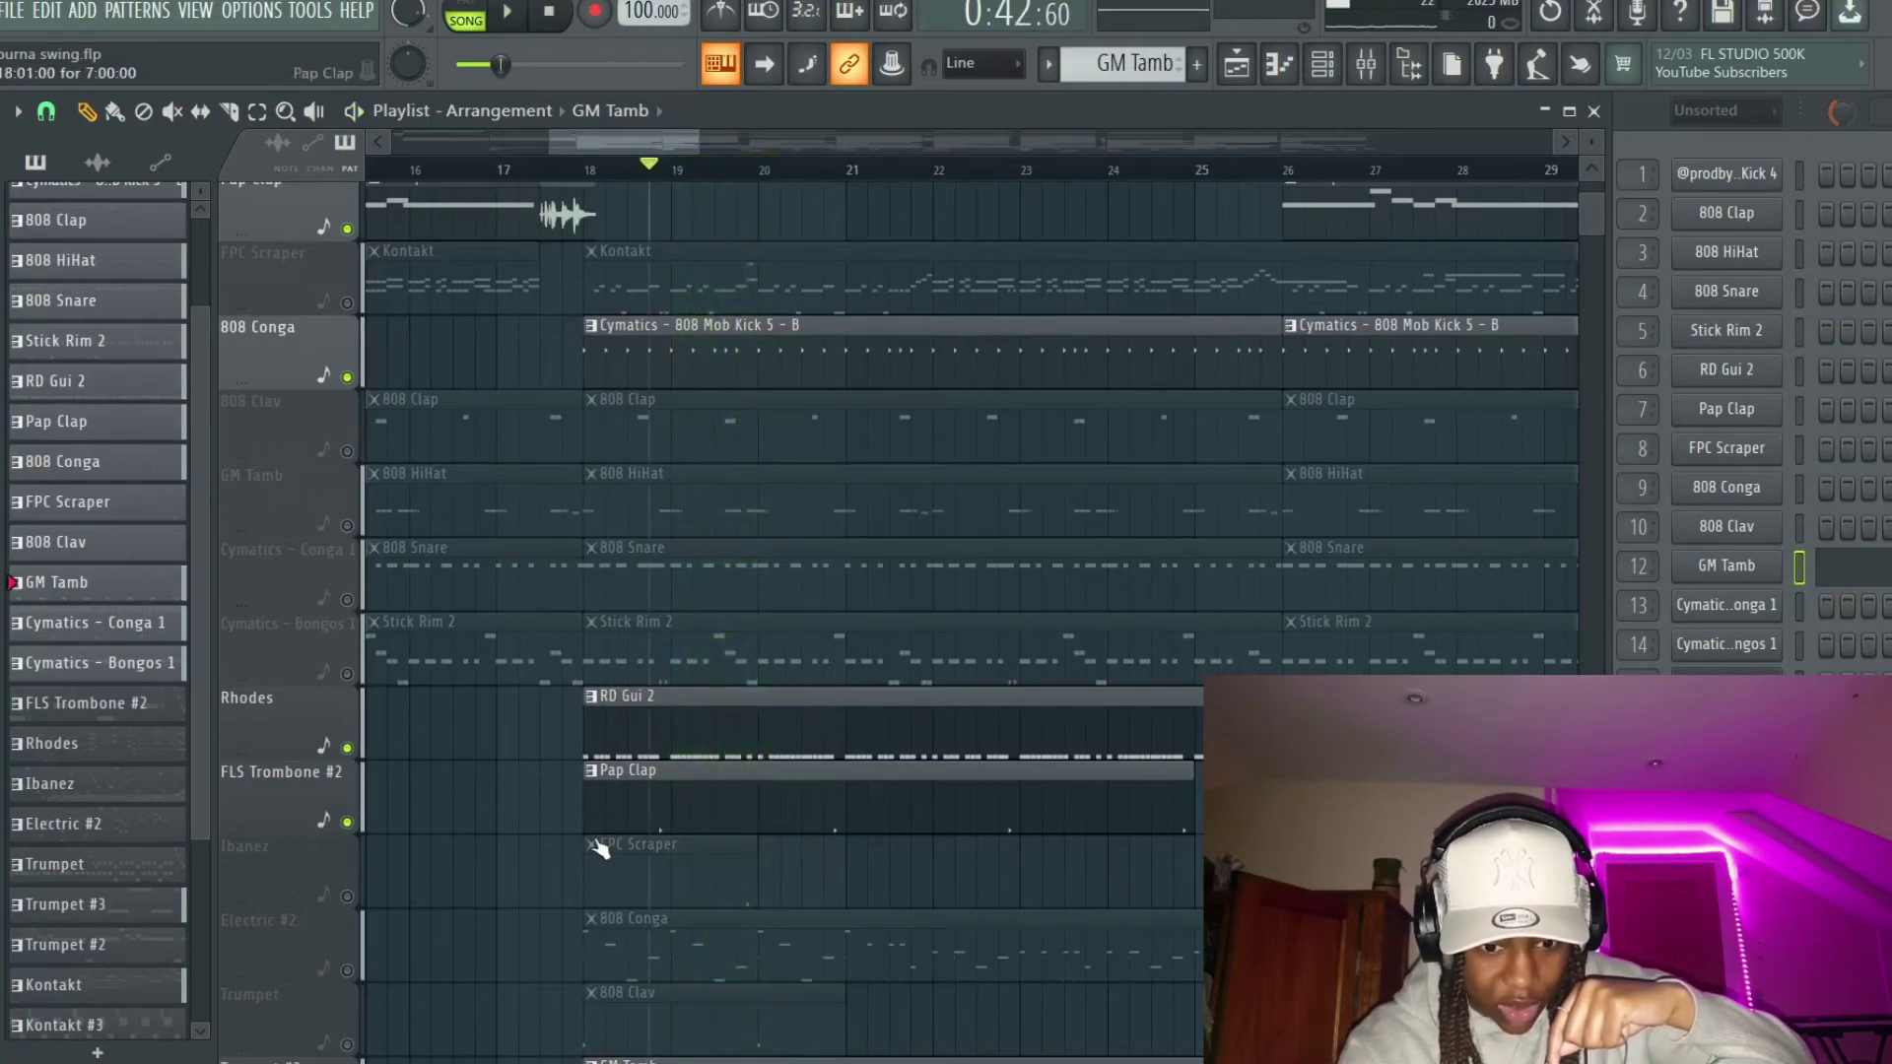
left_click(347, 895)
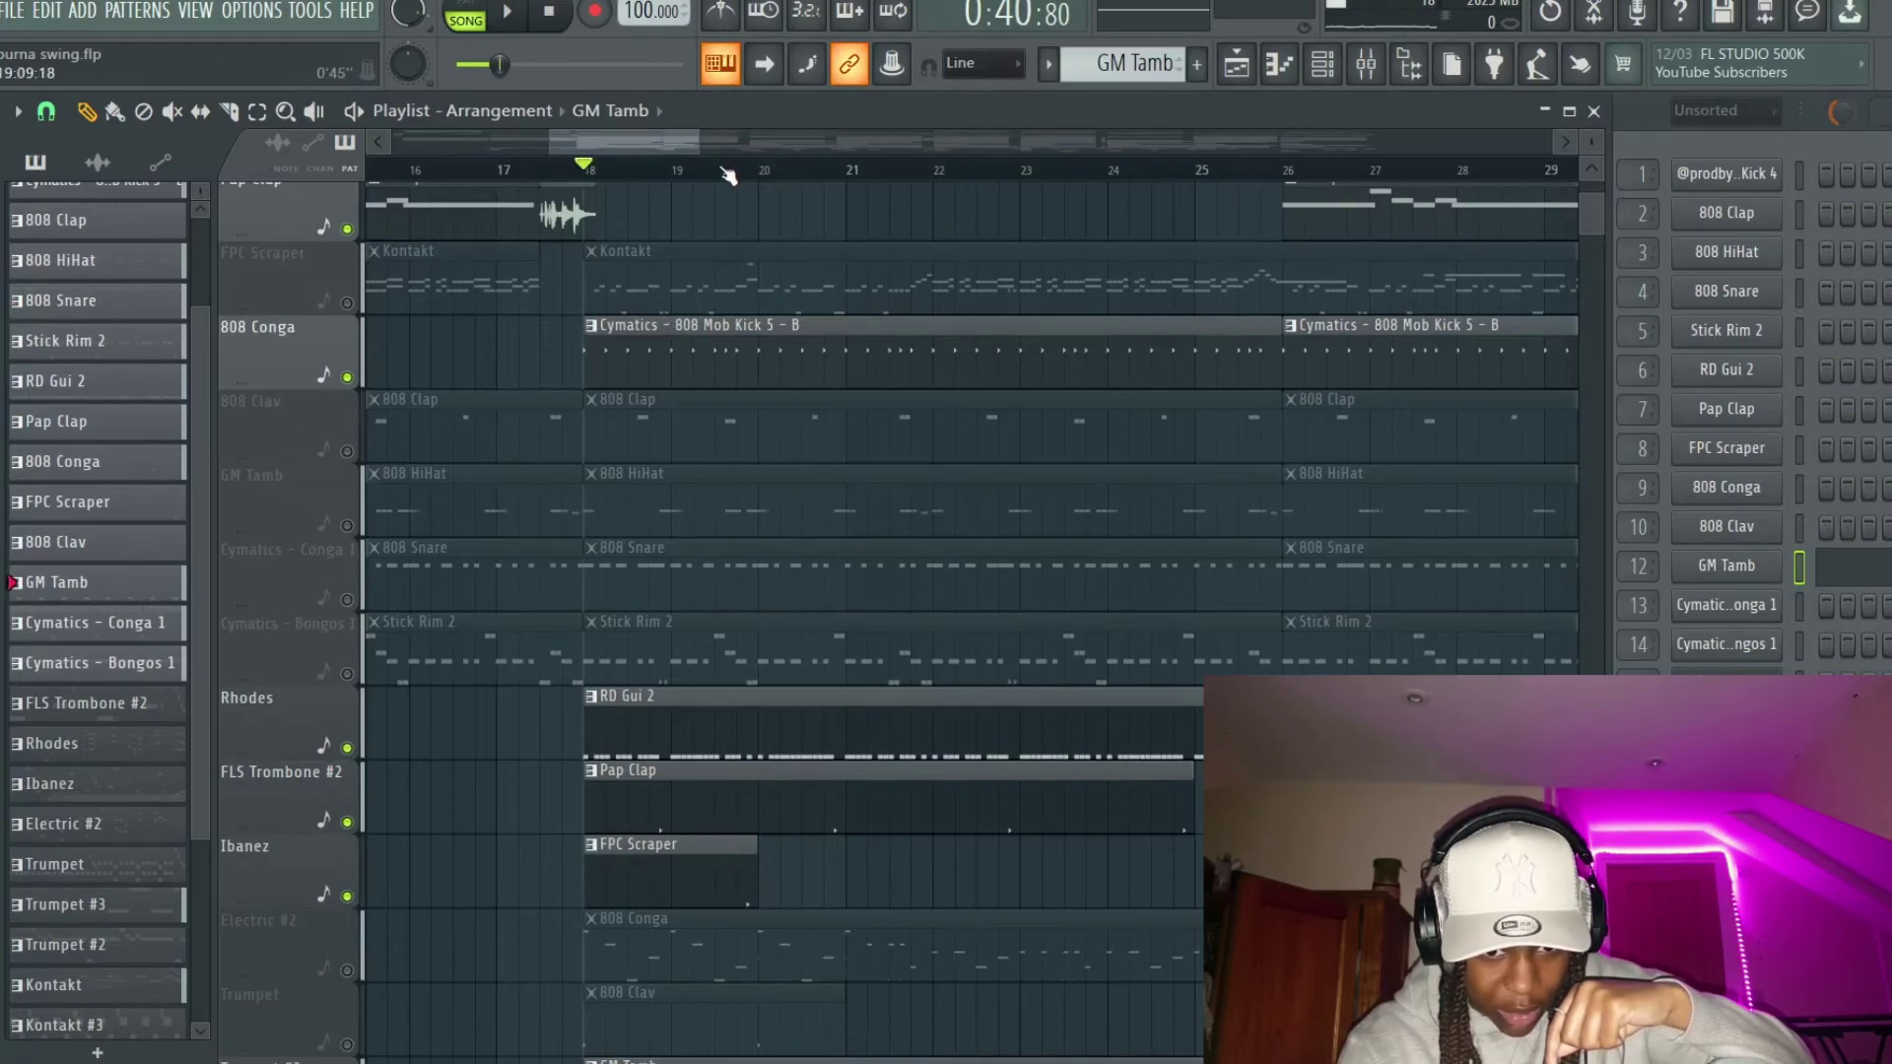
Step: Audition the percussion tracks from about bar 19 and the roll and FX_GhH clips on Tracks 23 and 24 from bar 9
left_click(681, 172)
key("space")
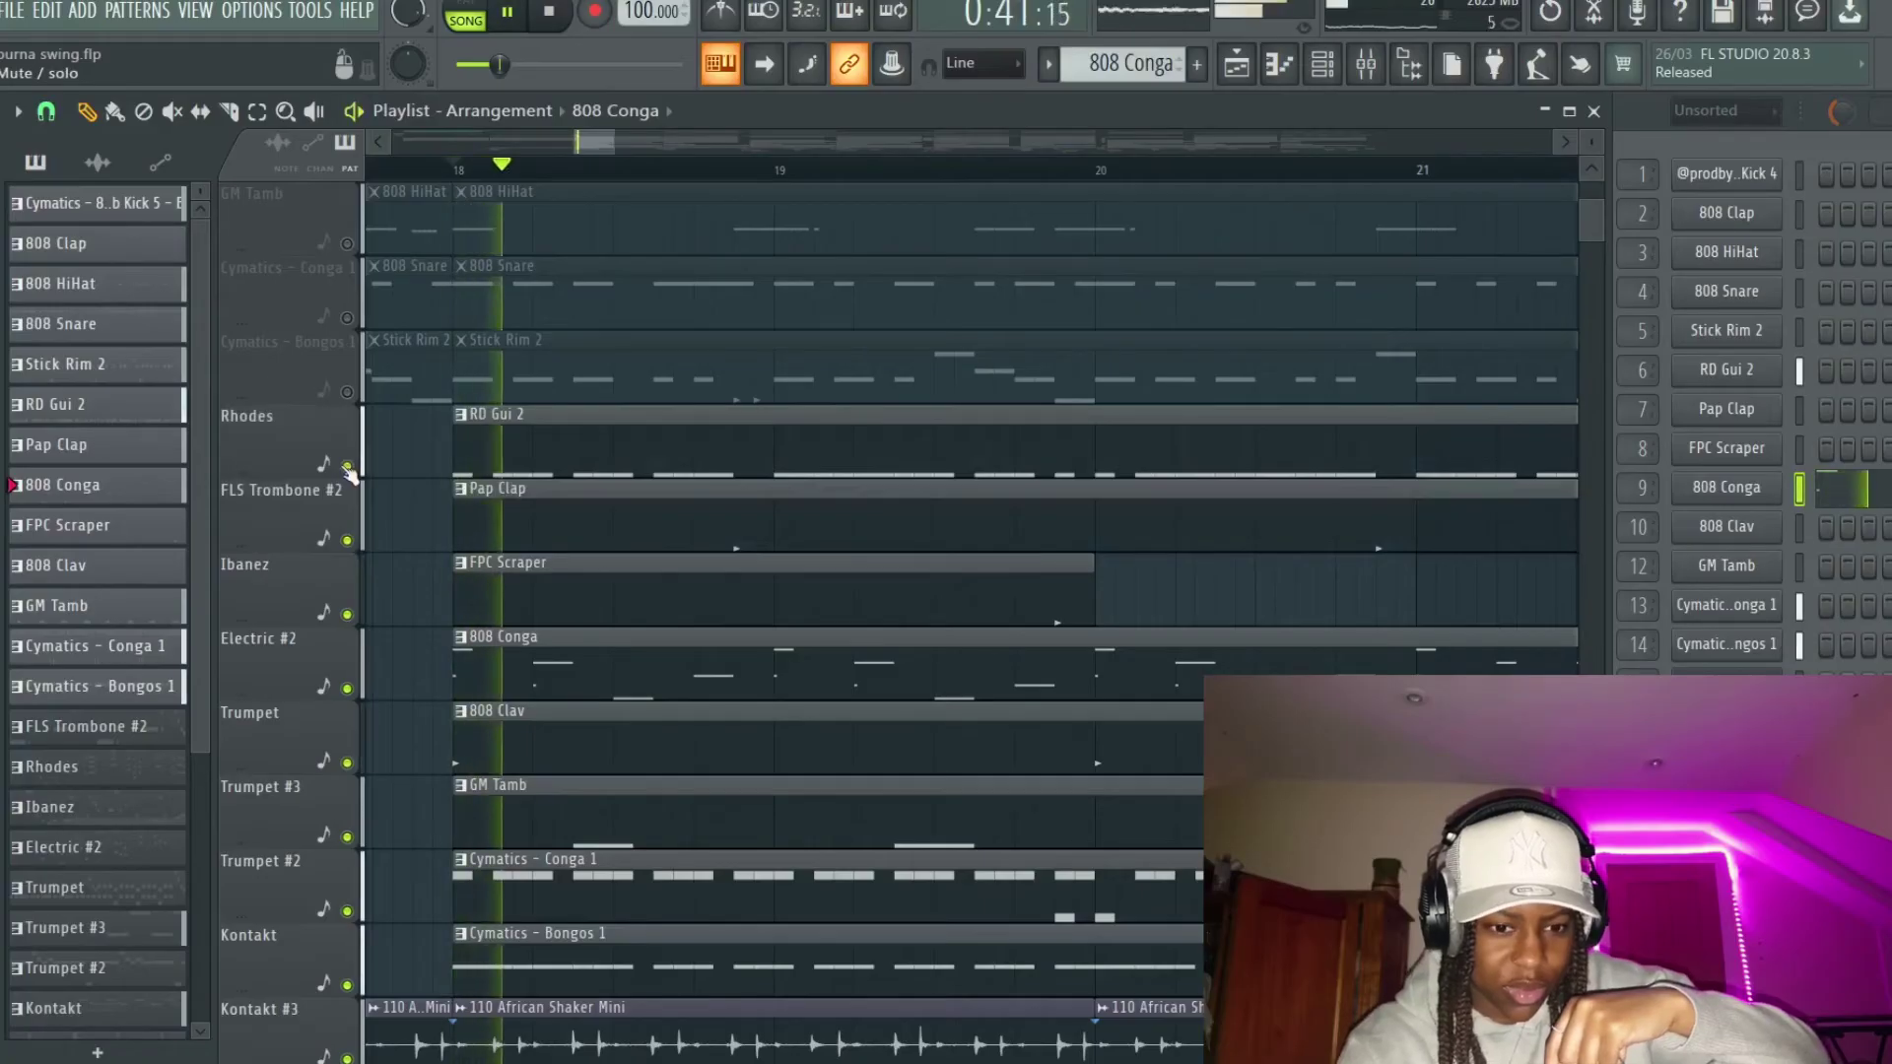
scroll(432, 769, "down", 2)
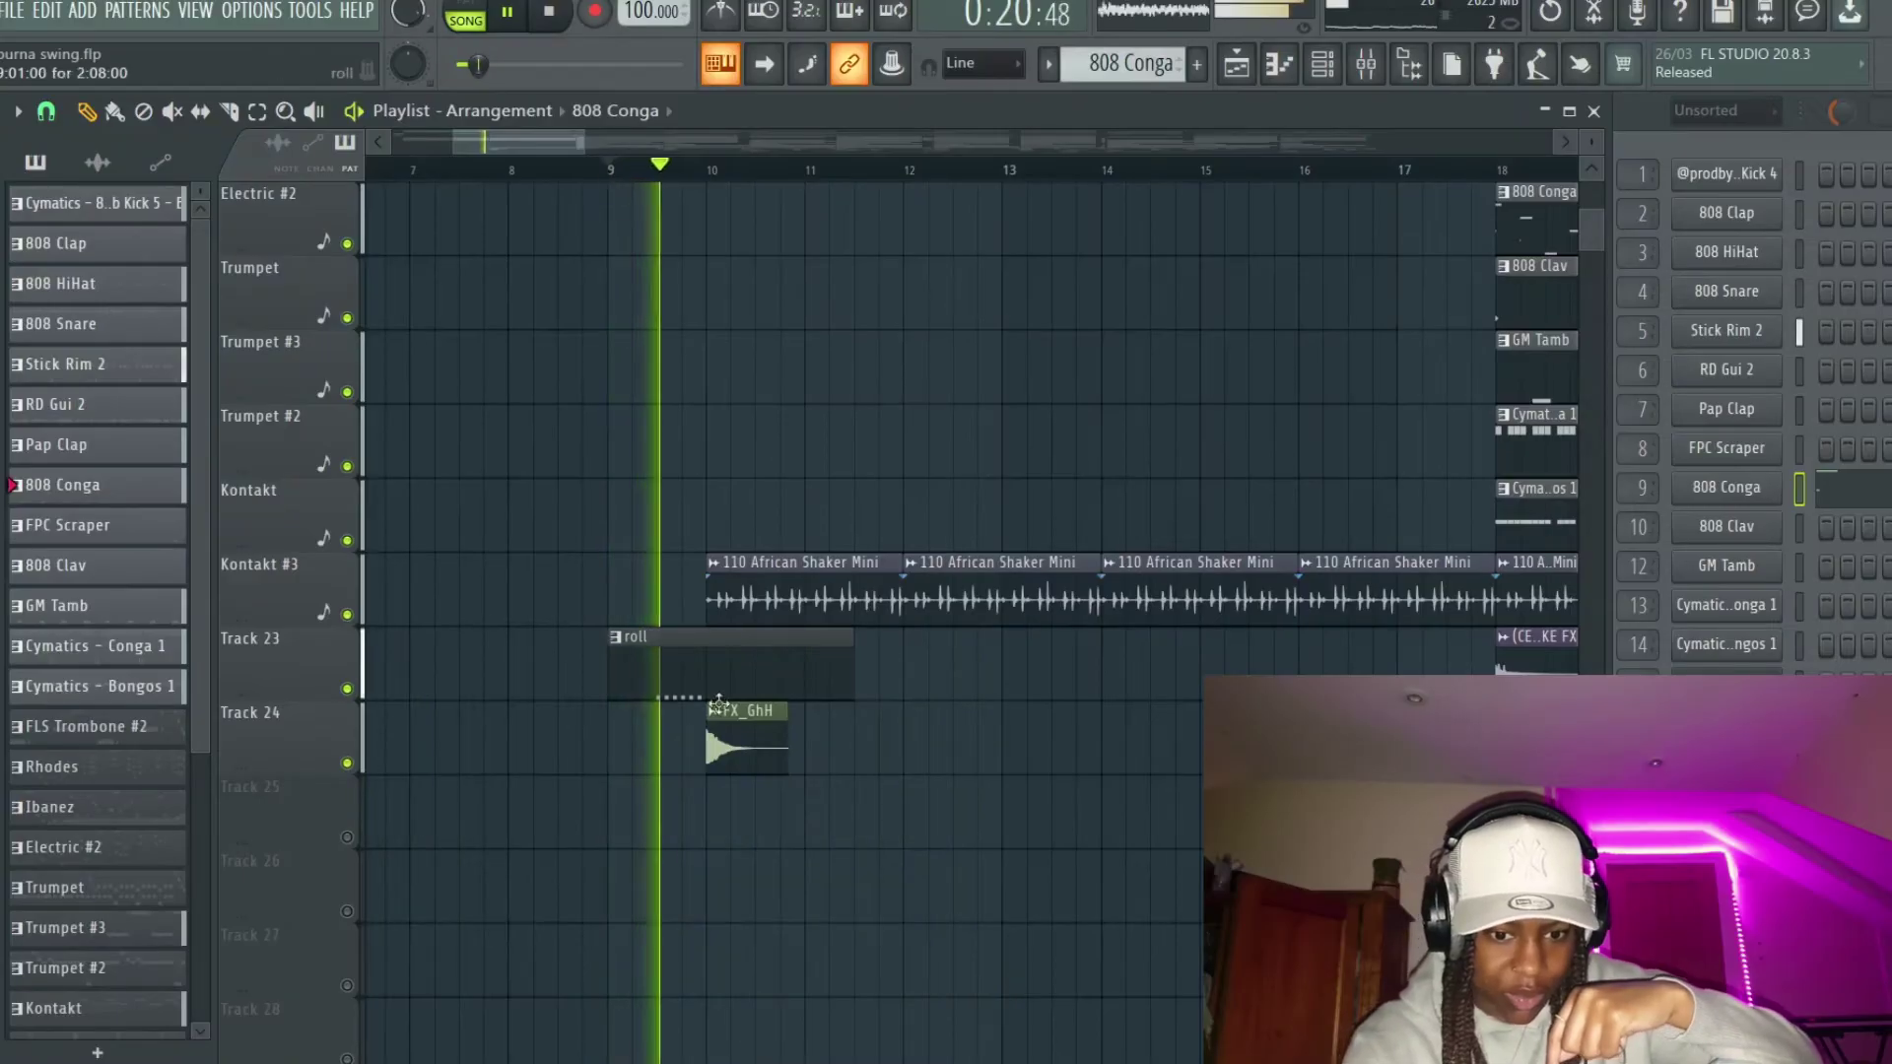
key("space")
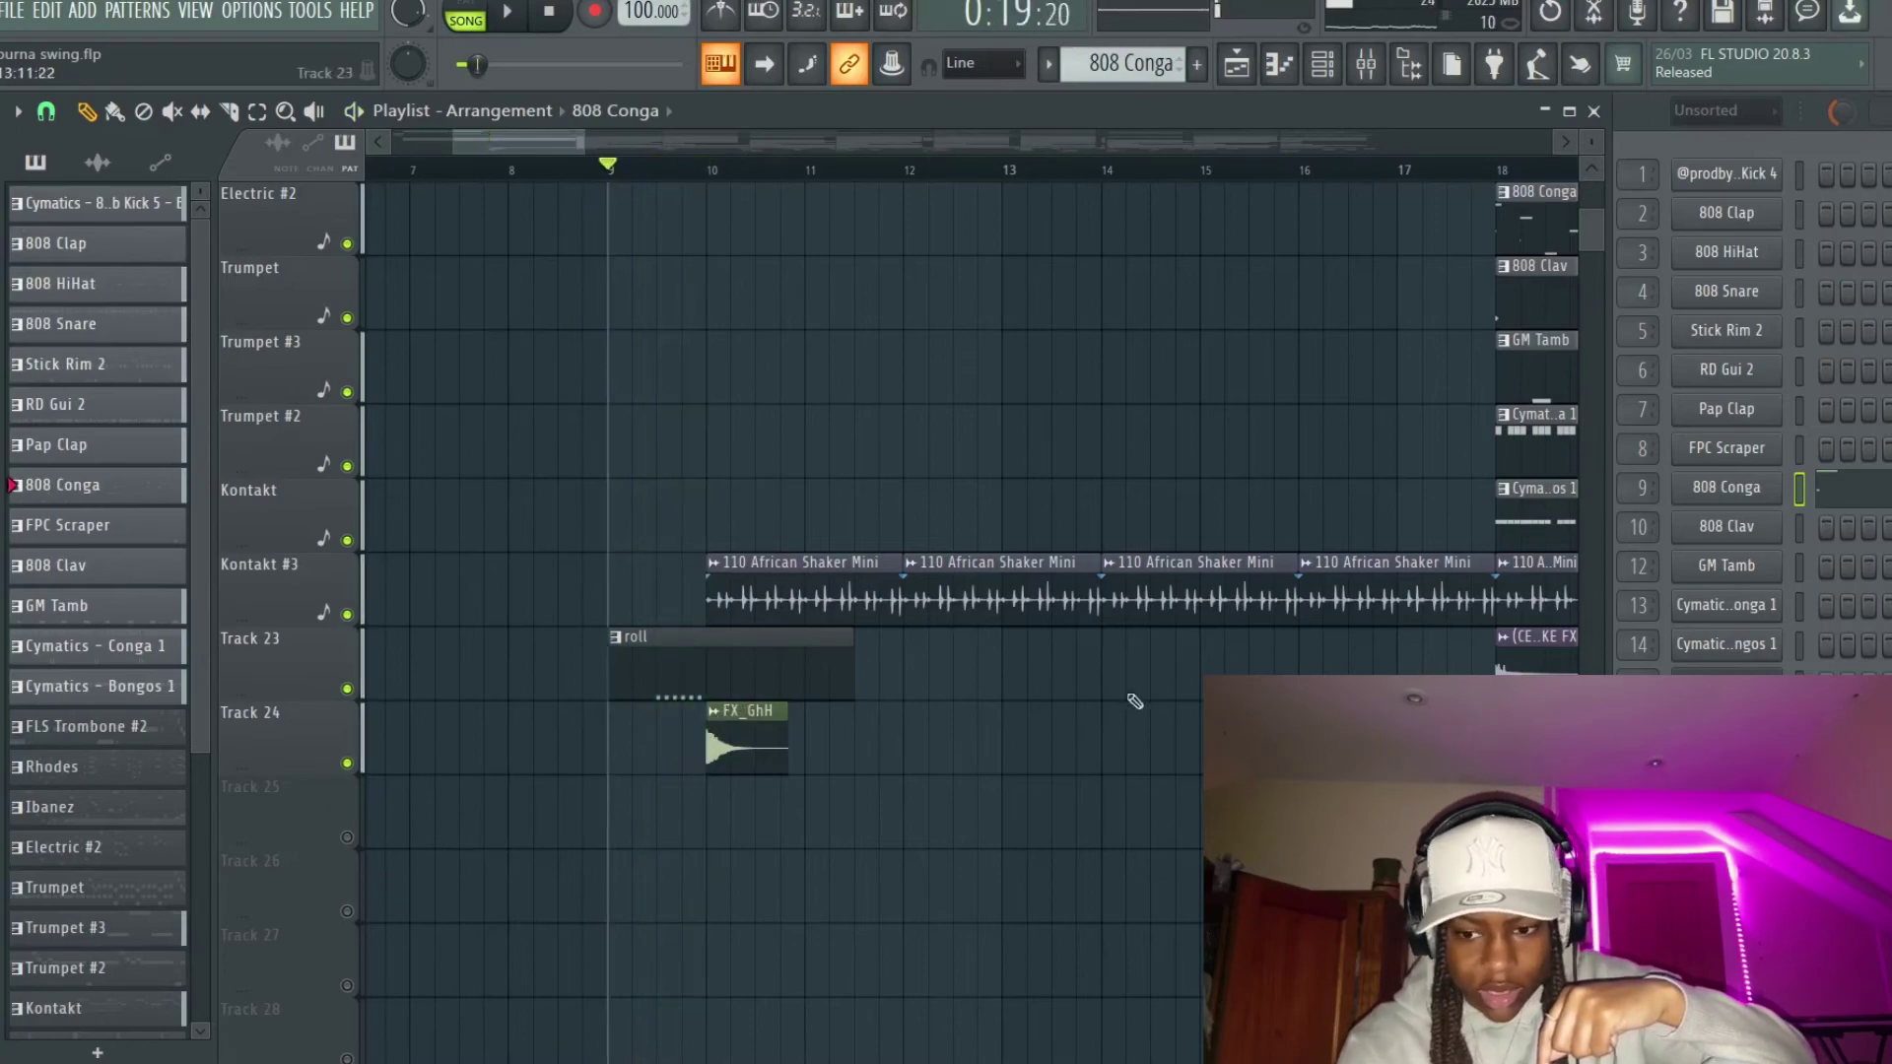
Step: Audition the JEB FILL and FPC crash transition on Tracks 23 and 24 from just before bar 25
scroll(1725, 394, "down", 1)
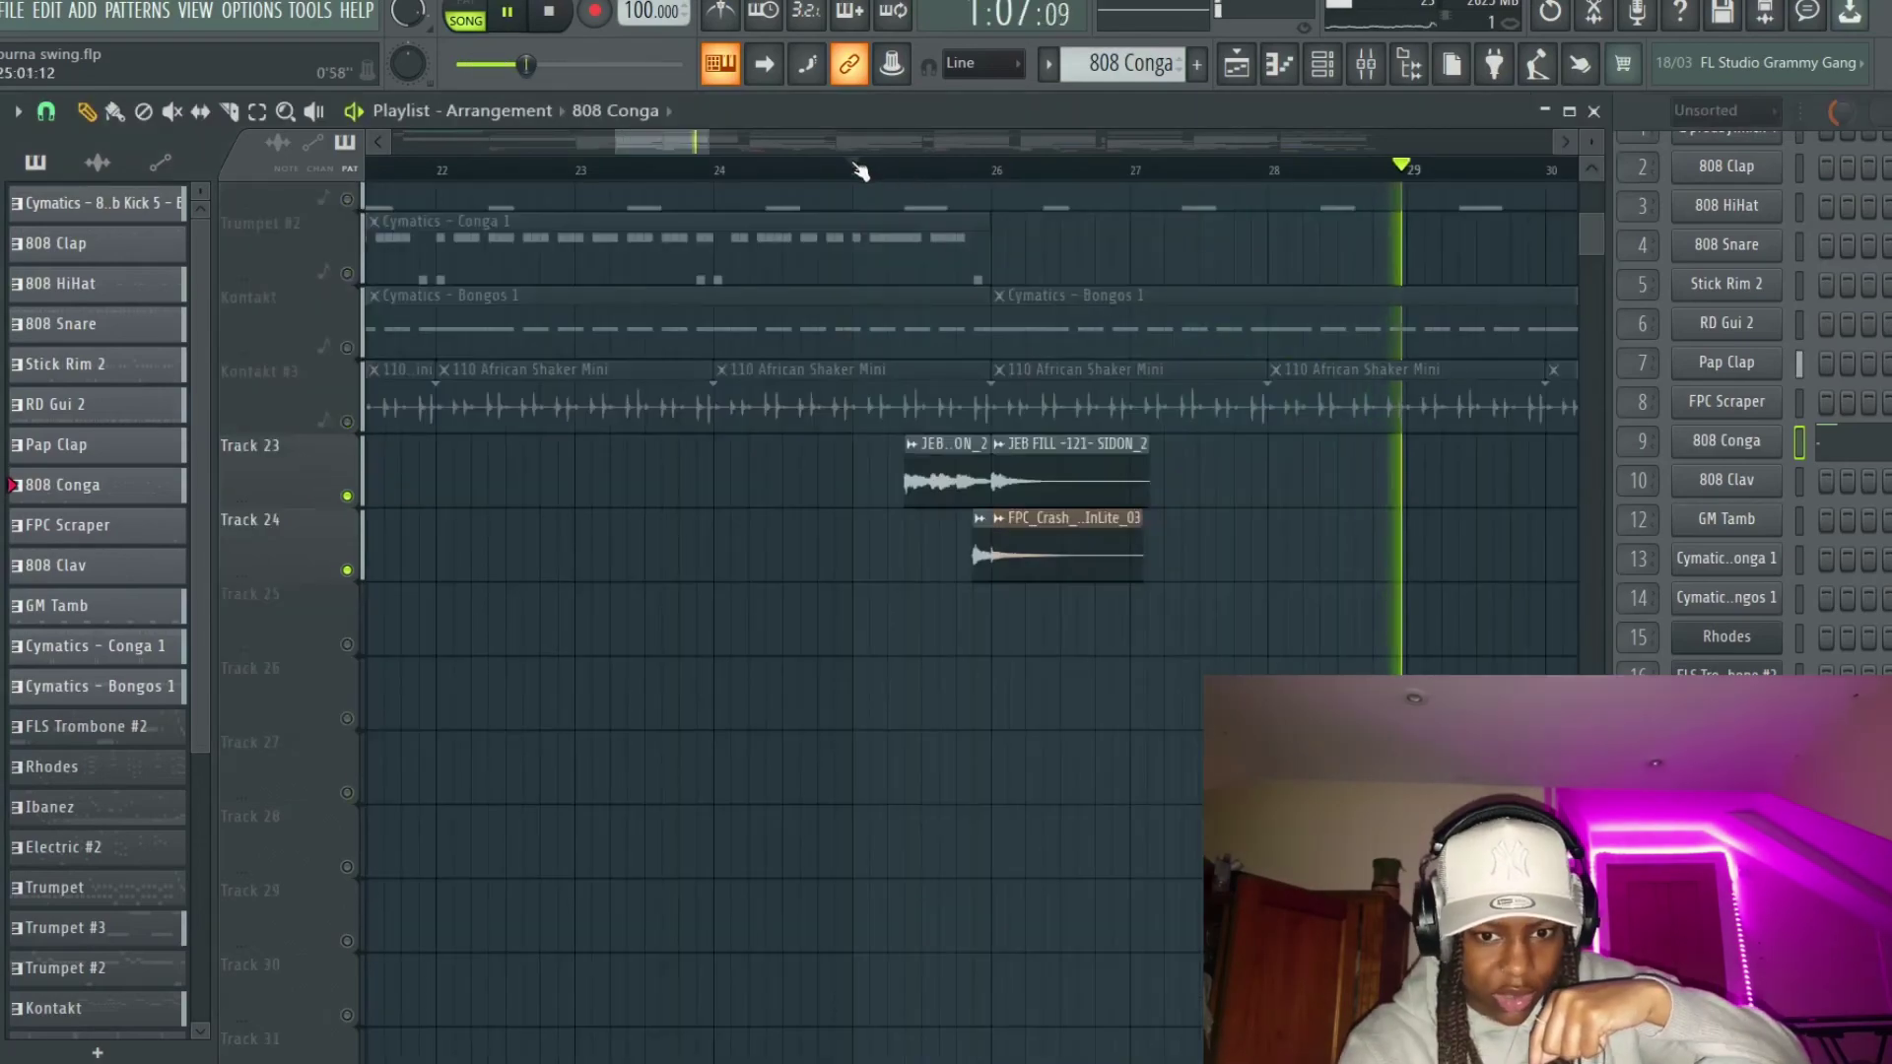
left_click(848, 169)
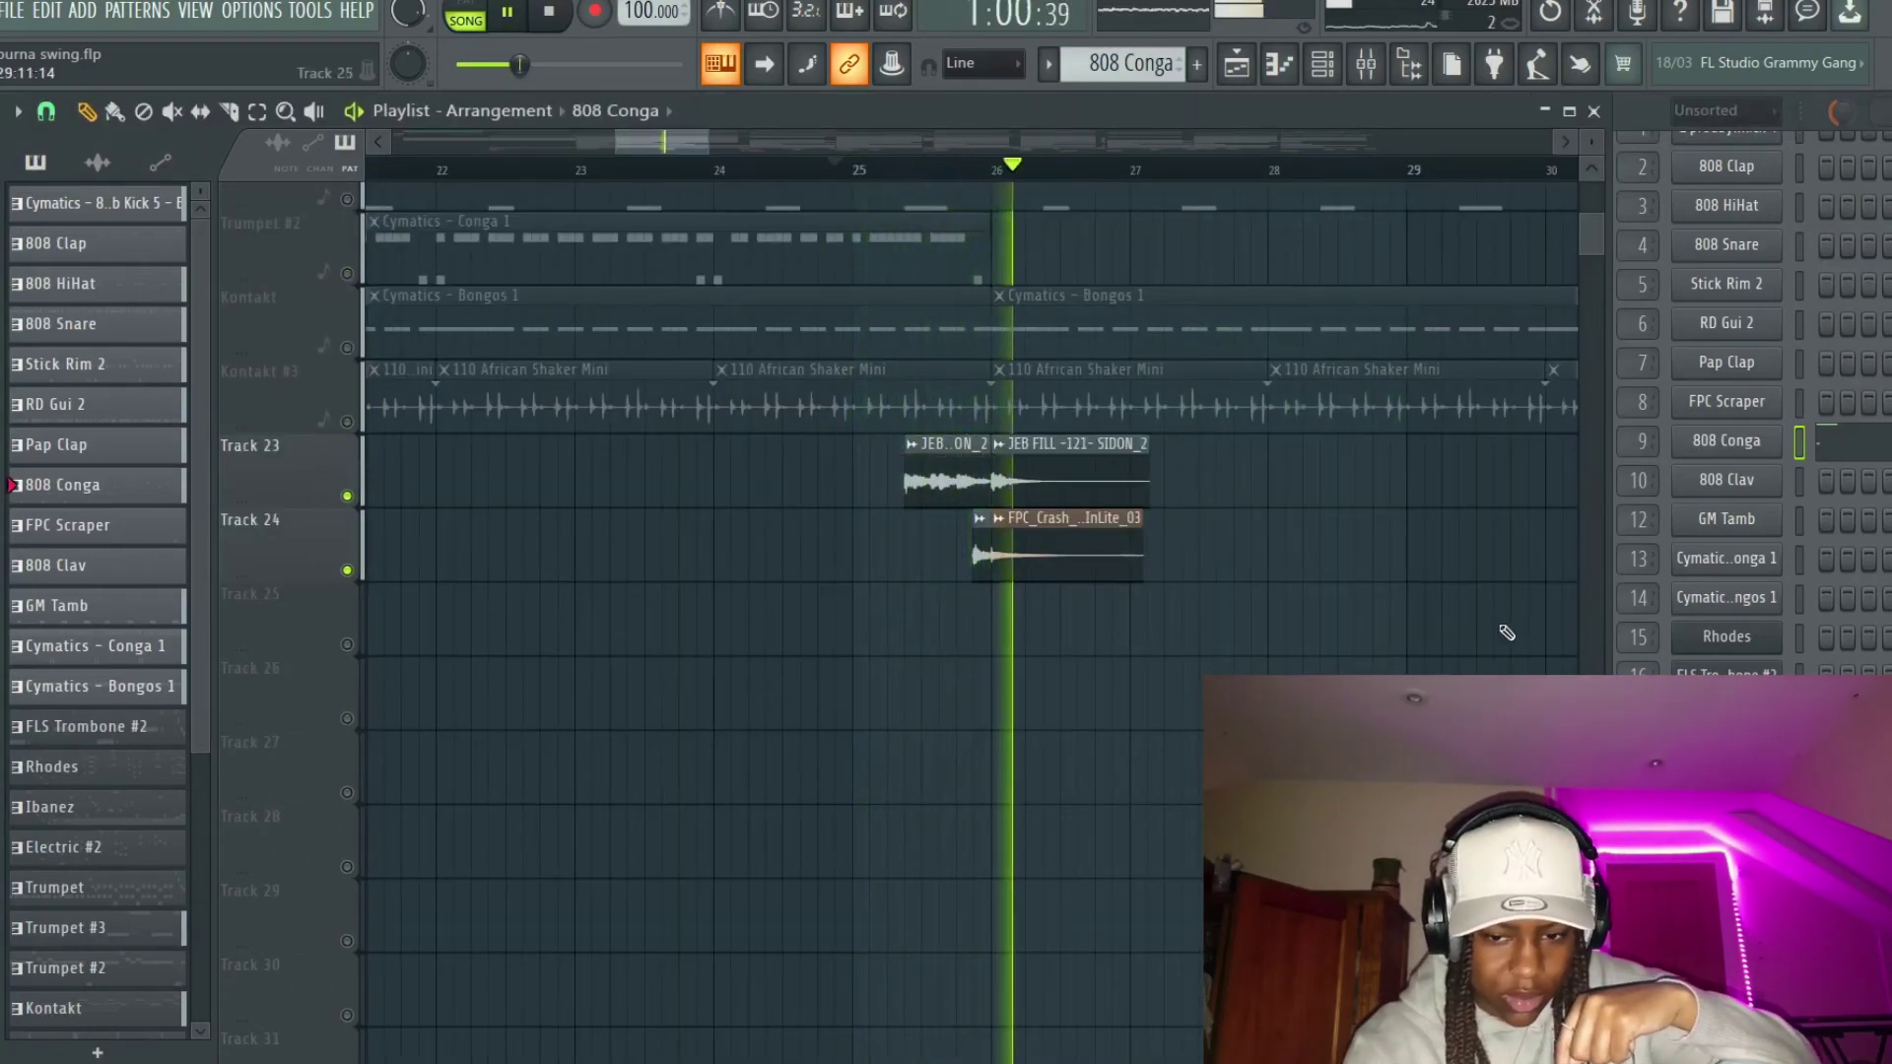
key("space")
Step: Unmute Tracks 25 and 26 and audition the snare trrr, fill and FPC crash transition from just before bar 33
scroll(1503, 629, "down", 6)
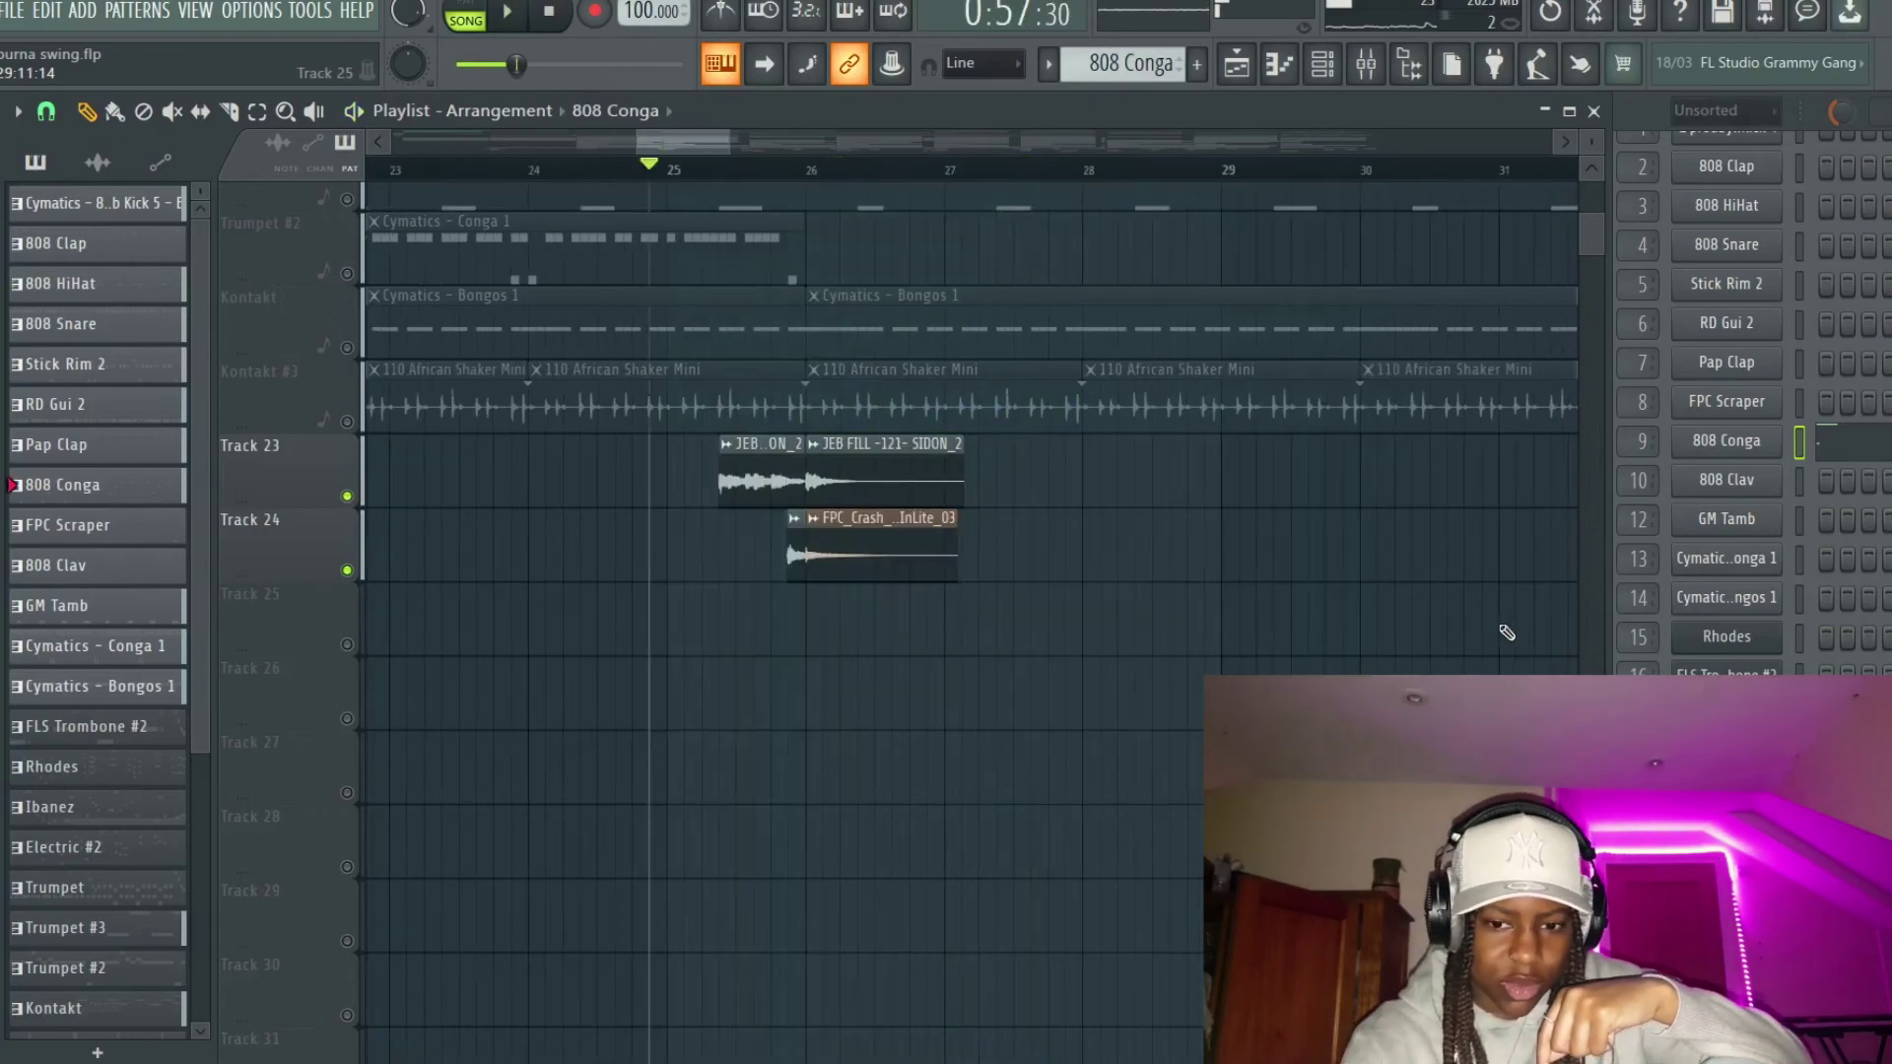
left_click(1068, 176)
left_click(347, 646)
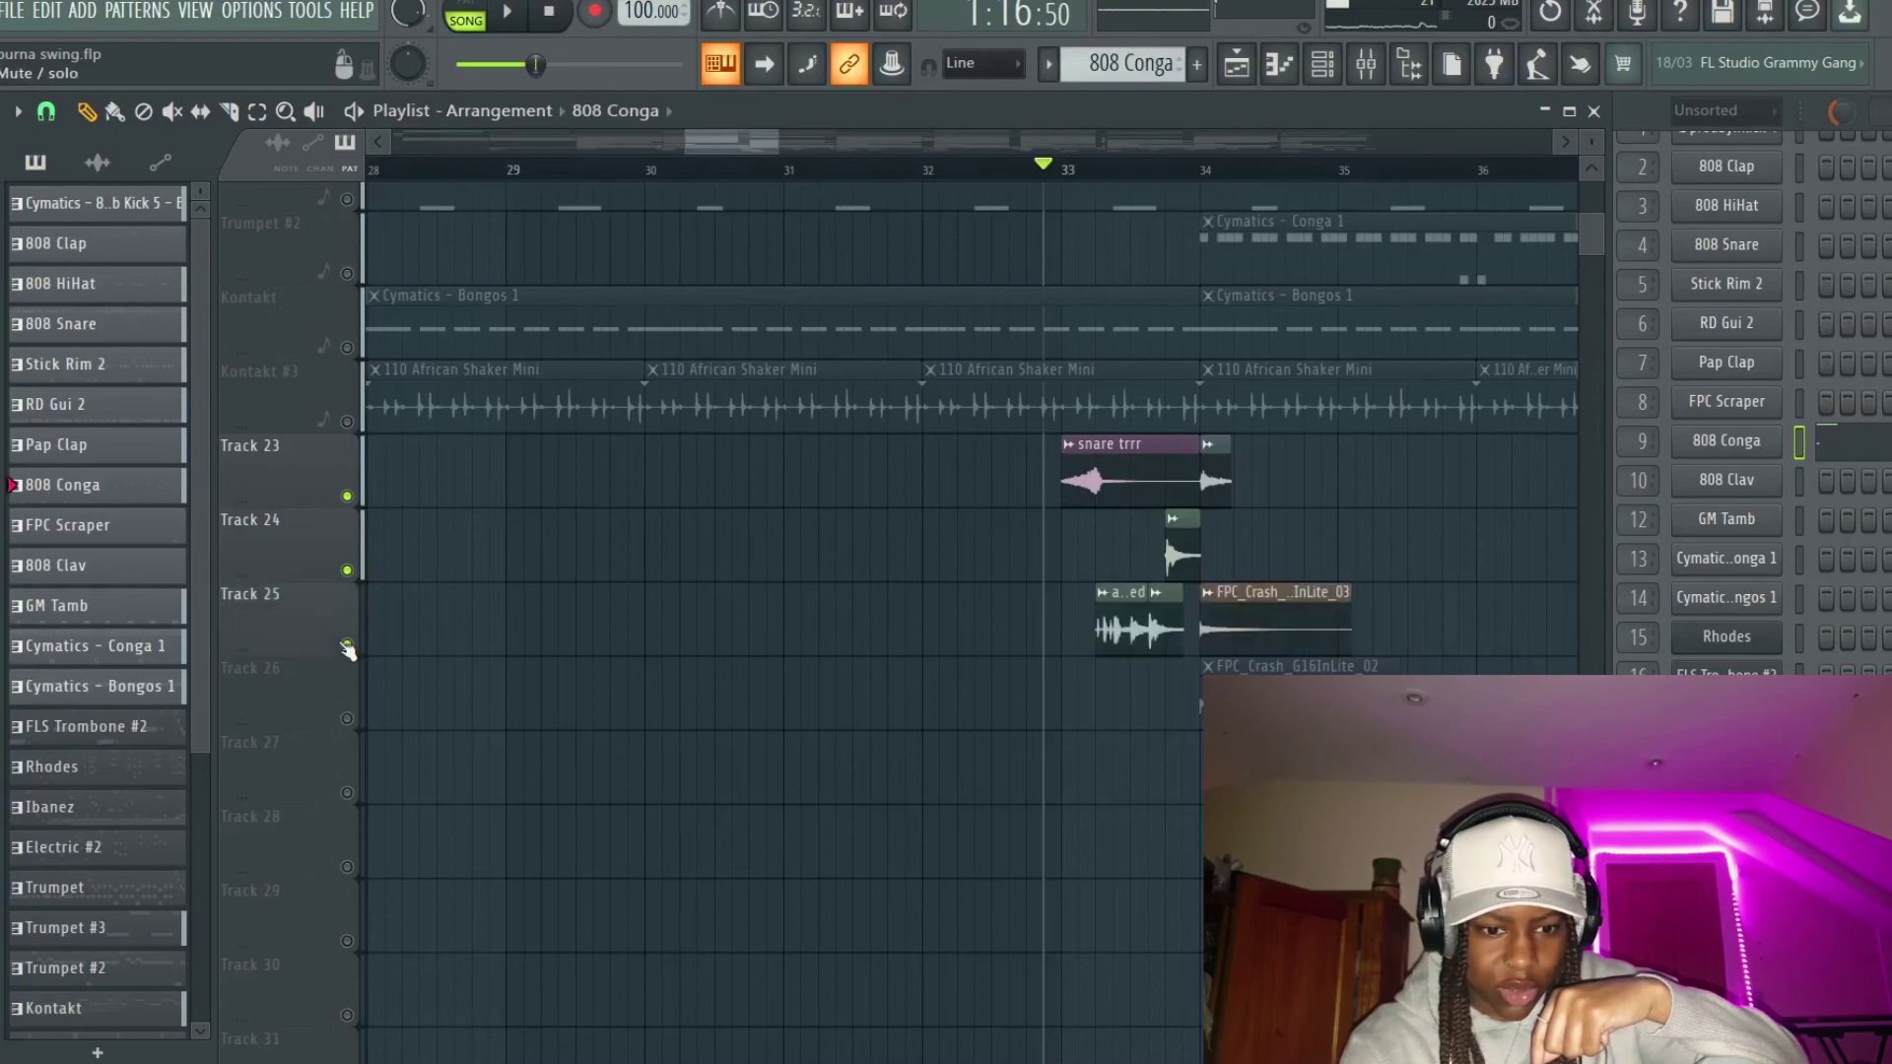
left_click(347, 718)
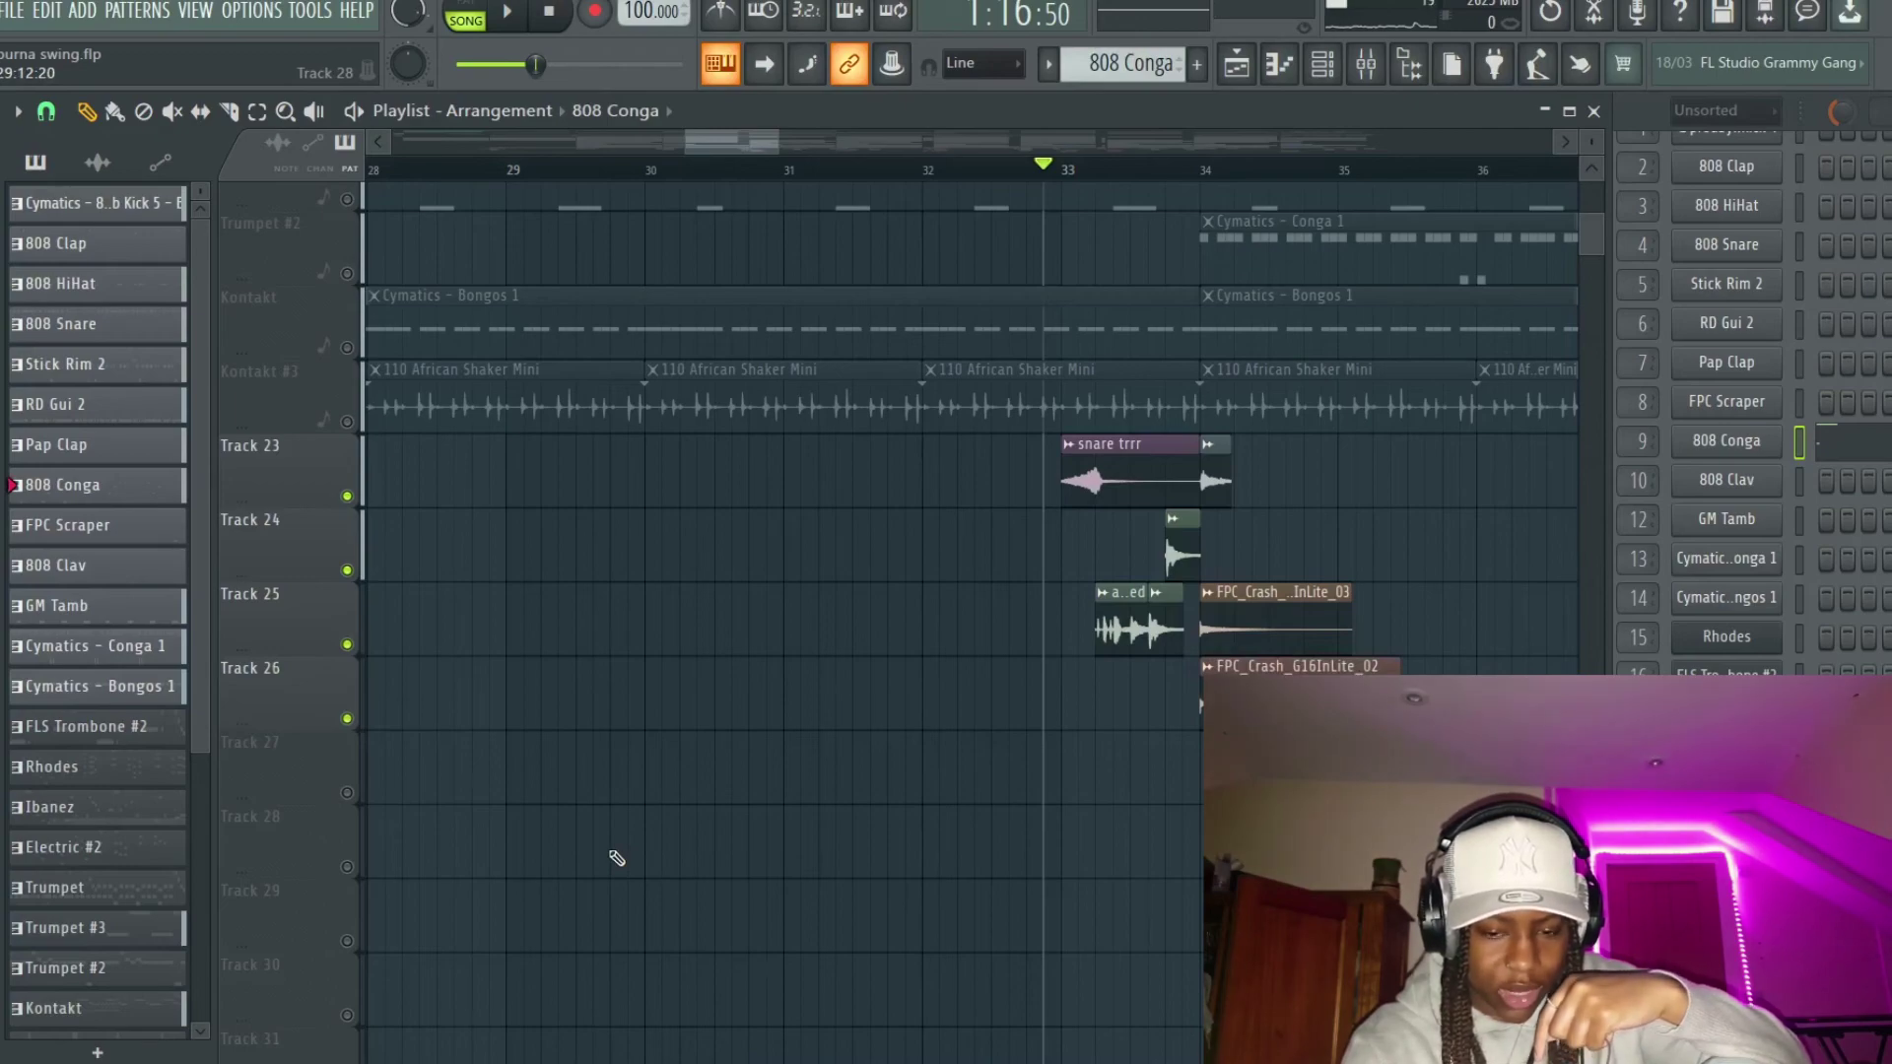
key("space")
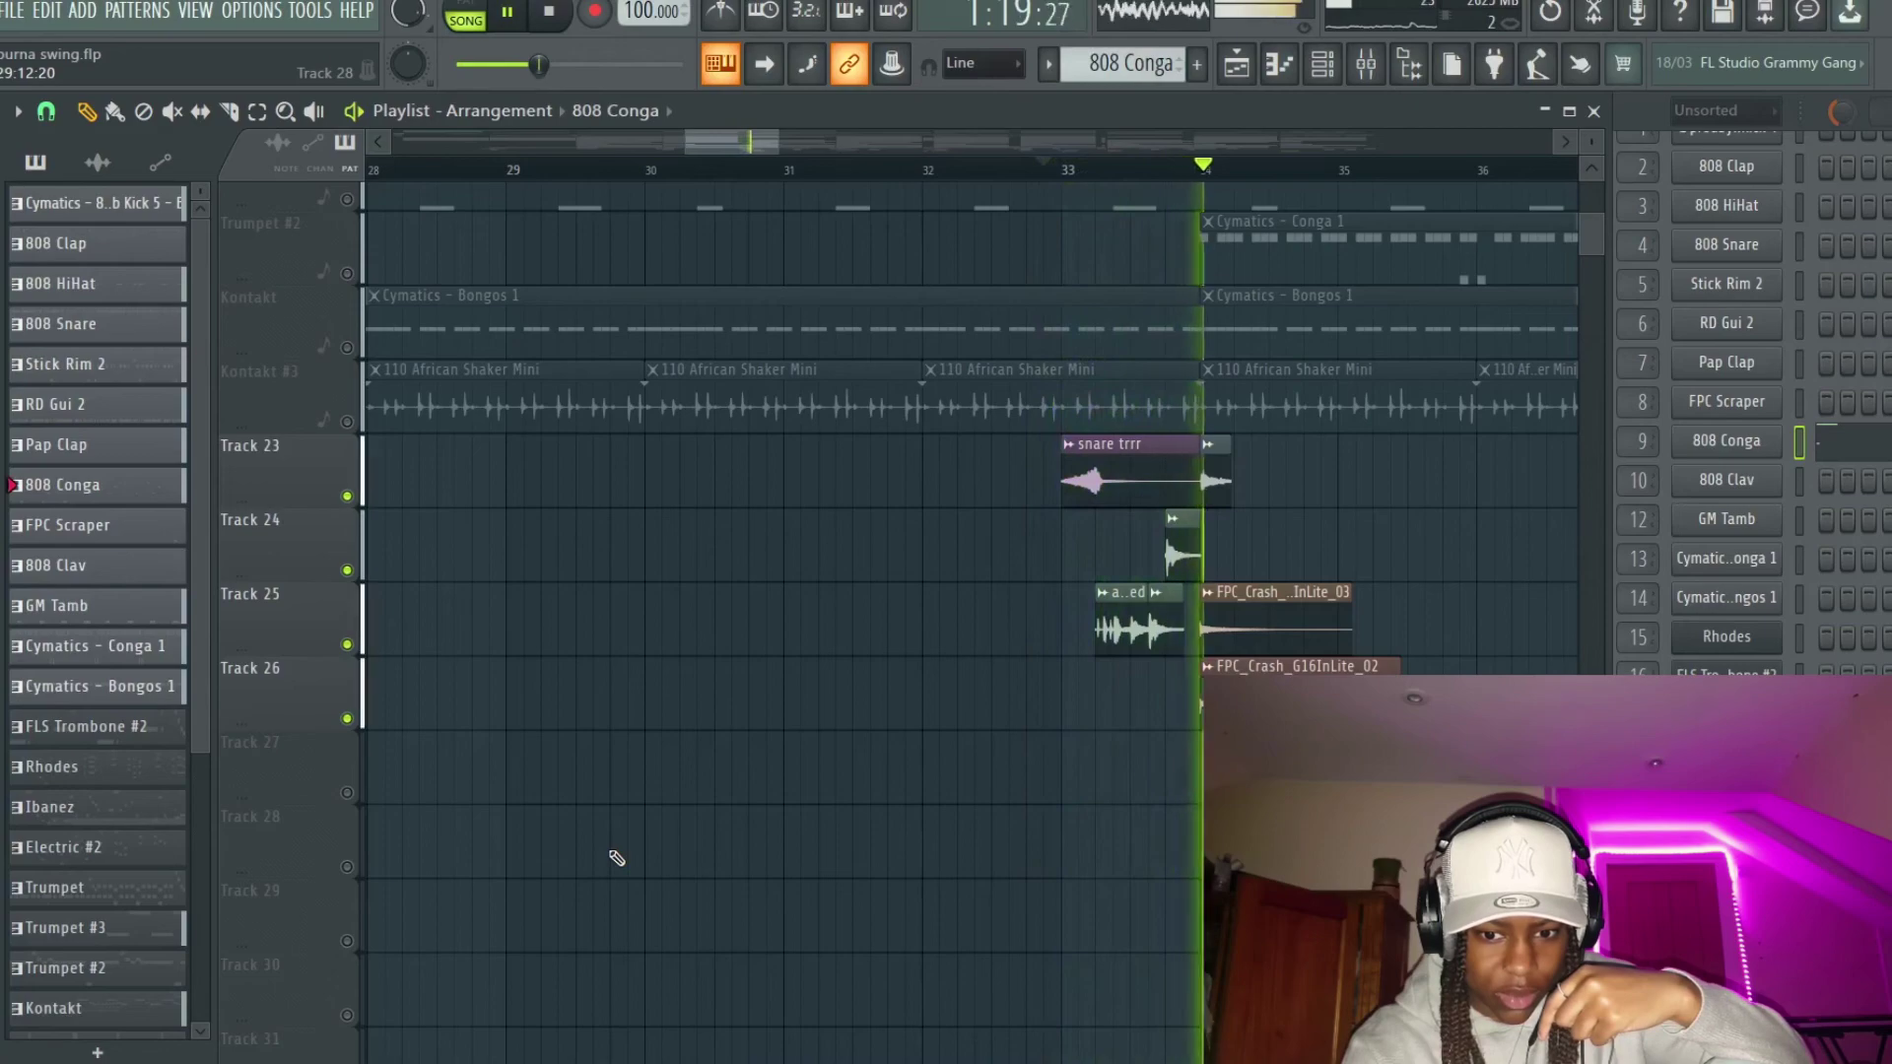
key("space")
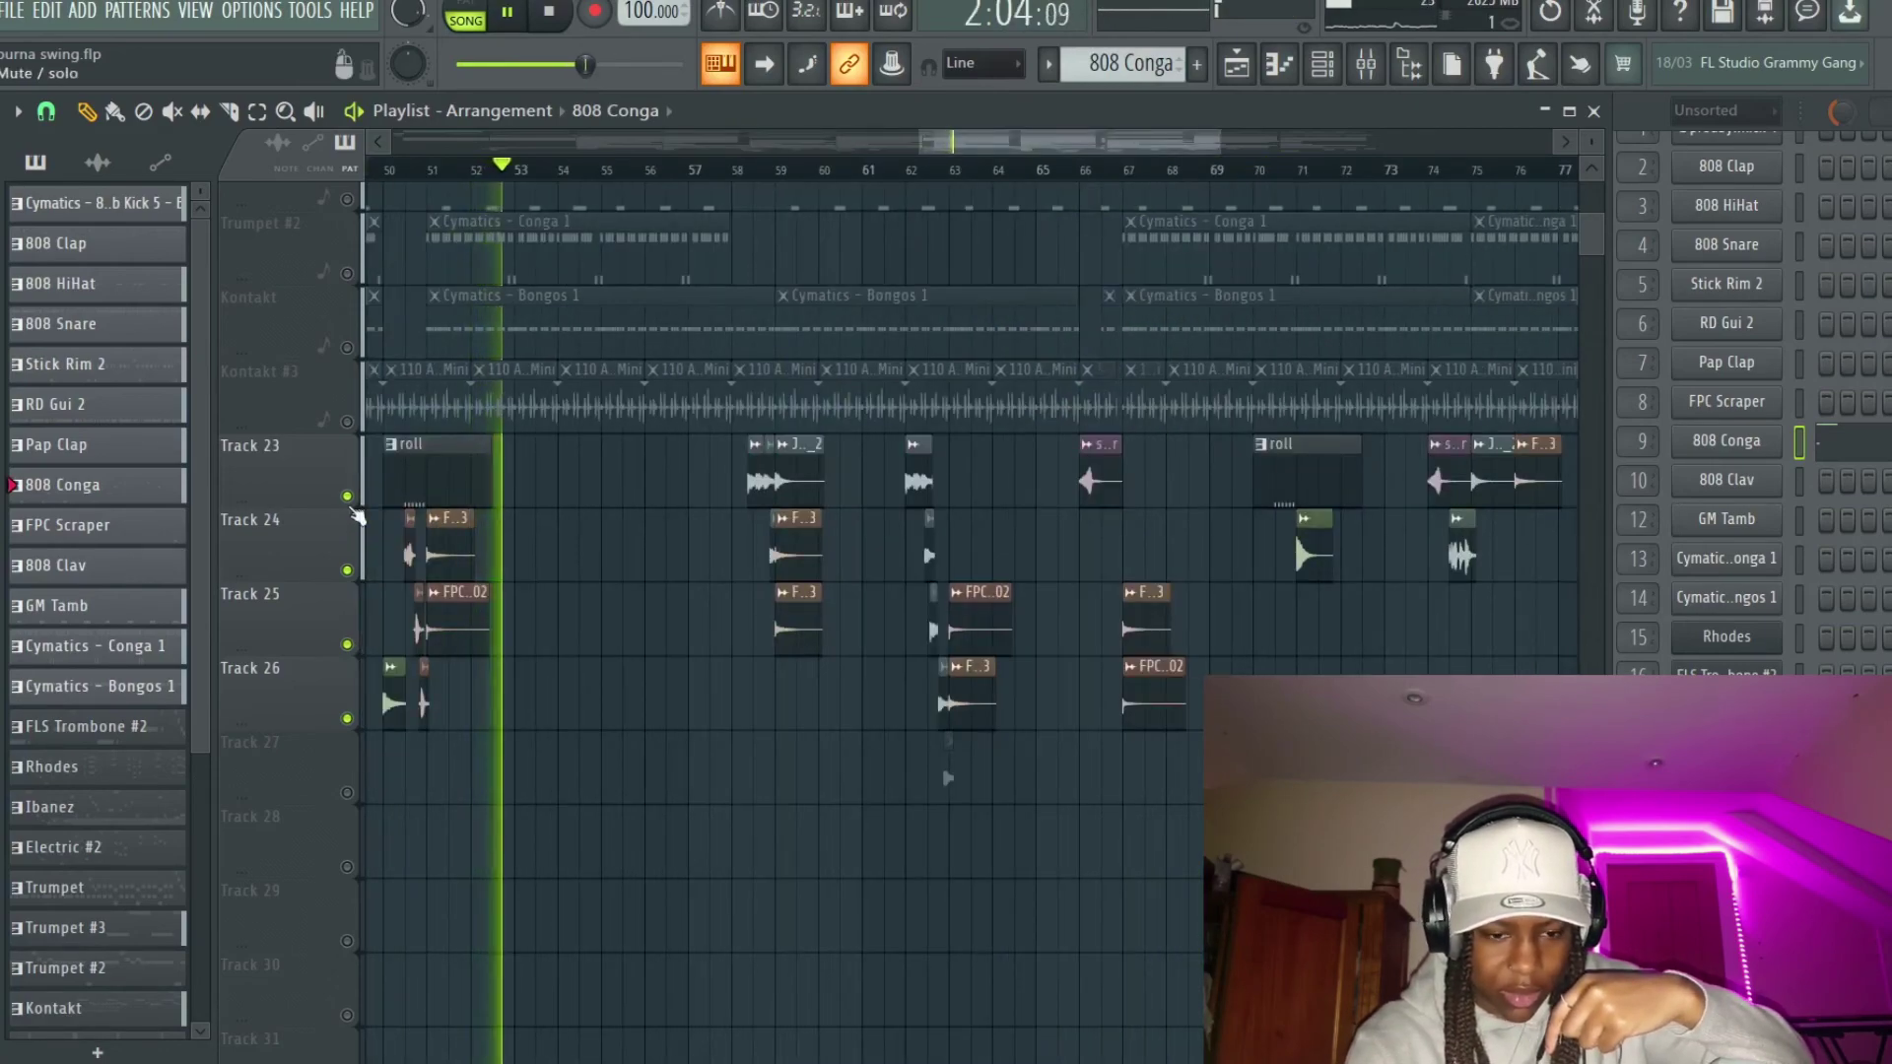
Step: Toggle solo on Track 23 while the fills and crashes around bar 52 play
left_click(347, 496, "ctrl")
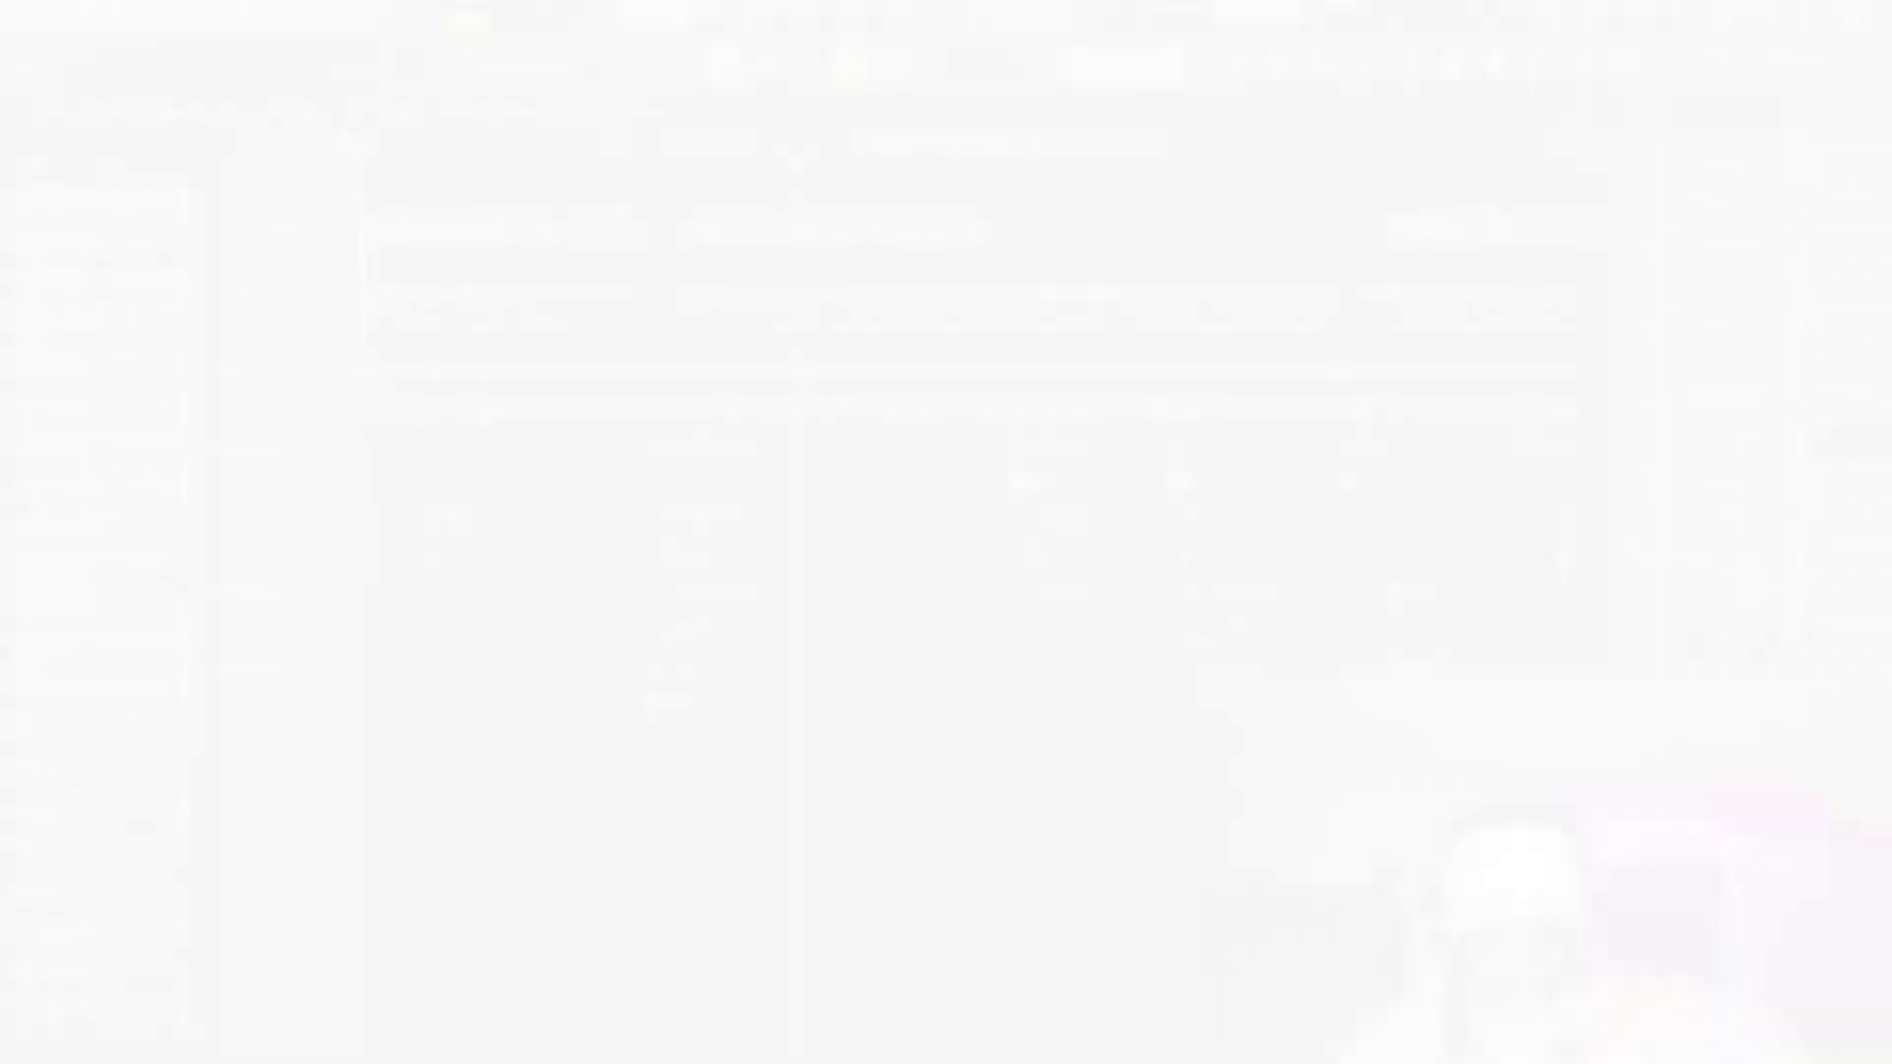